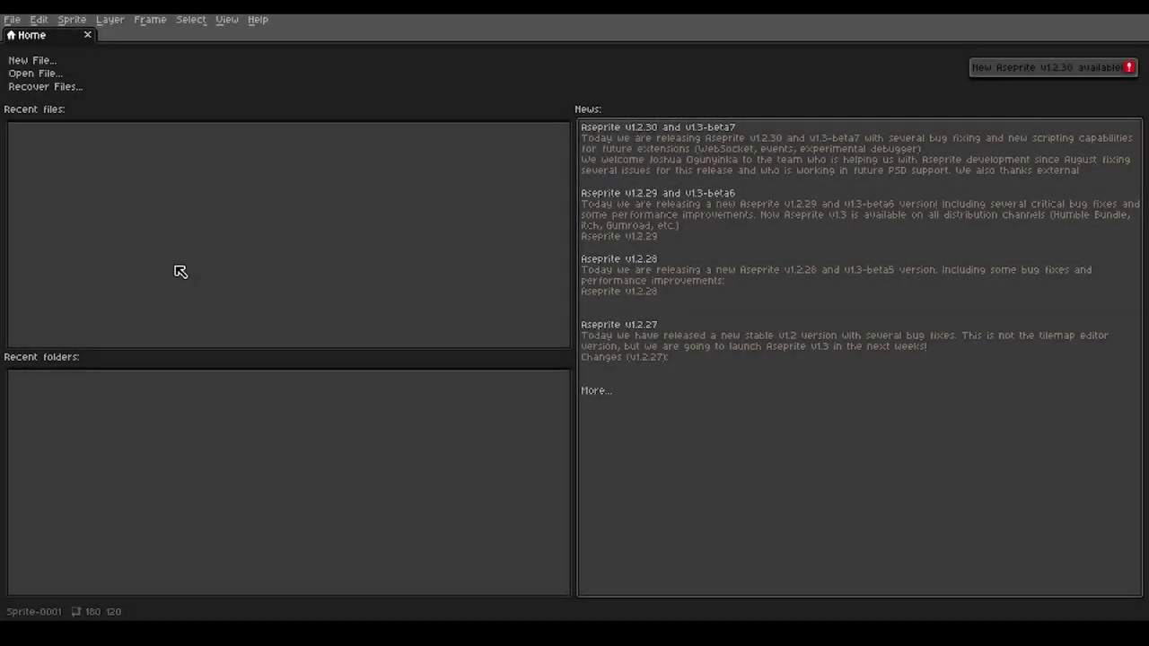
Create a 180 × 120 px RGBA sprite with a transparent background and load the petite-8 PNG palette
click(40, 66)
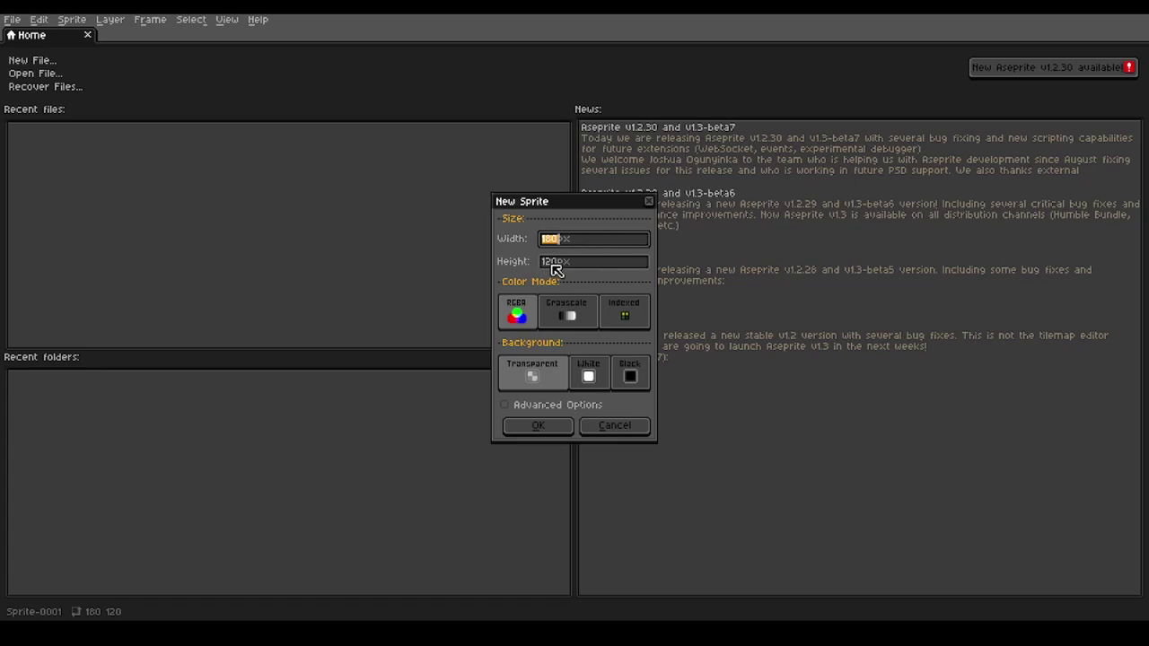
click(540, 428)
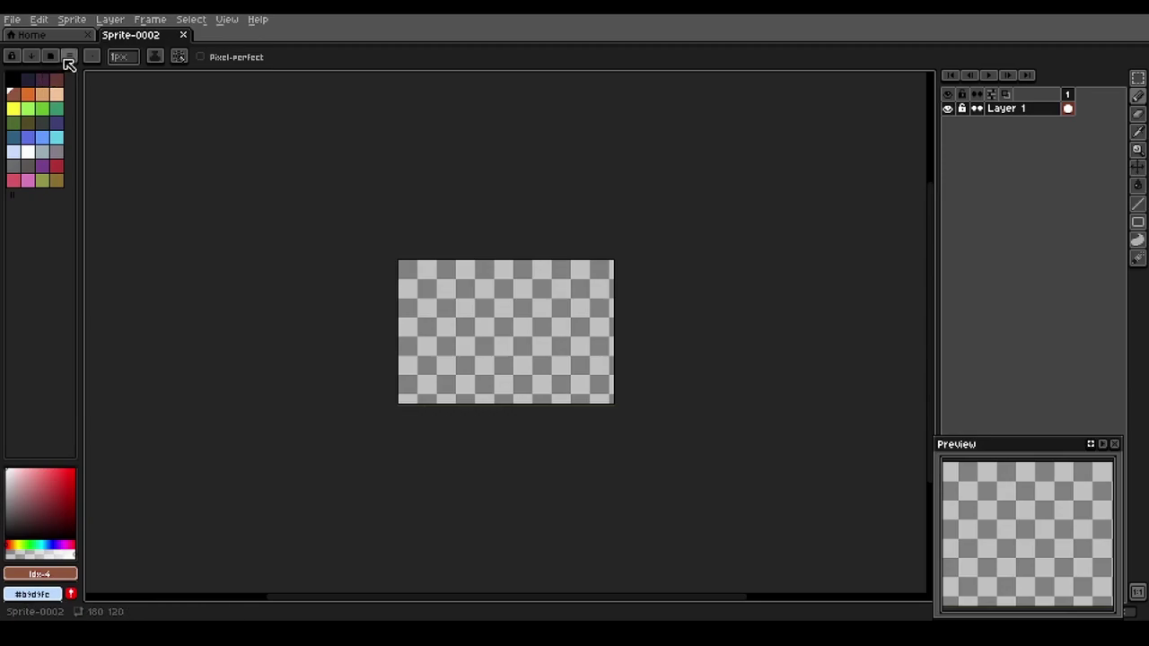
click(69, 57)
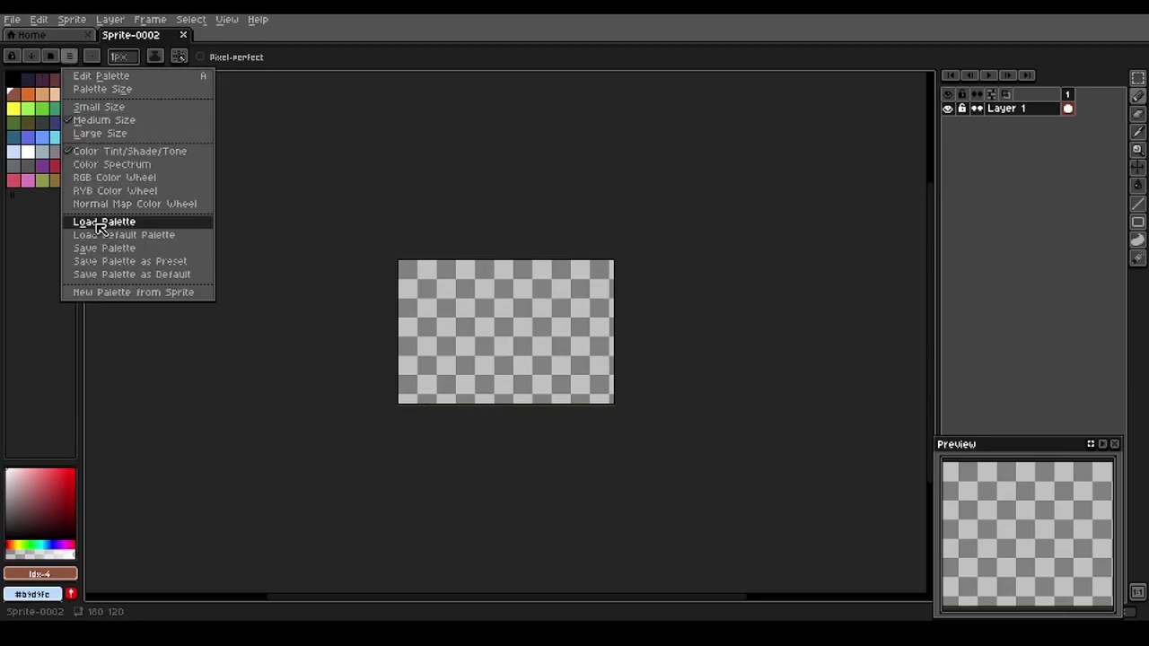
click(101, 223)
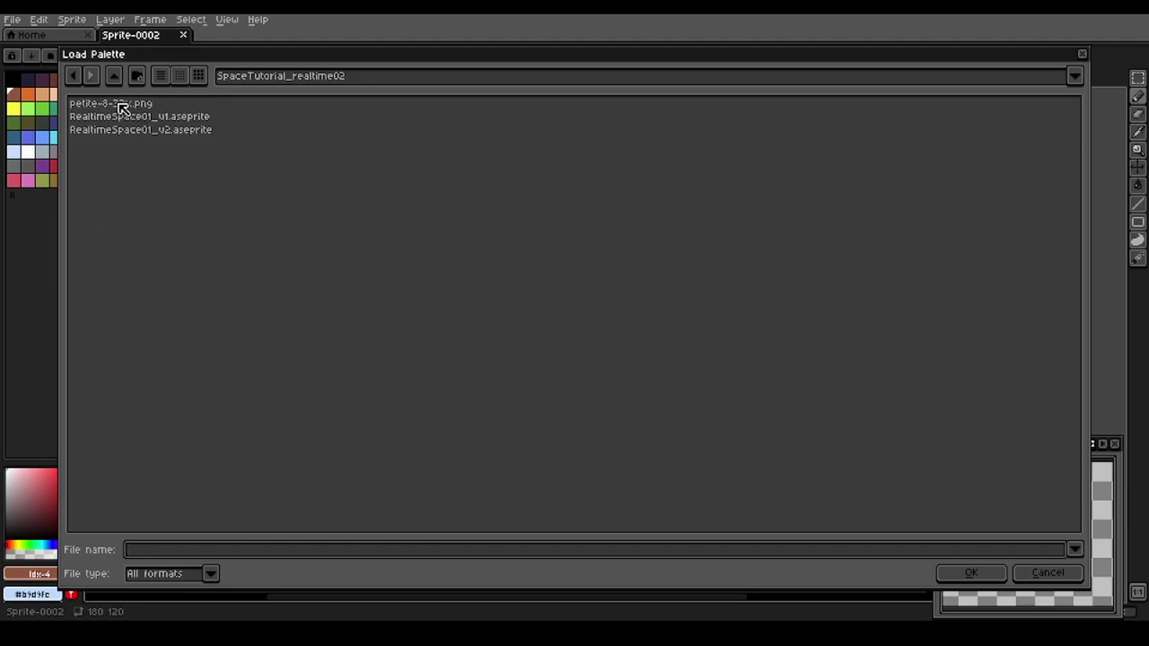
double_click(119, 104)
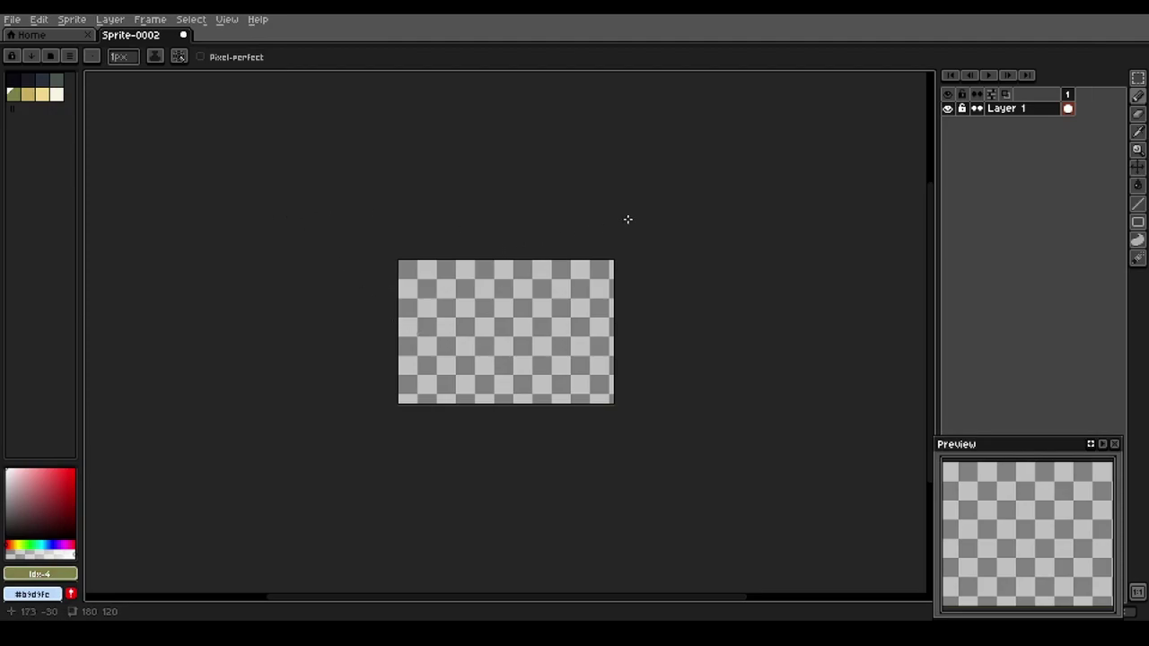
Rename the layer to darkBG and fill it entirely with the darkest palette colour, index 0
double_click(990, 116)
text(darkBG)
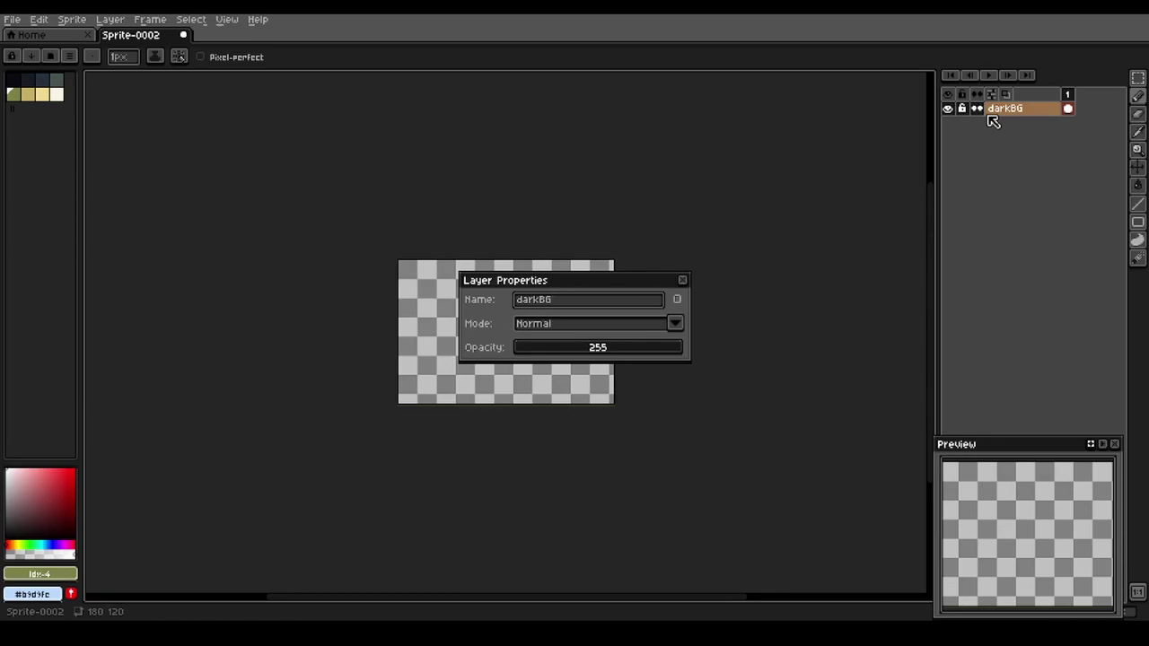
key(Return)
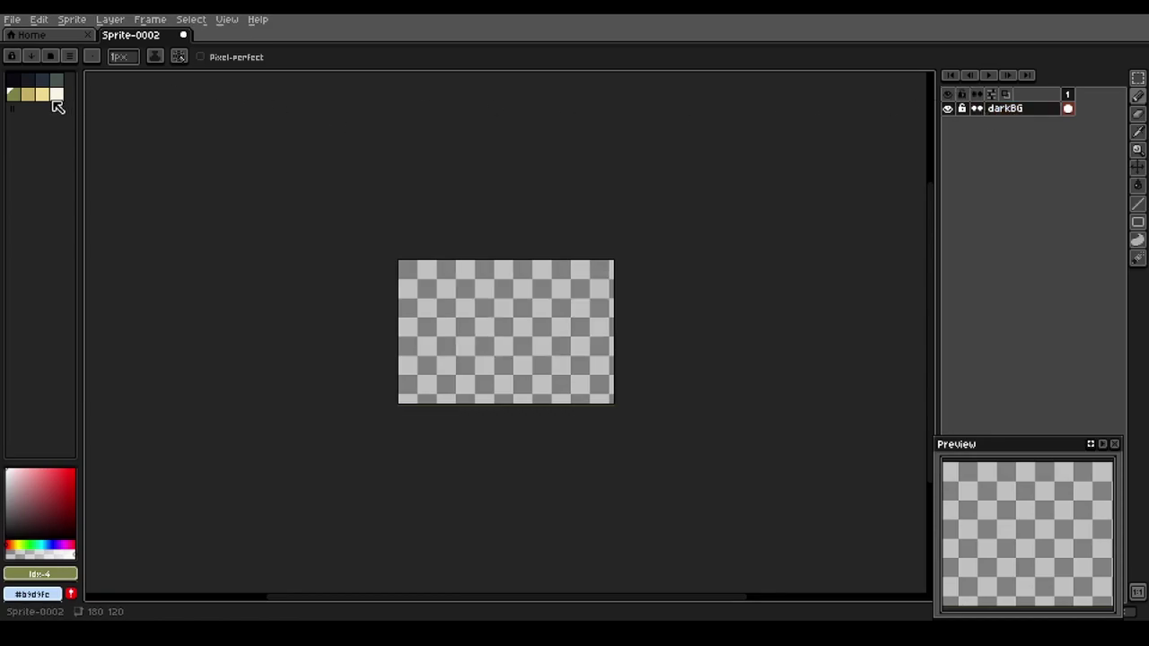
click(12, 80)
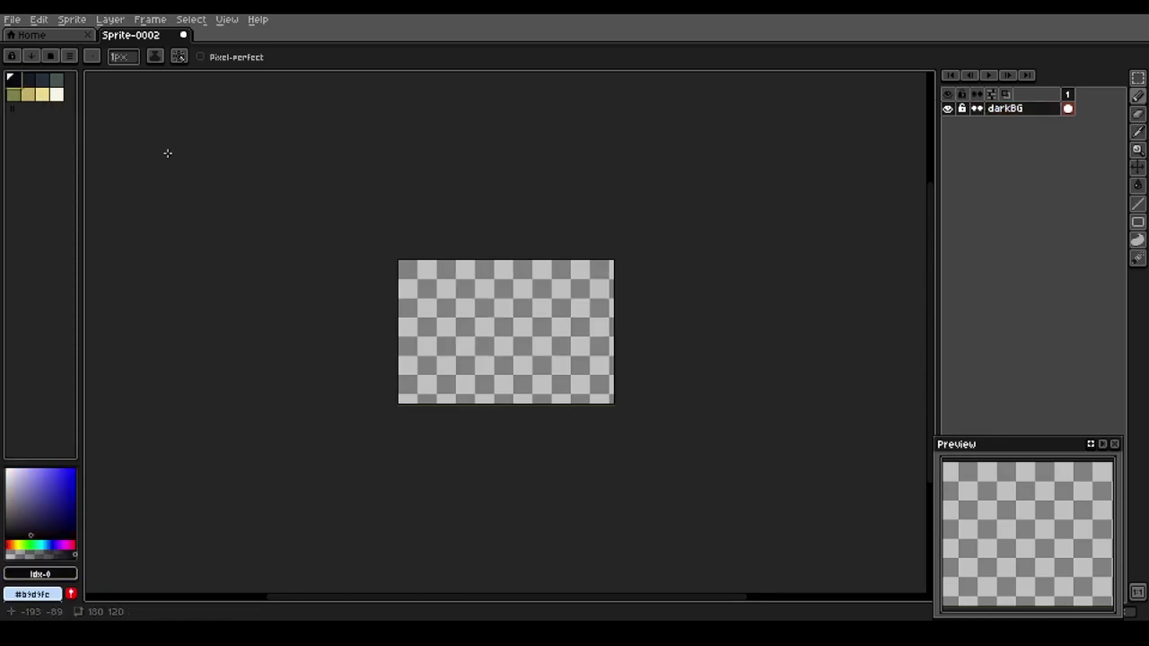
key(g)
click(503, 322)
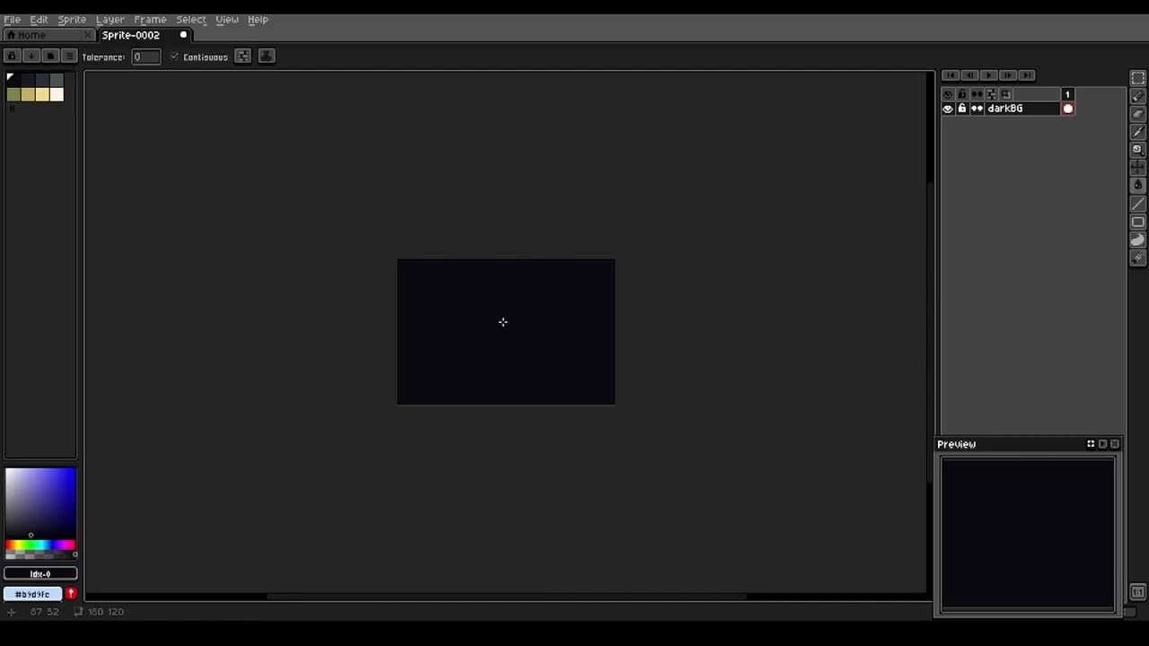
Add a new layer named Nebula01 above darkBG
scroll(537, 313, up, 2)
key(space)
drag(431, 356, 508, 324)
key(g)
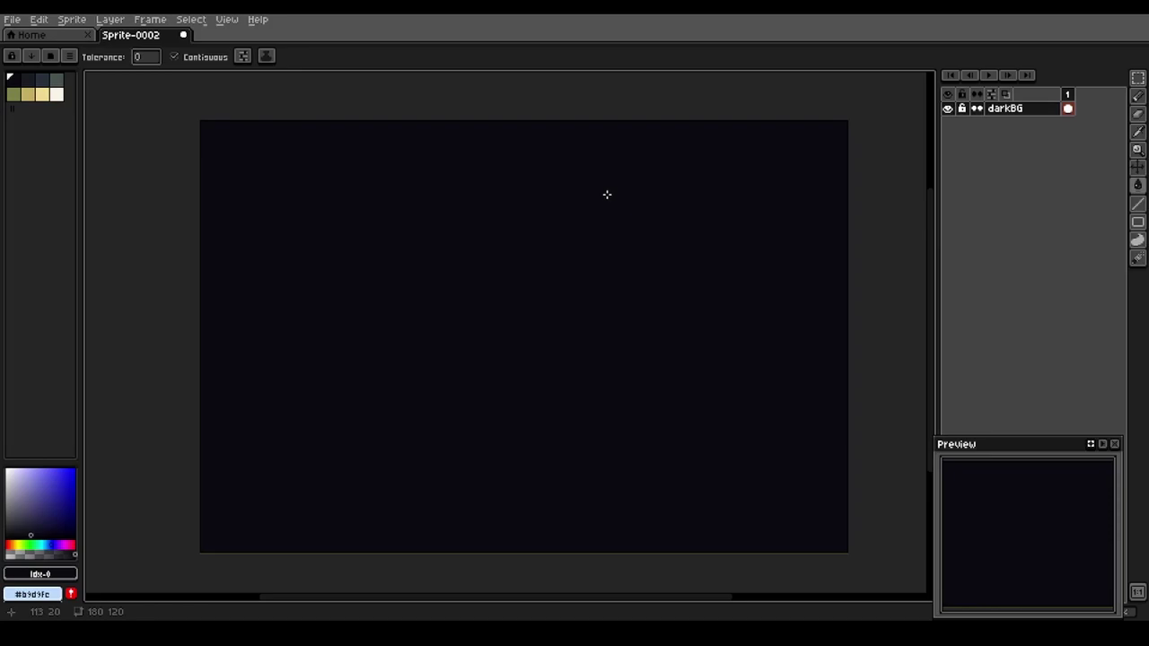
key(shift+n)
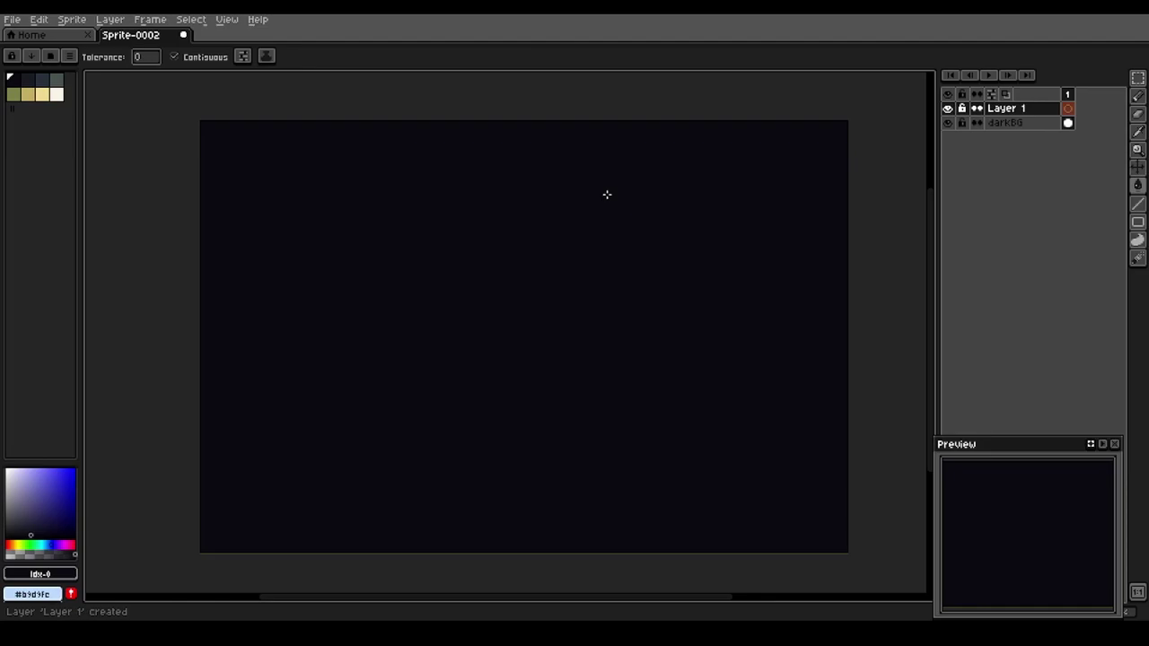
key(shift+p)
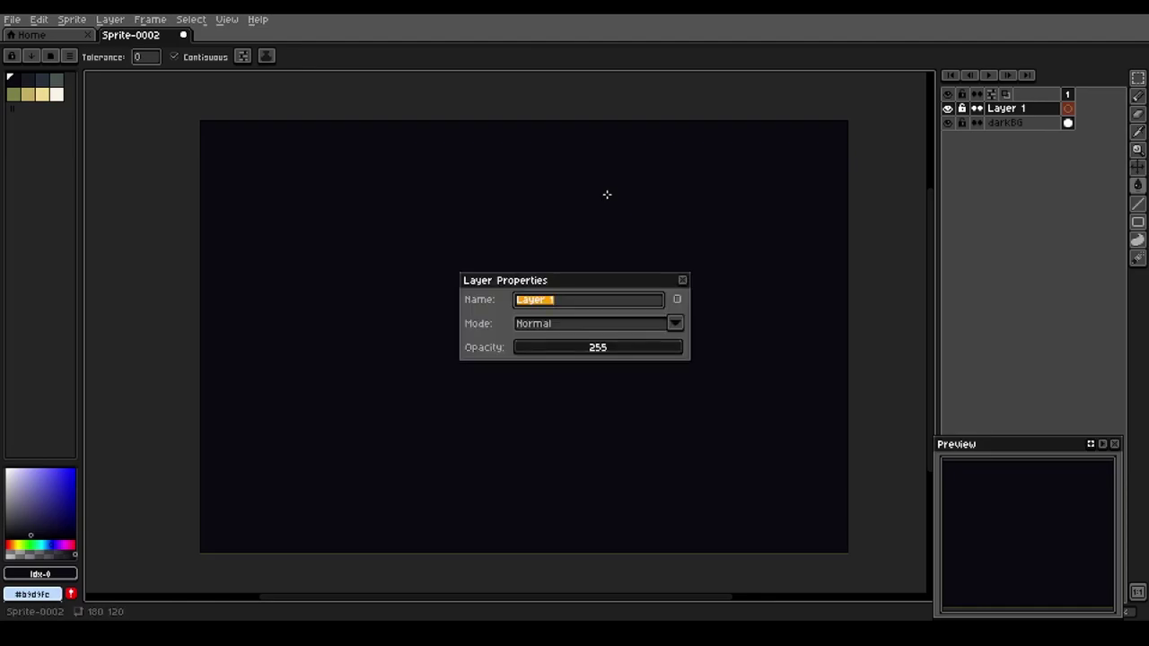
text(Nebula01)
key(Return)
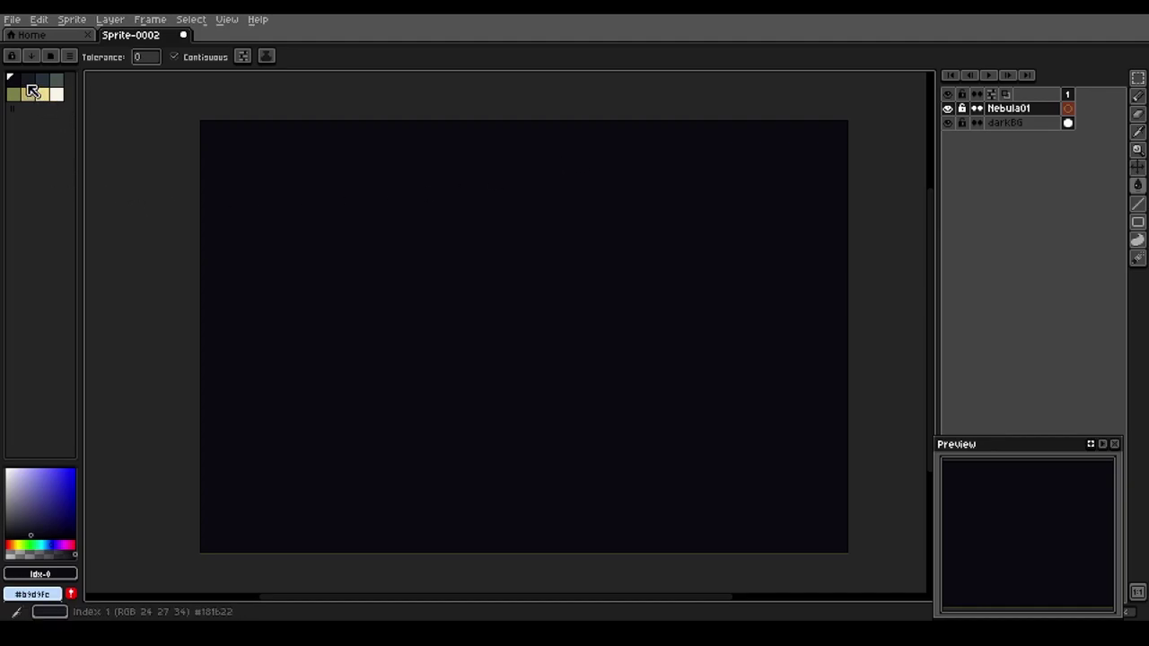
Outline a large ragged cloud across the canvas on Nebula01 with a 3 px brush in #181b22 and fill it
click(26, 80)
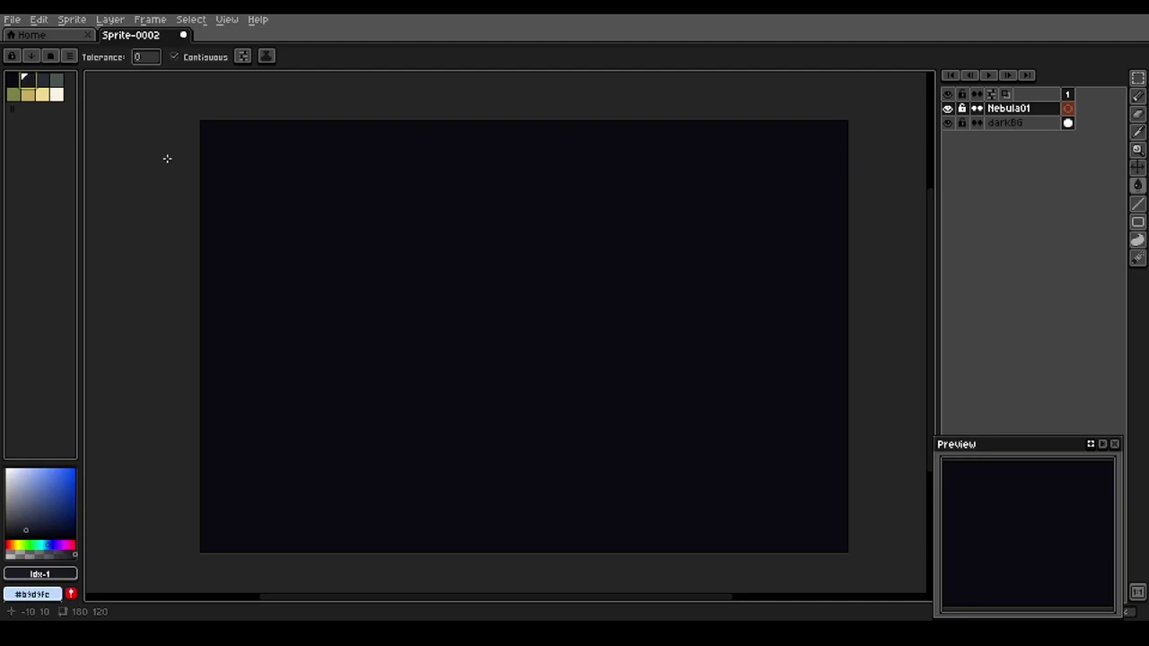
key(b)
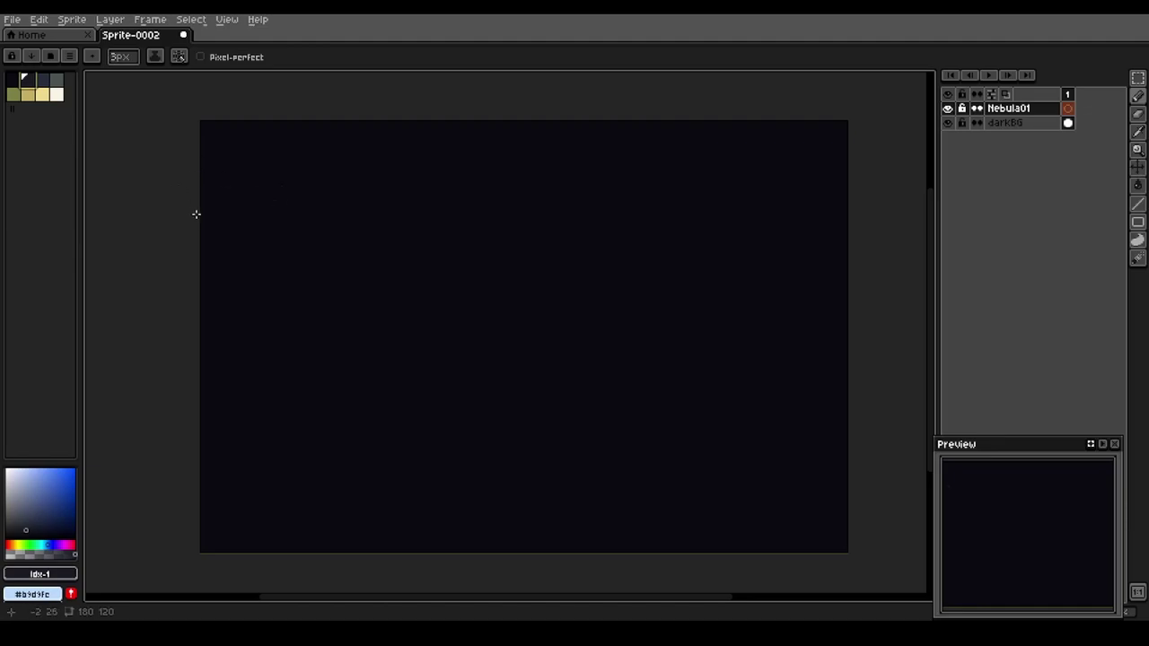
mouse_move(195, 203)
mouse_down()
mouse_move(248, 242)
mouse_move(283, 227)
mouse_move(285, 256)
mouse_move(309, 269)
mouse_move(310, 288)
mouse_move(277, 312)
mouse_move(314, 334)
mouse_move(291, 379)
mouse_move(312, 416)
mouse_move(336, 418)
mouse_move(343, 442)
mouse_move(316, 456)
mouse_move(320, 486)
mouse_move(377, 486)
mouse_move(395, 500)
mouse_move(457, 474)
mouse_move(483, 444)
mouse_move(620, 501)
mouse_move(633, 460)
mouse_move(716, 409)
mouse_move(752, 428)
mouse_move(803, 377)
mouse_move(810, 337)
mouse_move(789, 323)
mouse_move(763, 334)
mouse_move(735, 315)
mouse_move(750, 287)
mouse_move(788, 280)
mouse_move(812, 254)
mouse_move(820, 217)
mouse_move(859, 205)
mouse_up()
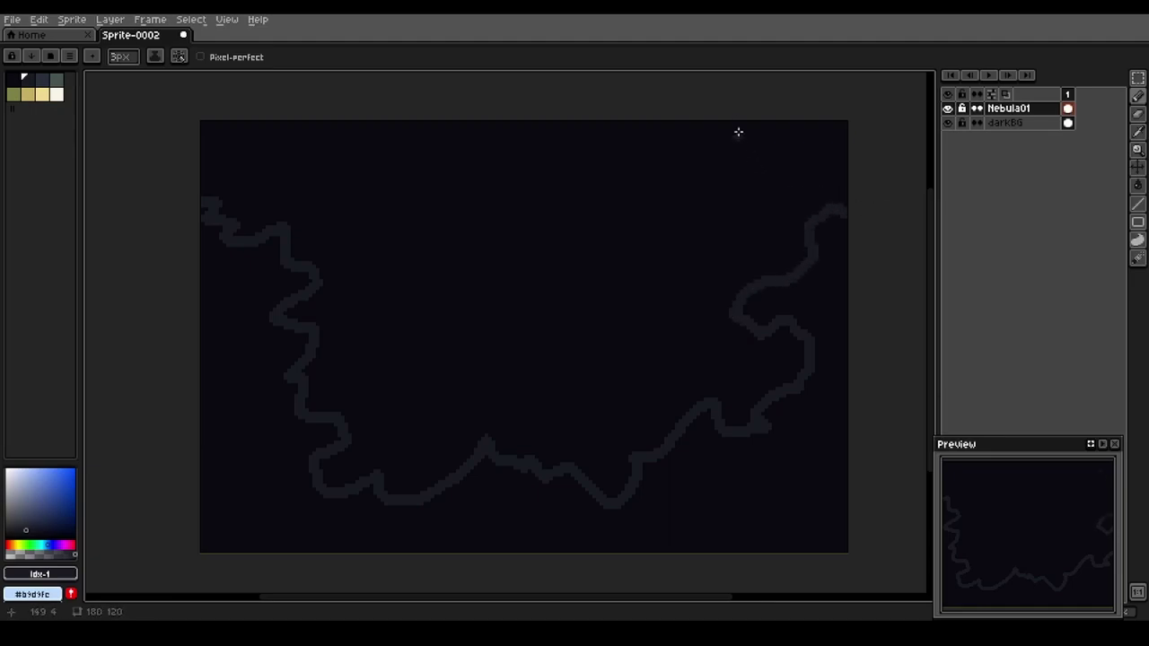
mouse_move(726, 117)
mouse_down()
mouse_move(704, 154)
mouse_move(674, 148)
mouse_move(637, 169)
mouse_move(560, 165)
mouse_move(524, 187)
mouse_move(498, 178)
mouse_move(497, 161)
mouse_move(364, 163)
mouse_move(258, 105)
mouse_up()
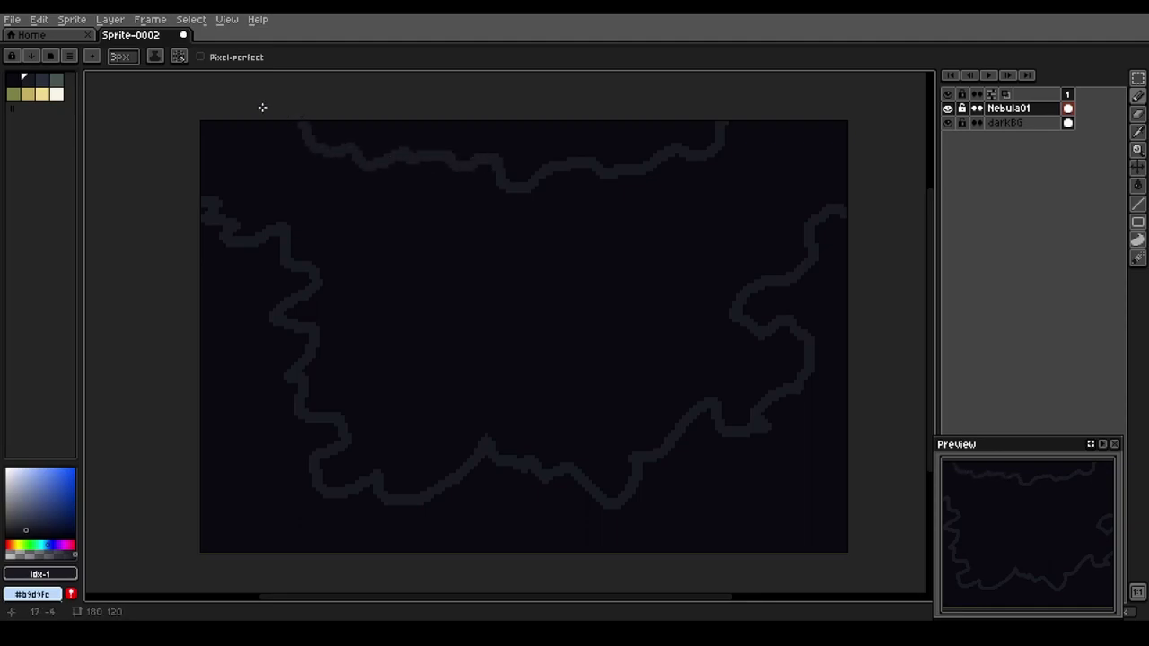
key(g)
click(467, 310)
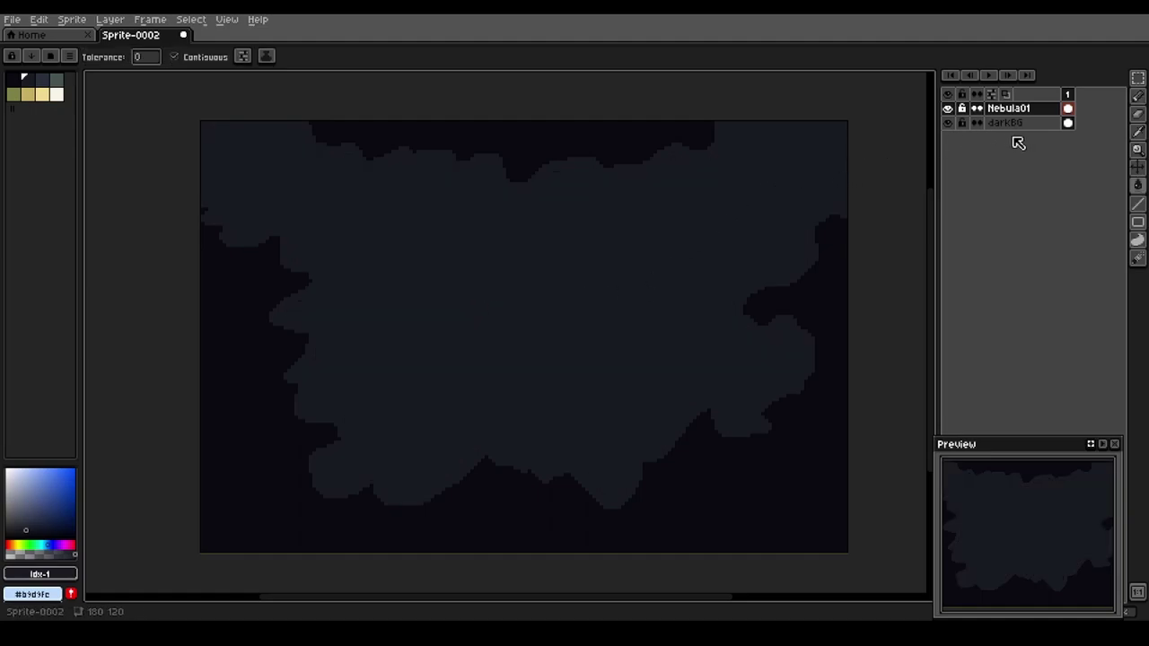
Add a new layer named Nebula02 above Nebula01
key(shift+n)
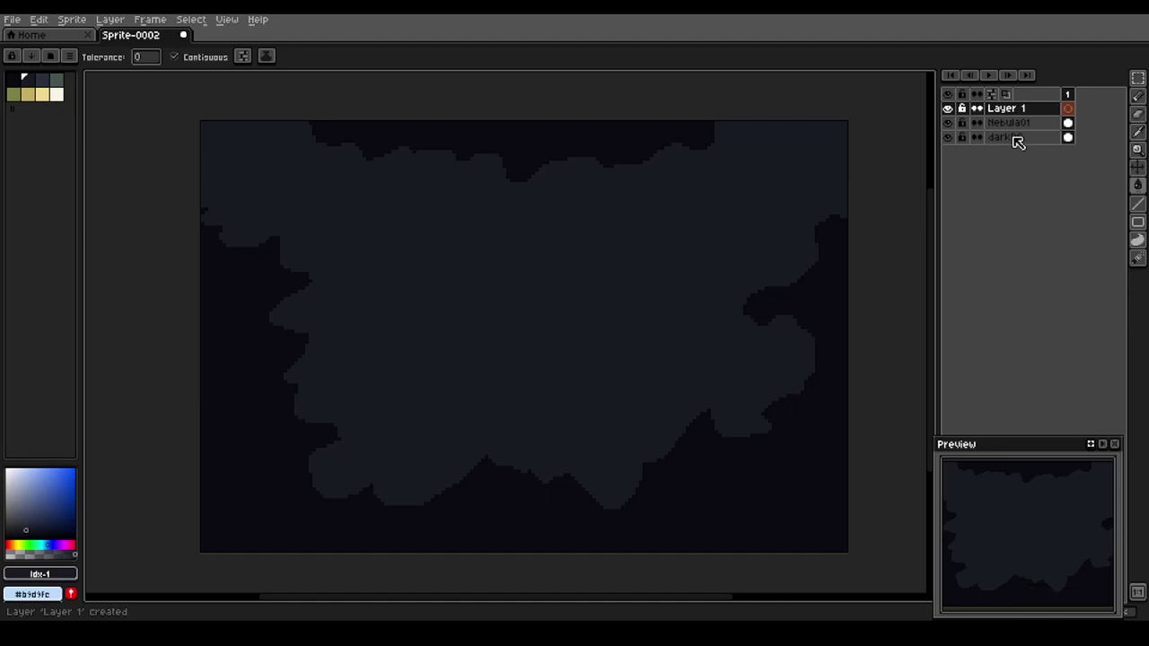
key(shift+p)
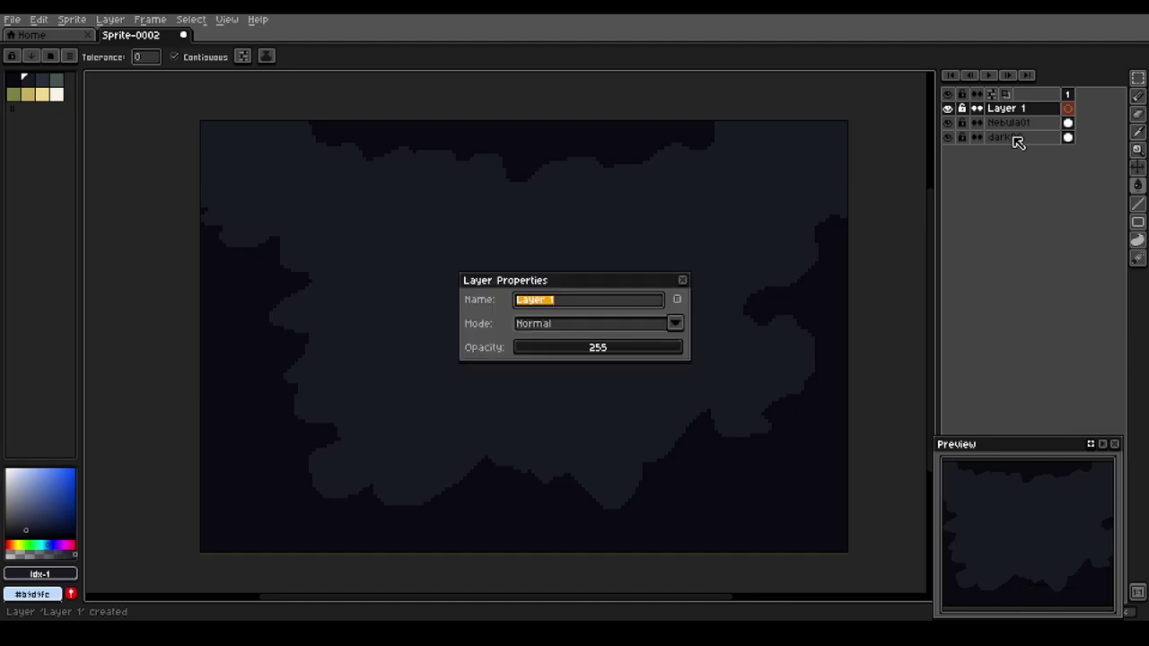
text(Nebula02)
key(Return)
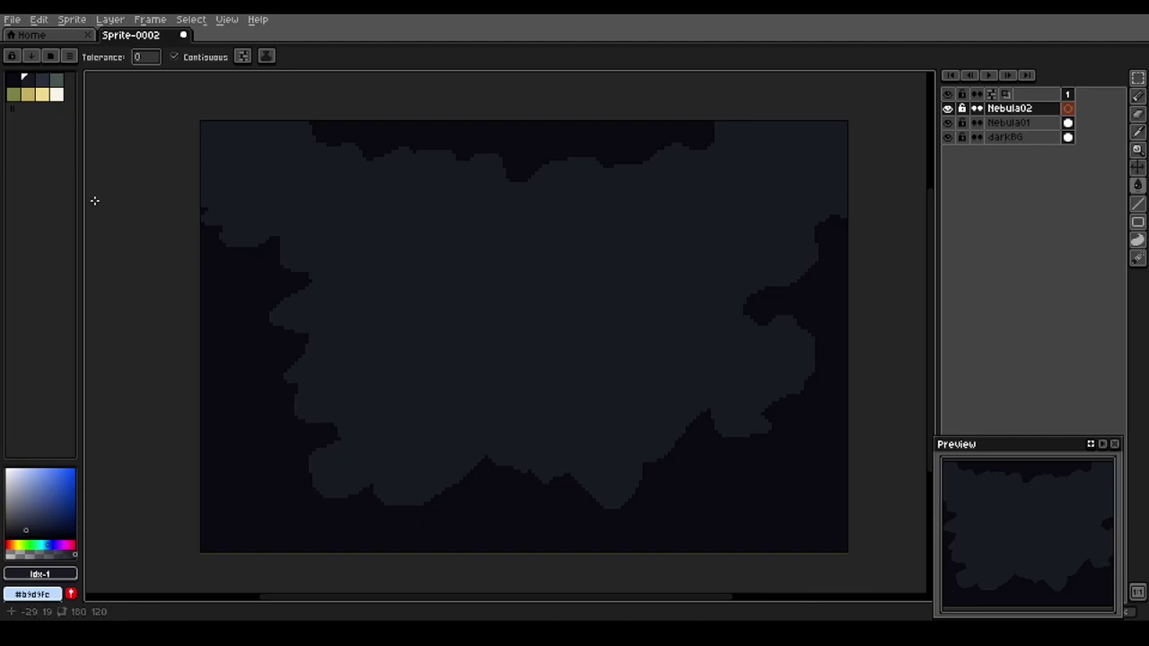
Draw a closed ragged cloud outline mostly inside the first cloud on Nebula02 with palette colour index 2 and fill it
click(43, 80)
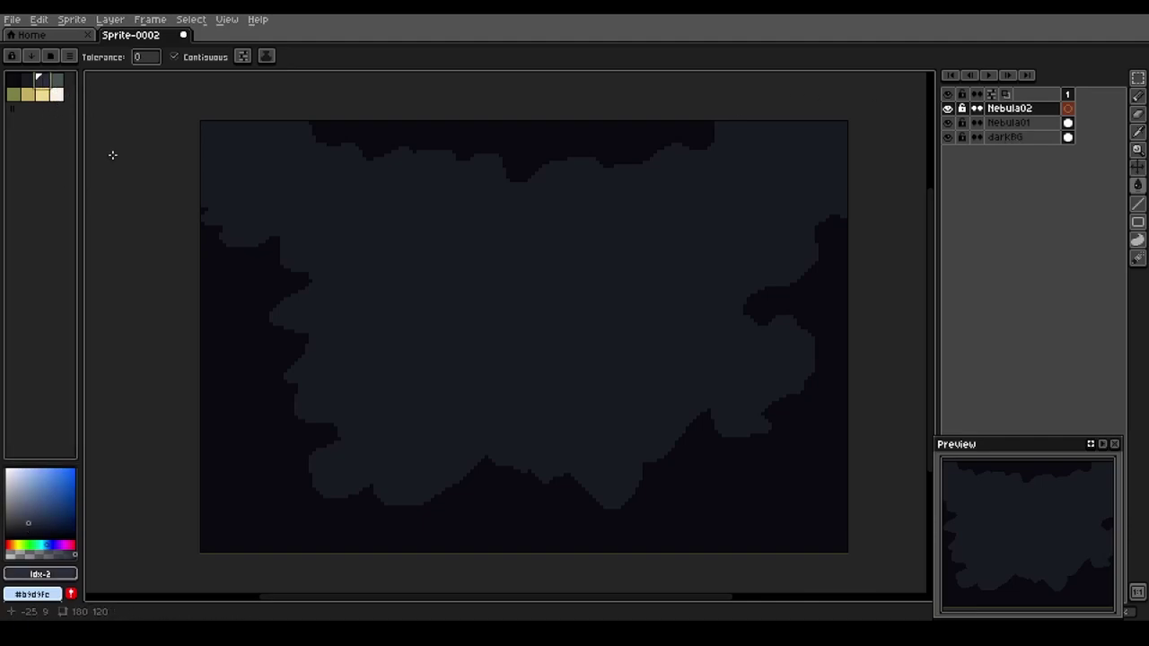
key(b)
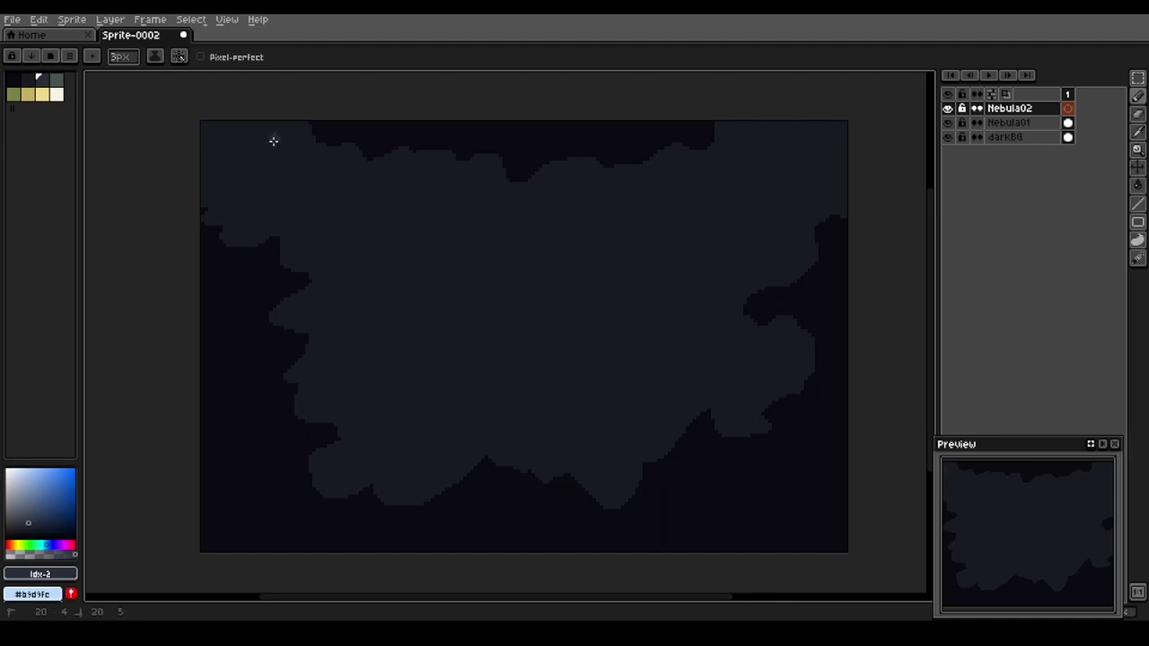
mouse_move(272, 139)
mouse_down()
mouse_move(327, 174)
mouse_move(328, 211)
mouse_move(346, 222)
mouse_move(374, 209)
mouse_move(387, 183)
mouse_move(412, 185)
mouse_move(423, 209)
mouse_move(459, 227)
mouse_move(443, 278)
mouse_move(464, 302)
mouse_move(491, 291)
mouse_move(513, 236)
mouse_move(576, 177)
mouse_move(601, 209)
mouse_move(681, 175)
mouse_move(719, 195)
mouse_move(729, 159)
mouse_move(772, 153)
mouse_move(802, 172)
mouse_move(782, 238)
mouse_move(678, 259)
mouse_move(668, 281)
mouse_move(678, 305)
mouse_move(793, 322)
mouse_move(685, 388)
mouse_move(666, 415)
mouse_move(635, 404)
mouse_move(630, 433)
mouse_move(596, 445)
mouse_move(583, 393)
mouse_move(556, 412)
mouse_move(483, 425)
mouse_move(463, 464)
mouse_move(335, 462)
mouse_move(360, 440)
mouse_move(384, 383)
mouse_move(356, 367)
mouse_move(327, 377)
mouse_move(325, 351)
mouse_move(346, 323)
mouse_move(330, 277)
mouse_move(233, 213)
mouse_move(279, 184)
mouse_move(243, 159)
mouse_move(260, 128)
mouse_move(282, 146)
mouse_up()
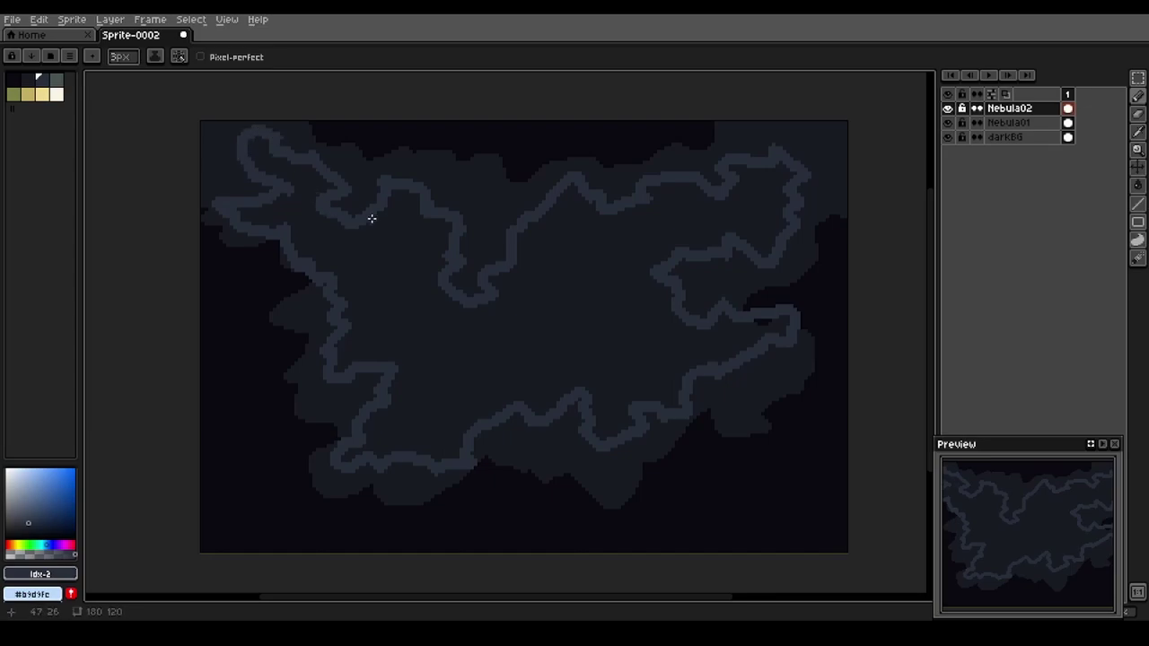
key(g)
click(428, 347)
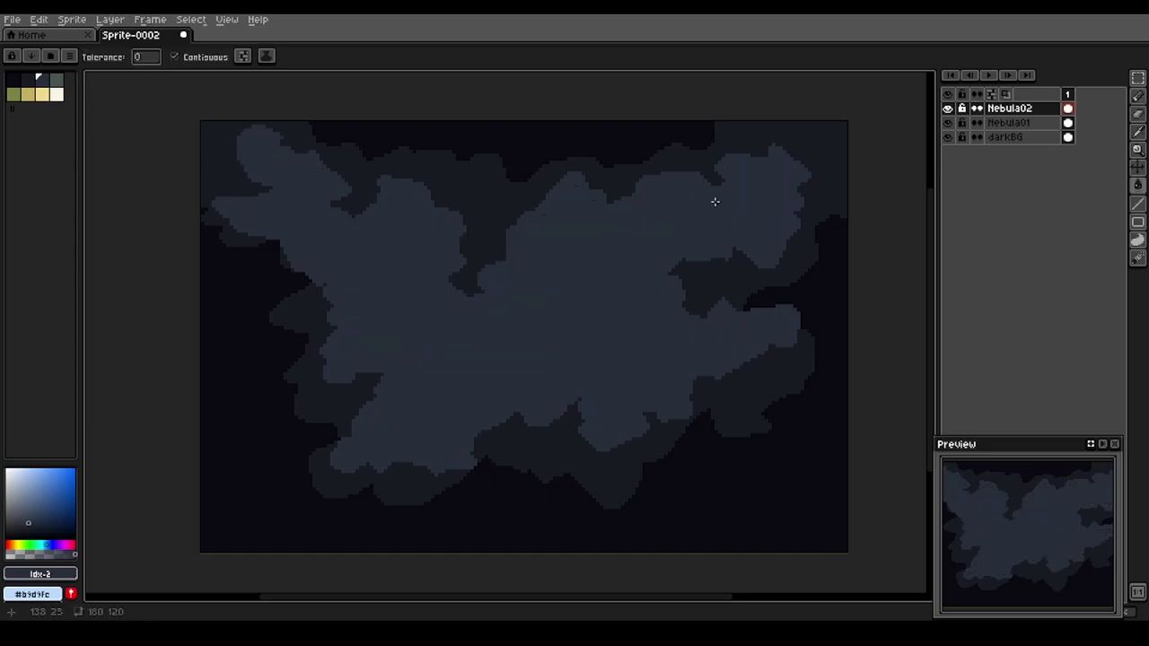
Add a new layer named Nebula03 above Nebula02
key(shift+n)
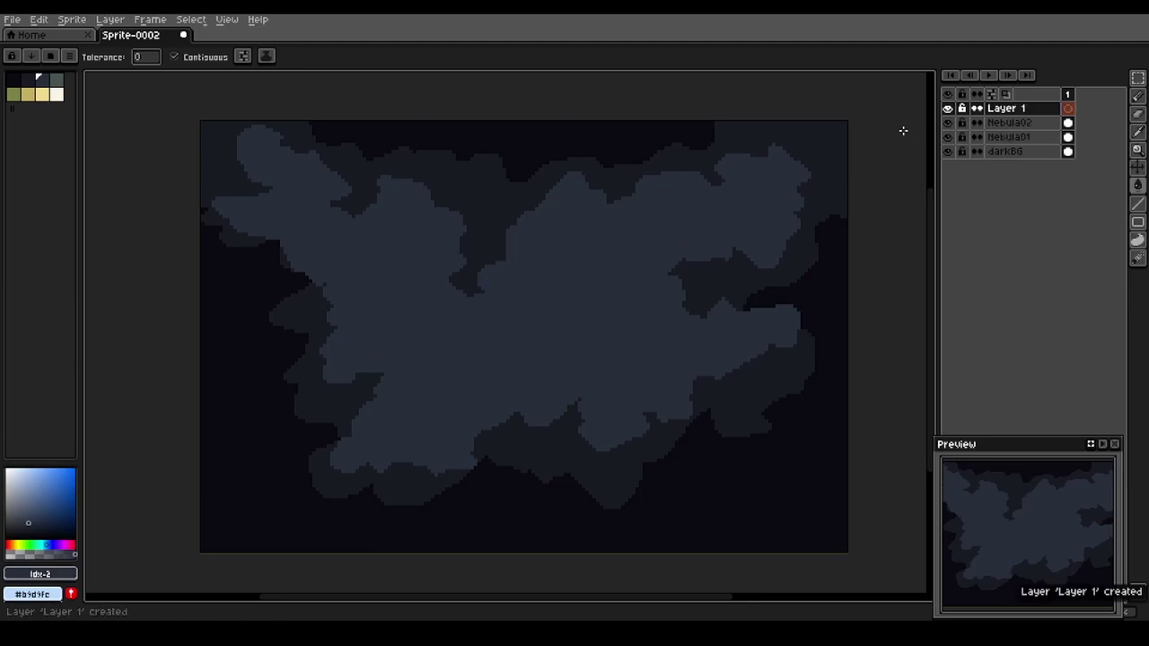
key(shift+p)
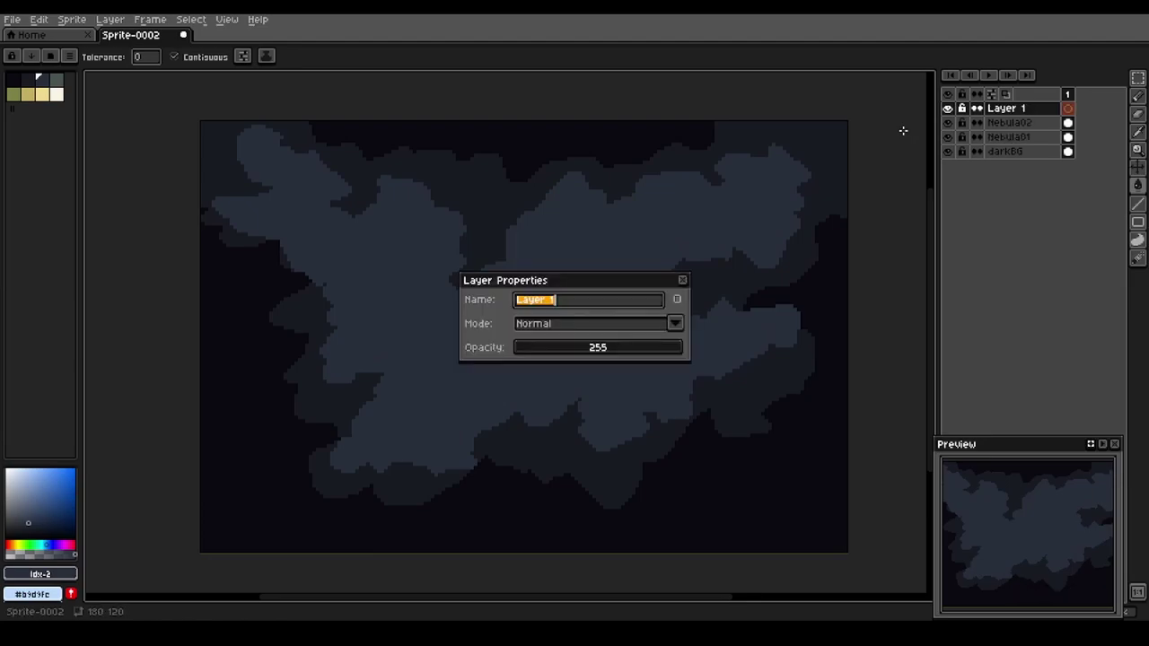
text(Nu)
text(bula03)
key(Return)
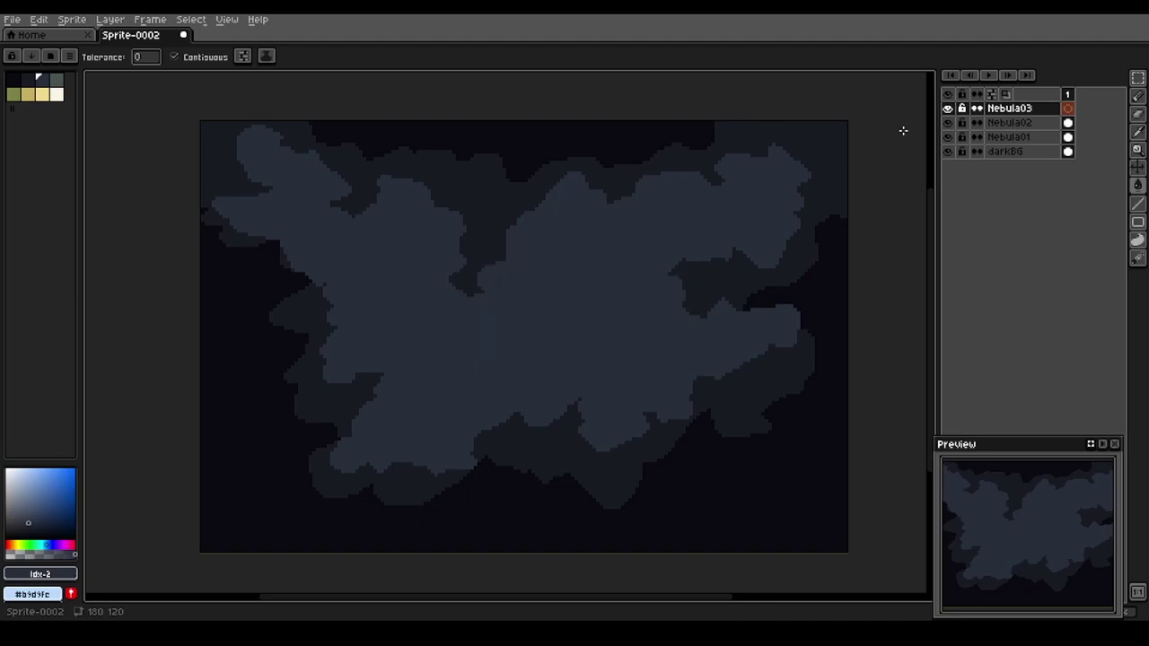
Draw and fill a small jagged grey-green patch in #47534e over the cloud's upper-left part on Nebula03
click(57, 81)
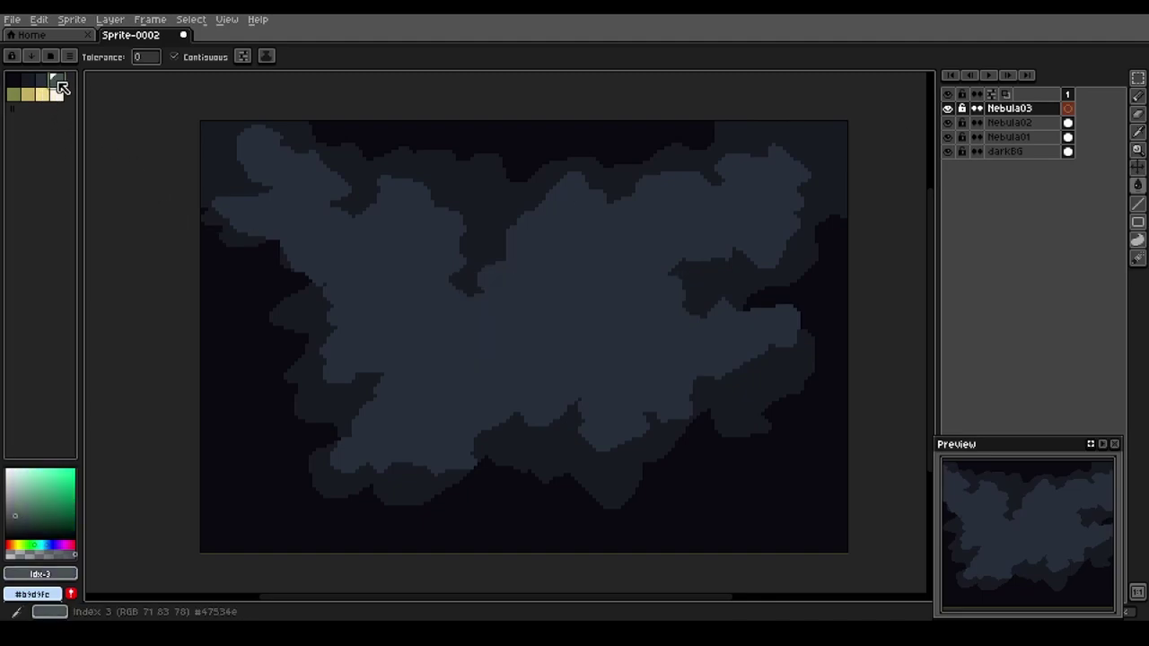
key(b)
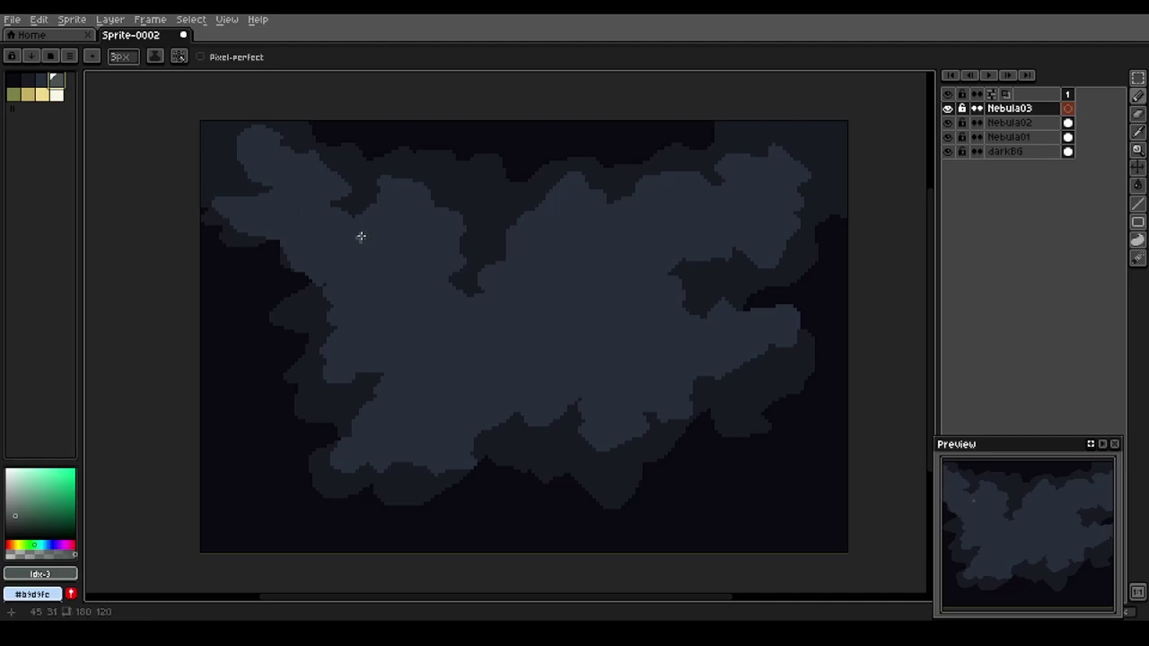
mouse_move(309, 193)
mouse_down()
mouse_move(387, 214)
mouse_move(363, 232)
mouse_move(378, 247)
mouse_move(419, 246)
mouse_move(457, 278)
mouse_move(433, 284)
mouse_move(418, 317)
mouse_move(406, 298)
mouse_move(378, 322)
mouse_move(389, 341)
mouse_move(349, 359)
mouse_move(318, 311)
mouse_move(327, 288)
mouse_move(309, 252)
mouse_move(258, 218)
mouse_move(284, 187)
mouse_move(320, 198)
mouse_up()
key(g)
click(366, 277)
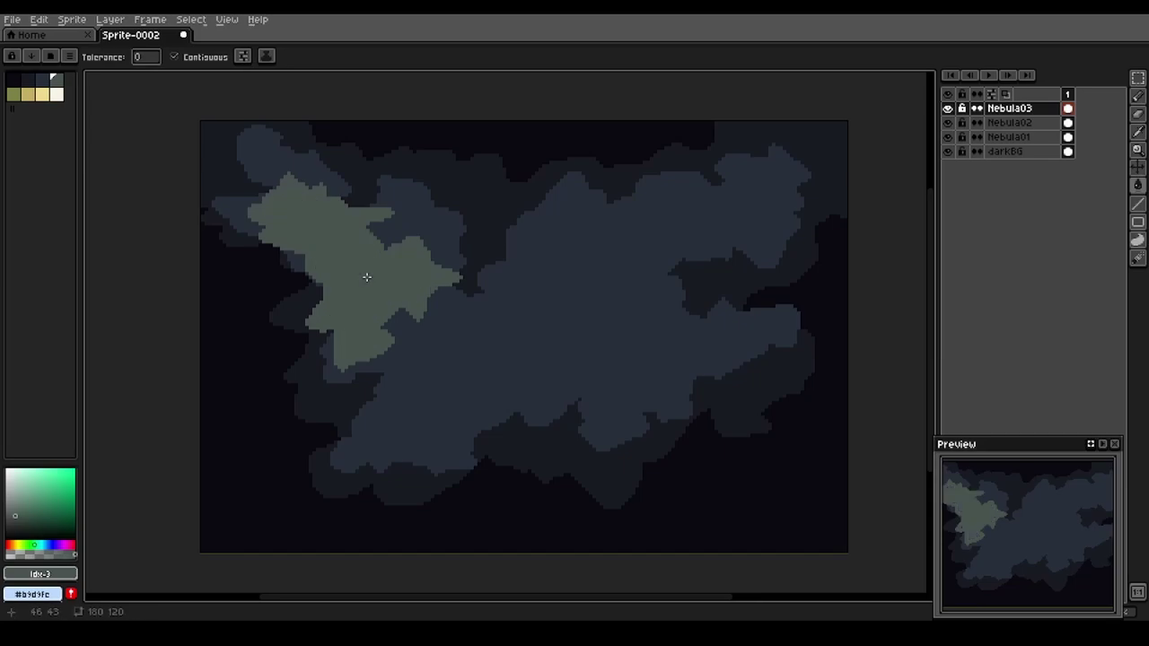
Outline and fill a larger grey-green diagonal patch from the cloud's lower centre to its upper right on Nebula03
key(b)
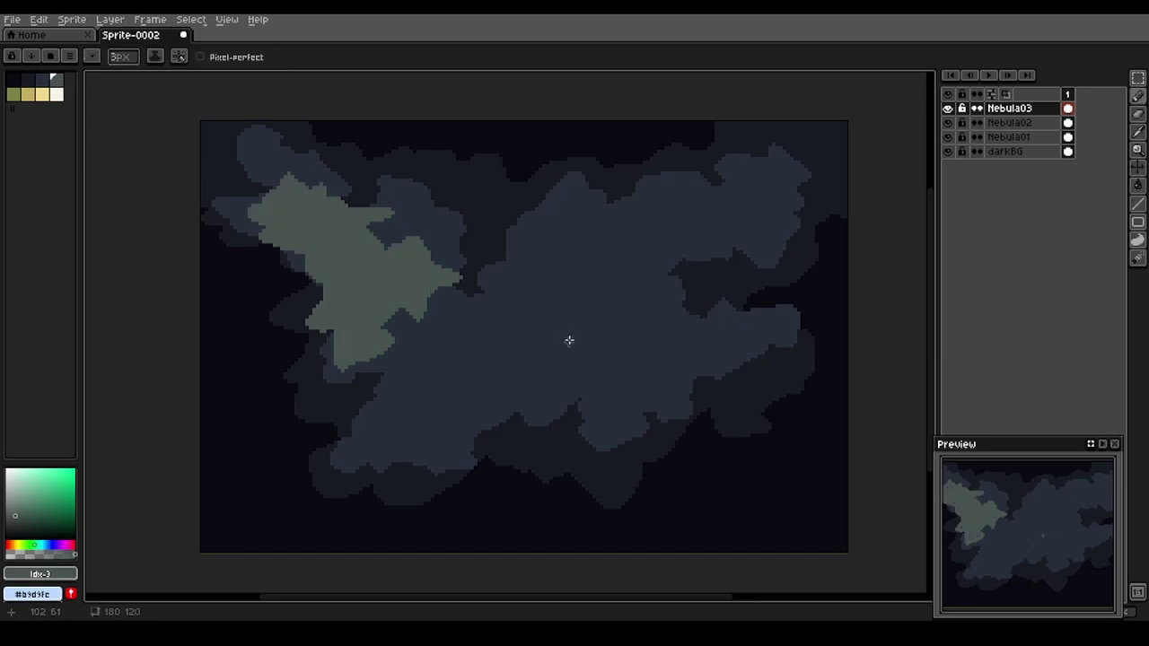
mouse_move(464, 341)
mouse_down()
mouse_move(495, 317)
mouse_move(529, 310)
mouse_move(547, 221)
mouse_move(571, 209)
mouse_move(610, 233)
mouse_move(641, 211)
mouse_move(690, 221)
mouse_move(698, 200)
mouse_move(761, 193)
mouse_move(744, 227)
mouse_move(714, 228)
mouse_move(709, 250)
mouse_move(674, 262)
mouse_move(673, 293)
mouse_move(639, 326)
mouse_up()
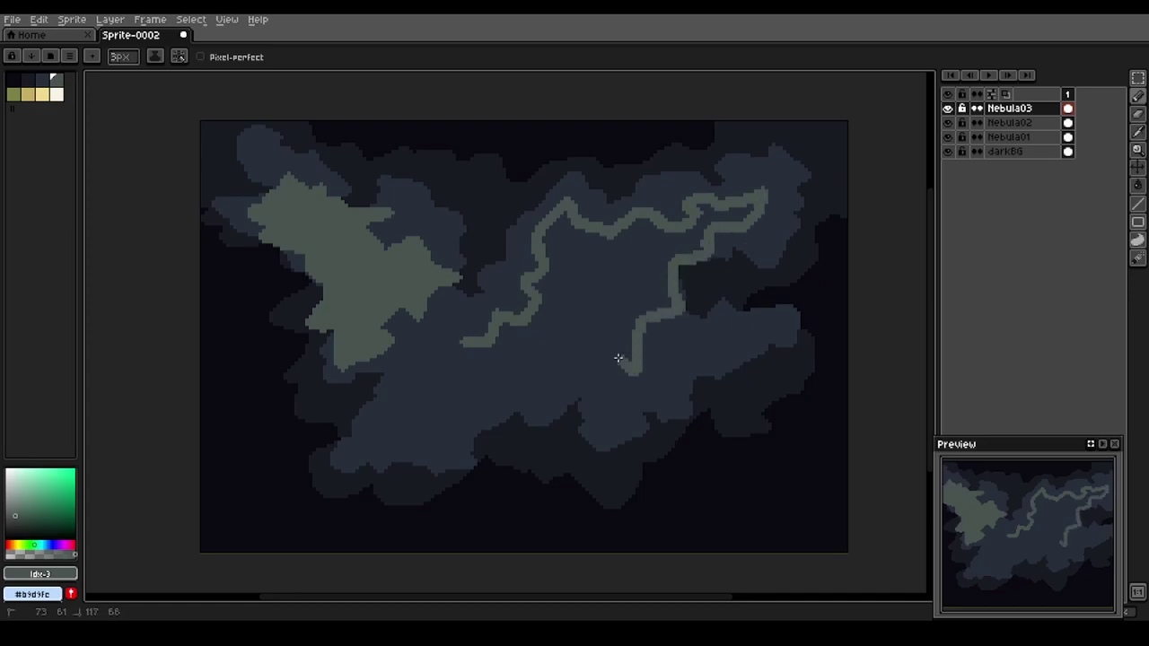
mouse_move(615, 355)
mouse_down()
mouse_move(538, 397)
mouse_move(507, 385)
mouse_move(462, 423)
mouse_move(424, 432)
mouse_move(418, 423)
mouse_move(440, 386)
mouse_move(411, 386)
mouse_move(471, 341)
mouse_move(541, 361)
mouse_up()
key(g)
click(598, 344)
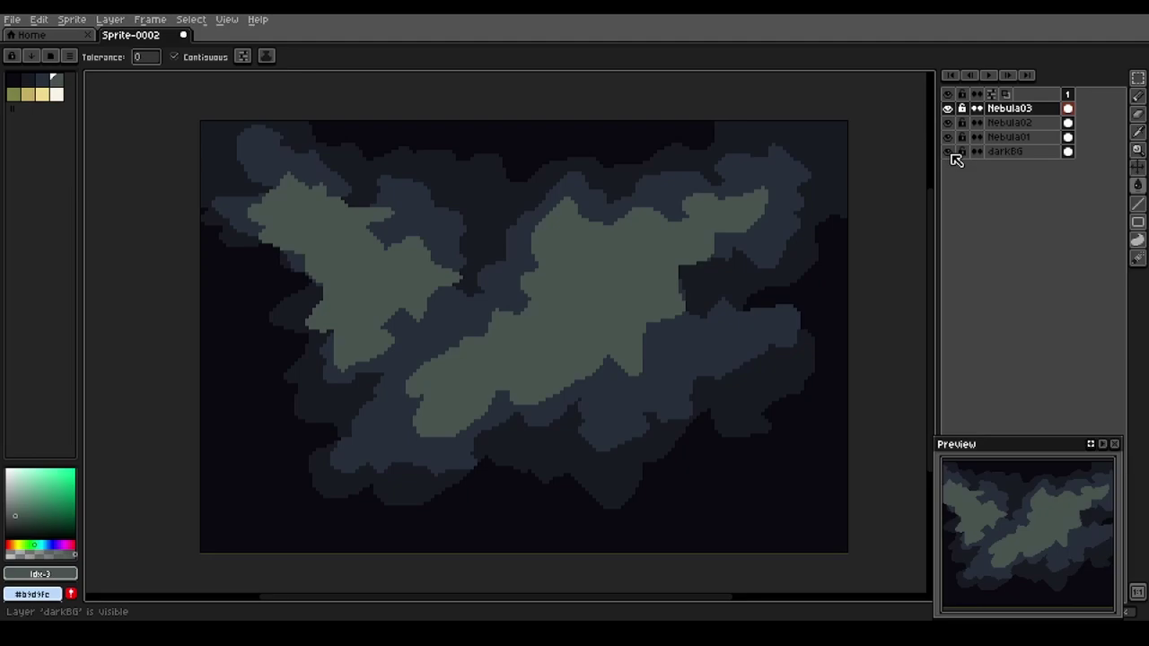
Add a new layer named Nebula04 above Nebula03
key(shift+n)
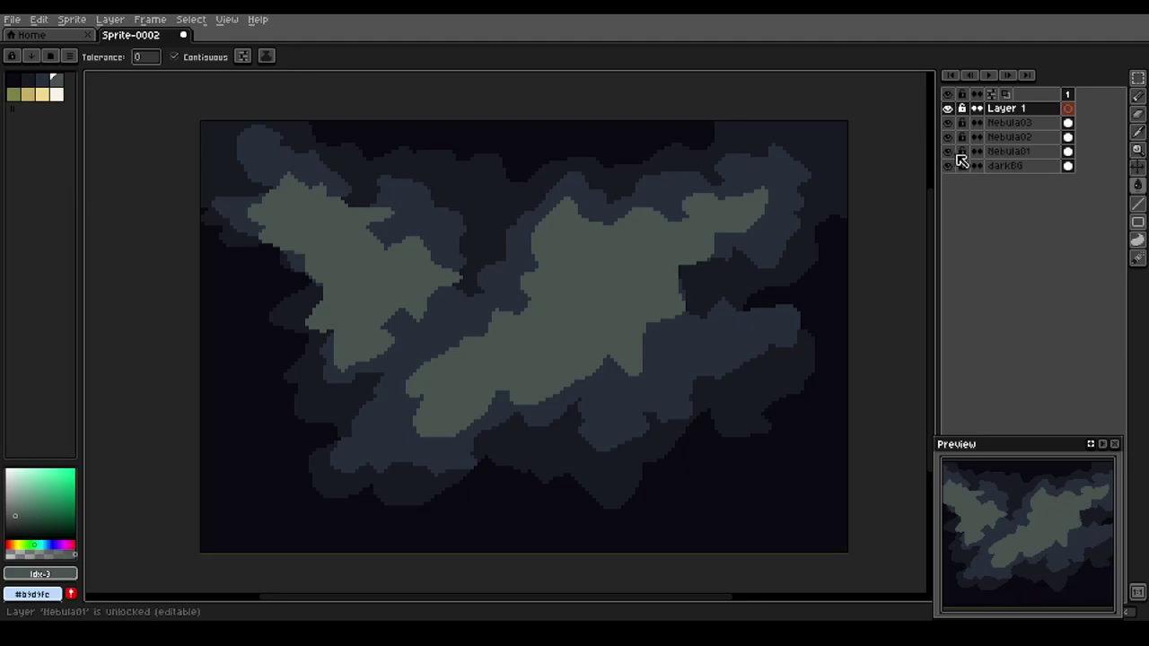
key(shift+p)
text(Nebula04)
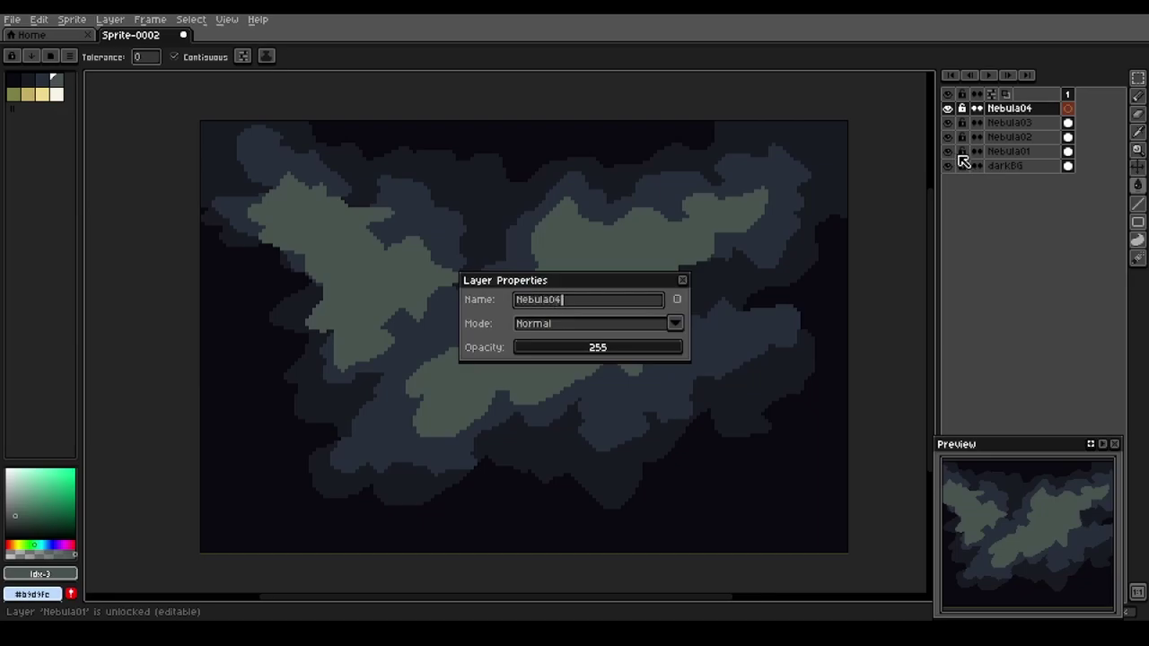
key(Return)
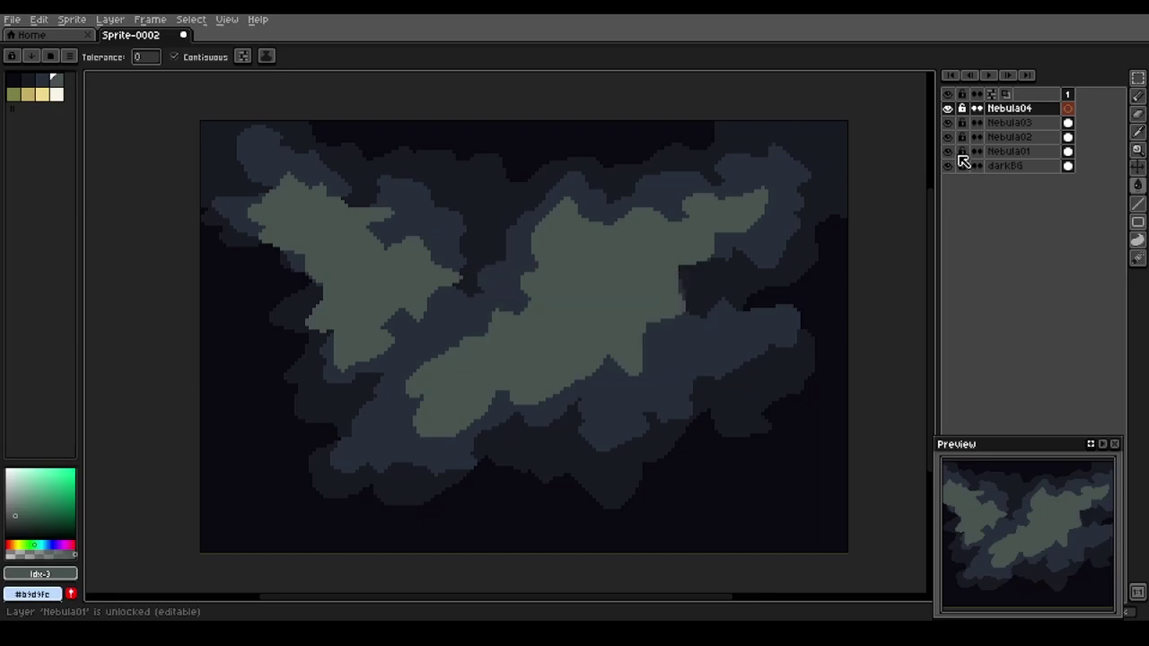
Draw a closed ragged outline inside the upper-left grey-green patch on Nebula04 in olive palette colour index 4 and fill it
click(15, 93)
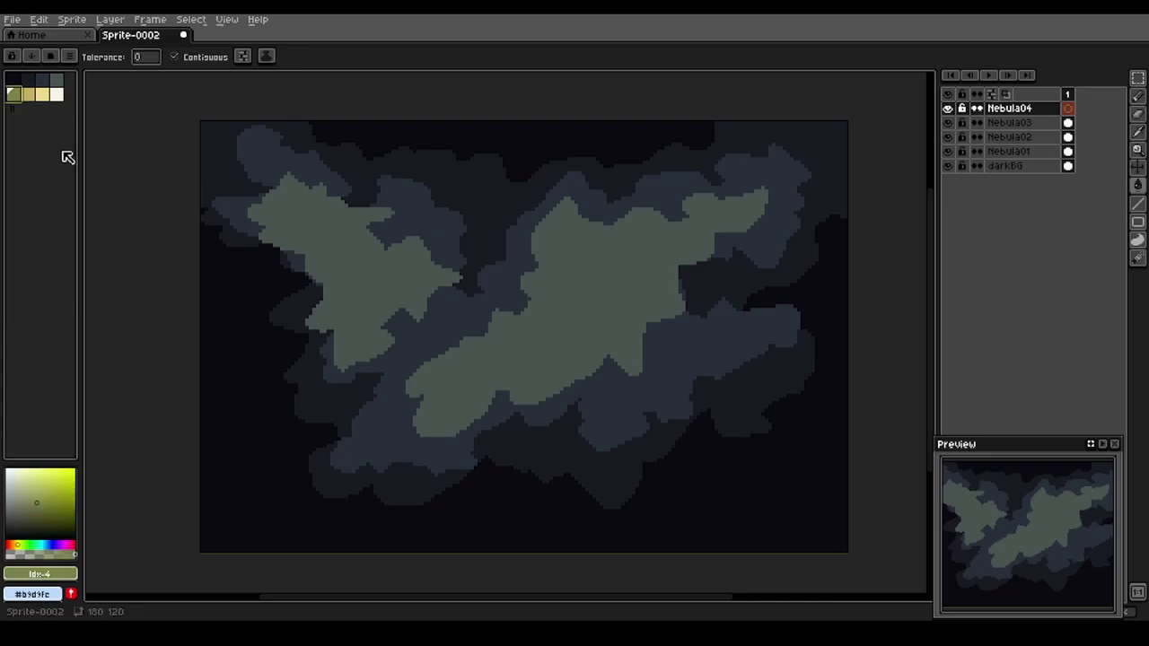
key(b)
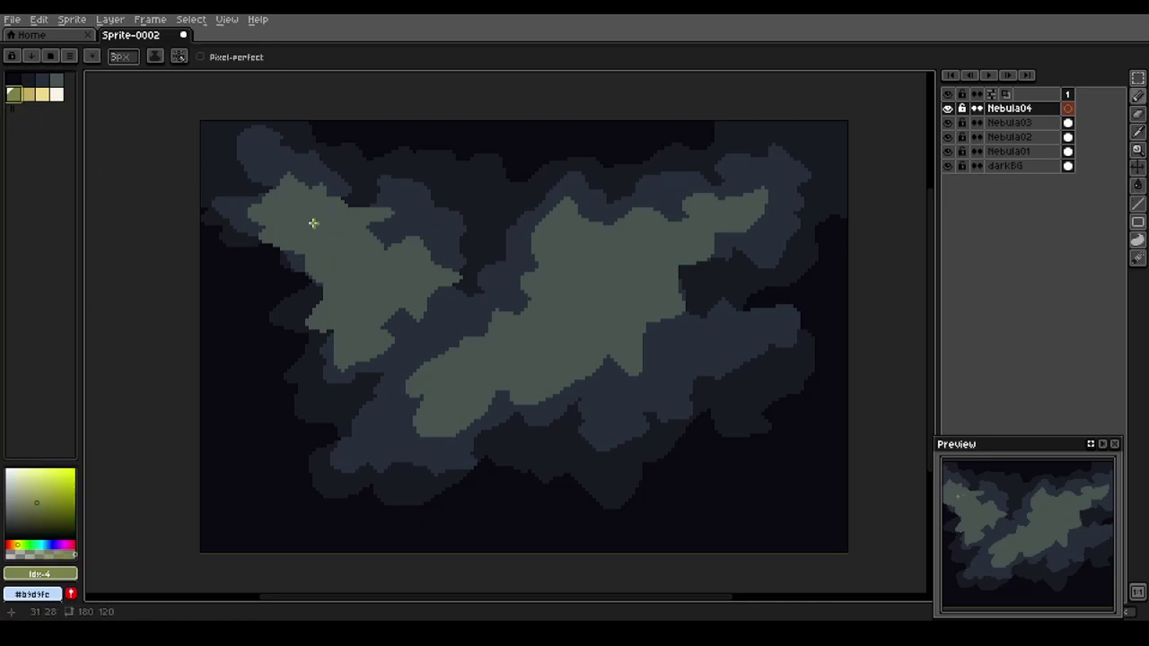
mouse_move(304, 215)
mouse_down()
mouse_move(374, 237)
mouse_move(362, 253)
mouse_move(407, 268)
mouse_move(412, 288)
mouse_move(385, 291)
mouse_move(369, 311)
mouse_move(320, 299)
mouse_move(335, 284)
mouse_move(305, 240)
mouse_move(277, 237)
mouse_move(287, 215)
mouse_move(325, 232)
mouse_up()
key(g)
click(373, 274)
Outline and fill a second olive patch along the inside of the large diagonal grey-green patch on Nebula04
key(b)
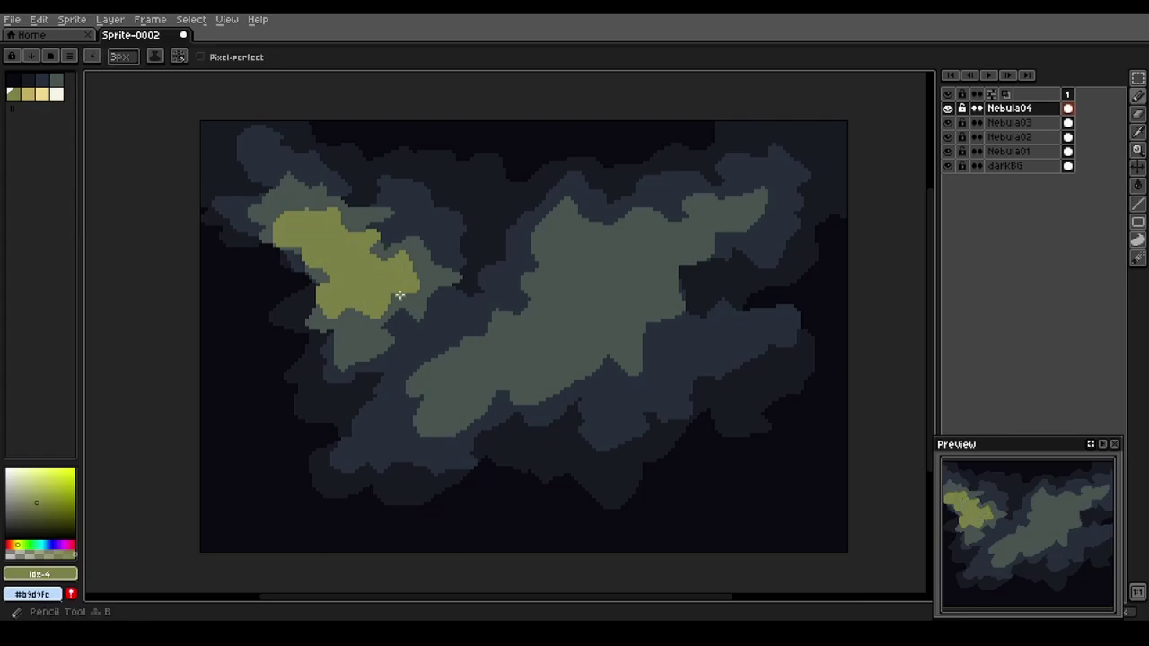
mouse_move(655, 233)
mouse_down()
mouse_move(638, 257)
mouse_move(620, 252)
mouse_move(583, 274)
mouse_move(563, 254)
mouse_move(553, 288)
mouse_move(570, 308)
mouse_move(480, 343)
mouse_move(483, 358)
mouse_move(442, 400)
mouse_move(473, 396)
mouse_move(496, 374)
mouse_move(522, 380)
mouse_move(604, 323)
mouse_move(648, 321)
mouse_move(637, 306)
mouse_move(661, 230)
mouse_up()
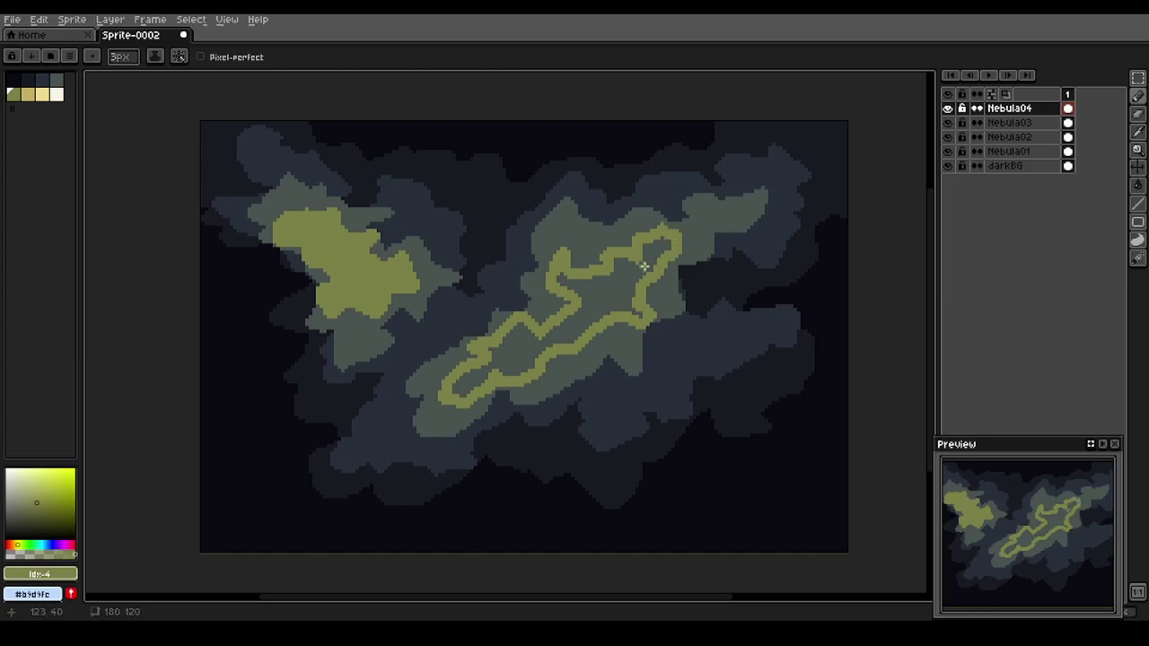
key(g)
click(619, 285)
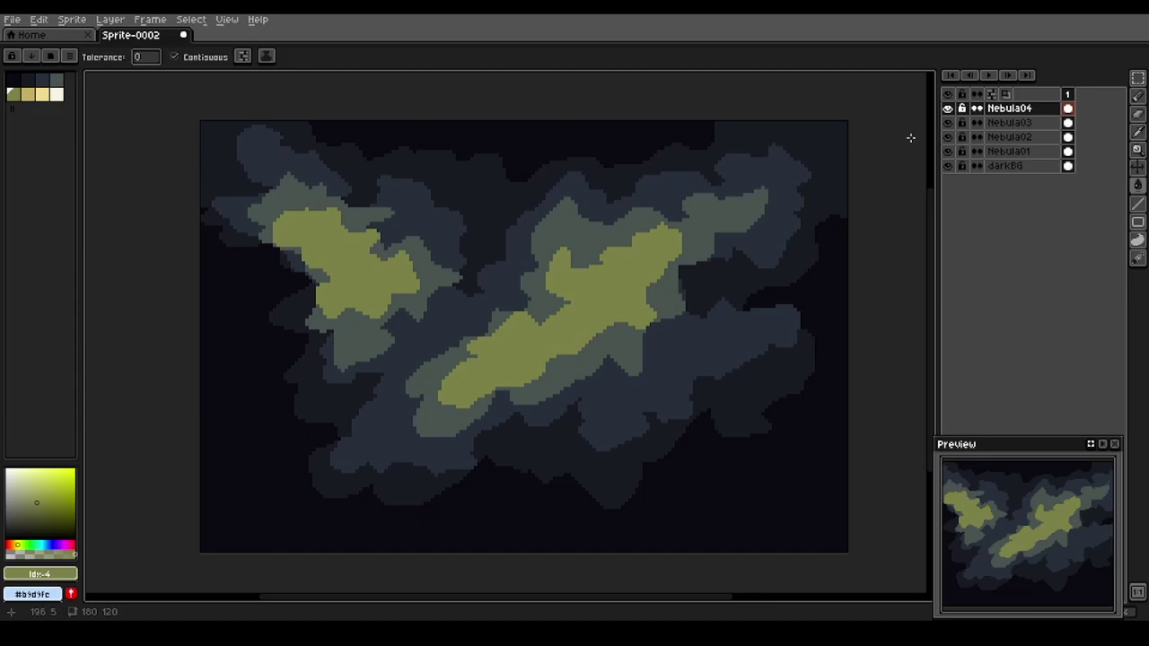
Hide the layers Nebula04, Nebula03 and Nebula02 and make Nebula01 the active layer
click(948, 108)
click(948, 122)
click(948, 137)
click(1007, 150)
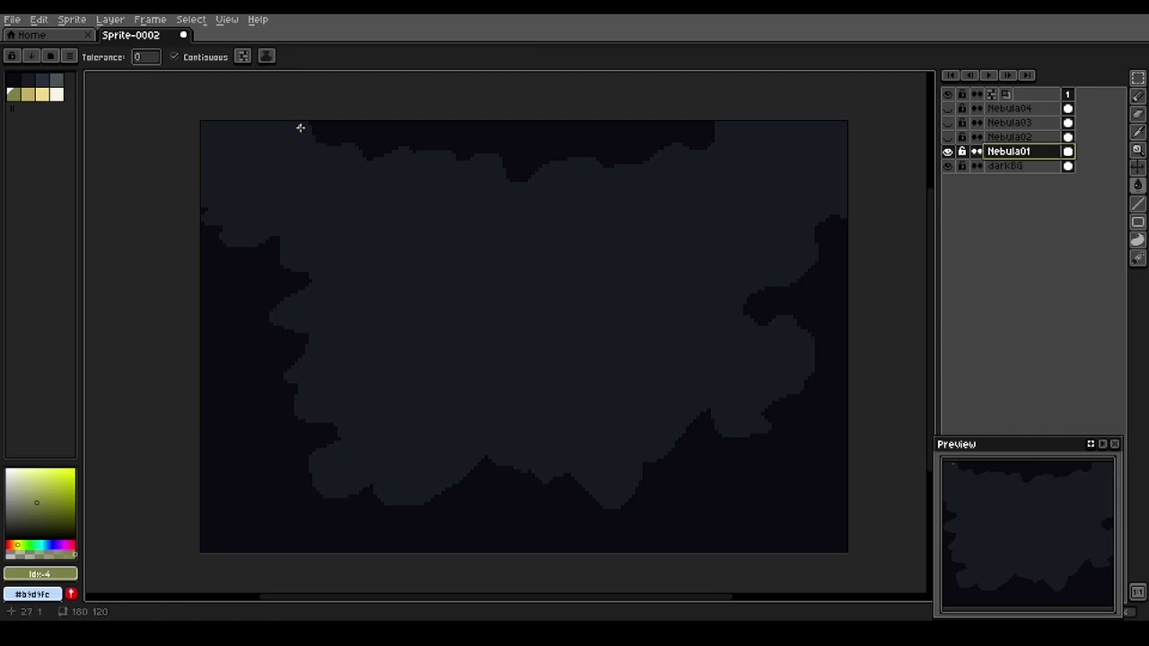
Pick the Nebula01 cloud colour #181b22 and place one single pixel with a smaller pencil beside the cloud's top edge
scroll(311, 115, up, 2)
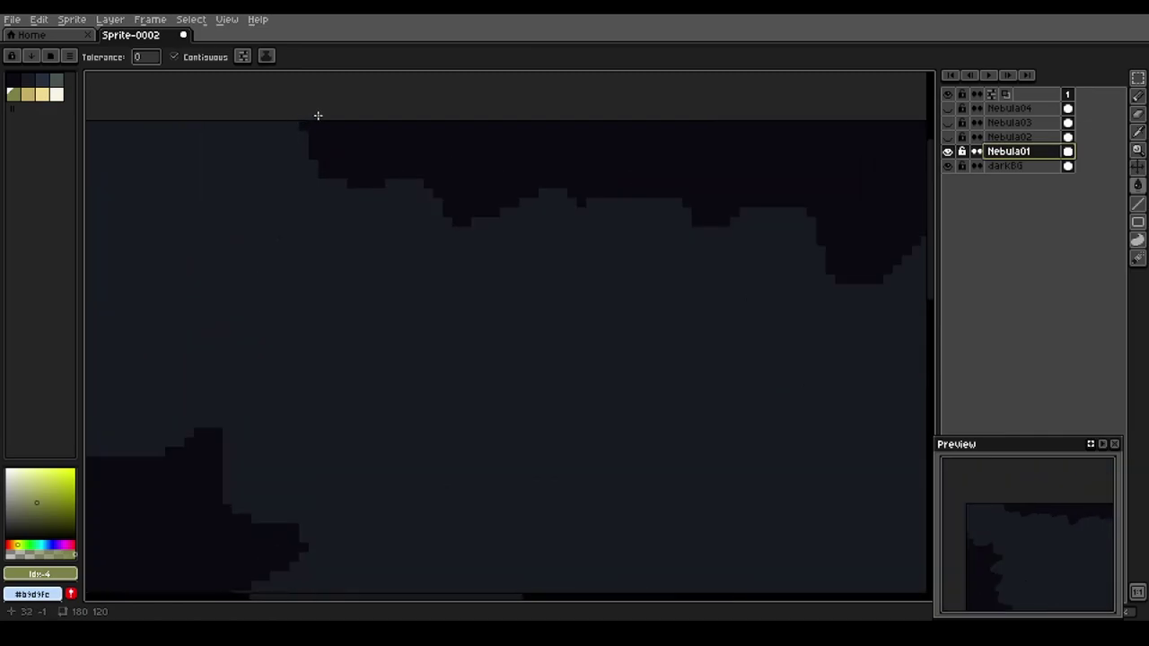
alt+click(320, 243)
key(b)
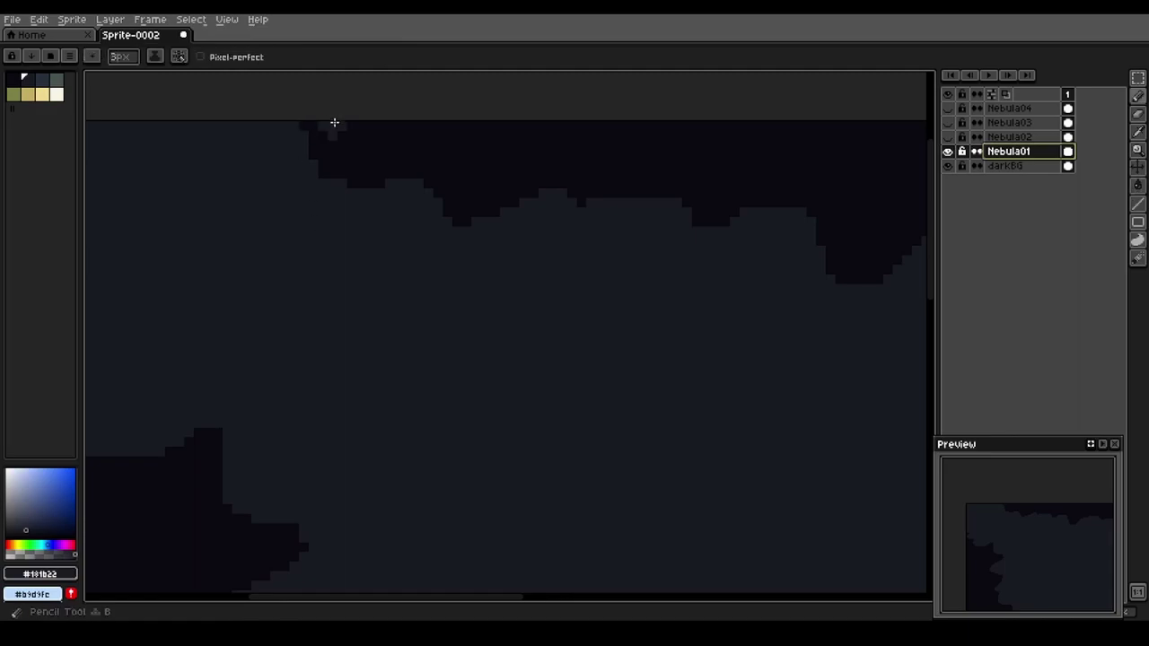
key(minus)
click(314, 125)
Turn the 2 × 2 px checker area at the cloud's top edge into a custom brush with its pattern aligned to destination
key(m)
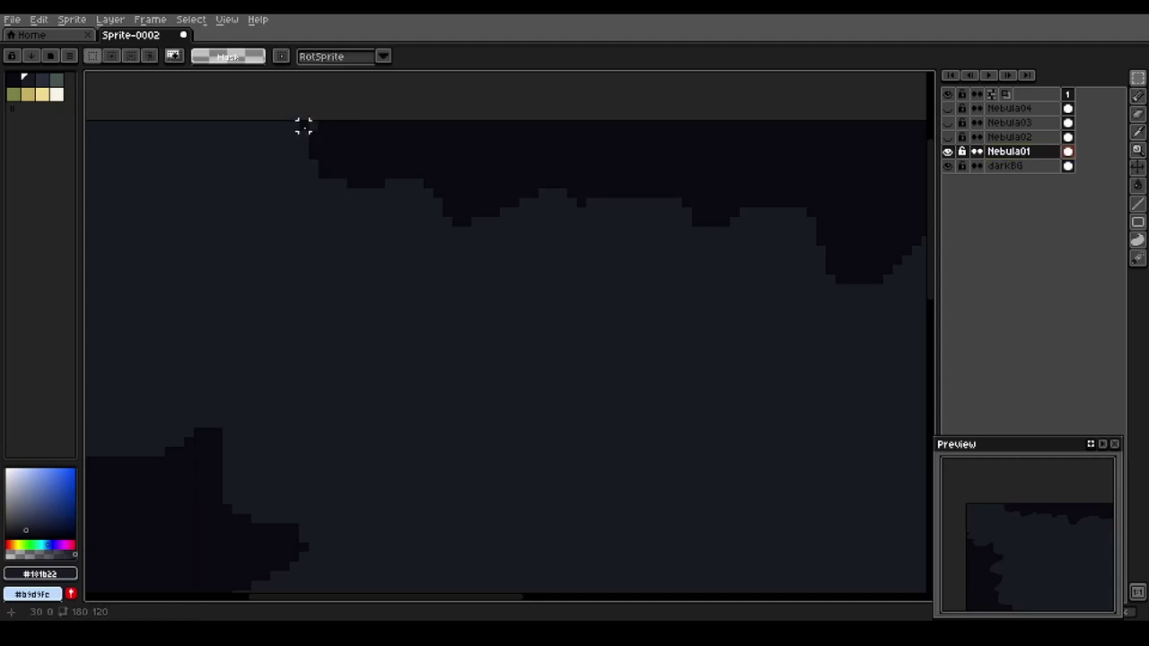
mouse_move(303, 127)
mouse_down()
mouse_move(323, 135)
mouse_move(312, 135)
mouse_up()
key(ctrl+b)
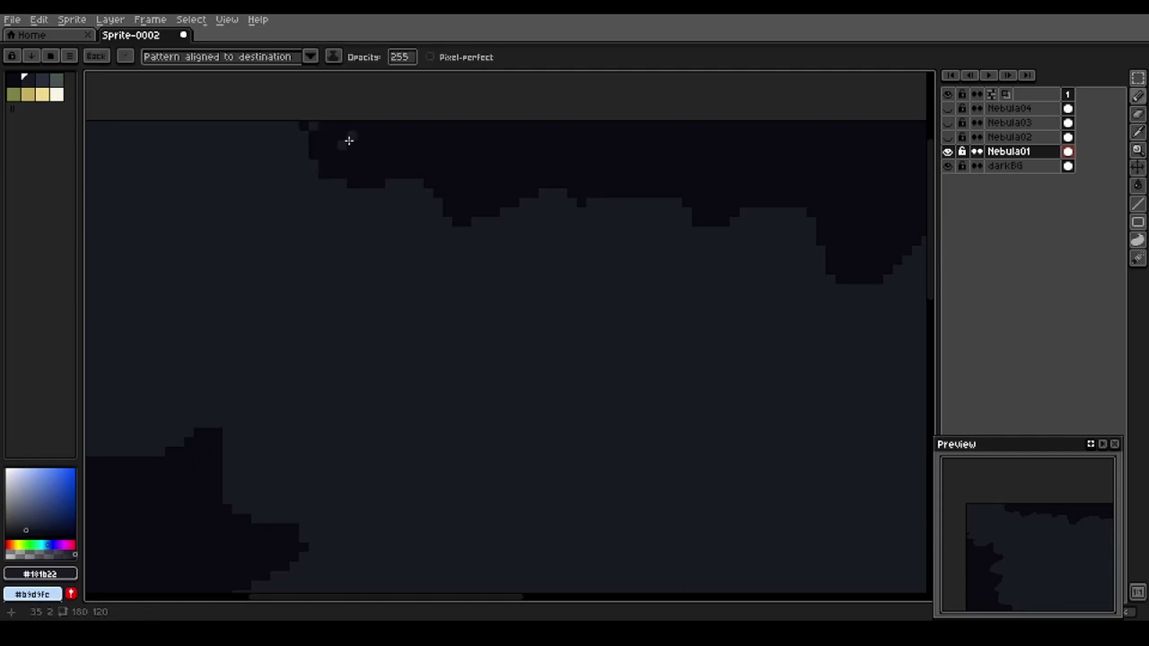
click(310, 57)
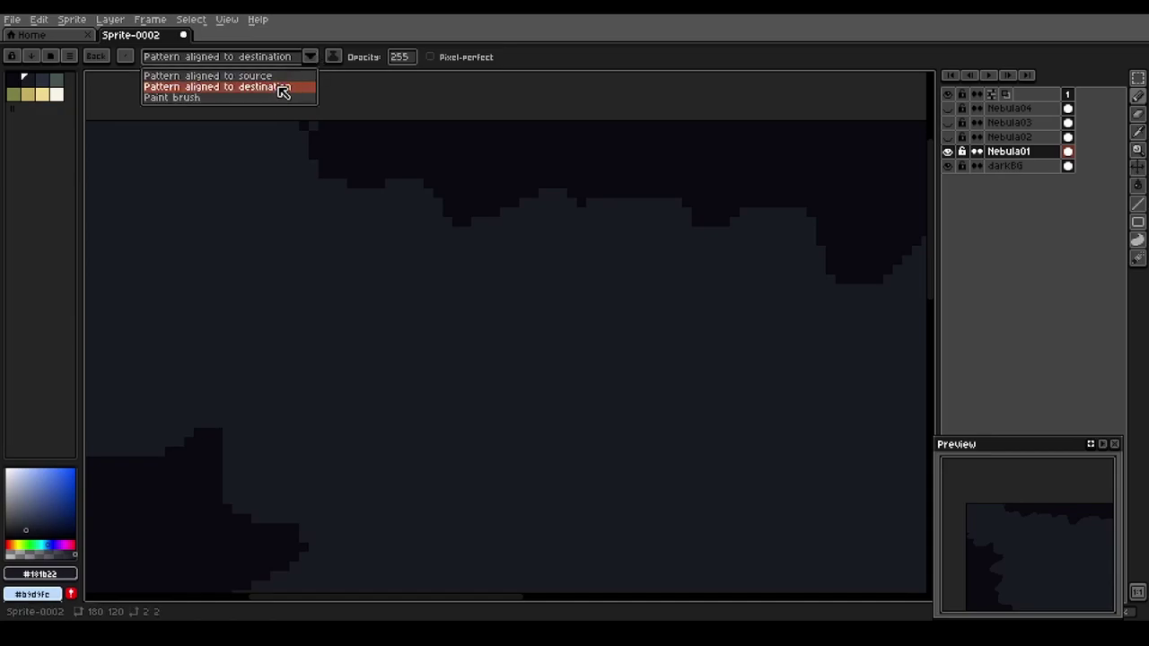
click(284, 87)
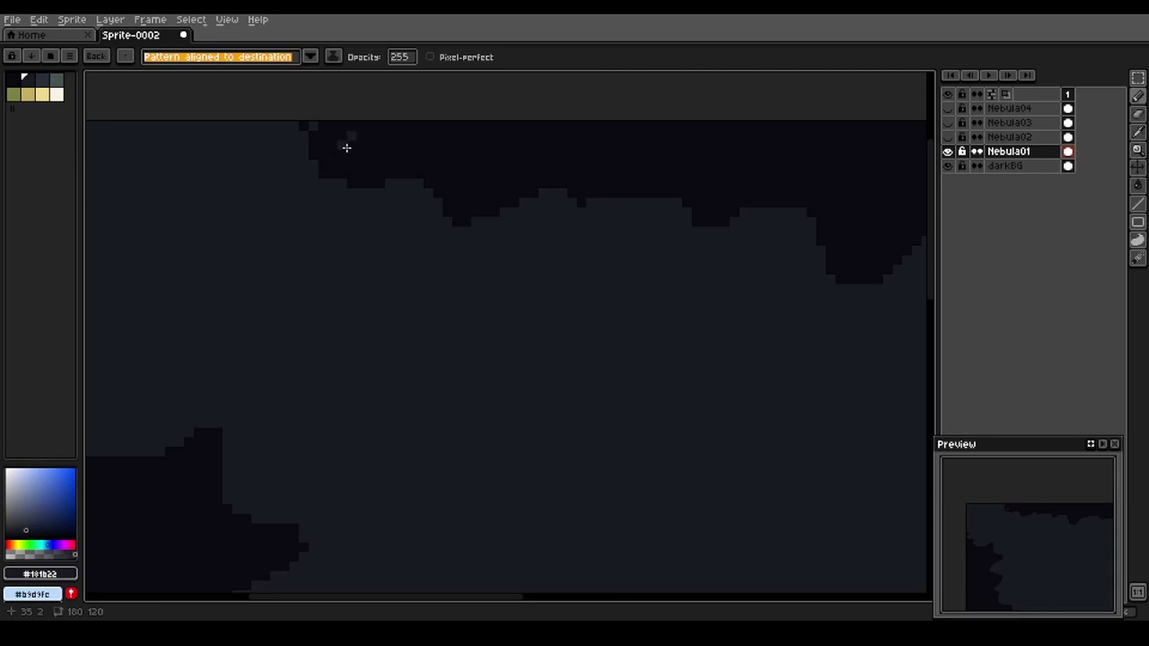
Erase a ragged checkerboard dither along the top edge of the Nebula01 cloud with the custom brush
key(e)
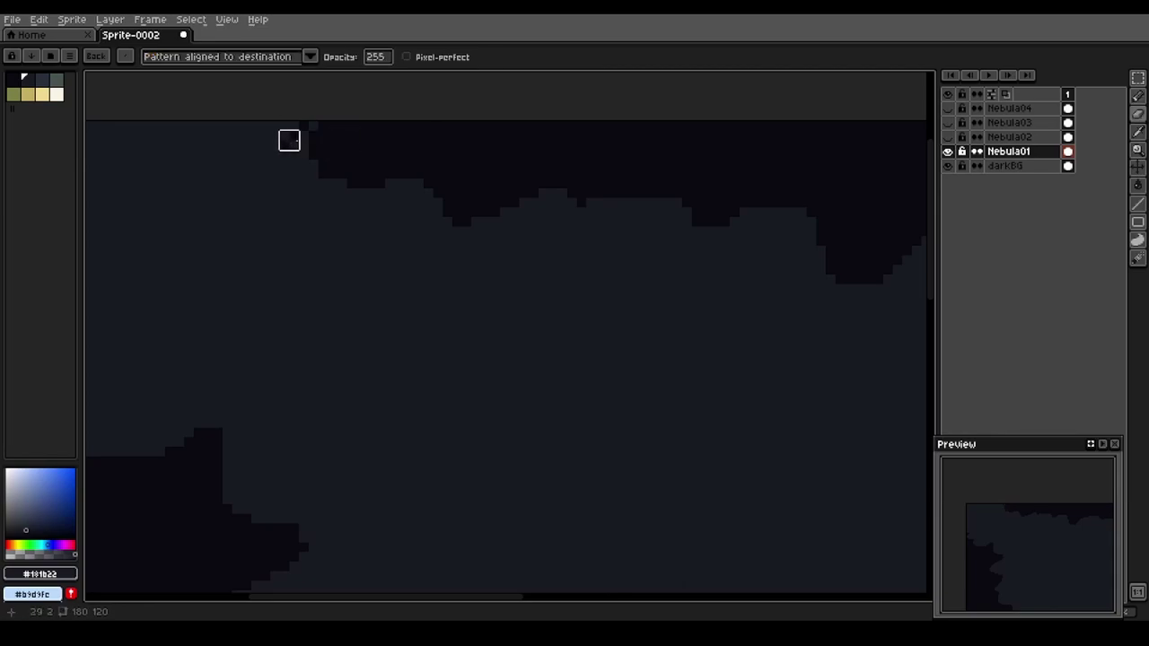
mouse_move(269, 231)
mouse_down()
mouse_move(347, 236)
mouse_move(429, 212)
mouse_move(413, 219)
mouse_up()
scroll(454, 154, down, 4)
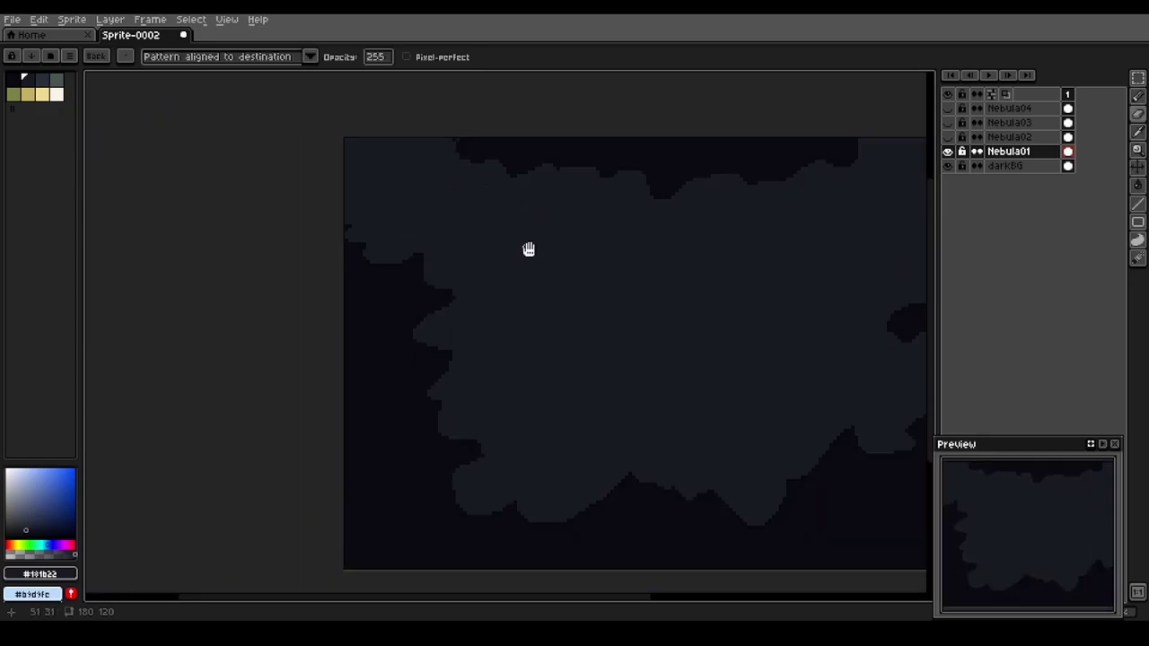
mouse_move(528, 249)
mouse_down()
mouse_move(454, 230)
mouse_move(430, 240)
mouse_up()
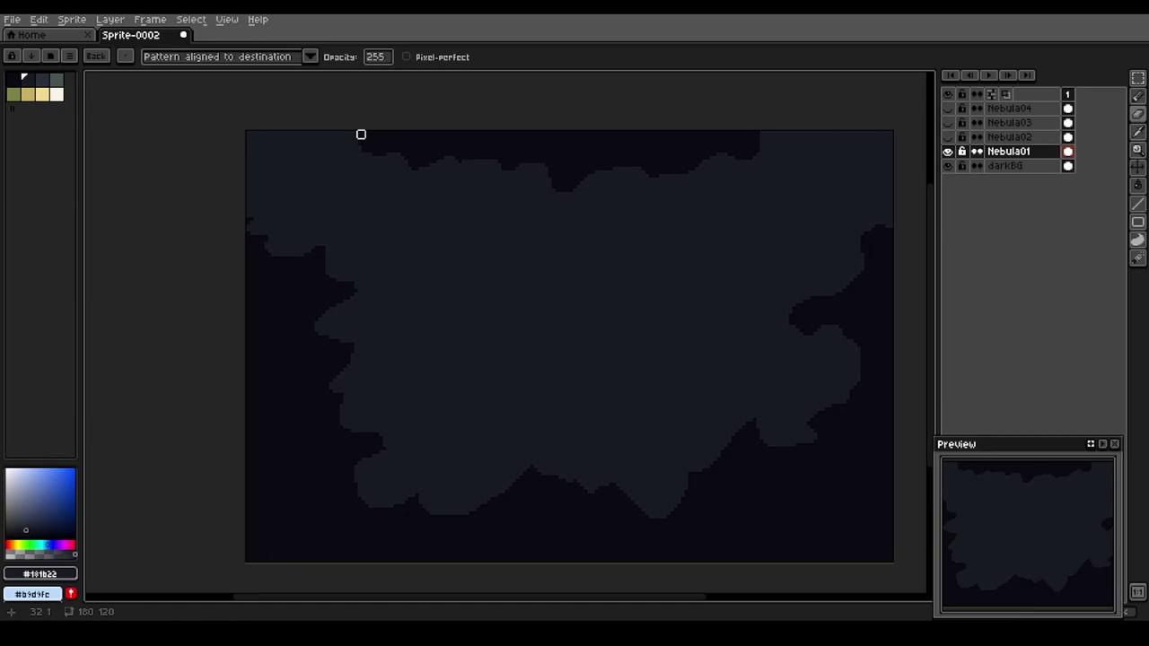
mouse_move(358, 138)
mouse_down()
mouse_move(364, 181)
mouse_move(371, 166)
mouse_move(422, 170)
mouse_move(404, 188)
mouse_move(422, 184)
mouse_move(440, 155)
mouse_move(480, 173)
mouse_move(529, 163)
mouse_move(511, 198)
mouse_move(533, 166)
mouse_move(551, 205)
mouse_move(598, 166)
mouse_move(609, 176)
mouse_move(656, 173)
mouse_move(684, 194)
mouse_move(664, 173)
mouse_move(698, 173)
mouse_move(720, 156)
mouse_move(766, 166)
mouse_move(777, 124)
mouse_up()
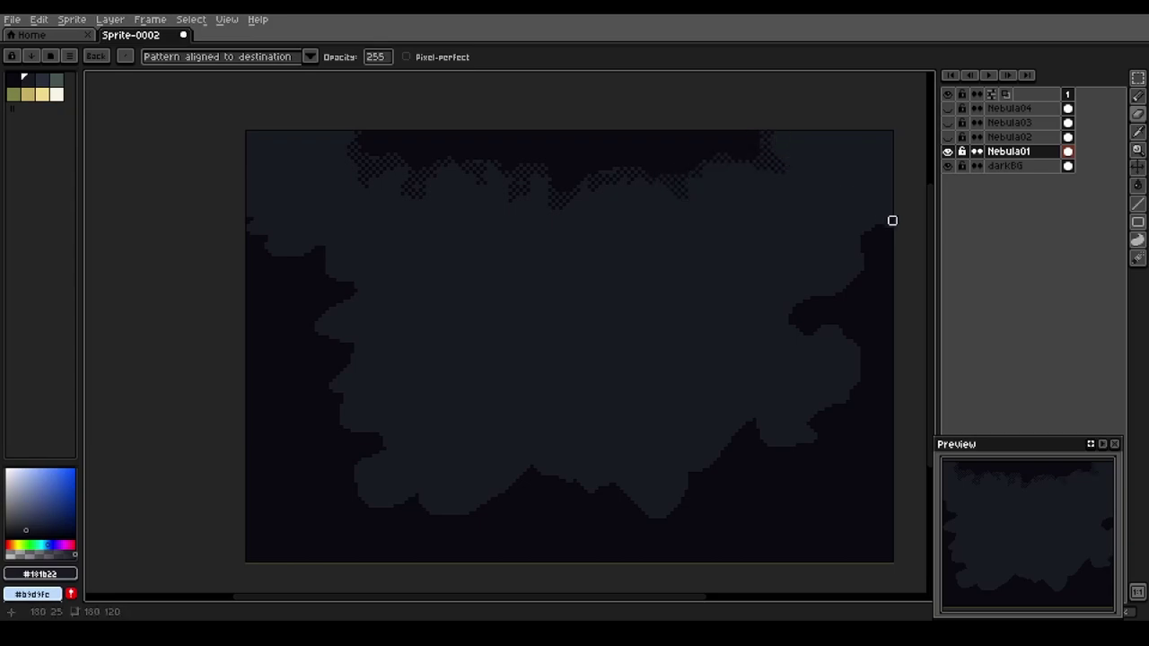
Erase the same checkerboard dither along the right, bottom and left edges of the Nebula01 cloud
mouse_move(892, 221)
mouse_down()
mouse_move(867, 206)
mouse_move(839, 202)
mouse_move(866, 234)
mouse_move(853, 220)
mouse_move(867, 224)
mouse_move(842, 238)
mouse_move(867, 249)
mouse_move(849, 281)
mouse_move(763, 320)
mouse_move(832, 327)
mouse_move(856, 349)
mouse_move(849, 396)
mouse_move(802, 421)
mouse_move(813, 432)
mouse_move(763, 438)
mouse_move(763, 406)
mouse_move(734, 421)
mouse_move(716, 450)
mouse_move(727, 449)
mouse_move(742, 425)
mouse_move(680, 471)
mouse_move(713, 457)
mouse_move(698, 457)
mouse_move(688, 415)
mouse_up()
drag(631, 482, 688, 377)
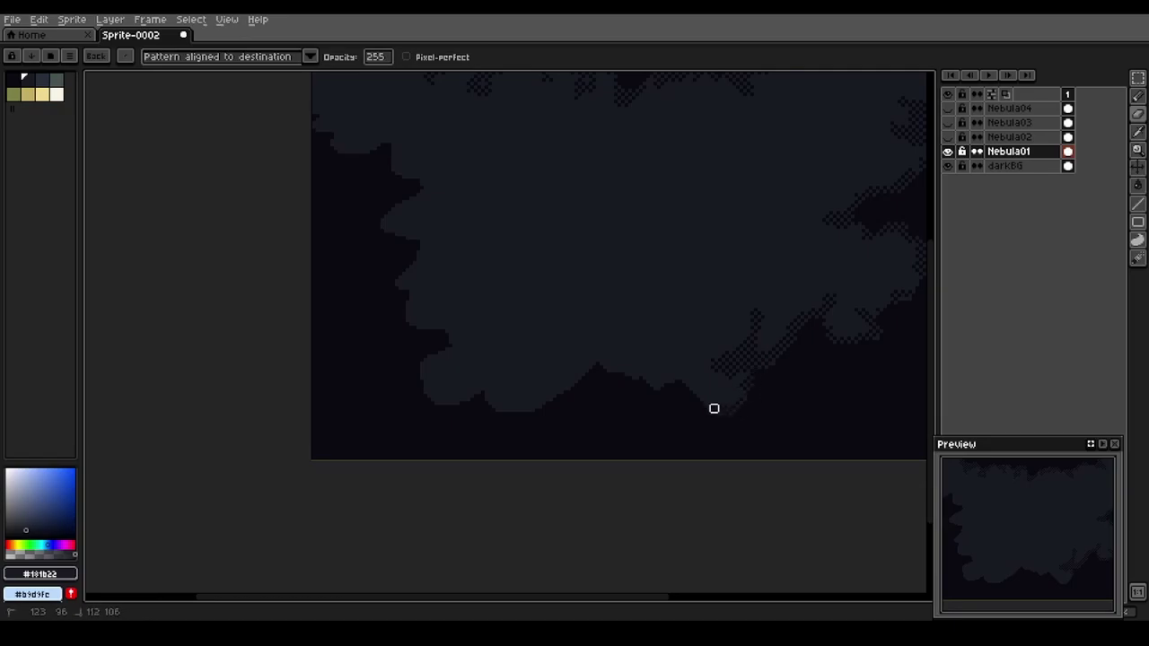
mouse_move(703, 409)
mouse_down()
mouse_move(678, 354)
mouse_move(671, 383)
mouse_move(639, 383)
mouse_move(646, 362)
mouse_move(639, 376)
mouse_move(602, 369)
mouse_move(593, 344)
mouse_move(609, 362)
mouse_move(564, 383)
mouse_up()
mouse_move(487, 402)
mouse_down()
mouse_move(513, 348)
mouse_move(487, 394)
mouse_move(499, 405)
mouse_move(520, 369)
mouse_move(549, 365)
mouse_move(492, 366)
mouse_move(482, 394)
mouse_move(448, 405)
mouse_move(419, 376)
mouse_move(477, 301)
mouse_move(451, 340)
mouse_move(423, 326)
mouse_move(401, 283)
mouse_move(424, 240)
mouse_move(413, 272)
mouse_move(430, 239)
mouse_move(445, 262)
mouse_move(442, 251)
mouse_move(463, 240)
mouse_move(422, 264)
mouse_up()
key(space)
drag(456, 220, 421, 226)
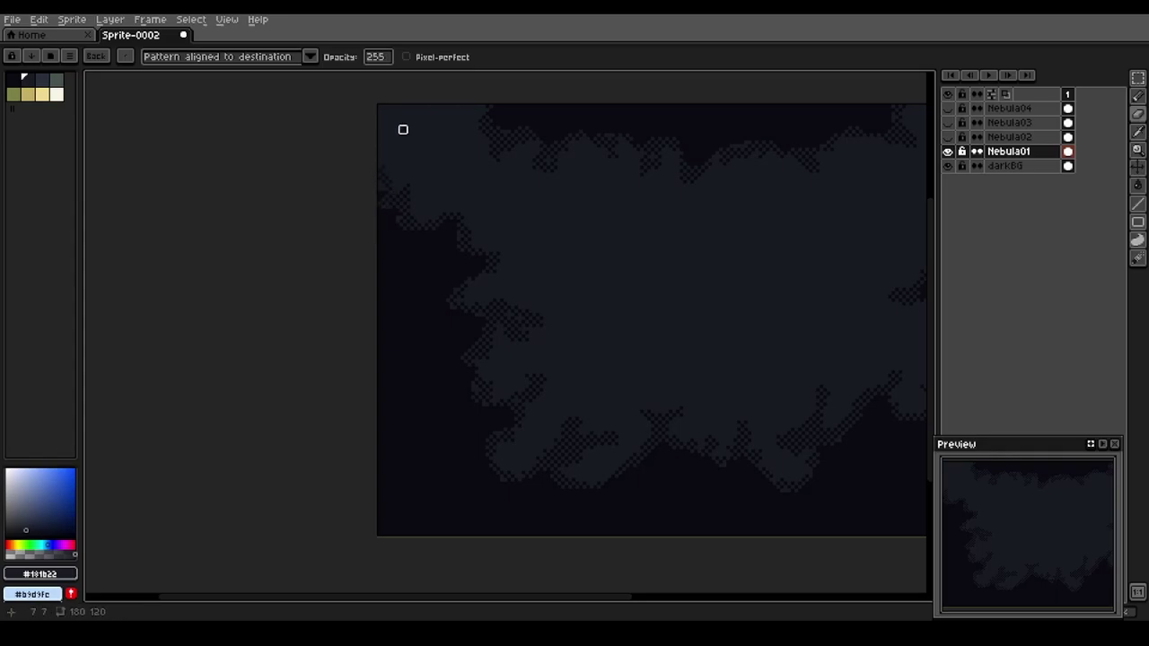
Erase dithered patches into the Nebula01 cloud's upper-left corner and inward from its right side
mouse_move(399, 126)
mouse_down()
mouse_move(387, 118)
mouse_move(438, 120)
mouse_up()
key(space)
drag(610, 229, 461, 225)
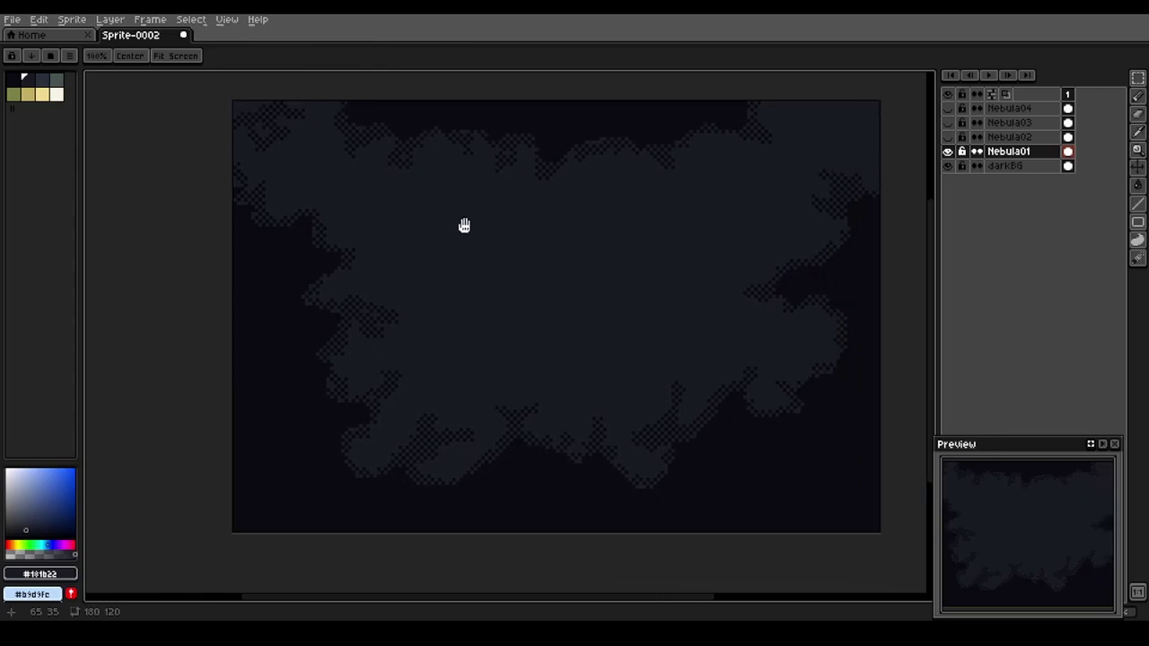
mouse_move(731, 276)
mouse_down()
mouse_move(687, 268)
mouse_move(663, 272)
mouse_move(655, 290)
mouse_move(738, 290)
mouse_move(699, 275)
mouse_up()
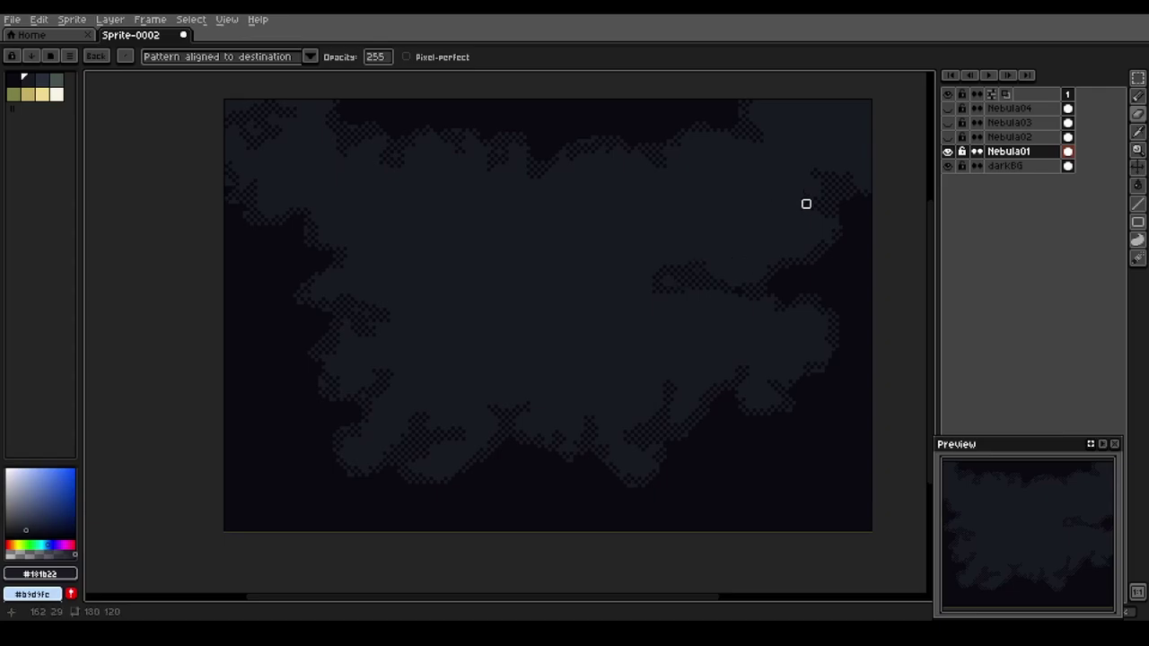
mouse_move(759, 193)
mouse_down()
mouse_move(788, 190)
mouse_move(774, 228)
mouse_move(799, 234)
mouse_move(786, 235)
mouse_up()
Paint checkerboard dither outward from the Nebula01 cloud's top edge with the custom brush in #181b22
key(space)
drag(572, 236, 595, 290)
key(b)
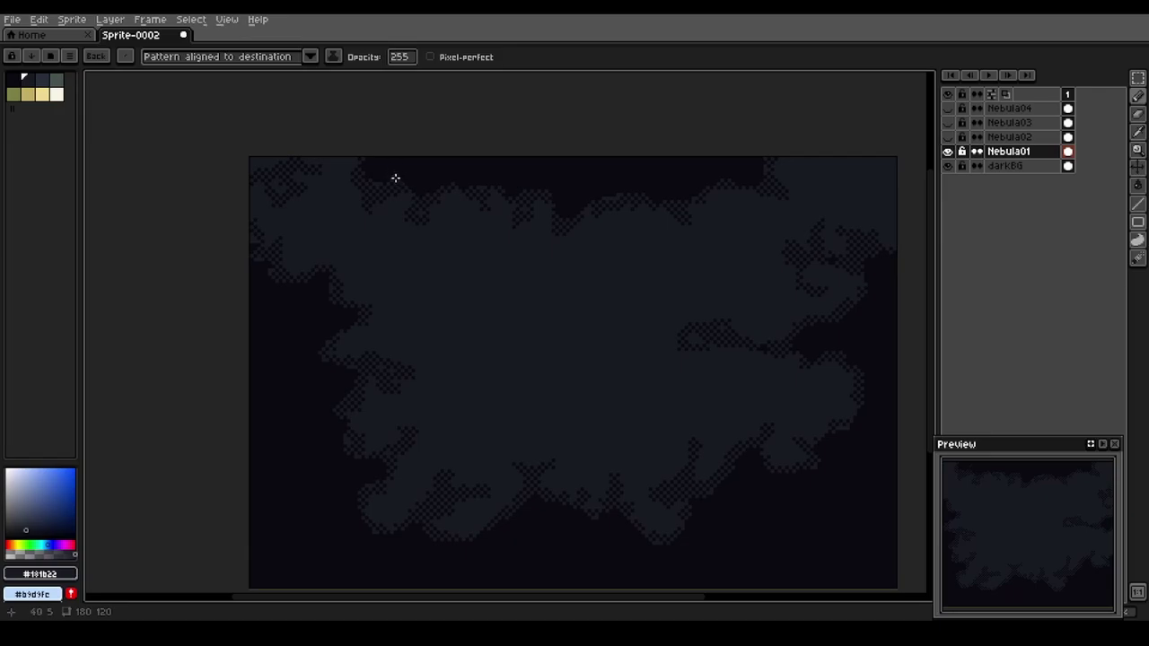
drag(395, 178, 404, 181)
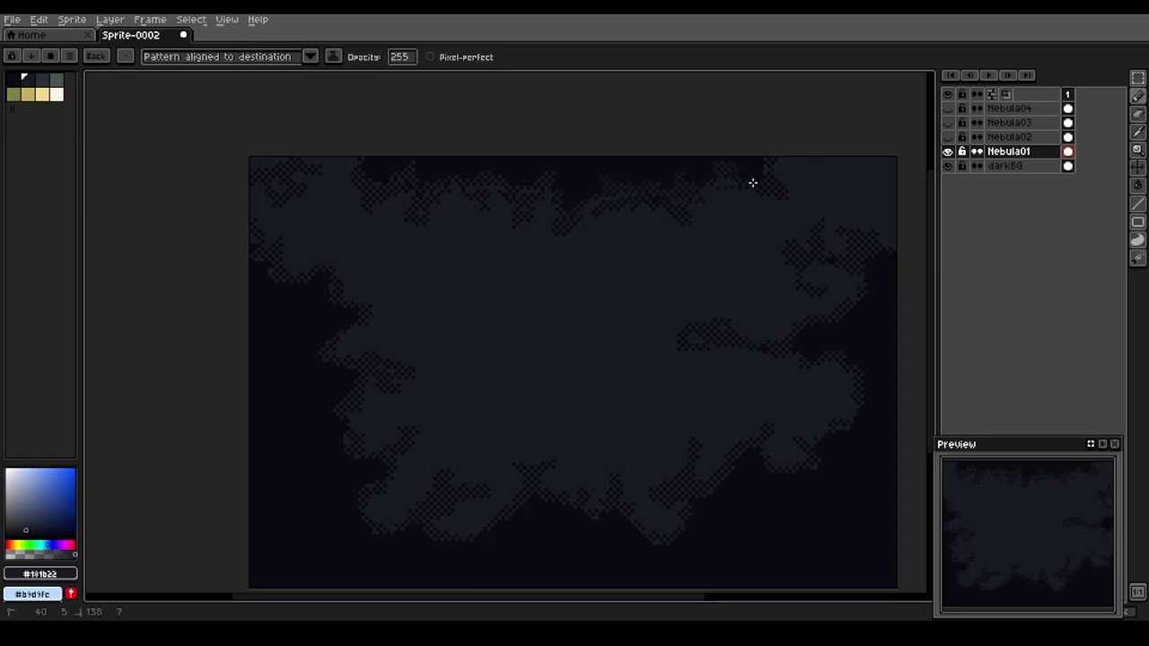
drag(757, 181, 775, 186)
Extend the painted dither outward around the Nebula01 cloud's left, bottom and lower-right edges
drag(328, 339, 327, 340)
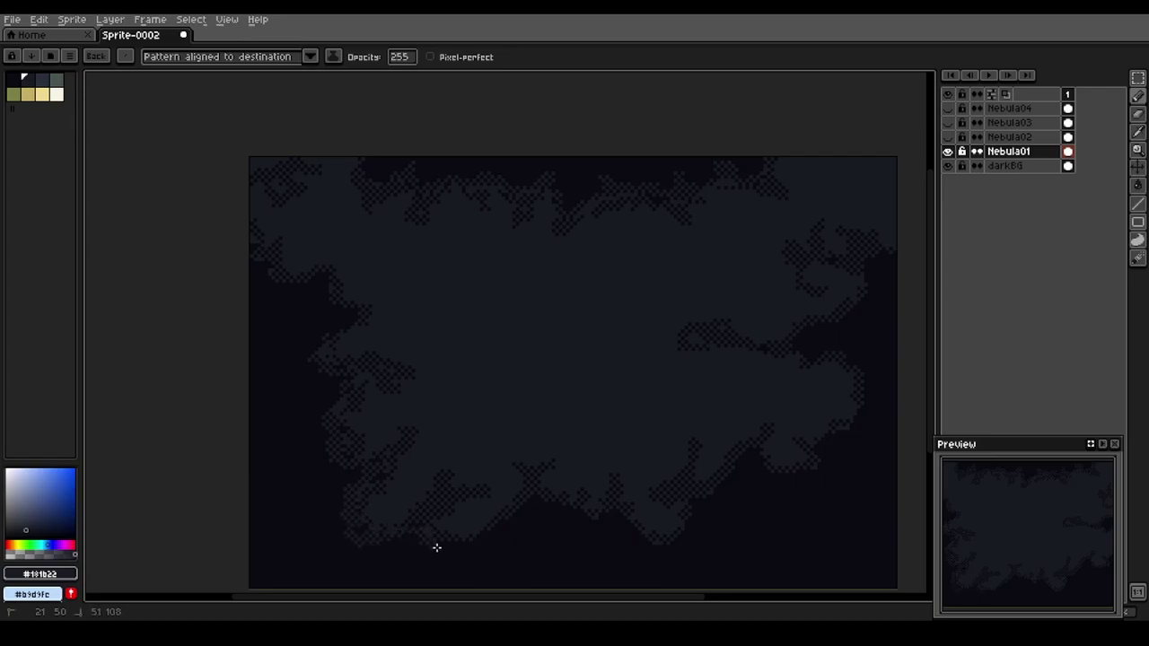
drag(426, 548, 475, 542)
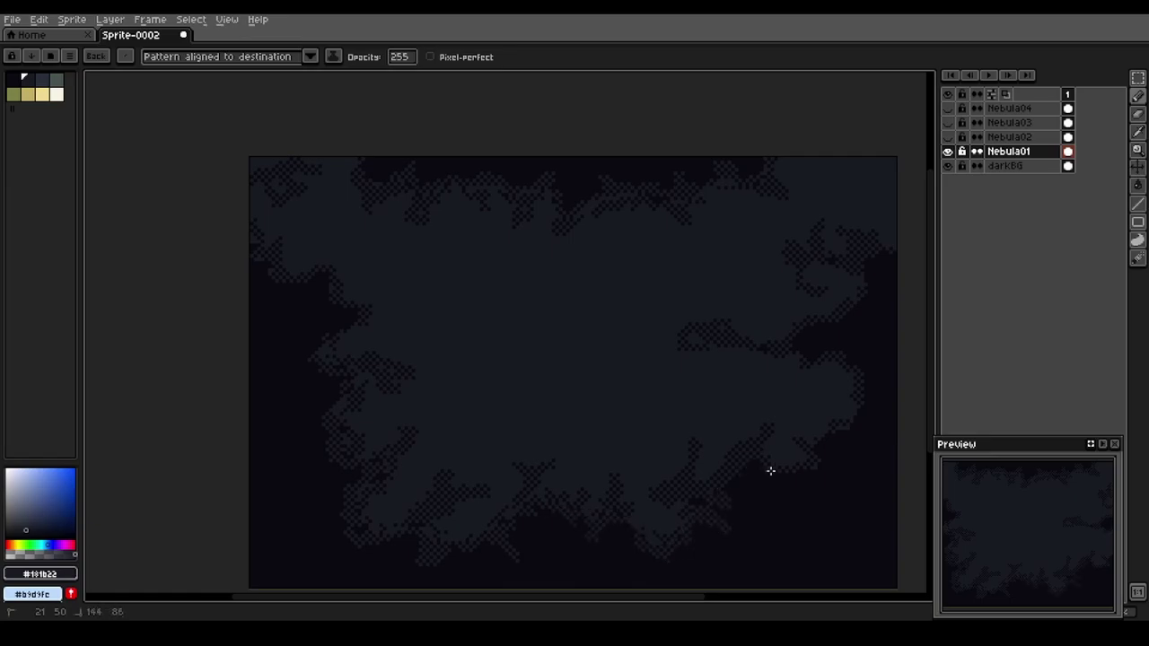
drag(774, 472, 806, 472)
mouse_move(852, 426)
mouse_down()
mouse_move(866, 395)
mouse_move(849, 357)
mouse_up()
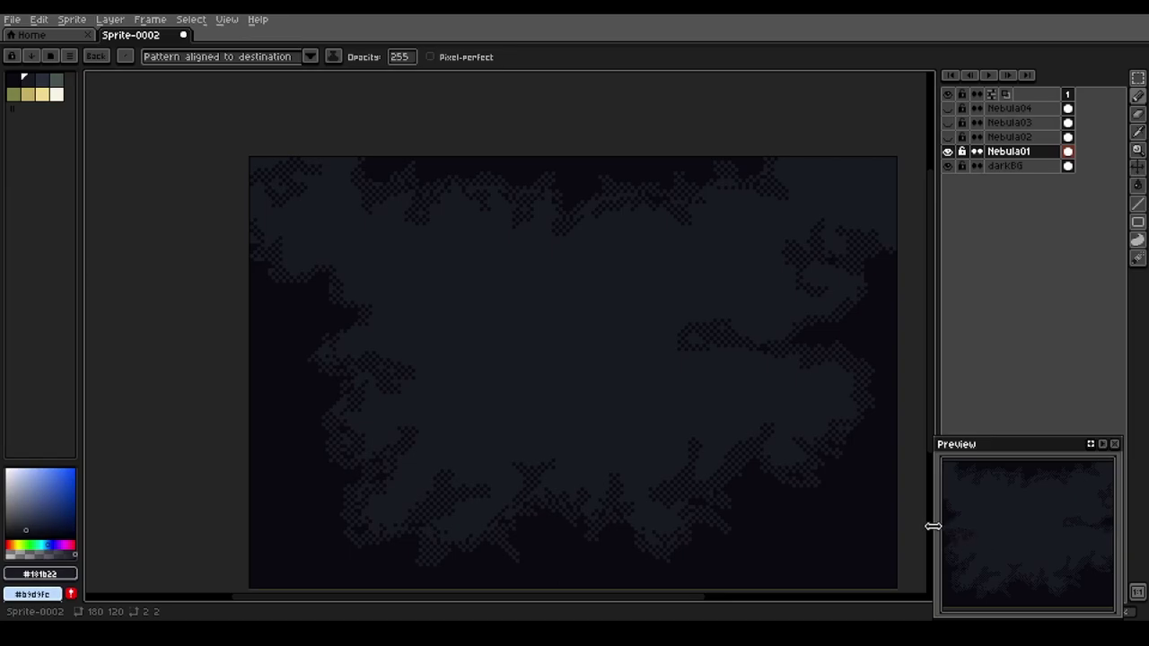
Widen the preview window and shift it slightly towards the tool strip
drag(933, 527, 871, 529)
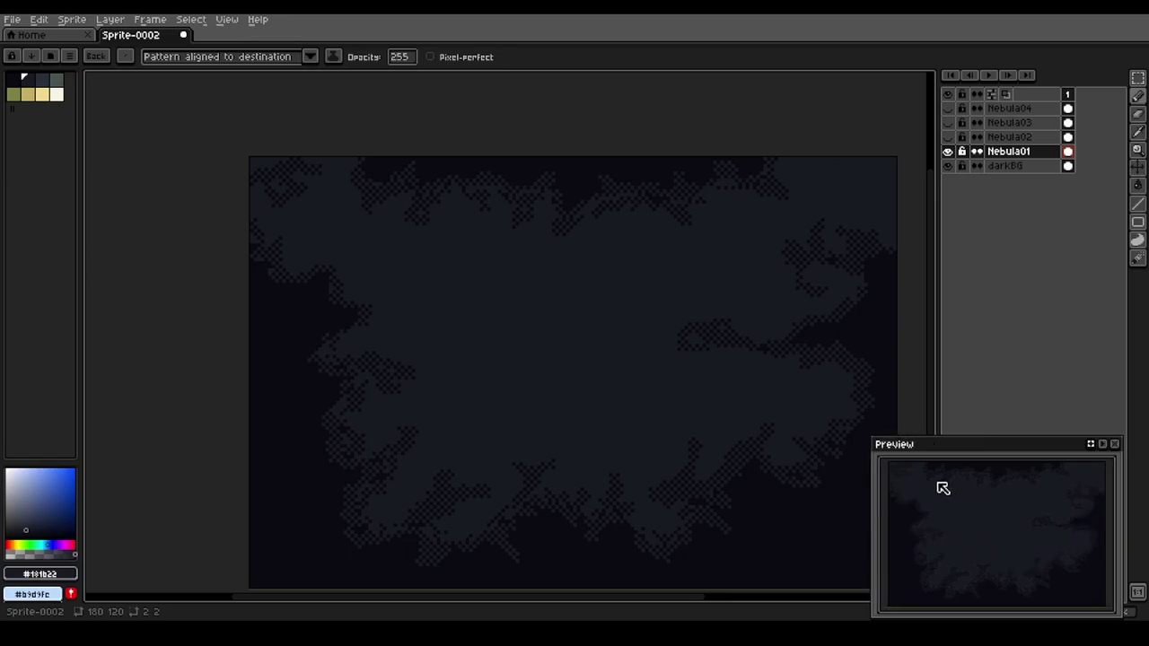
drag(928, 448, 939, 449)
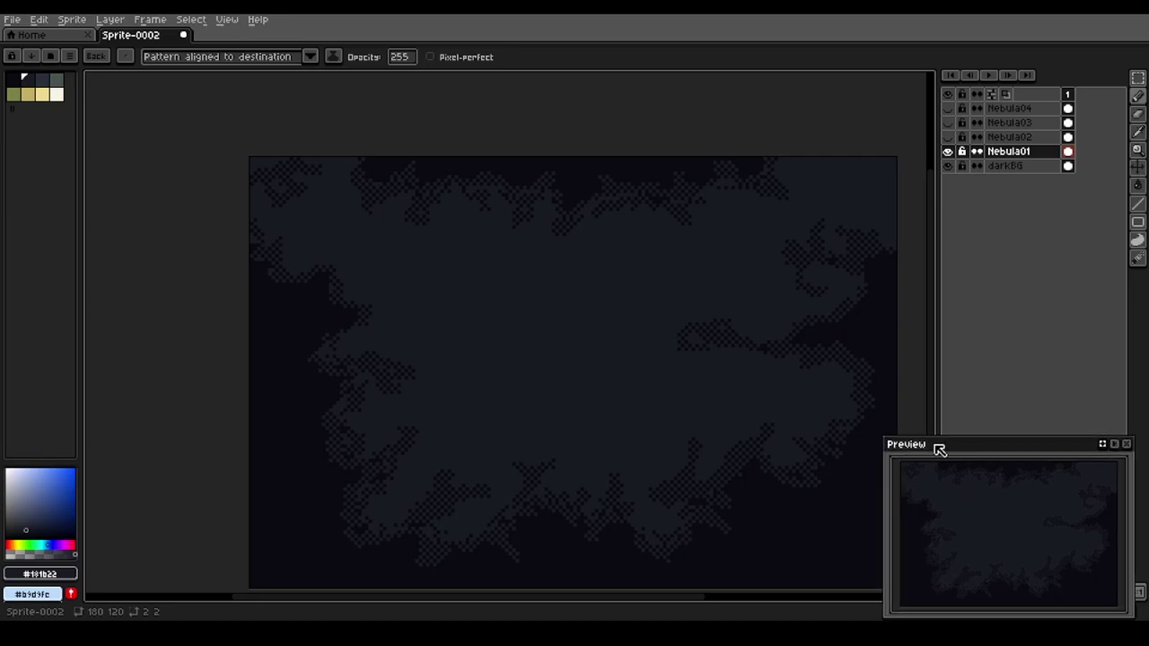
Show and activate Nebula02, and erase checkerboard dither all around the edges of its cloud
click(949, 138)
click(1020, 136)
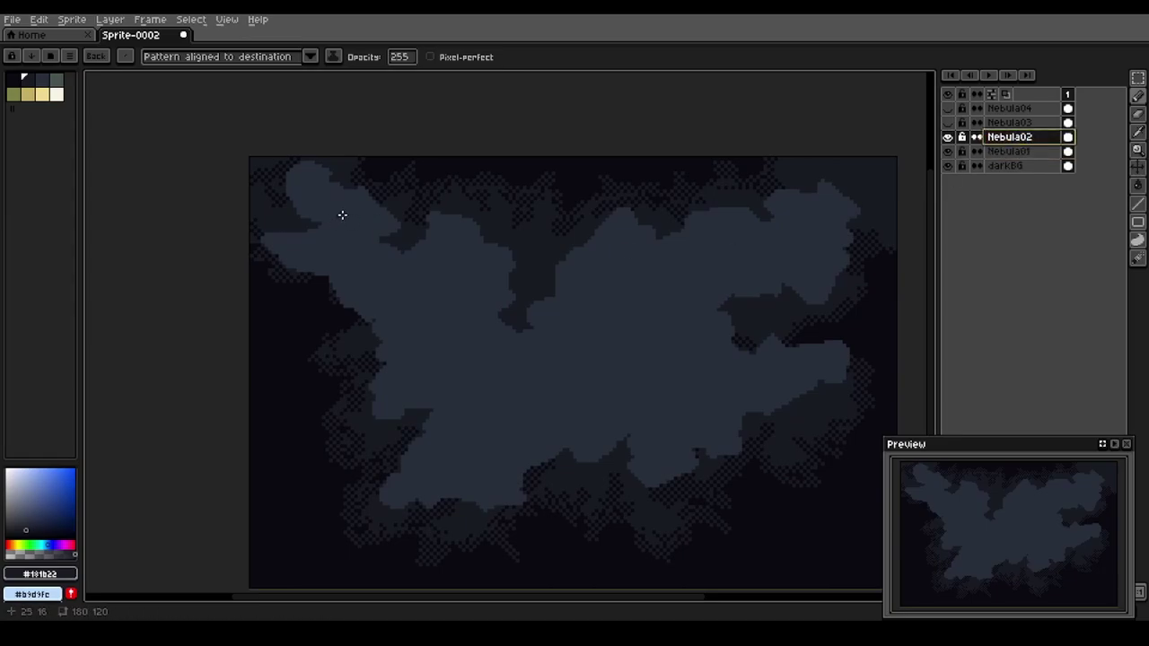
scroll(342, 213, up, 1)
key(e)
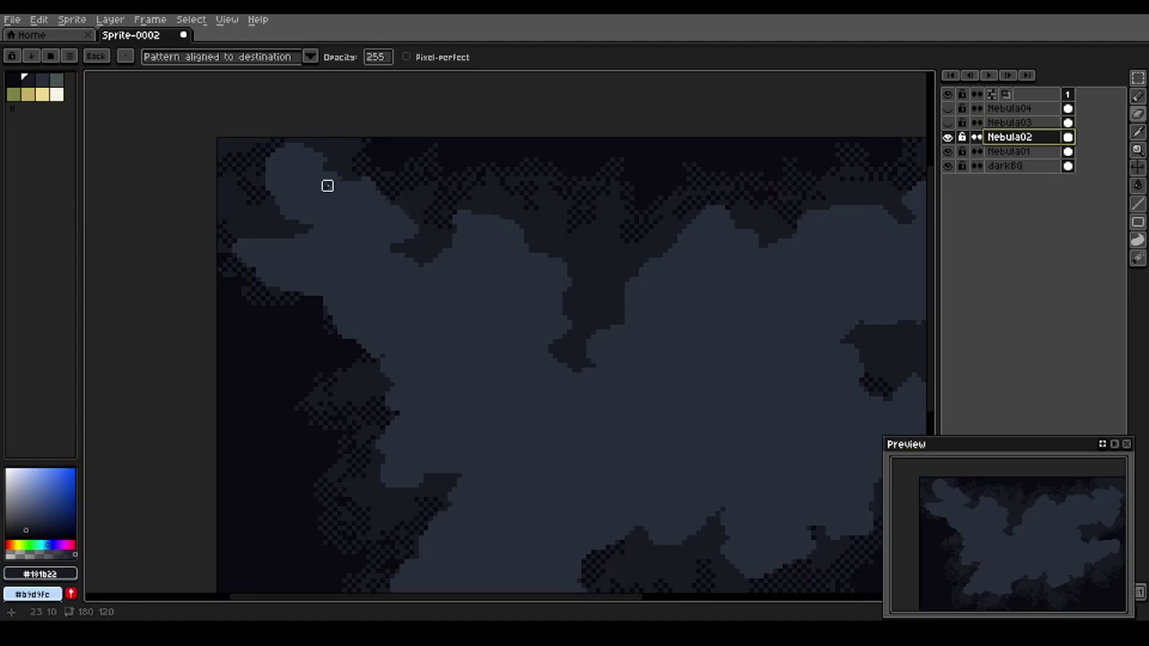
mouse_move(322, 167)
mouse_down()
mouse_move(384, 195)
mouse_move(375, 254)
mouse_move(524, 228)
mouse_move(562, 320)
mouse_move(523, 387)
mouse_move(609, 372)
mouse_move(662, 253)
mouse_move(710, 200)
mouse_move(744, 282)
mouse_move(777, 256)
mouse_move(899, 232)
mouse_up()
mouse_move(834, 308)
mouse_down()
mouse_move(600, 364)
mouse_move(612, 347)
mouse_up()
scroll(612, 347, down, 2)
mouse_move(655, 302)
mouse_down()
mouse_move(655, 285)
mouse_move(706, 315)
mouse_move(618, 369)
mouse_move(691, 394)
mouse_move(670, 419)
mouse_up()
mouse_move(612, 457)
mouse_down()
mouse_move(556, 469)
mouse_move(552, 451)
mouse_move(515, 449)
mouse_move(471, 495)
mouse_move(407, 492)
mouse_move(421, 432)
mouse_move(385, 425)
mouse_move(409, 381)
mouse_move(313, 315)
mouse_move(347, 305)
mouse_move(349, 266)
mouse_move(378, 295)
mouse_up()
Paint checkerboard dither outward around the edges of the Nebula02 cloud with the custom brush in #272f3b
key(b)
scroll(419, 298, up, 2)
alt+click(467, 305)
drag(466, 305, 462, 300)
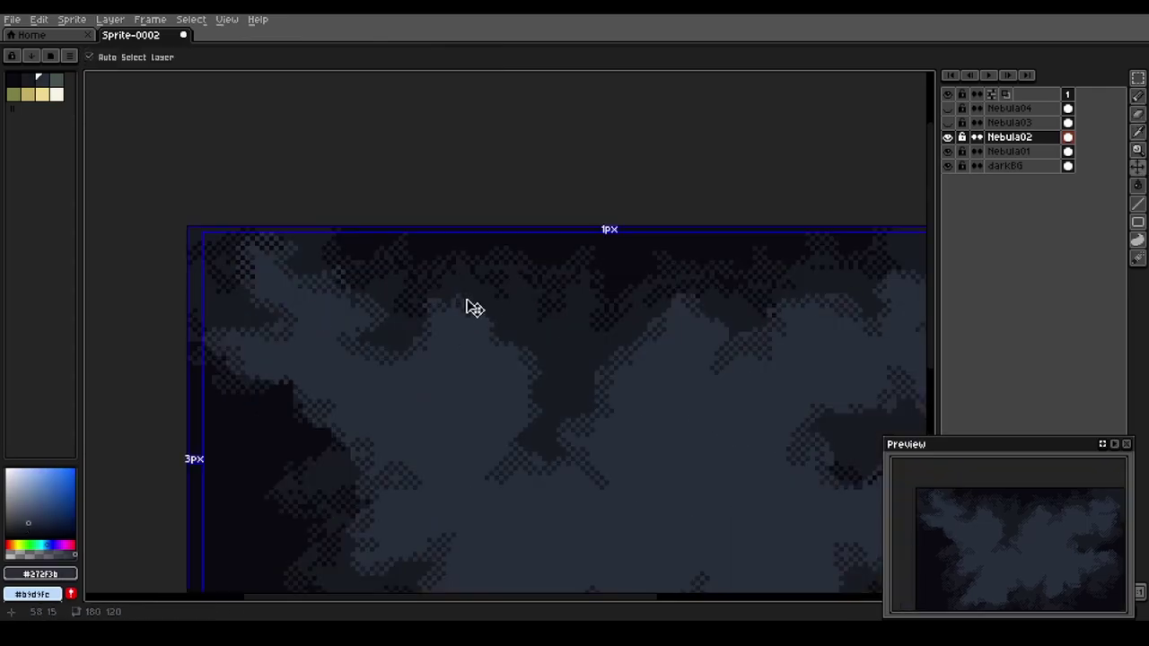
key(ctrl+z)
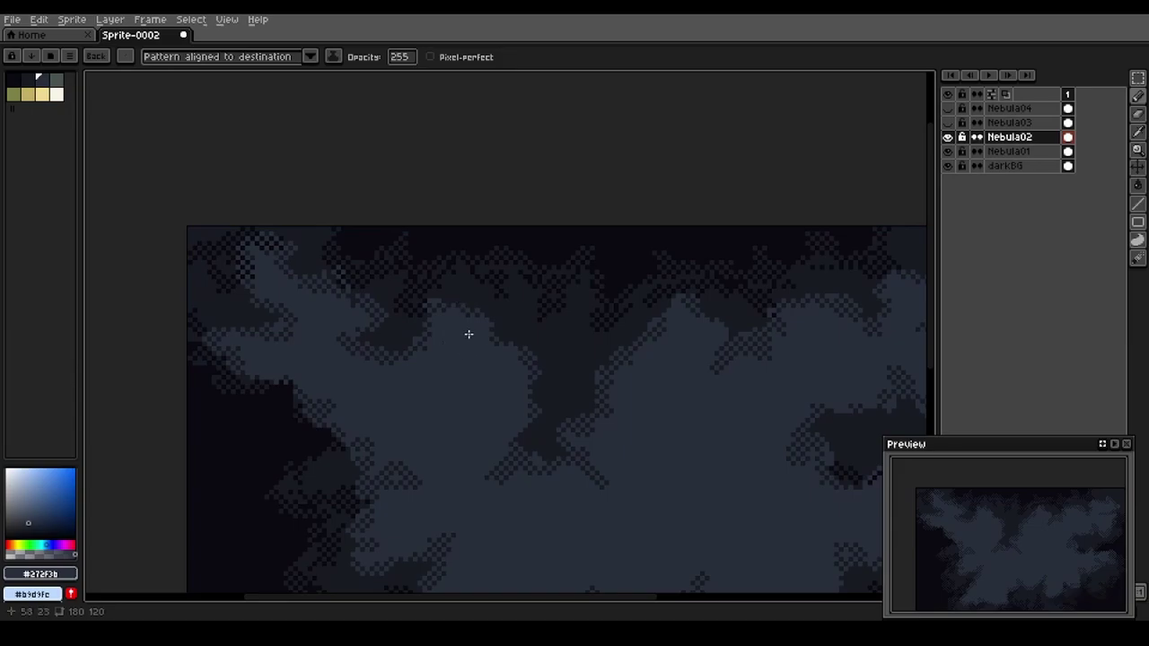
key(alt)
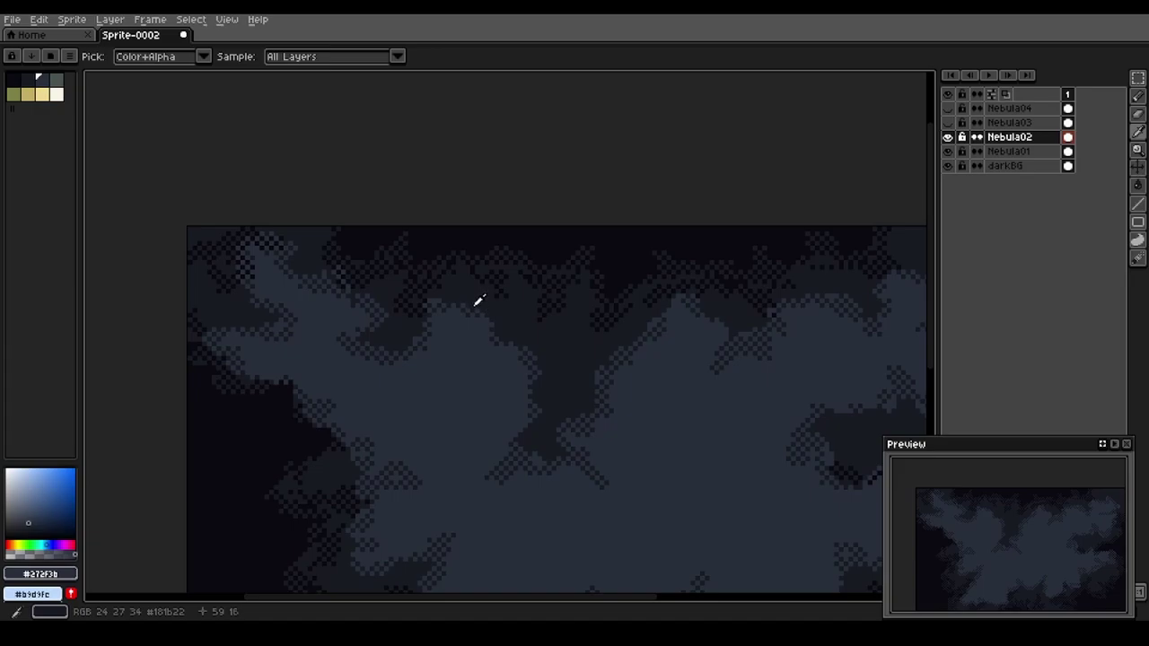
key(b)
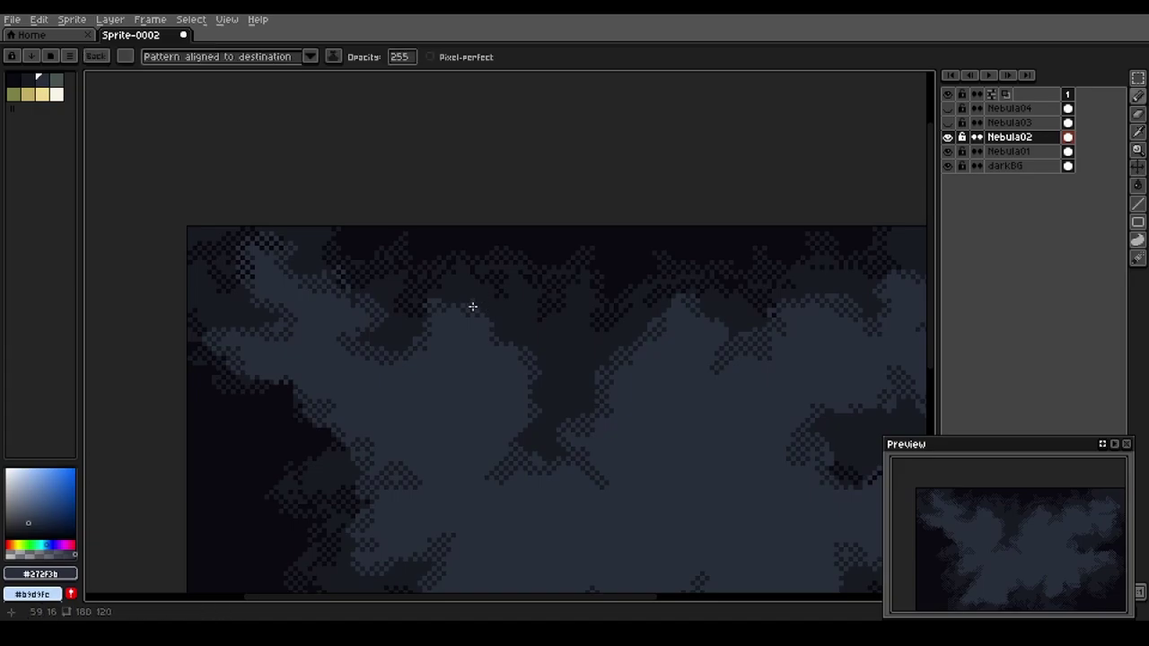
mouse_move(226, 228)
mouse_down()
mouse_move(275, 316)
mouse_move(195, 337)
mouse_move(298, 405)
mouse_move(309, 447)
mouse_move(351, 463)
mouse_move(340, 548)
mouse_move(401, 570)
mouse_move(344, 405)
mouse_move(341, 420)
mouse_move(398, 429)
mouse_move(444, 387)
mouse_move(517, 397)
mouse_move(518, 387)
mouse_move(545, 424)
mouse_up()
scroll(352, 359, down, 2)
mouse_move(589, 374)
mouse_down()
mouse_move(657, 305)
mouse_move(591, 304)
mouse_move(596, 277)
mouse_up()
mouse_move(648, 191)
mouse_down()
mouse_move(564, 215)
mouse_move(511, 202)
mouse_move(464, 245)
mouse_move(449, 288)
mouse_move(402, 210)
mouse_up()
Show and activate Nebula03, sample its grey-green cloud colour, and erase checkerboard dither around the edges of its cloud
click(948, 123)
click(1018, 124)
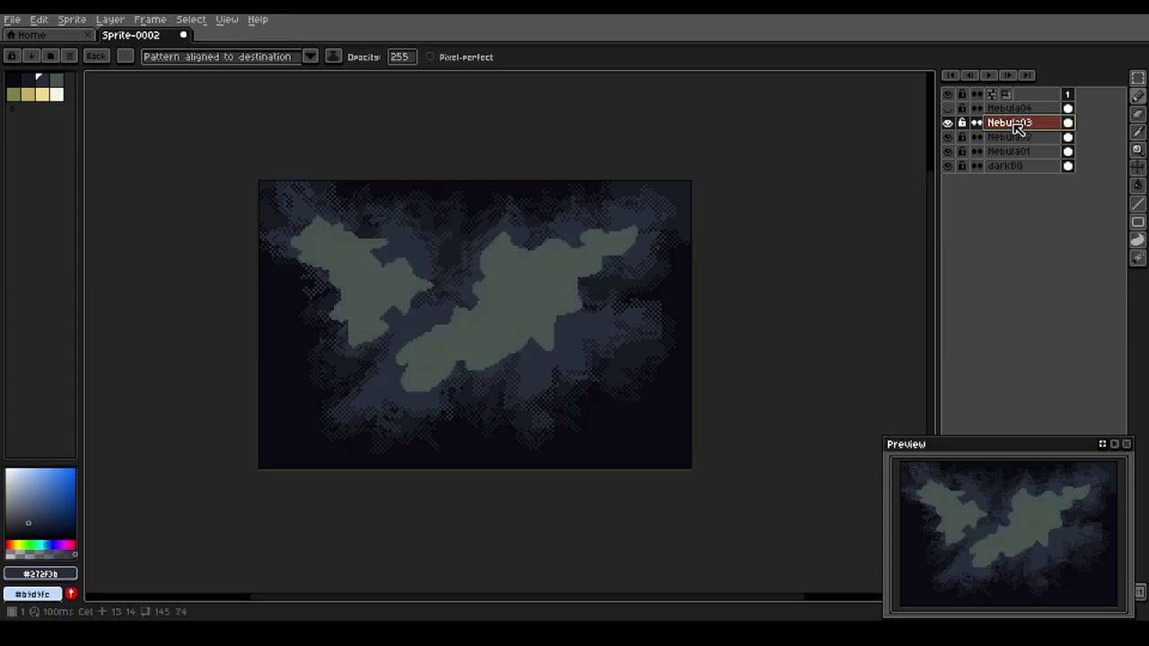
scroll(419, 253, up, 2)
alt+click(256, 220)
key(e)
mouse_move(254, 191)
mouse_down()
mouse_move(290, 219)
mouse_move(315, 252)
mouse_move(381, 266)
mouse_move(439, 319)
mouse_move(396, 371)
mouse_move(353, 371)
mouse_move(305, 419)
mouse_move(290, 366)
mouse_move(200, 242)
mouse_move(204, 194)
mouse_move(290, 224)
mouse_up()
mouse_move(473, 396)
mouse_down()
mouse_move(415, 429)
mouse_move(381, 520)
mouse_move(468, 500)
mouse_move(458, 463)
mouse_move(572, 472)
mouse_move(611, 447)
mouse_move(669, 438)
mouse_move(673, 395)
mouse_move(720, 366)
mouse_move(735, 323)
mouse_move(788, 265)
mouse_move(831, 246)
mouse_move(835, 213)
mouse_move(773, 213)
mouse_move(730, 246)
mouse_move(577, 222)
mouse_move(549, 357)
mouse_move(448, 399)
mouse_move(549, 353)
mouse_up()
Paint checkerboard dither outward from the Nebula03 cloud's edges in #47534e with the custom brush
key(b)
mouse_move(603, 216)
mouse_down()
mouse_move(515, 259)
mouse_move(530, 312)
mouse_move(458, 318)
mouse_move(489, 363)
mouse_move(430, 396)
mouse_move(362, 484)
mouse_move(378, 536)
mouse_move(517, 485)
mouse_move(495, 521)
mouse_move(612, 452)
mouse_move(677, 460)
mouse_move(718, 402)
mouse_move(699, 376)
mouse_move(764, 325)
mouse_move(778, 271)
mouse_move(827, 247)
mouse_move(829, 205)
mouse_move(797, 182)
mouse_move(658, 241)
mouse_move(640, 214)
mouse_up()
scroll(522, 287, down, 2)
Show and activate Nebula04, sample its olive-green colour, and erase checkerboard dither around the edges of its cloud
click(947, 108)
click(1005, 109)
scroll(486, 280, up, 2)
scroll(413, 303, up, 1)
alt+click(377, 304)
mouse_move(252, 193)
mouse_down()
mouse_move(403, 286)
mouse_move(360, 386)
mouse_move(288, 387)
mouse_move(209, 286)
mouse_move(173, 215)
mouse_up()
scroll(213, 218, down, 2)
mouse_move(432, 363)
mouse_down()
mouse_move(474, 315)
mouse_move(521, 320)
mouse_move(531, 262)
mouse_move(642, 210)
mouse_move(704, 210)
mouse_move(655, 268)
mouse_move(651, 331)
mouse_move(603, 330)
mouse_move(521, 368)
mouse_move(520, 387)
mouse_move(425, 424)
mouse_move(405, 386)
mouse_move(388, 411)
mouse_move(492, 324)
mouse_up()
Paint olive-green checkerboard dither outward from the edges of both Nebula04 cloud patches with the custom brush
key(b)
mouse_move(567, 231)
mouse_down()
mouse_move(531, 276)
mouse_move(496, 312)
mouse_move(480, 270)
mouse_move(439, 353)
mouse_move(359, 433)
mouse_move(407, 468)
mouse_up()
mouse_move(475, 407)
mouse_down()
mouse_move(576, 356)
mouse_move(594, 384)
mouse_move(606, 377)
mouse_move(601, 338)
mouse_move(711, 307)
mouse_move(661, 282)
mouse_move(725, 184)
mouse_move(645, 207)
mouse_move(591, 231)
mouse_up()
scroll(485, 298, down, 2)
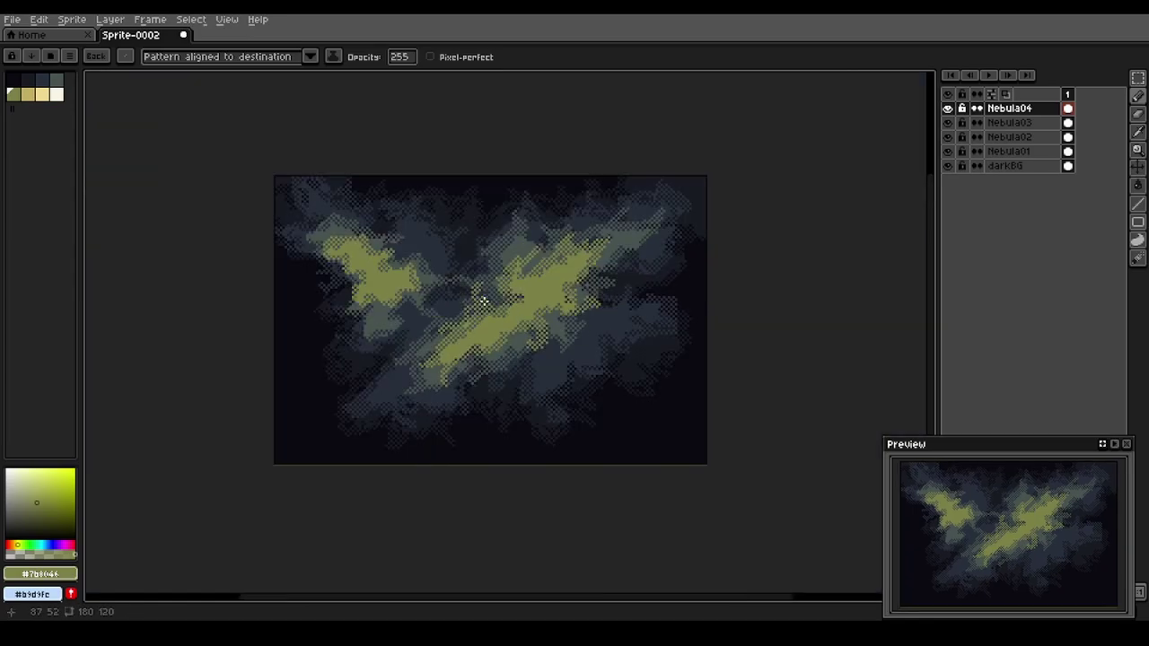
drag(419, 324, 460, 326)
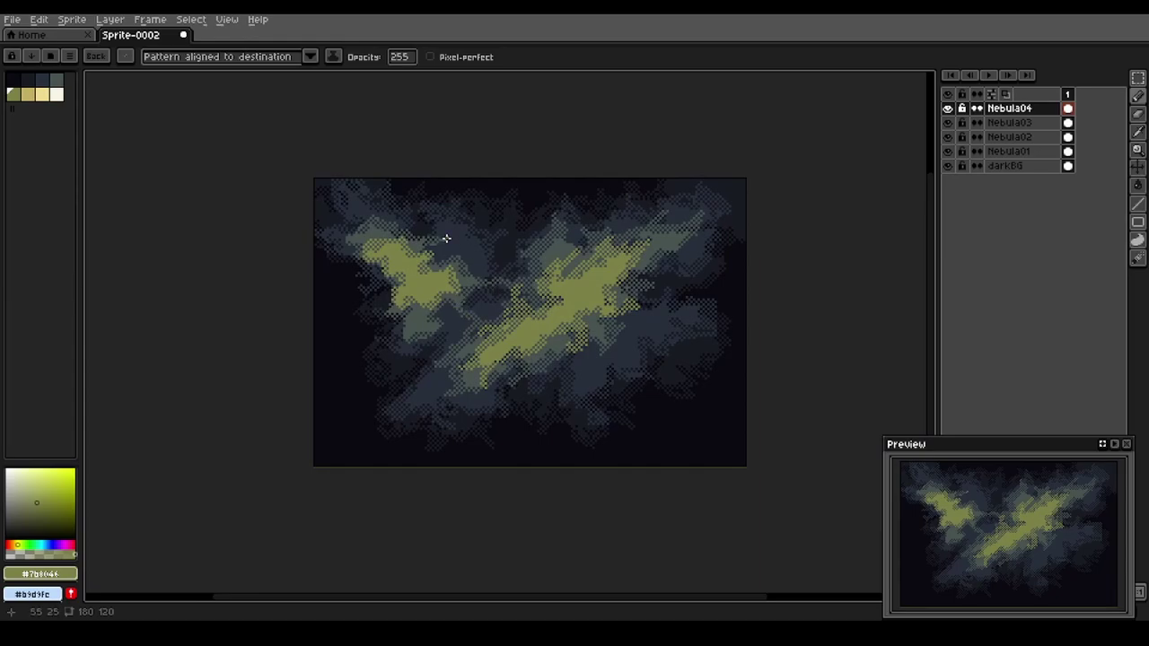
scroll(447, 239, up, 1)
drag(515, 270, 496, 254)
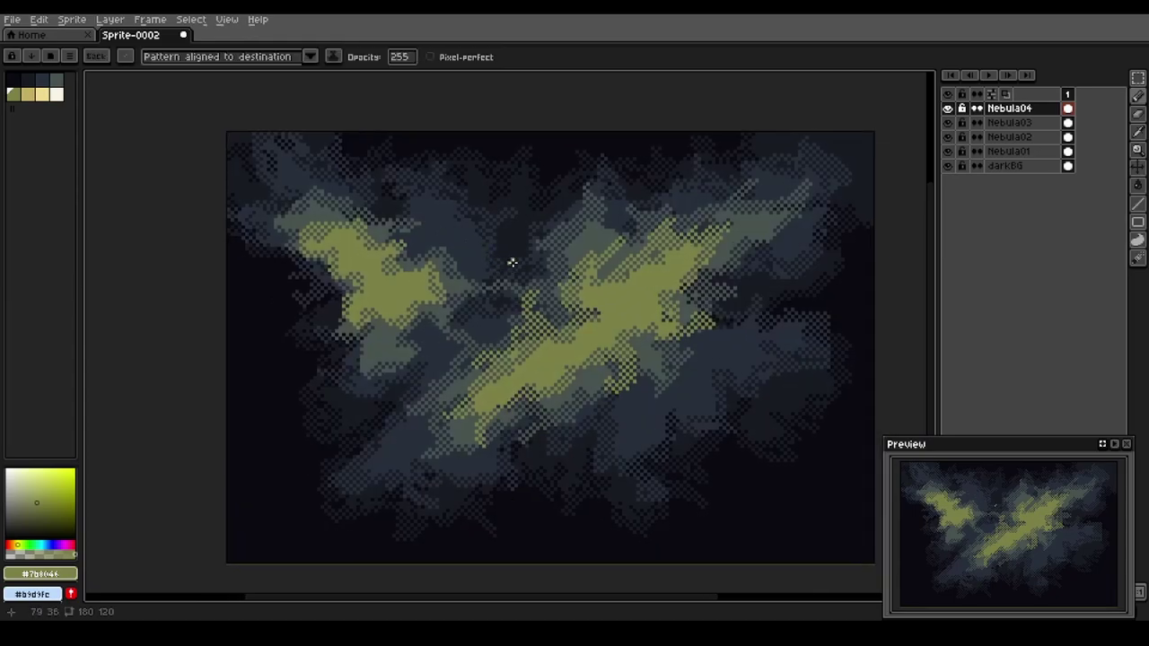
Add a new layer above Nebula04 and name it smallStars
key(shift)
key(shift+n)
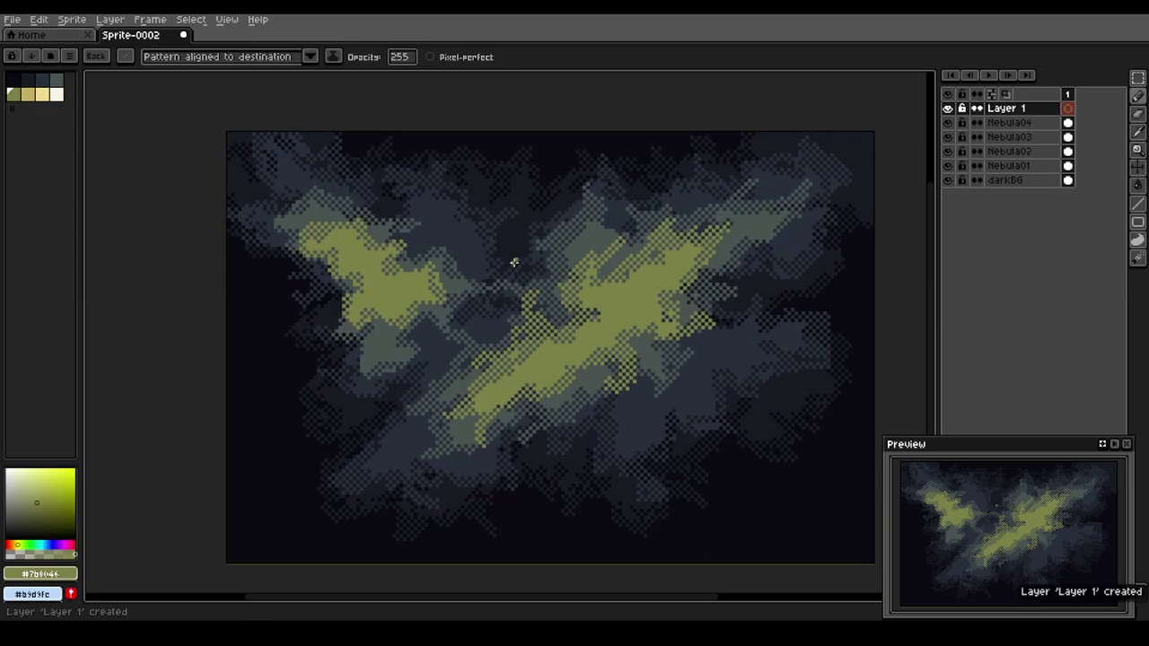
key(shift+p)
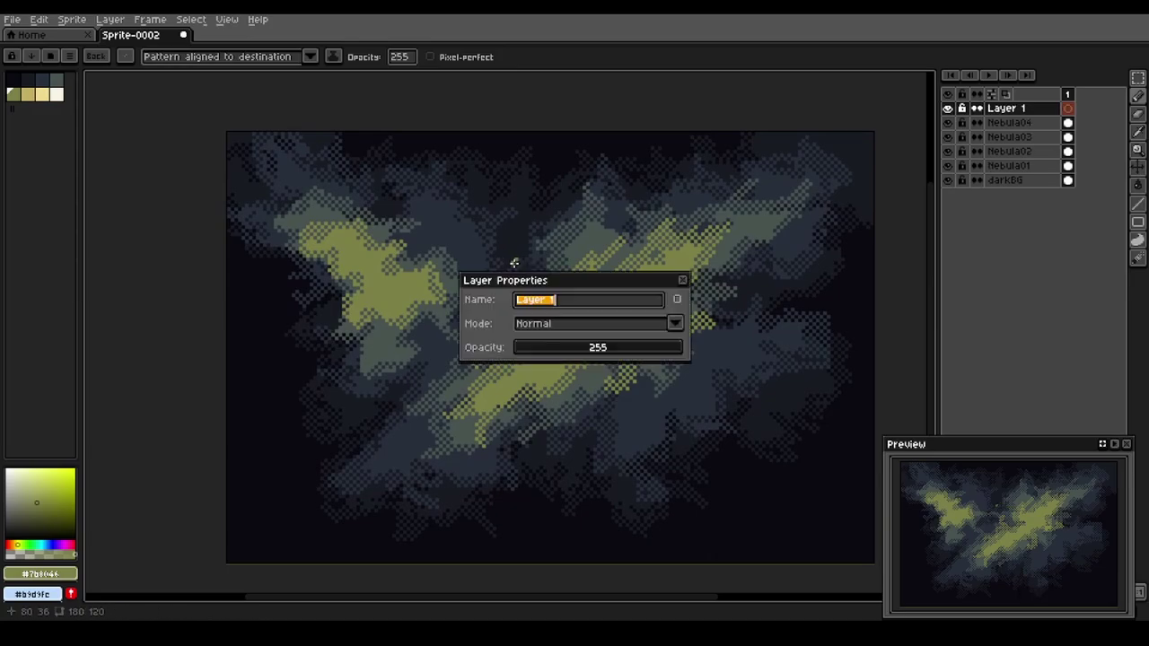
text(smallS)
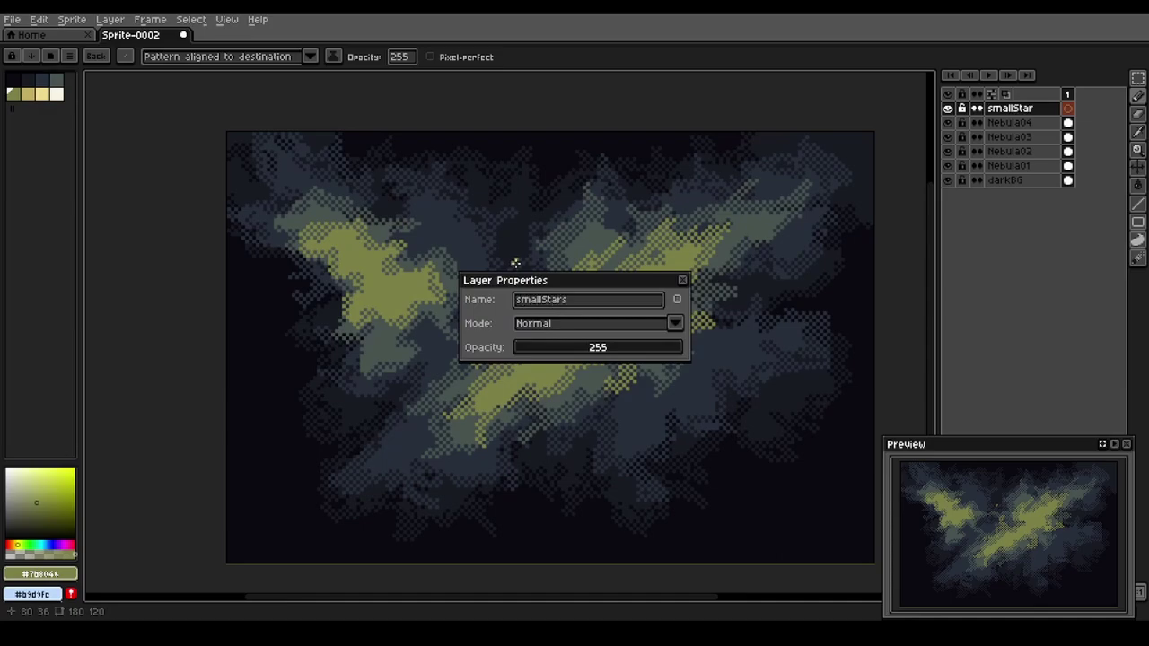
text(tars)
key(Return)
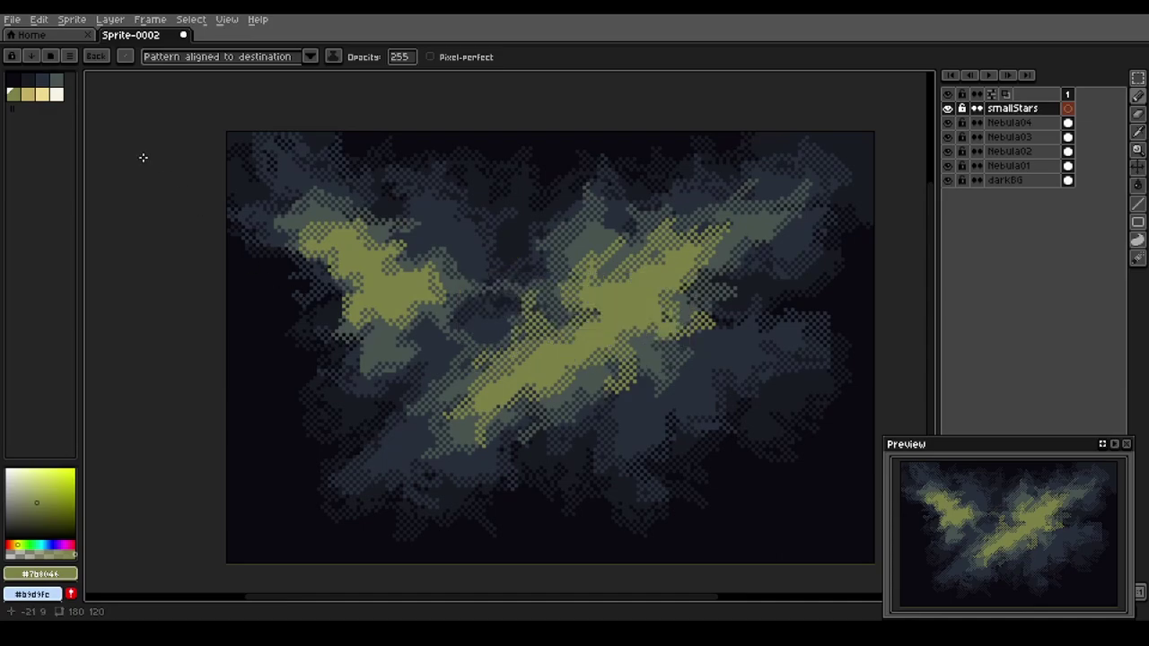
Set up the Spray tool with palette colour index 1, the plain 1 px brush, spray width 16 and speed 4
click(26, 80)
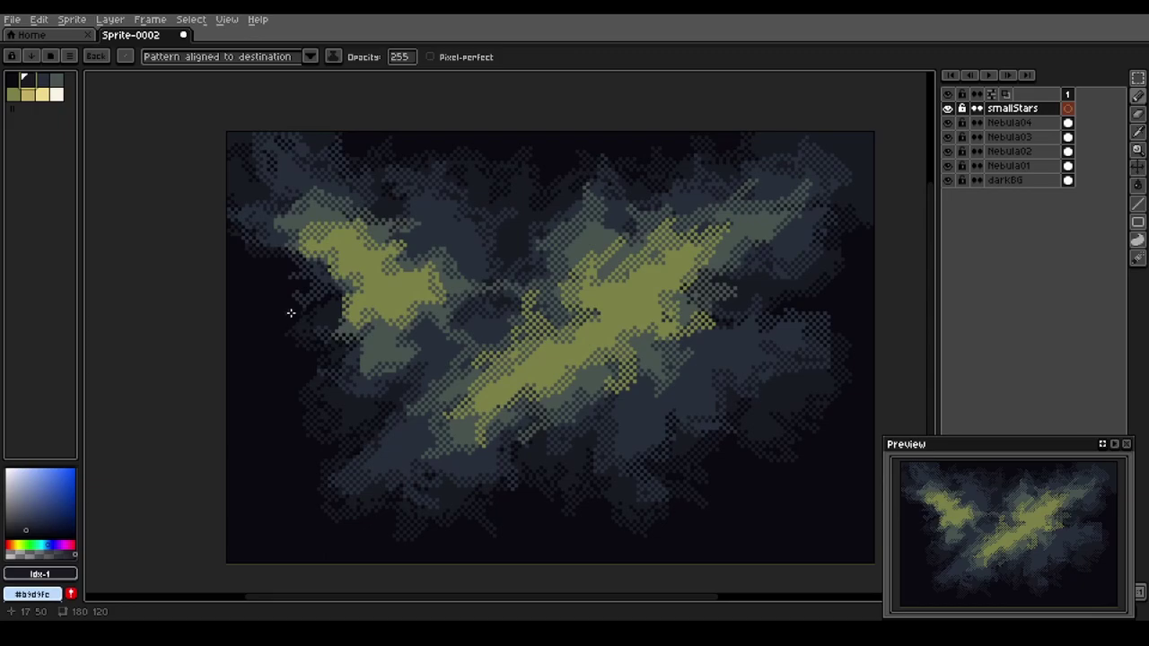
key(shift)
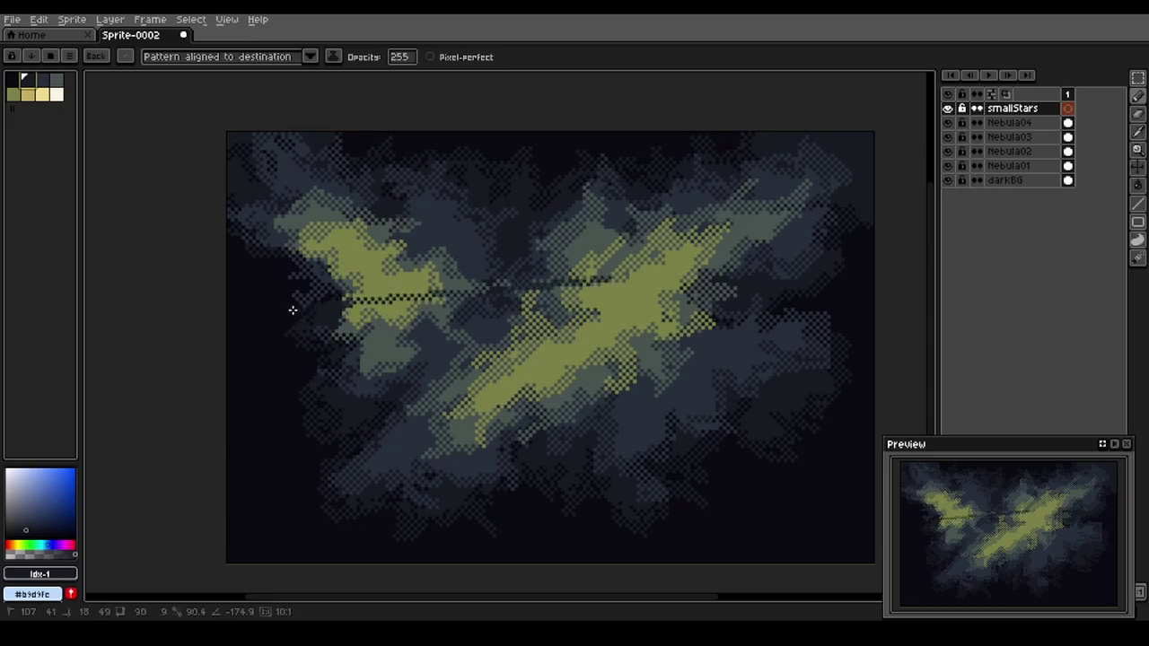
key(shift+b)
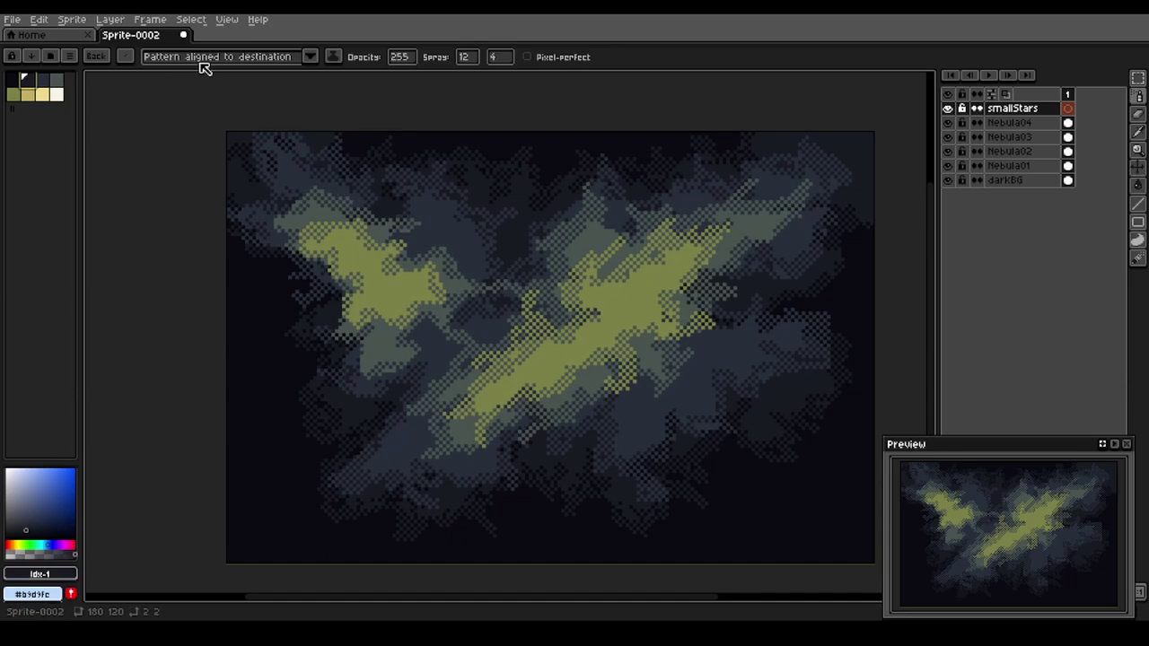
key(Escape)
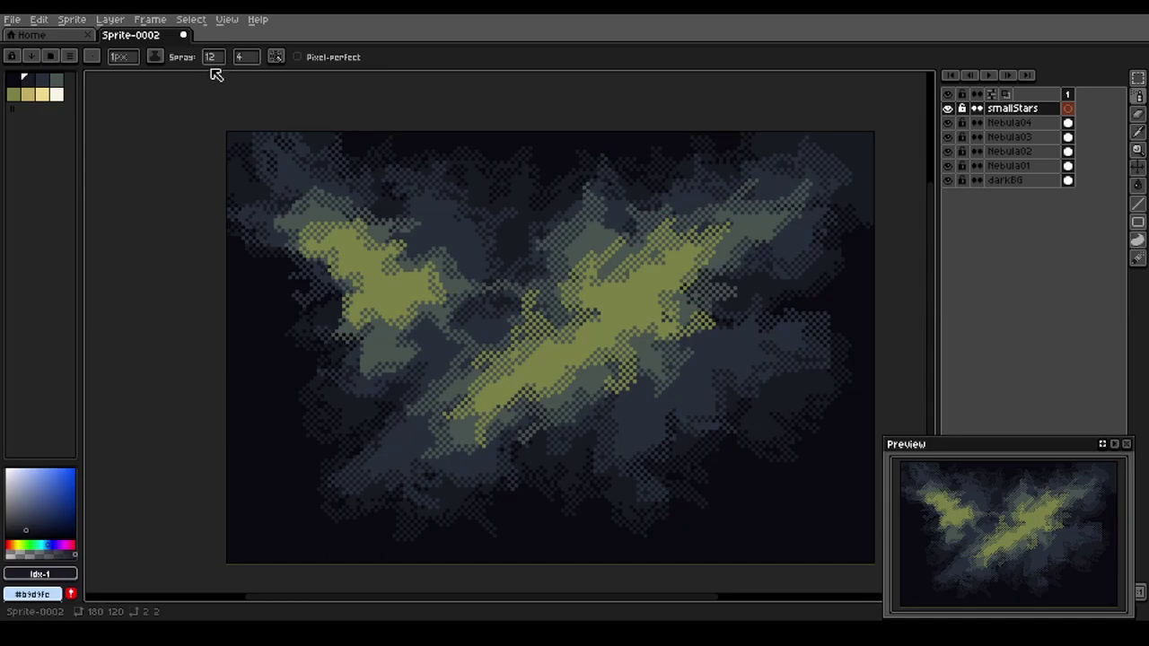
click(218, 61)
drag(224, 72, 277, 79)
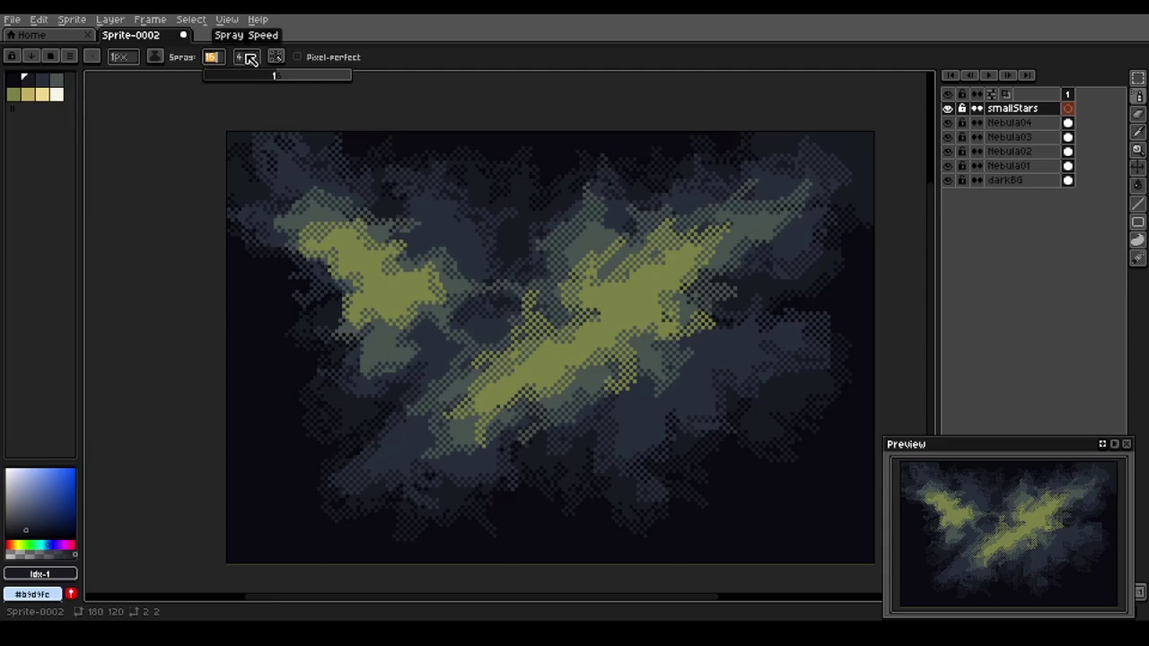
click(247, 56)
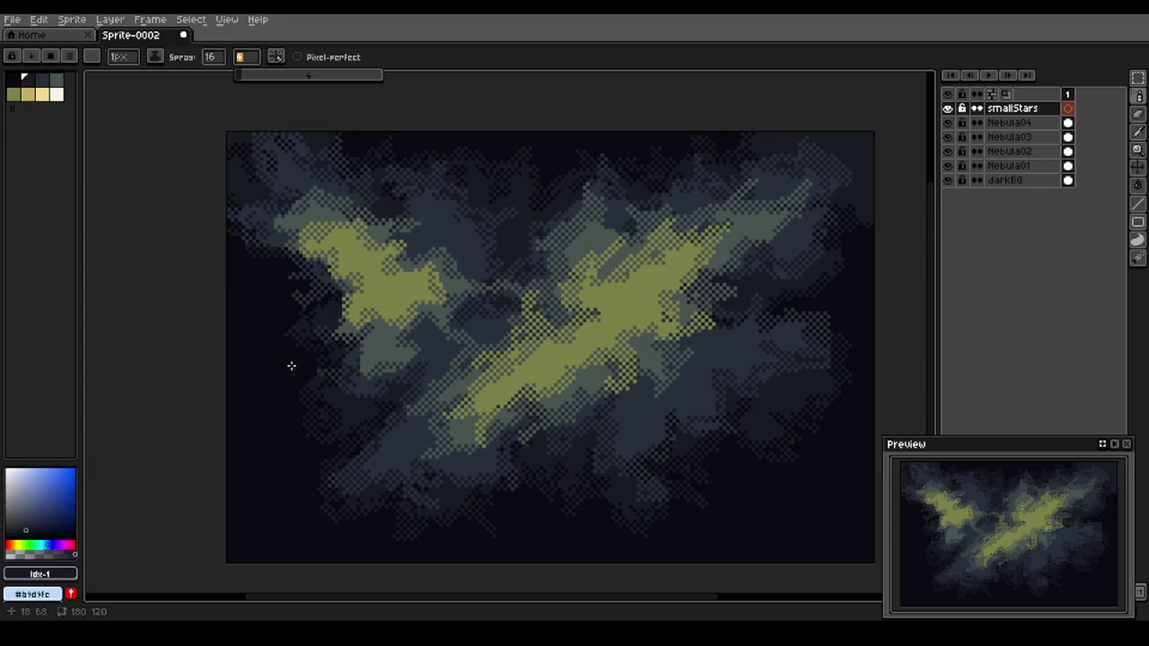
Spray scattered one-pixel stars over the dark sky on smallStars in palette colour index 1 and in #272f3b
click(270, 313)
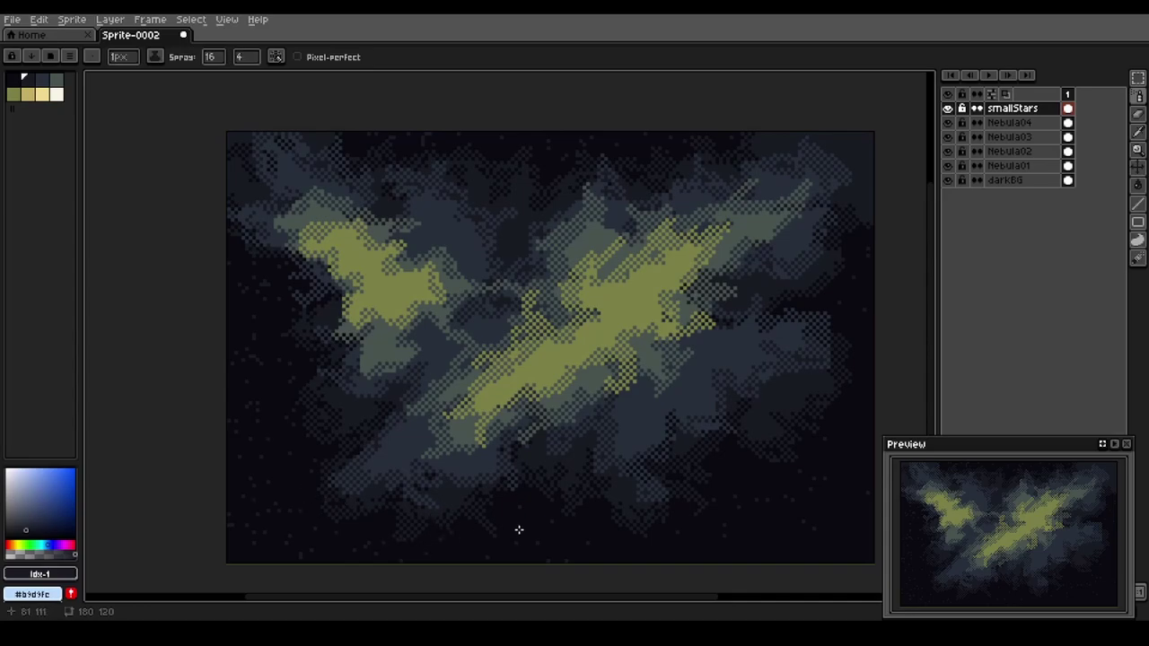
key(ctrl+z)
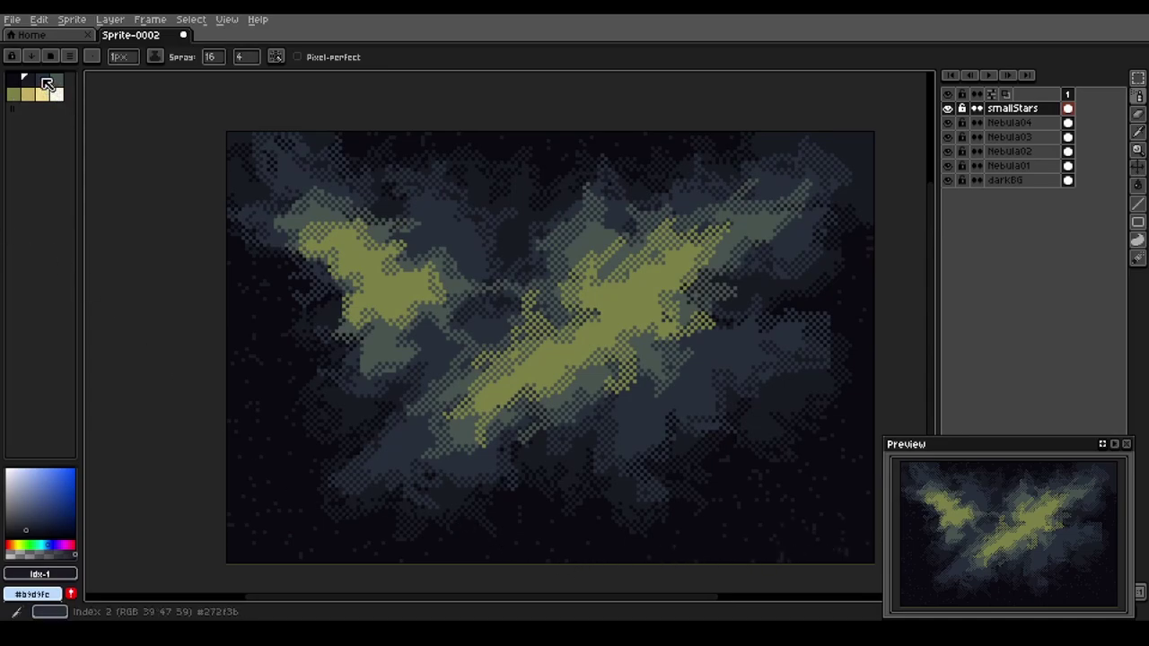
click(40, 79)
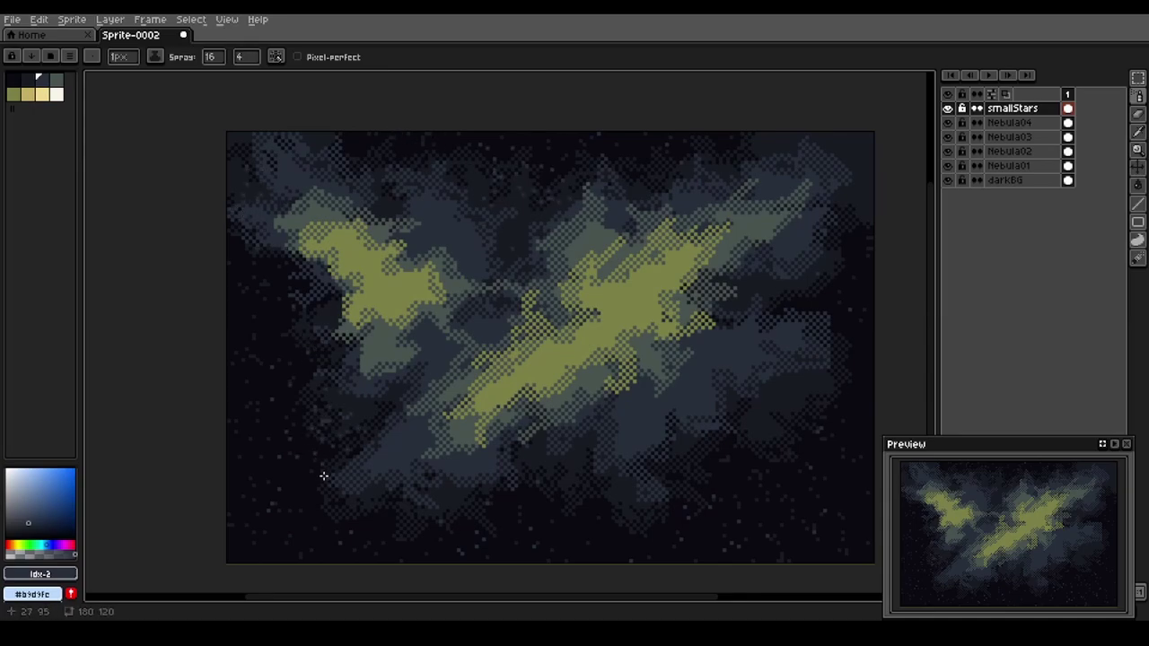
key(ctrl+z)
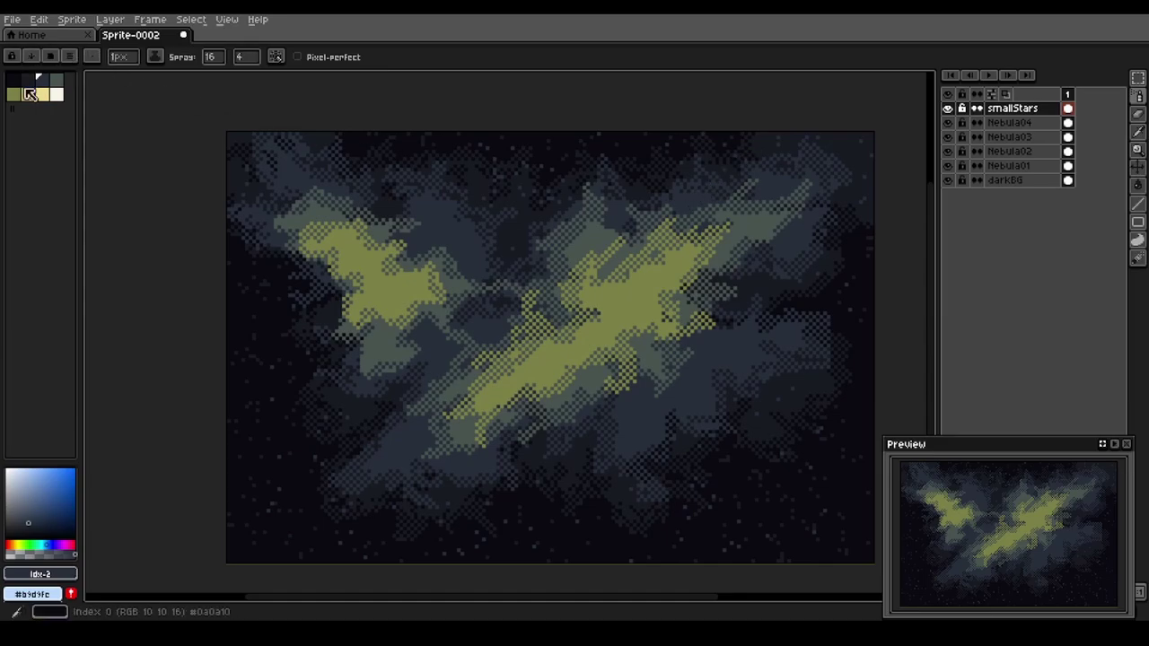
Spray sparse one-pixel stars in #47534e around the dark areas of the sky on smallStars
click(56, 80)
click(282, 254)
click(275, 276)
click(310, 316)
click(307, 426)
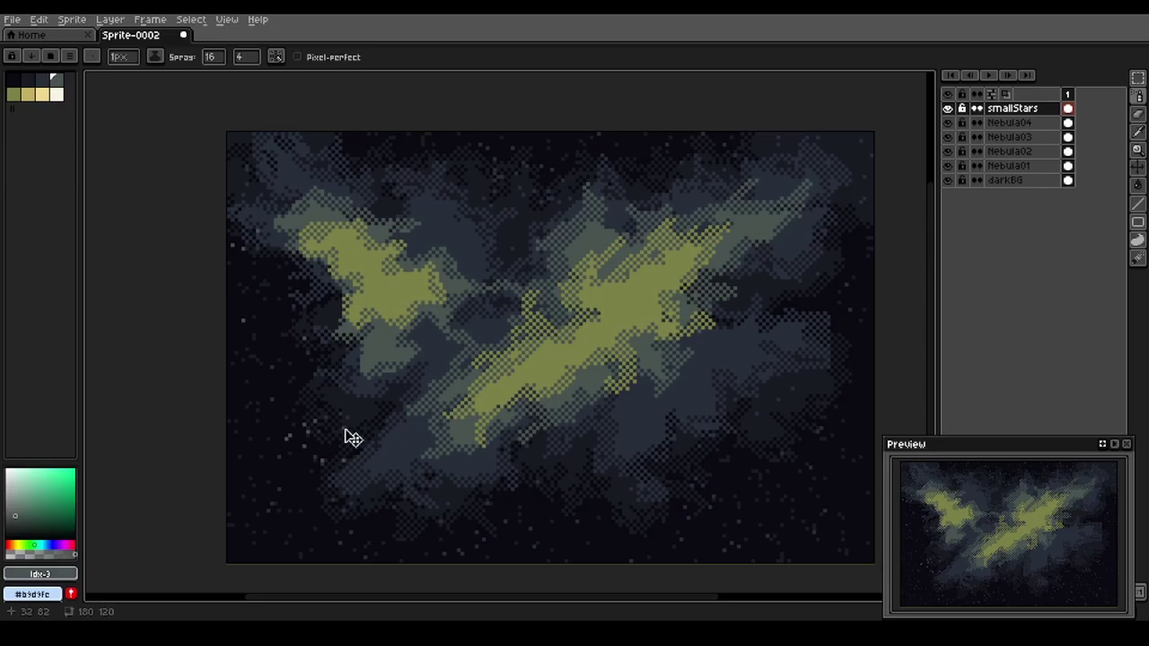
key(ctrl+z)
click(324, 414)
Spray a few olive-green stars in palette colour index 4 around the nebula on smallStars, undoing an unwanted burst
click(13, 93)
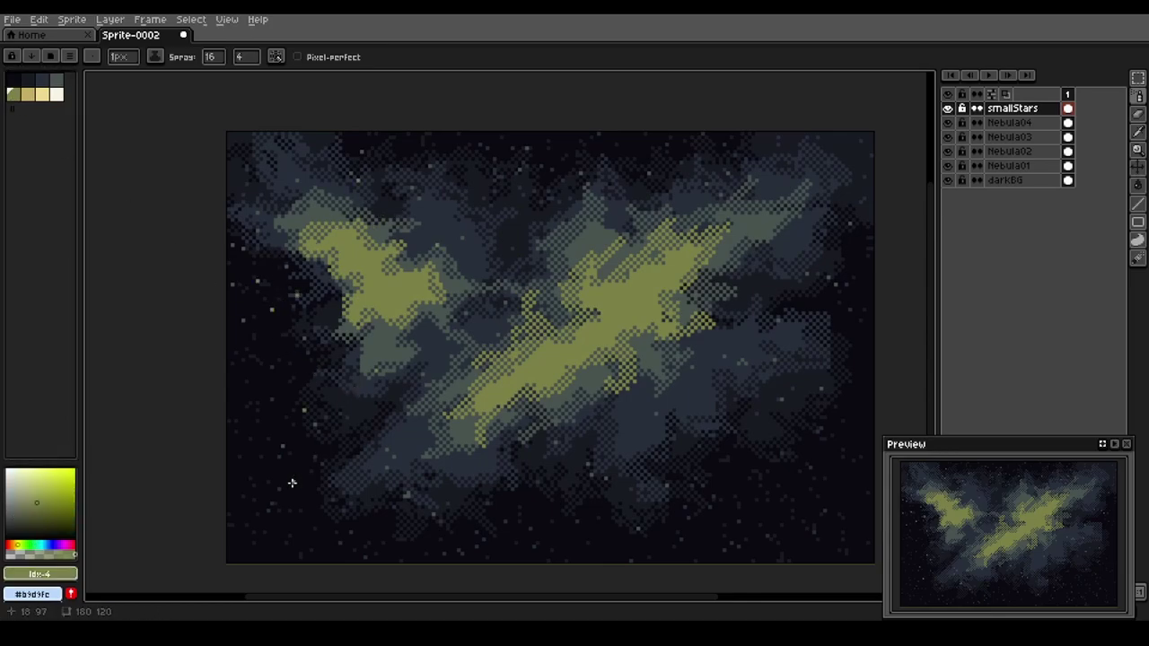
key(ctrl+z)
click(353, 427)
drag(543, 483, 574, 463)
mouse_move(733, 466)
mouse_down()
mouse_move(762, 398)
mouse_move(740, 346)
mouse_up()
click(347, 392)
Add a new layer above smallStars and name it largeStars
key(shift+n)
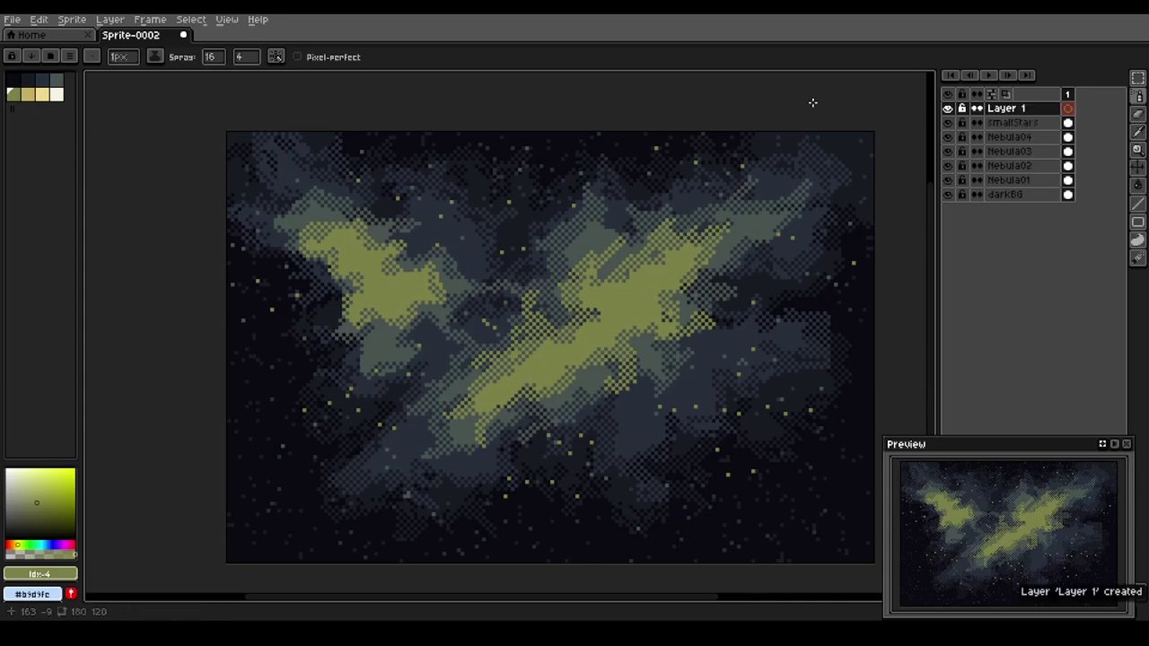
key(shift+p)
key(BackSpace)
text(largeStars)
key(Return)
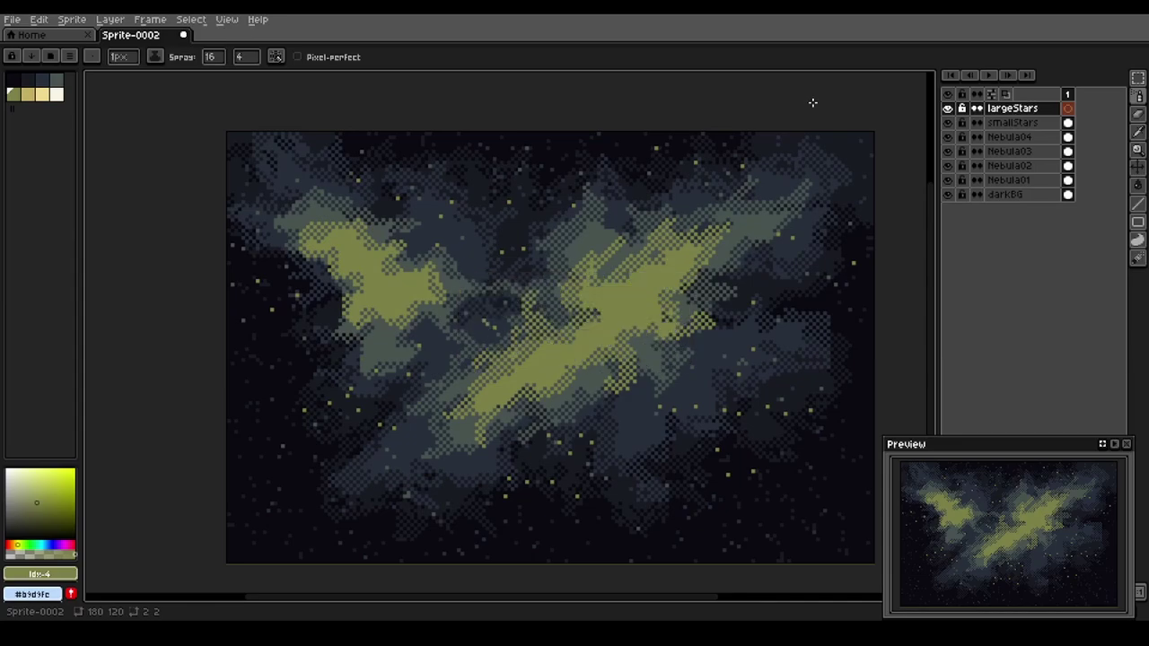
Draw a plus-shaped star near the sprite's upper edge with the Pencil, using a #47534e centre pixel and four #272f3b arm pixels
scroll(407, 148, up, 5)
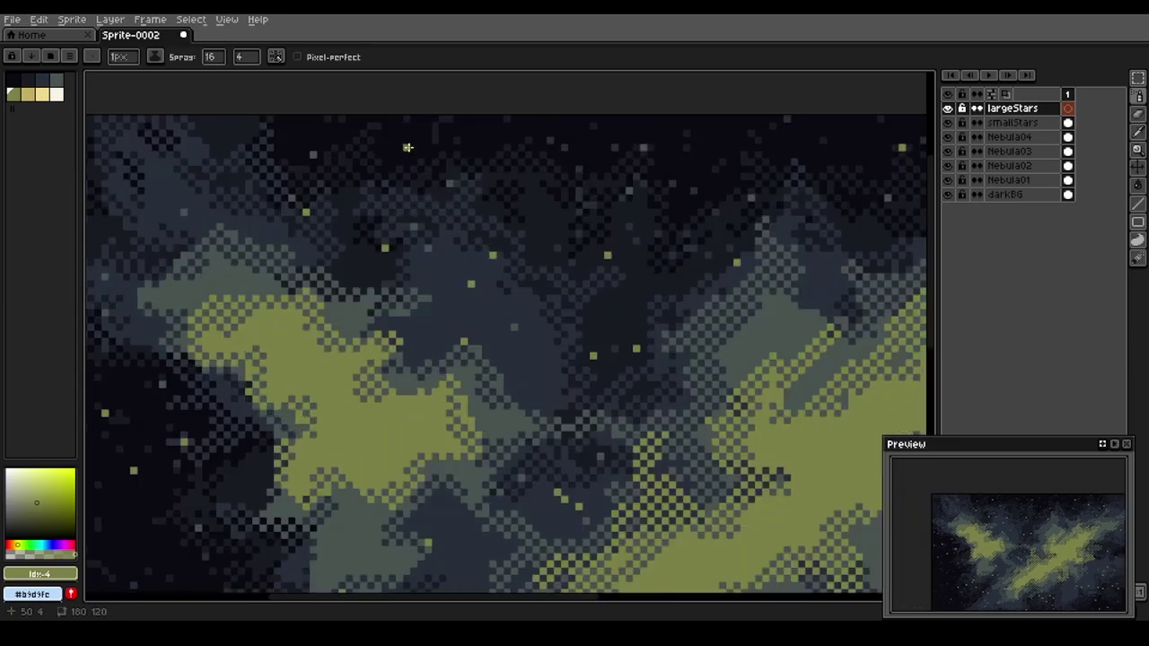
click(56, 80)
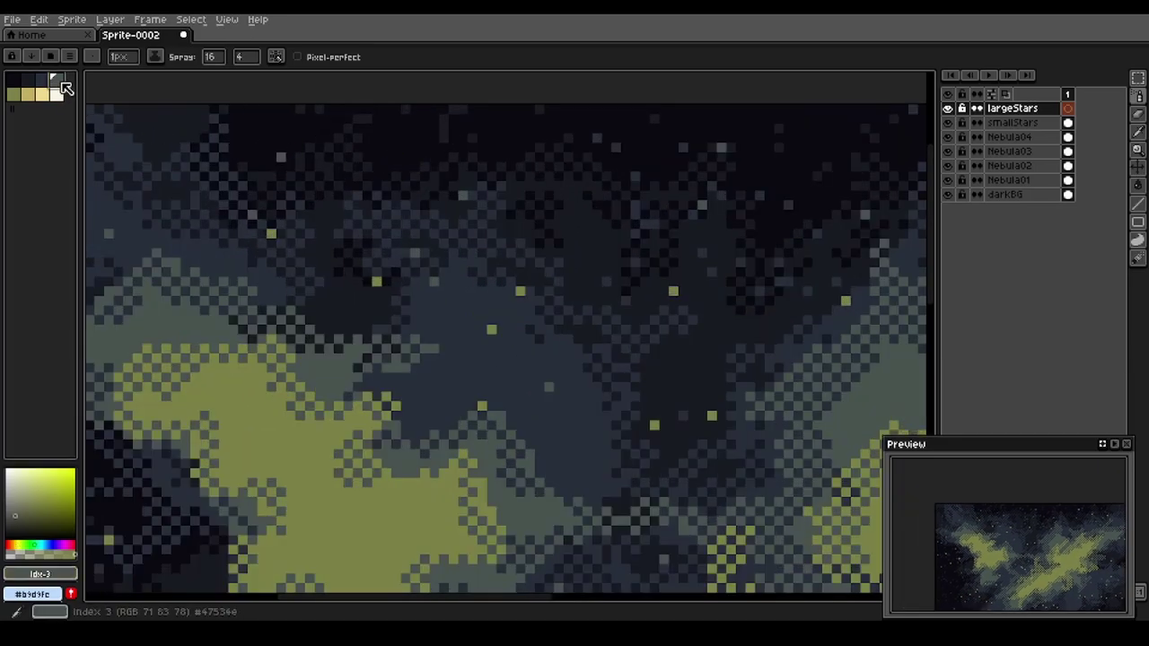
scroll(386, 139, up, 2)
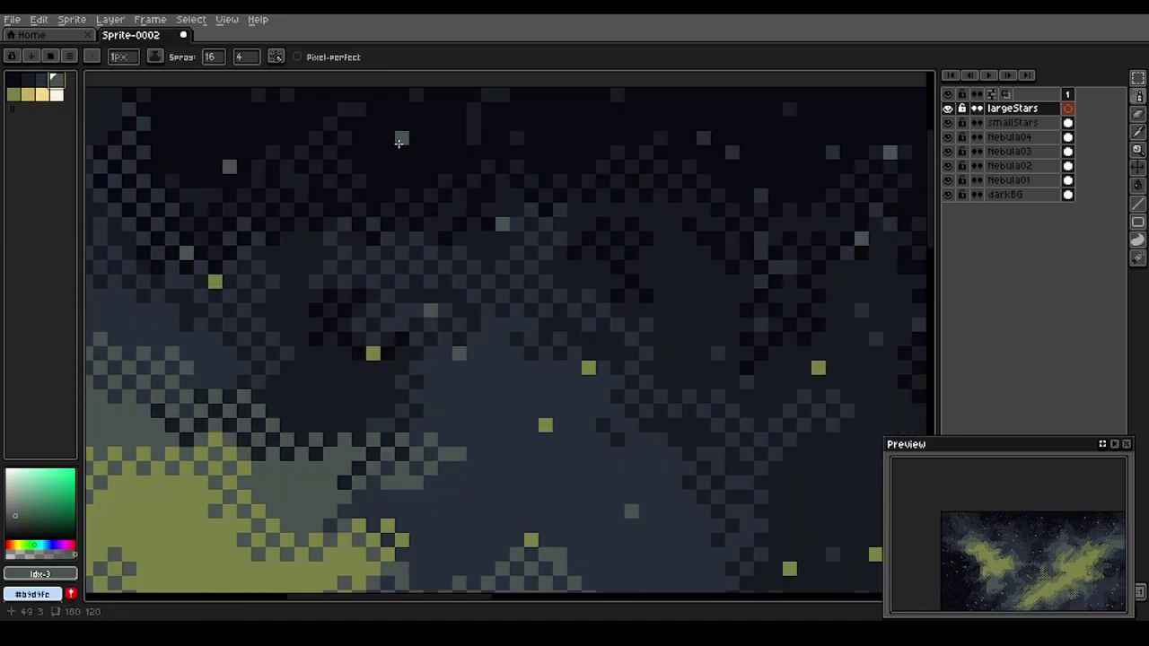
key(b)
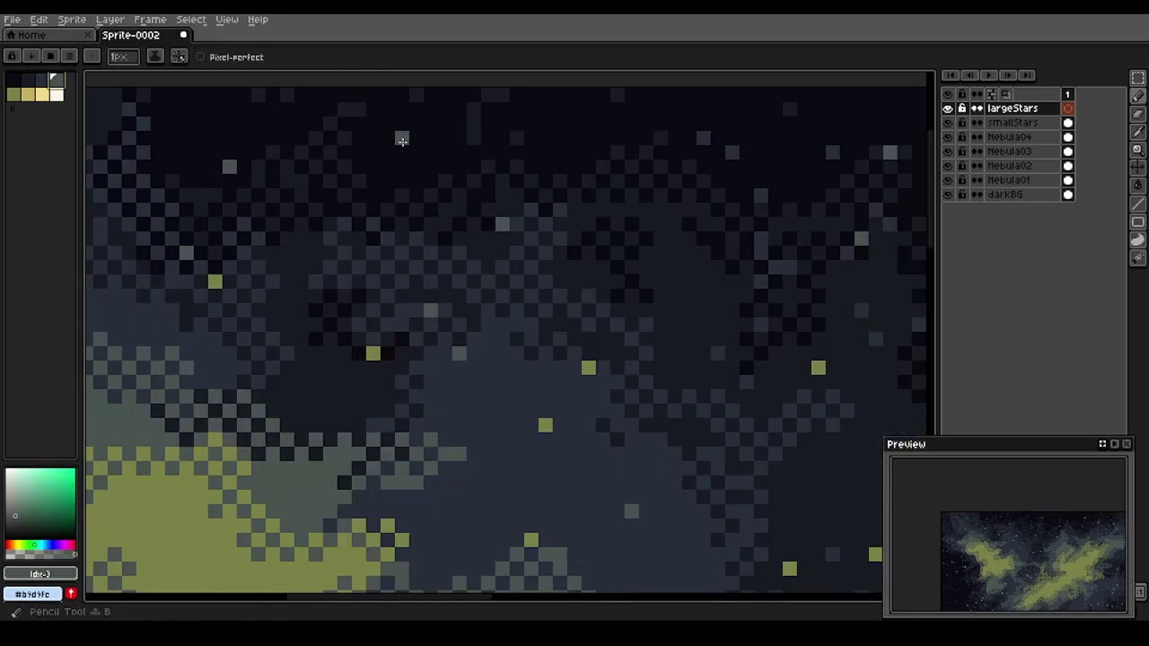
click(403, 140)
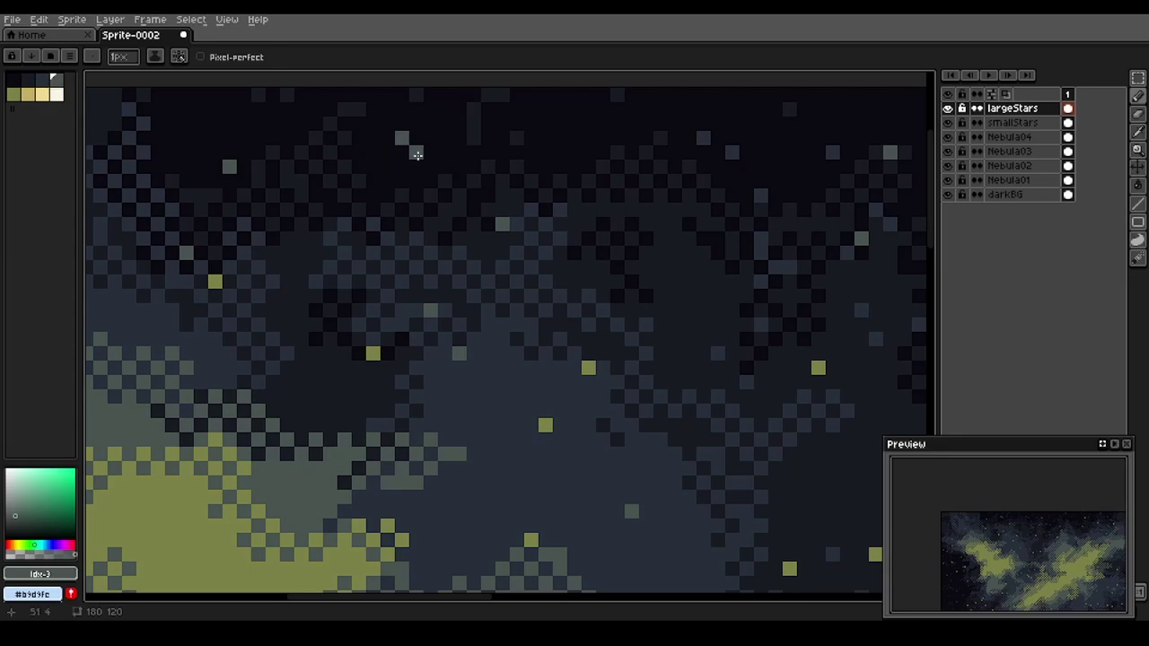
click(44, 81)
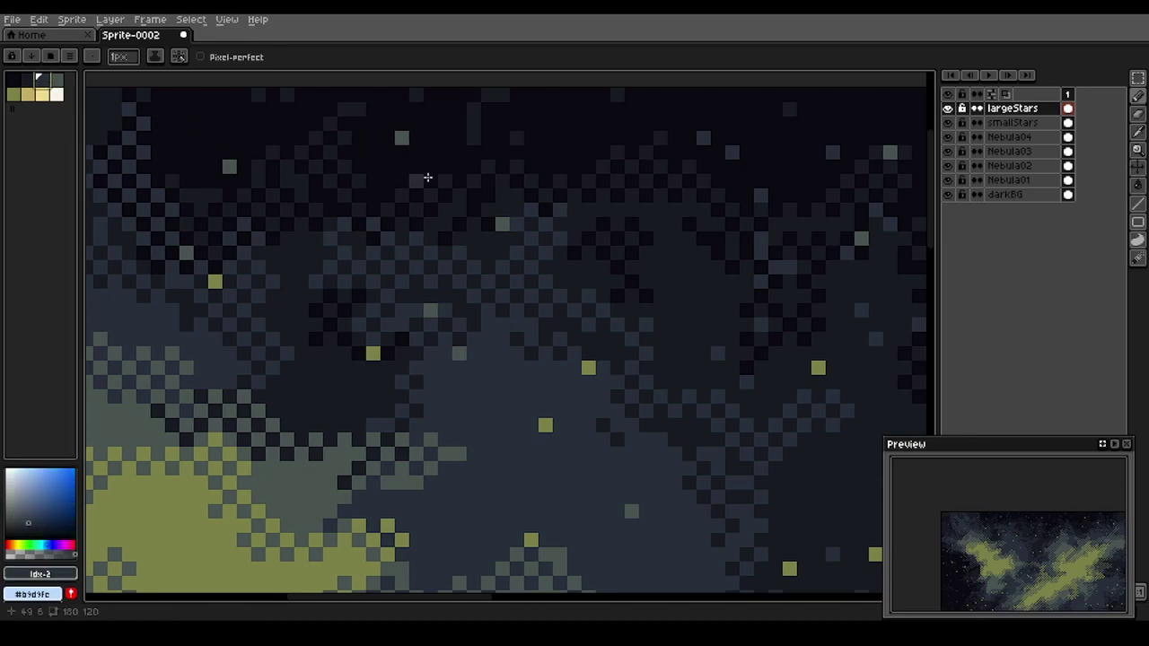
click(403, 127)
click(384, 138)
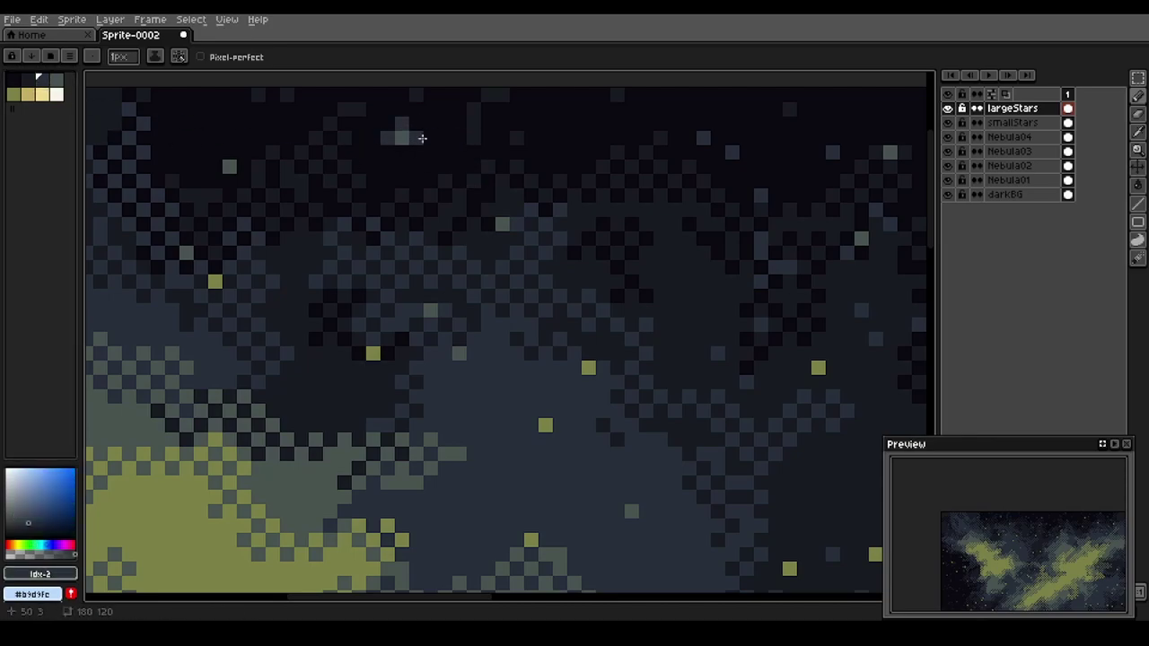
click(421, 139)
click(405, 153)
Capture the plus-shaped star as a custom brush, clear the selection, and ready the brush for the Pencil
key(m)
drag(378, 115, 427, 163)
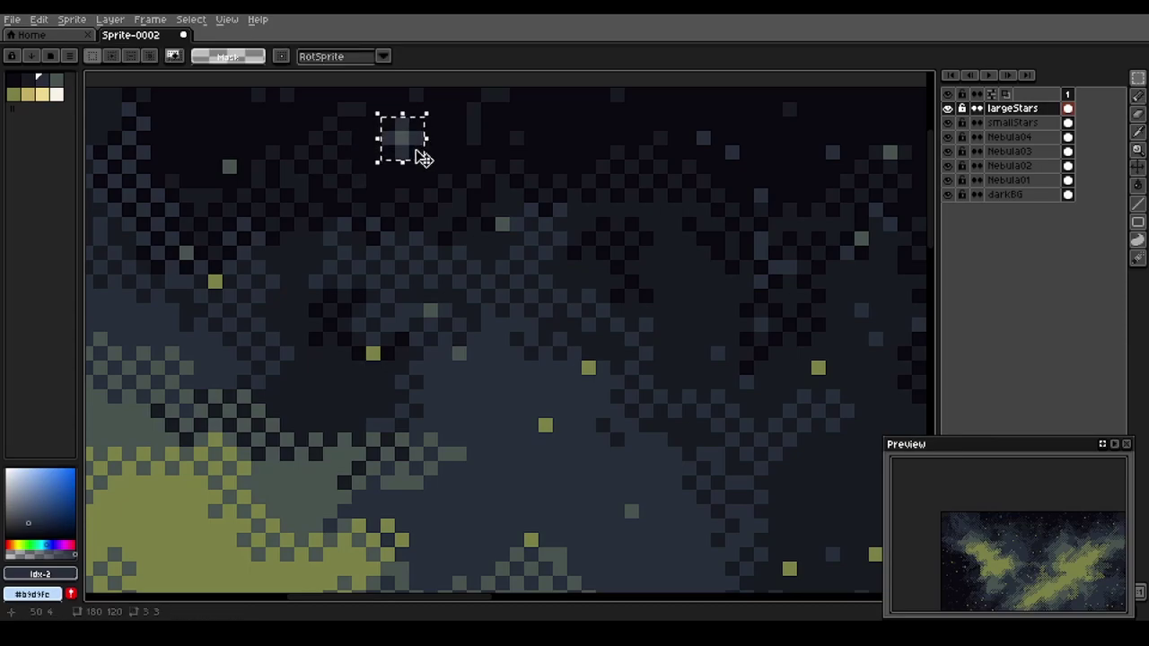
key(ctrl+d)
key(b)
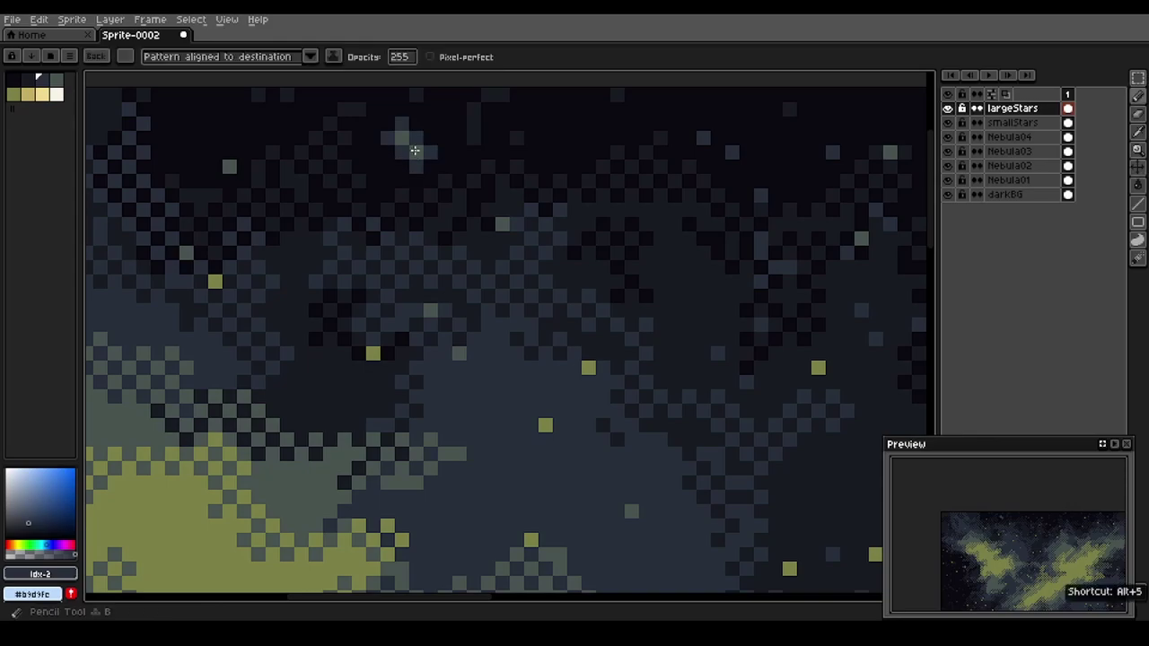
Stamp dim plus-shaped stars across the sprite's upper area and down its left side on largeStars
scroll(441, 169, down, 4)
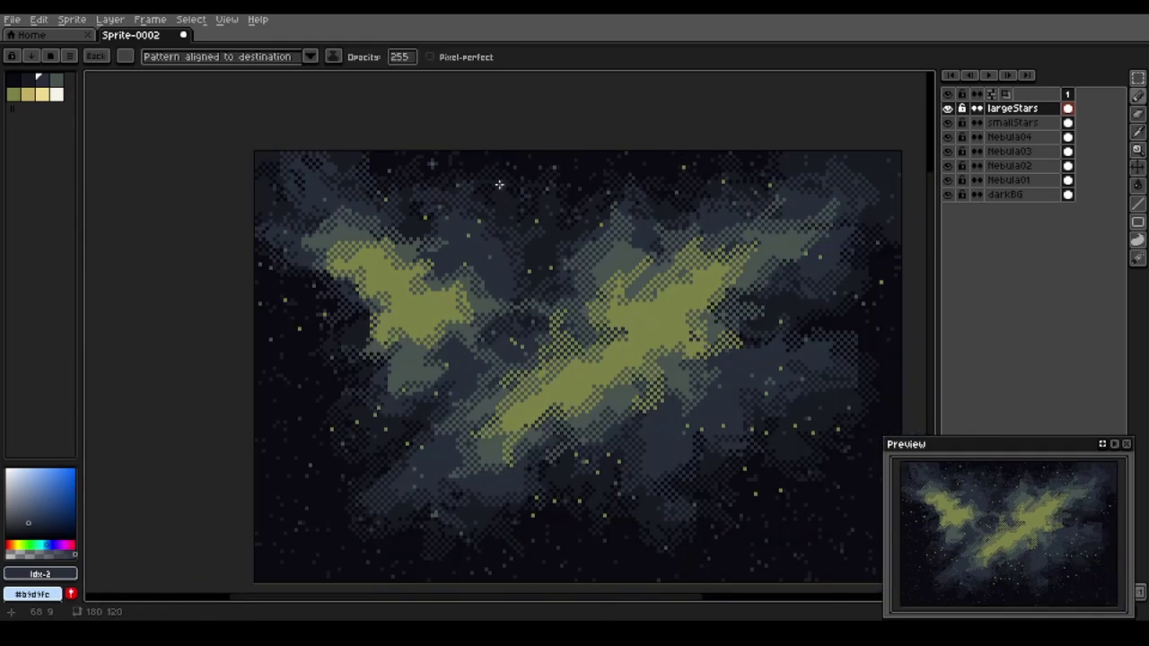
click(651, 163)
click(718, 168)
click(870, 270)
click(310, 301)
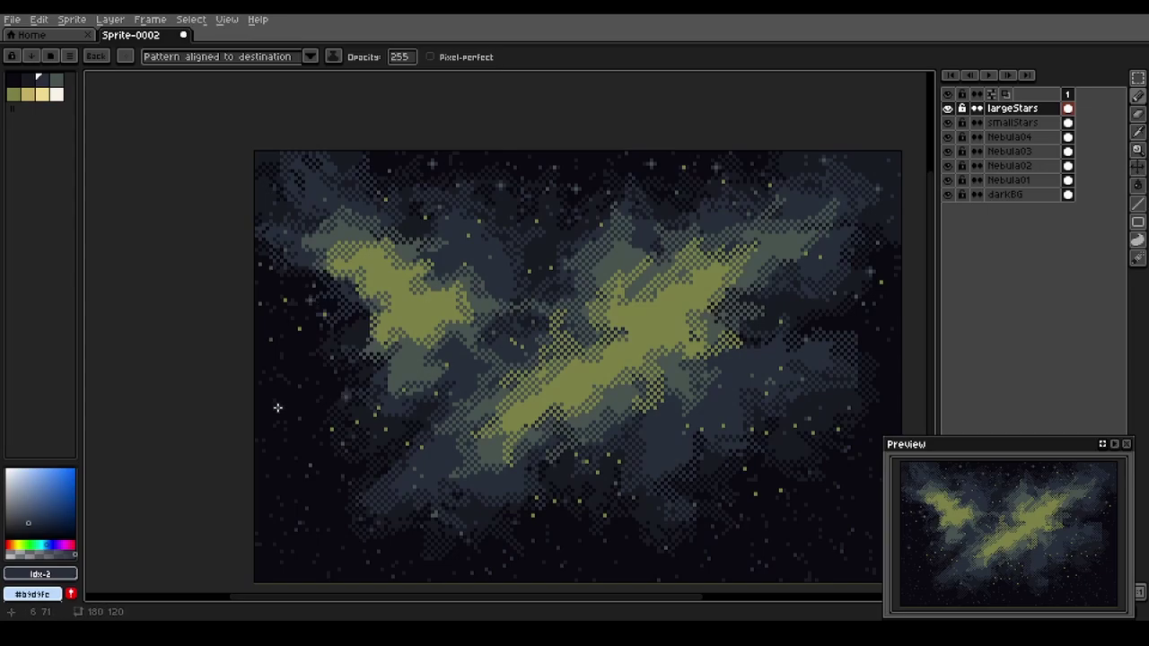
click(299, 451)
drag(333, 516, 320, 378)
click(311, 421)
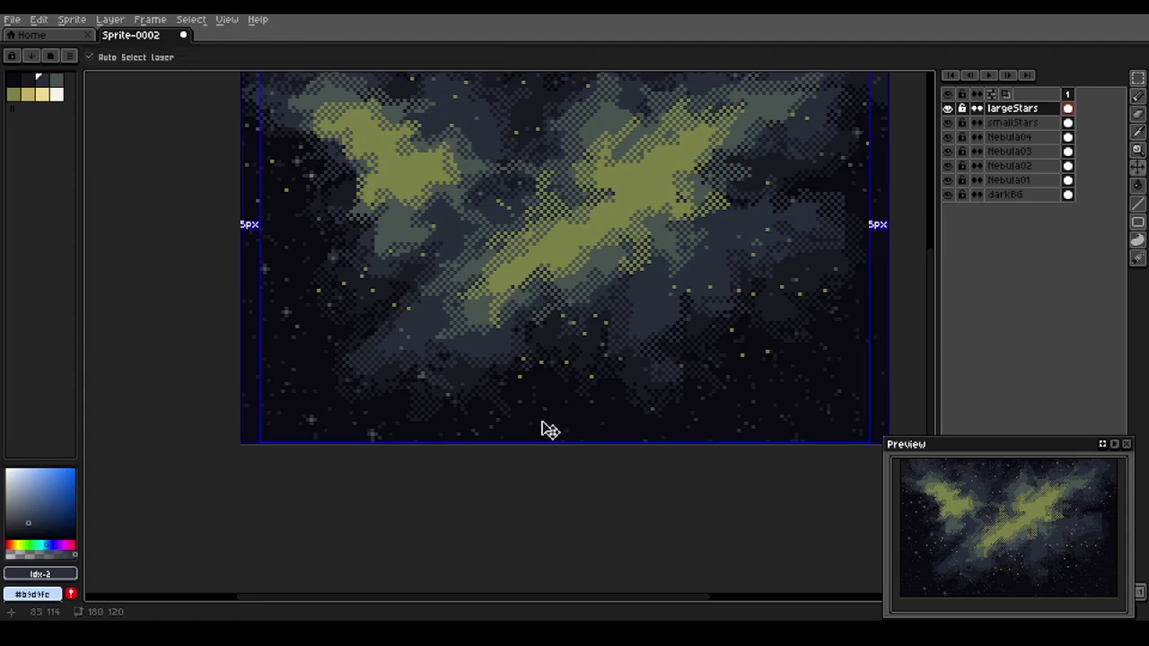
Stamp more dim plus-shaped stars along the sprite's lower edge and up its right side
key(ctrl+z)
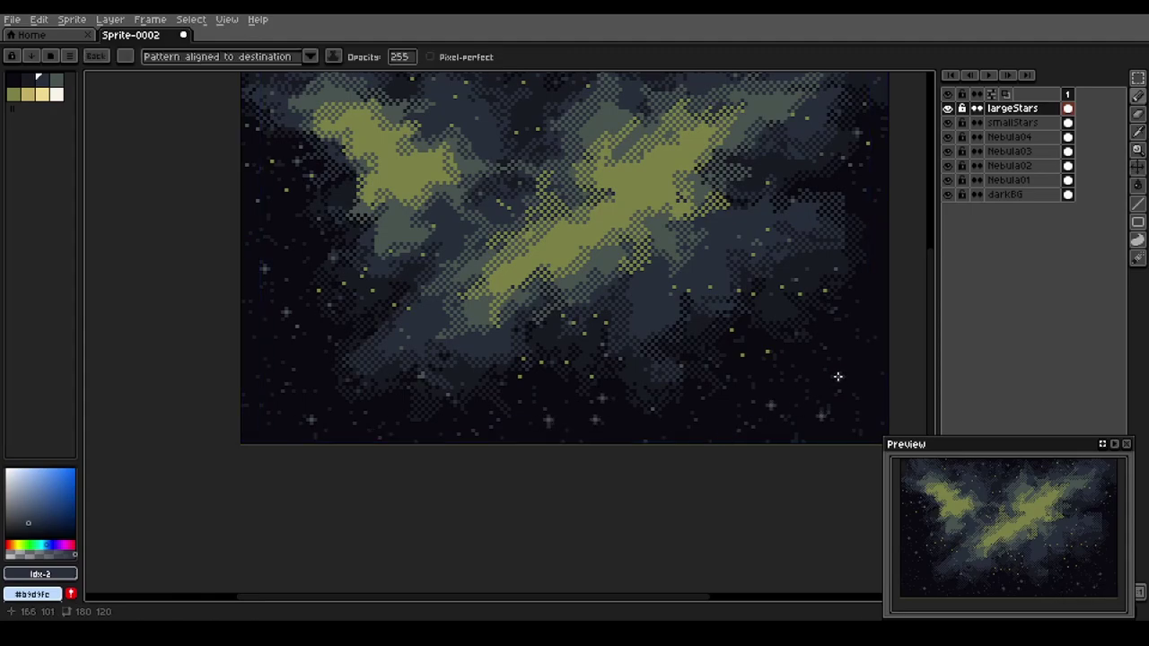
click(875, 338)
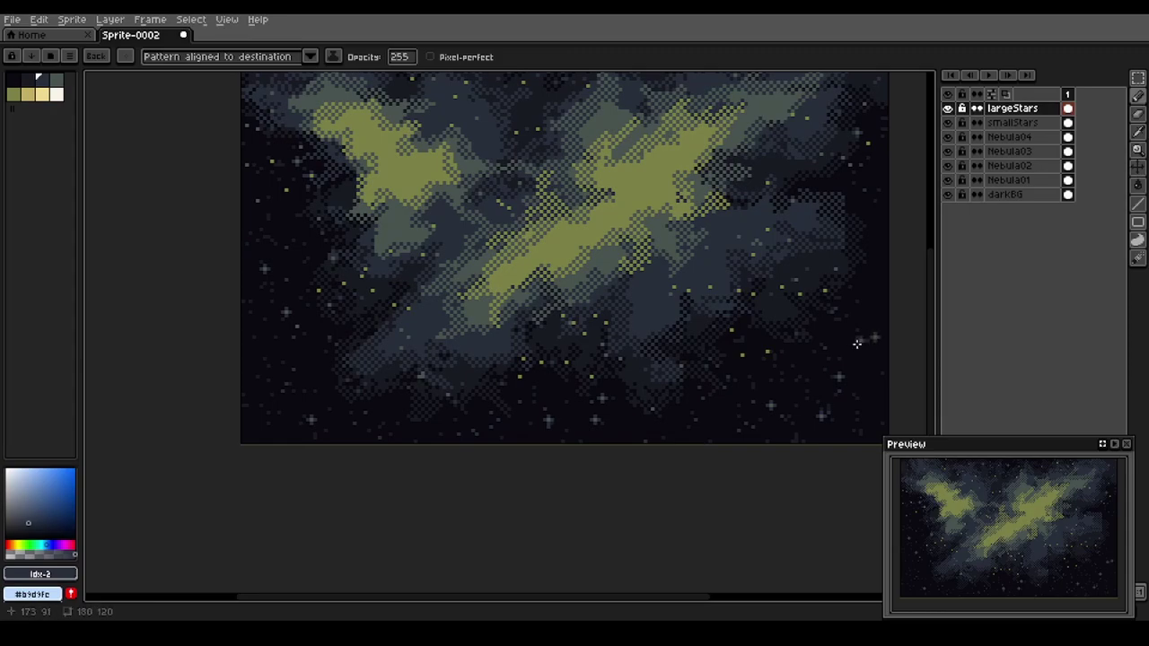
click(748, 375)
drag(755, 289, 712, 398)
click(824, 300)
click(791, 287)
key(space)
drag(634, 307, 660, 384)
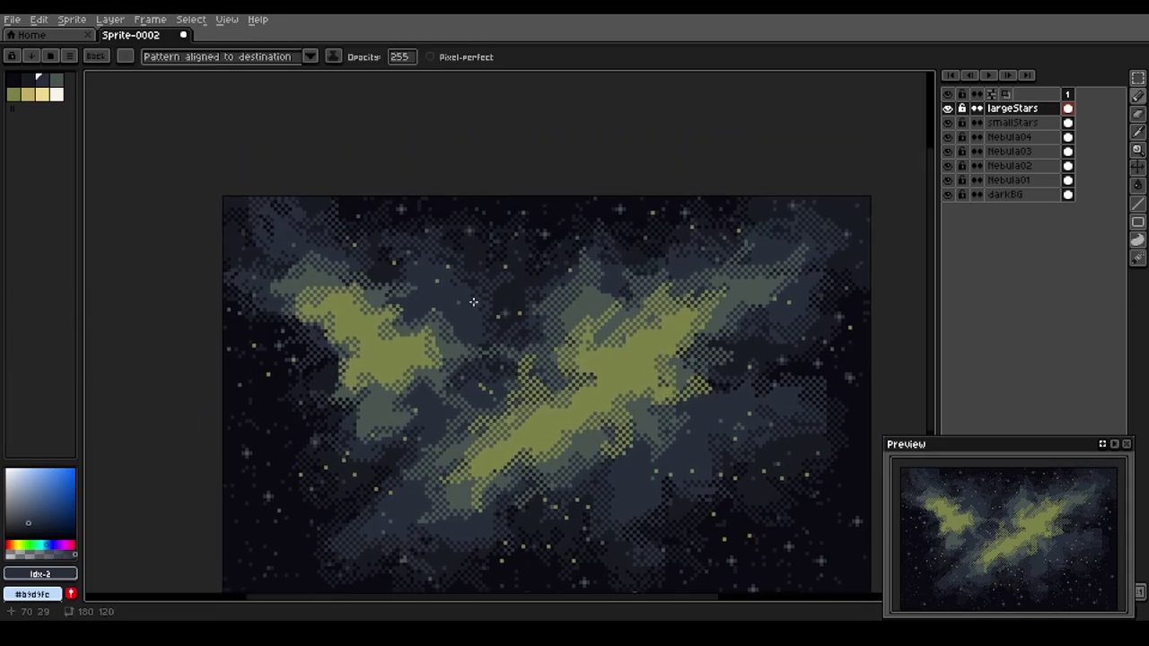
Draw a brighter plus-shaped star near the sprite's upper edge with the Pencil, using an index 4 centre pixel and four index 3 arm pixels
scroll(440, 216, up, 4)
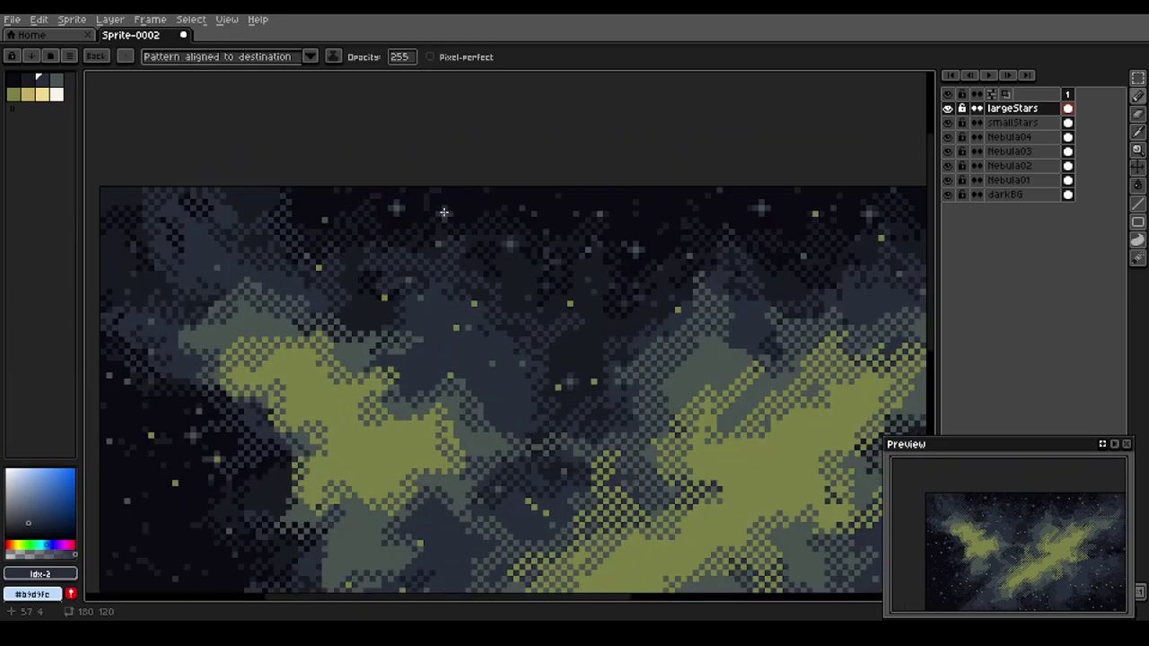
key(Escape)
scroll(545, 216, up, 1)
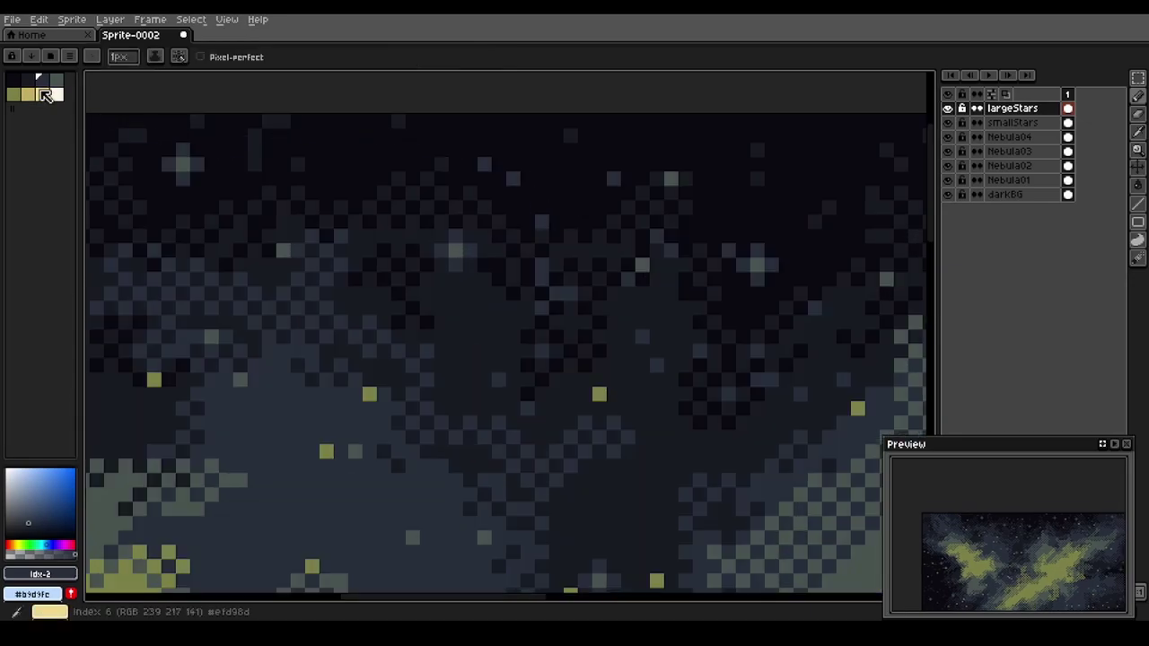
click(15, 96)
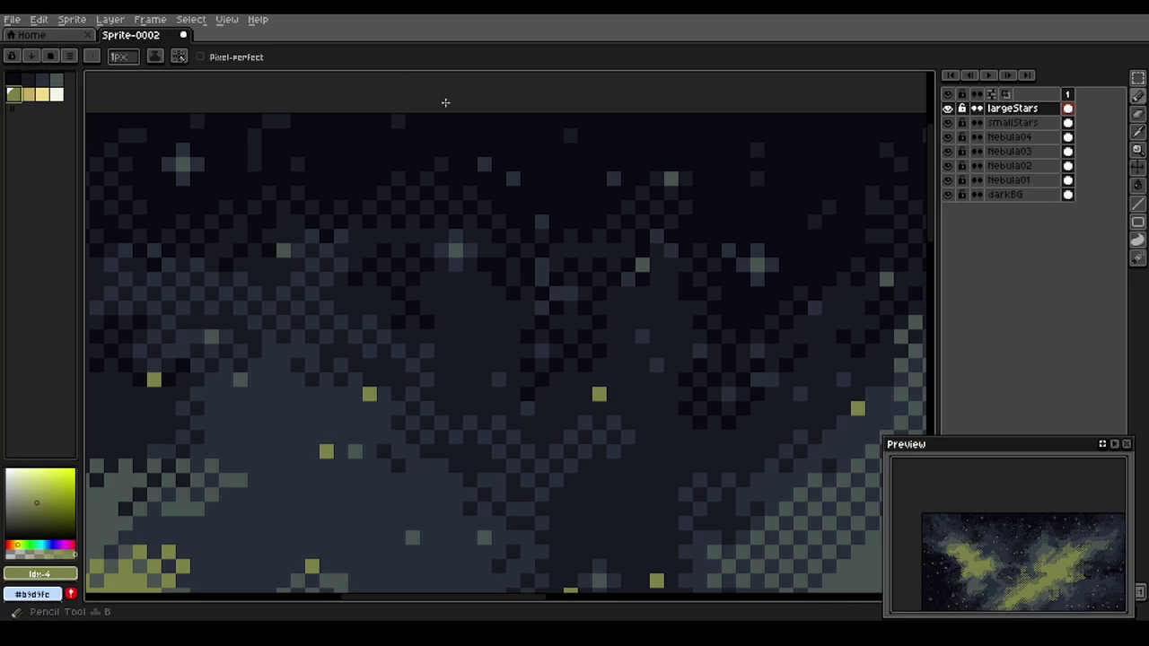
click(555, 178)
click(412, 136)
click(57, 82)
click(553, 170)
click(542, 179)
click(583, 178)
key(ctrl+z)
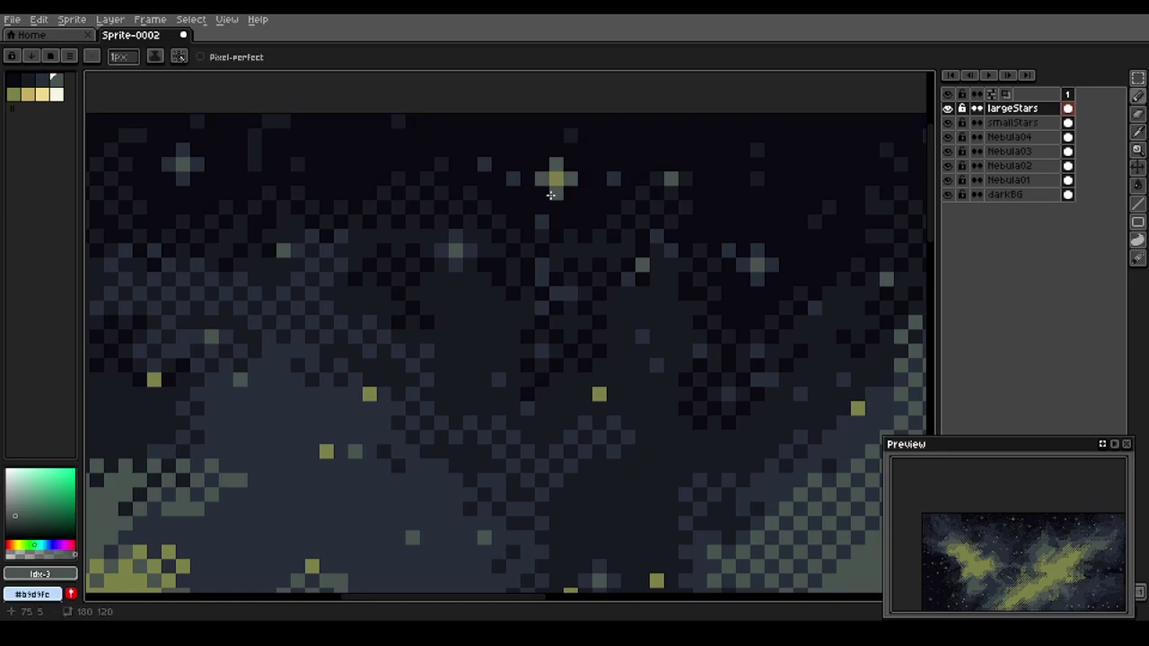
Capture the 3 × 3 px olive-centred star as a custom brush and stamp copies across the sprite's upper area and left side
key(m)
drag(542, 164, 575, 190)
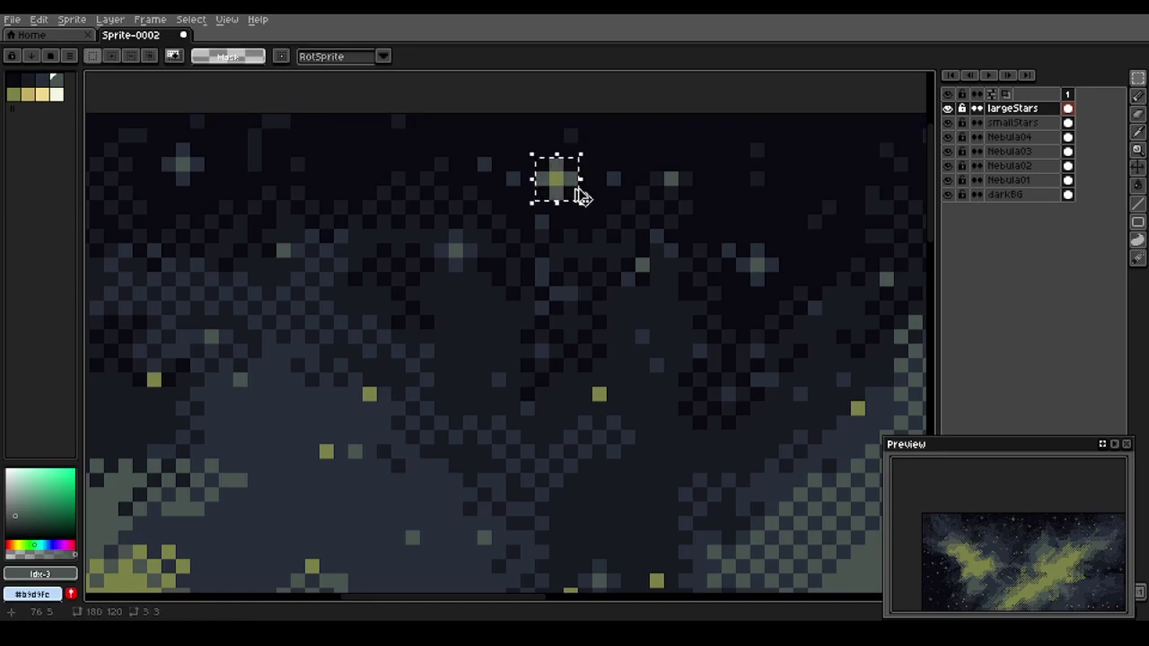
key(ctrl+b)
scroll(567, 210, down, 5)
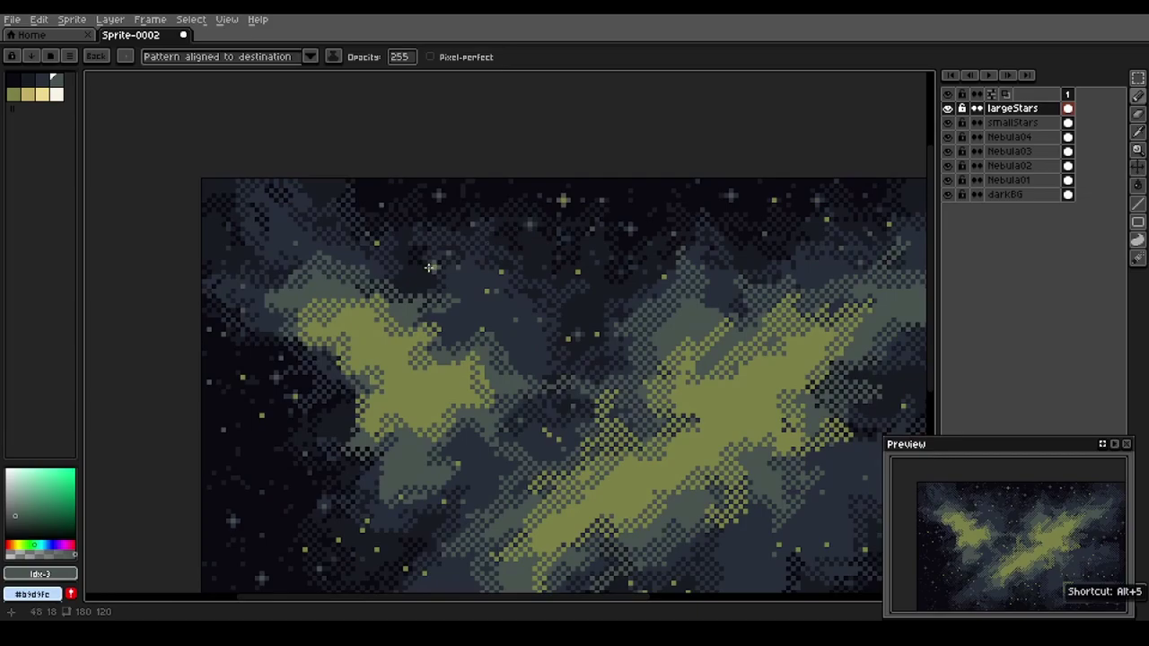
click(464, 215)
click(722, 219)
drag(575, 341, 586, 228)
click(287, 317)
click(364, 408)
click(288, 411)
drag(295, 454, 332, 299)
click(384, 323)
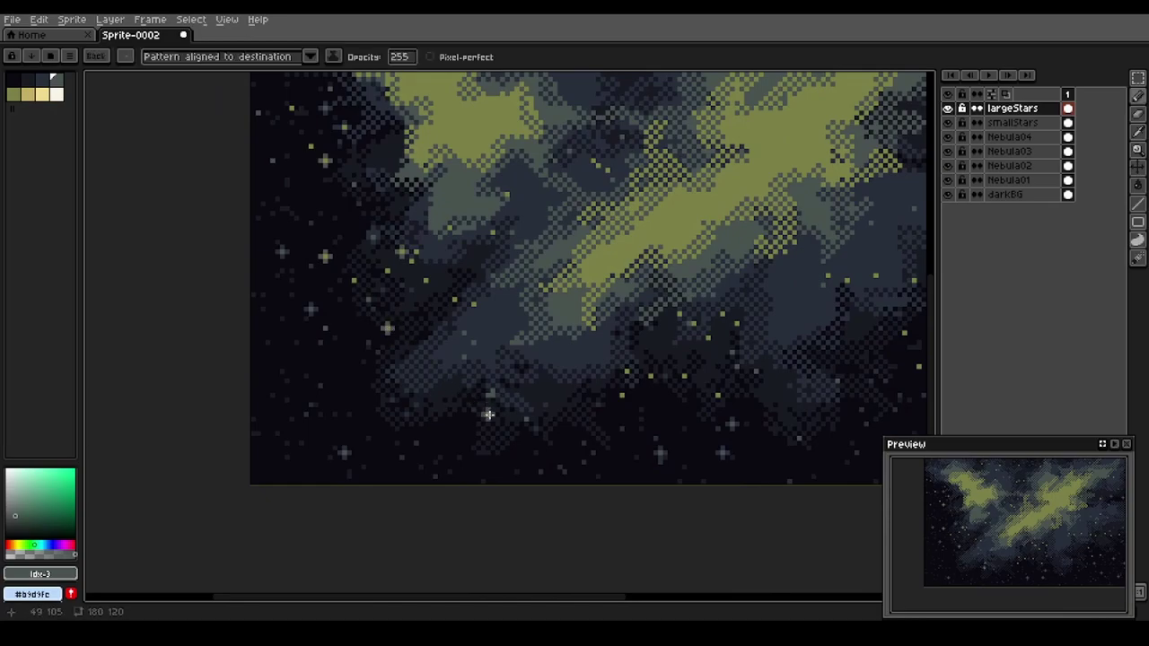
Stamp olive-centred stars across the sprite's lower area and around its right side
click(488, 414)
click(551, 386)
click(709, 357)
click(781, 401)
drag(781, 401, 514, 370)
click(634, 366)
click(731, 318)
click(708, 256)
click(766, 220)
click(824, 231)
click(810, 404)
click(670, 438)
click(576, 438)
click(345, 433)
Stamp more olive-centred stars in the sprite's lower-left corner and just below the larger olive cloud's right half
key(space)
drag(334, 434, 526, 424)
click(301, 412)
click(231, 388)
click(186, 321)
scroll(245, 302, down, 1)
key(space)
drag(350, 275, 363, 462)
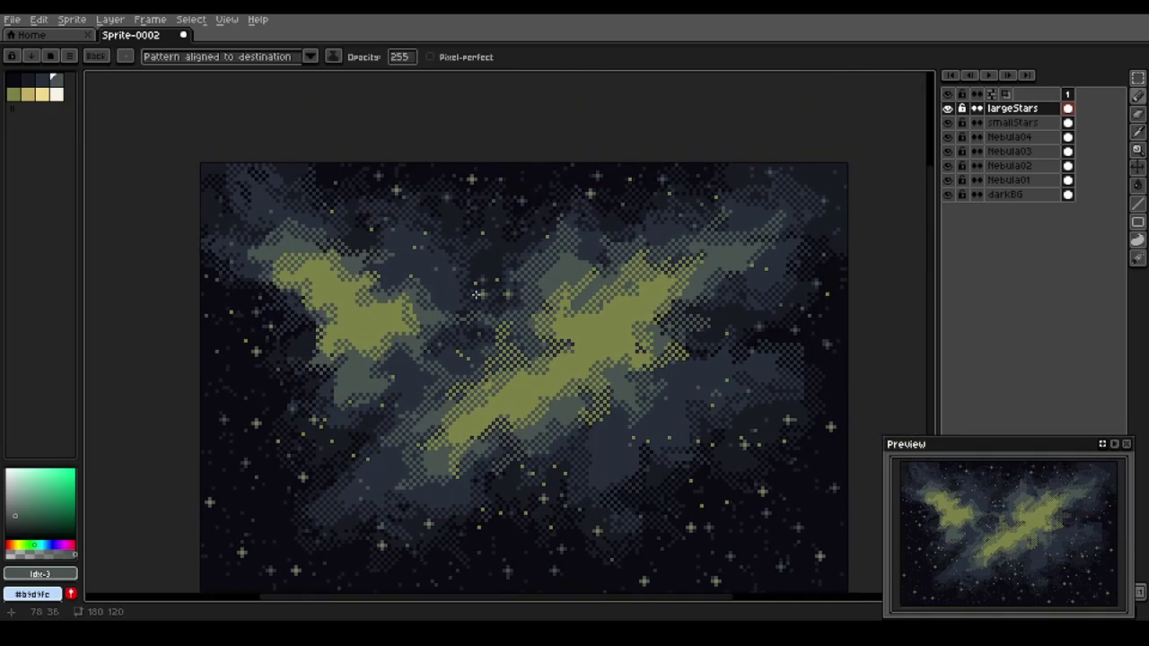
click(695, 384)
click(663, 426)
click(615, 448)
Draw the brightest plus-shaped star near the sprite's upper edge with the Pencil, using an index 5 centre pixel and index 4 arm pixels
scroll(485, 184, up, 5)
key(b)
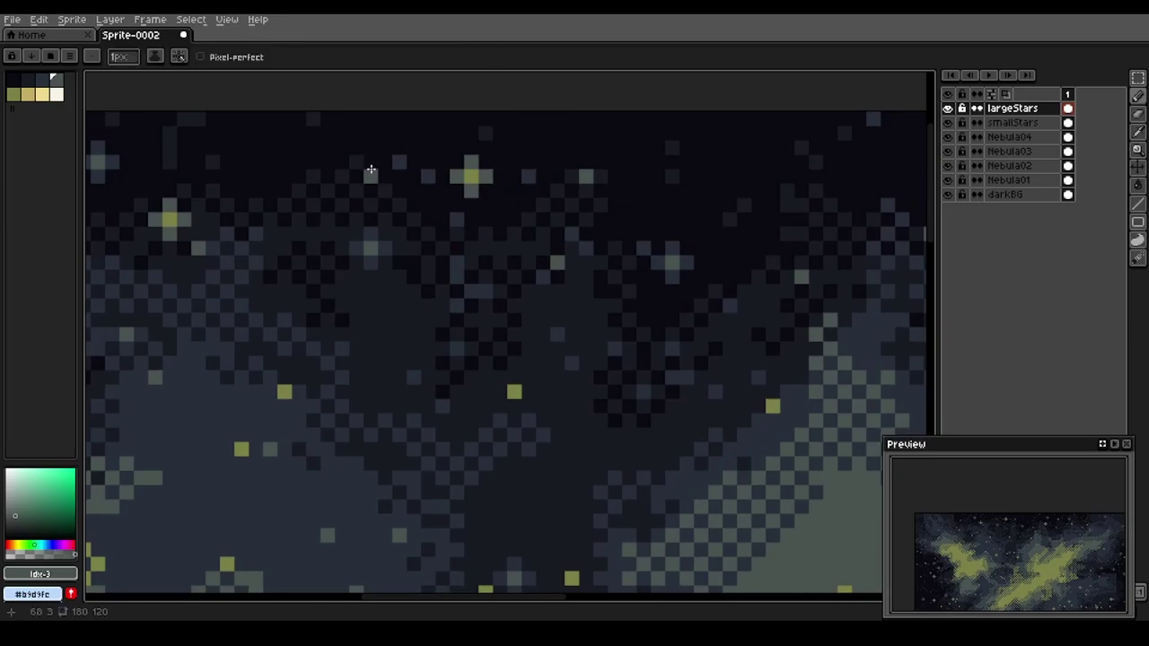
click(28, 93)
click(493, 169)
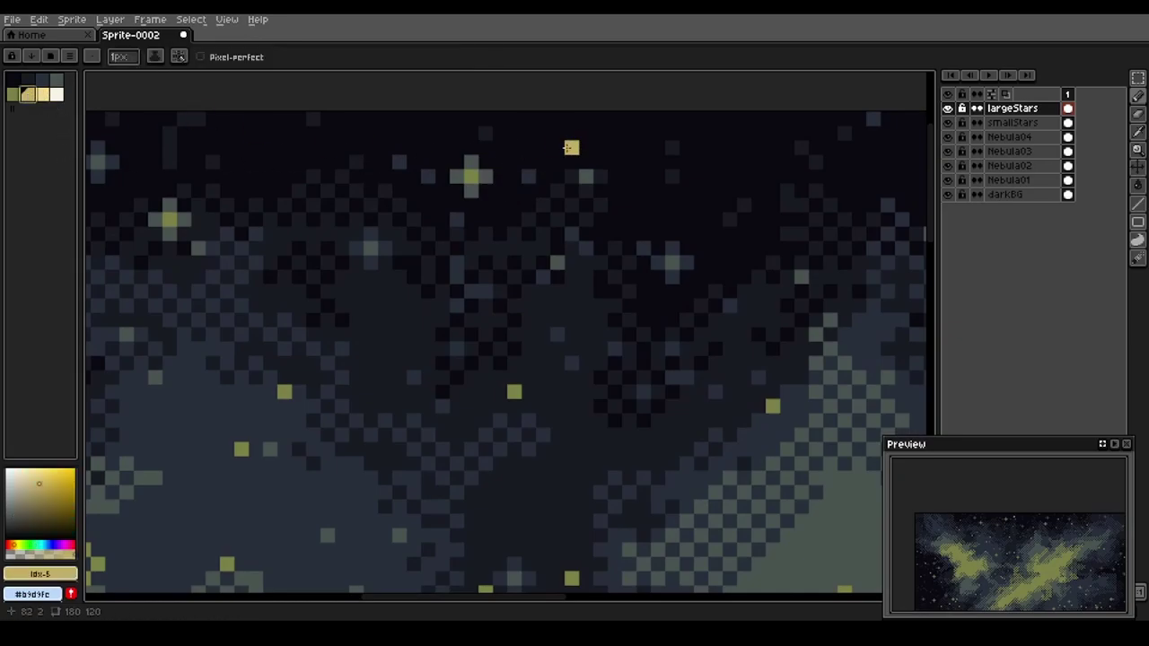
click(570, 145)
click(15, 95)
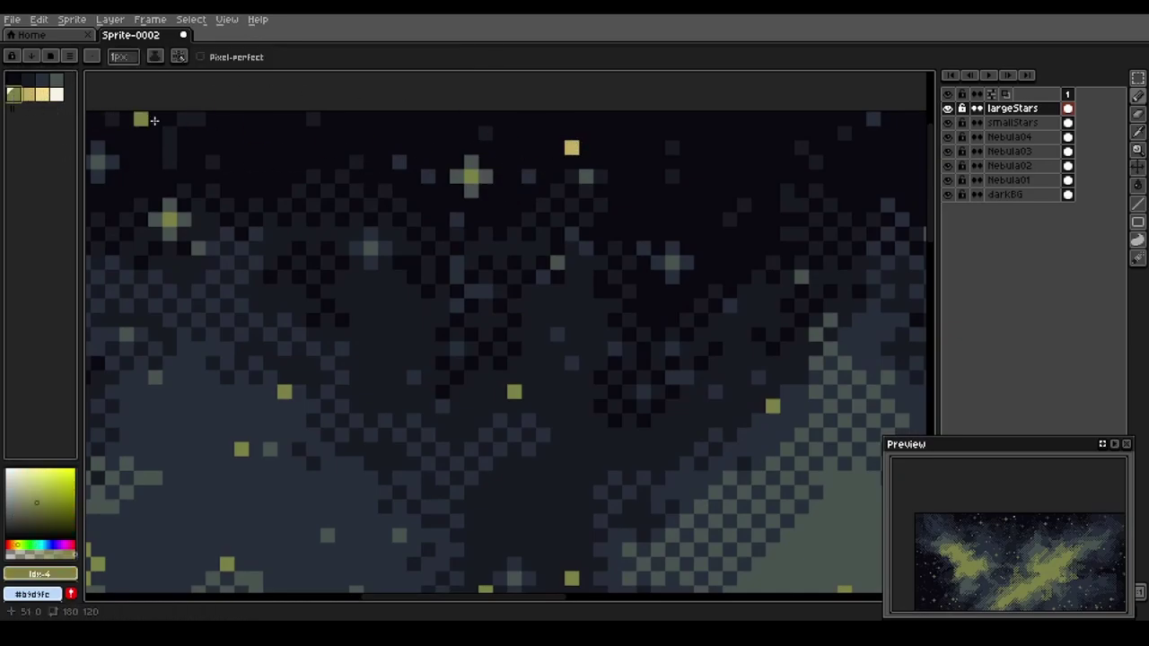
click(585, 147)
click(560, 147)
click(574, 161)
Capture the brightest star as a custom brush and stamp a few copies sparsely around and over the nebula
key(m)
drag(557, 135, 586, 161)
key(ctrl+b)
scroll(568, 172, down, 5)
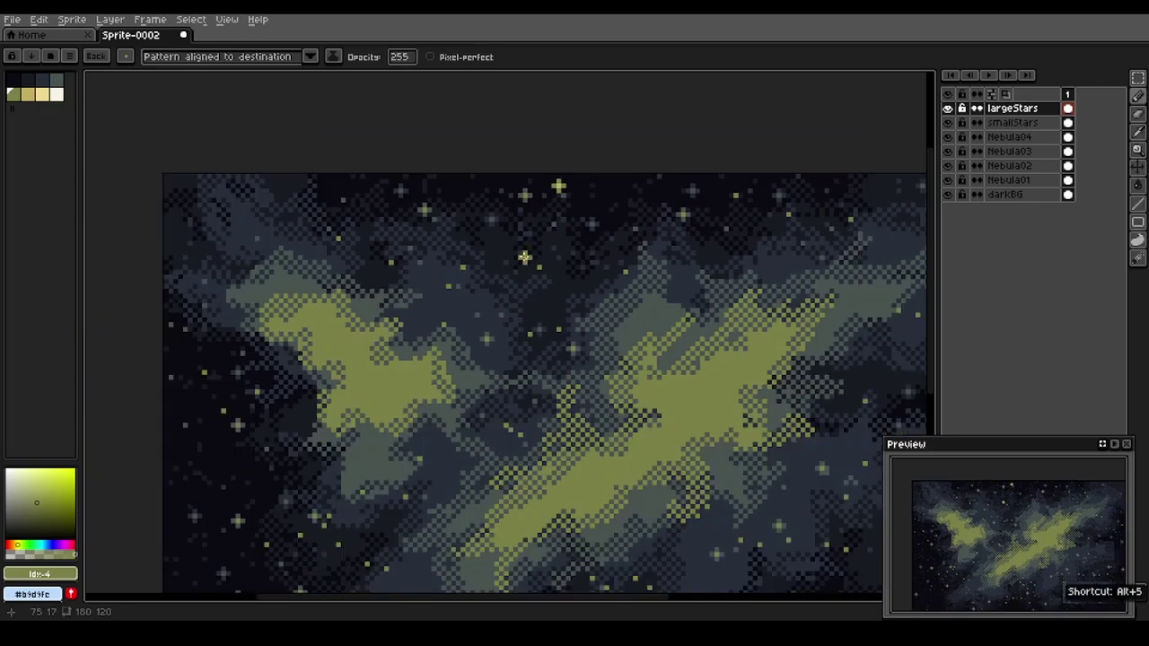
click(233, 377)
click(291, 420)
key(space)
drag(351, 429, 267, 259)
click(647, 378)
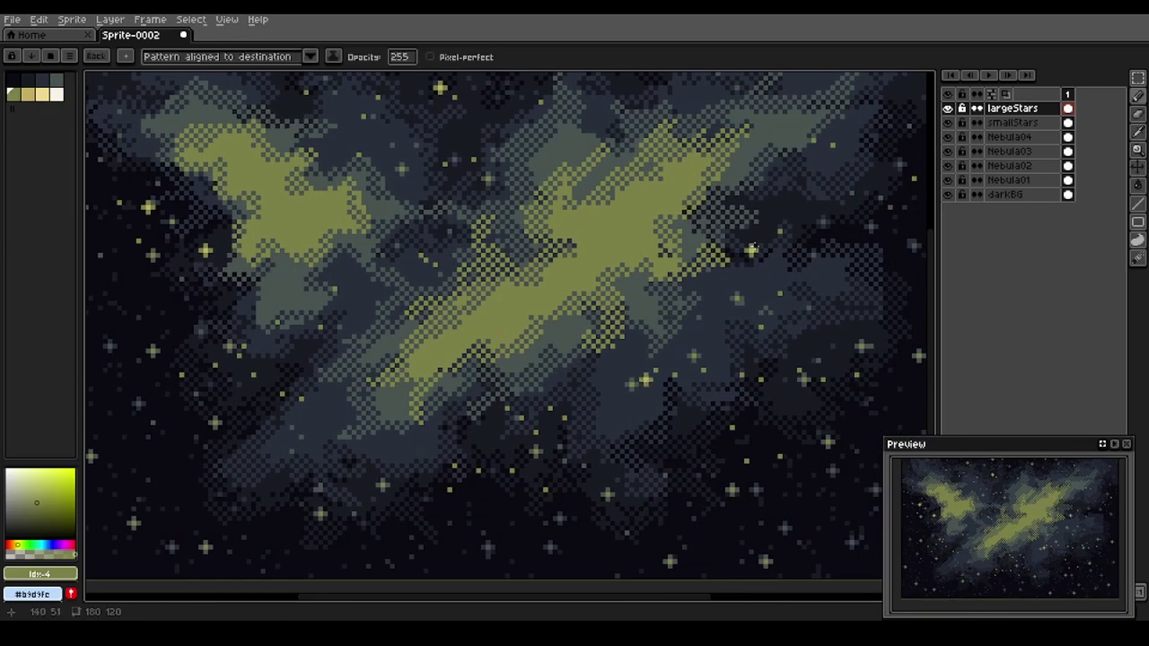
click(766, 230)
click(769, 154)
click(809, 107)
click(550, 160)
click(348, 366)
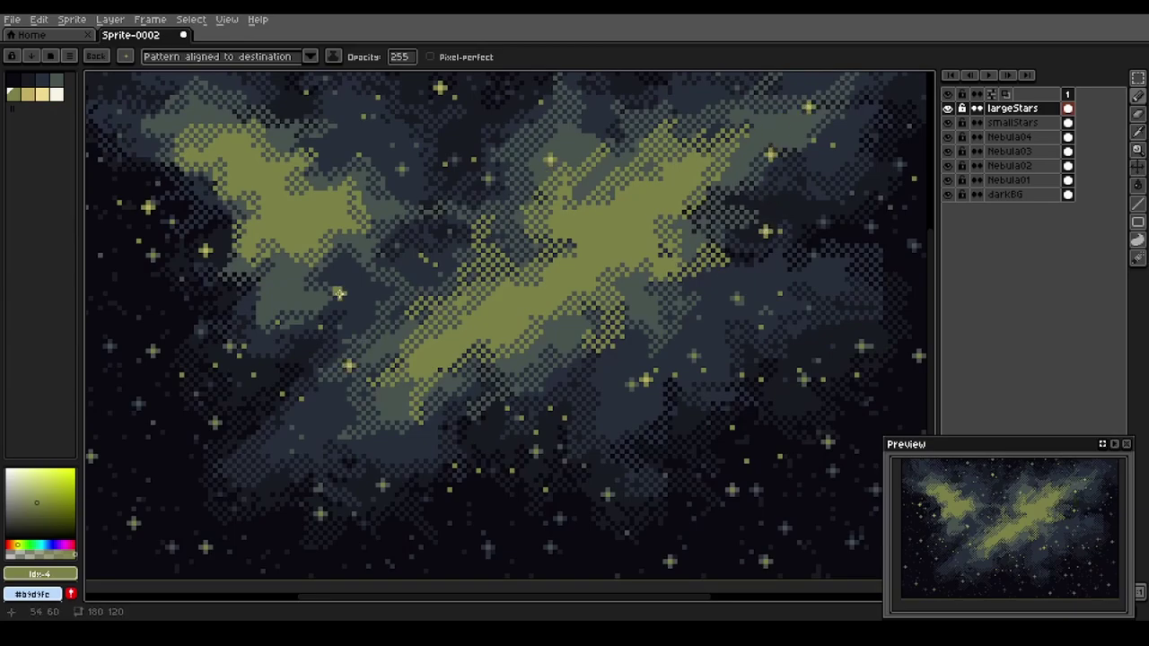
Add a new layer above largeStars and name it Planet01
scroll(363, 323, down, 3)
key(space)
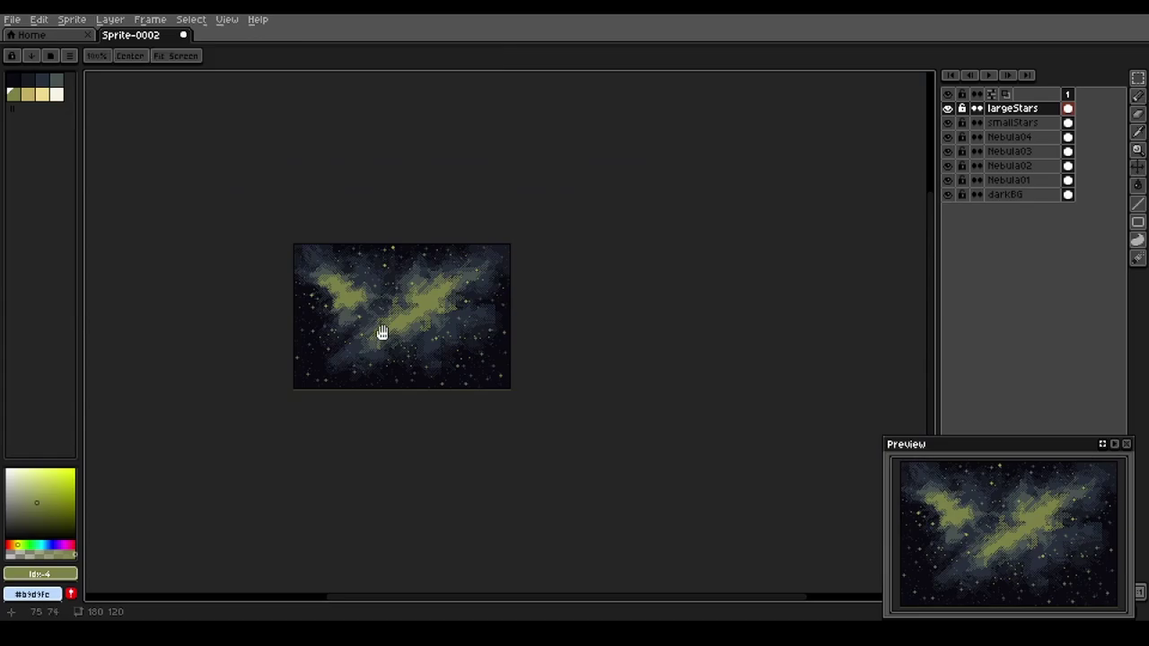
drag(369, 322, 455, 324)
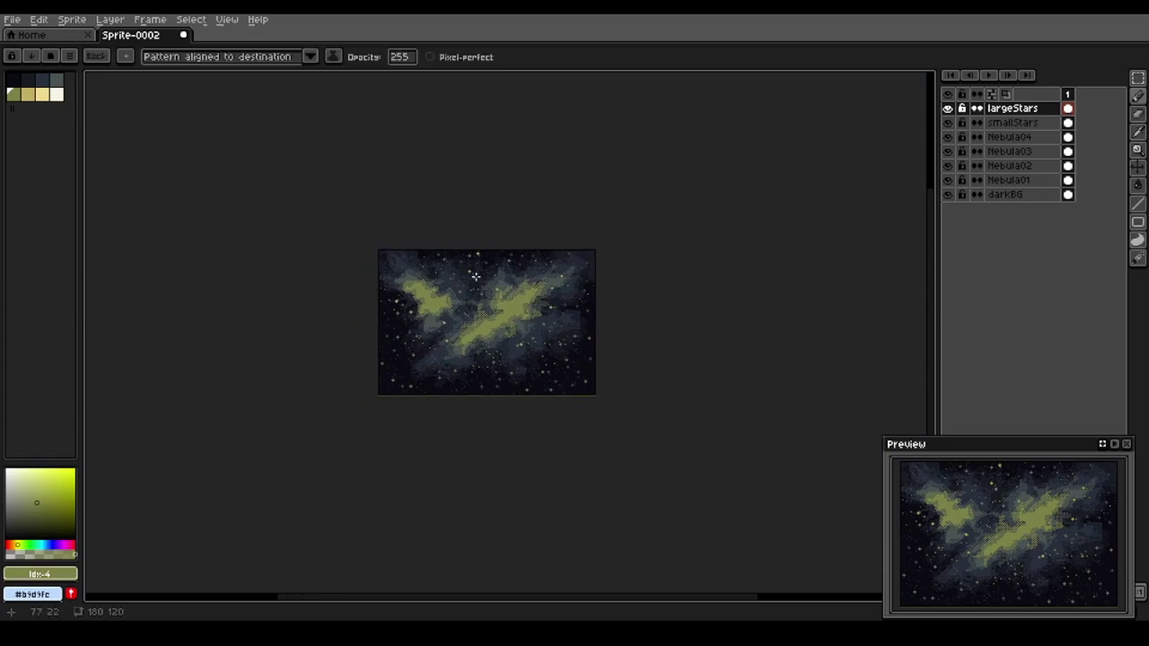
scroll(489, 313, up, 2)
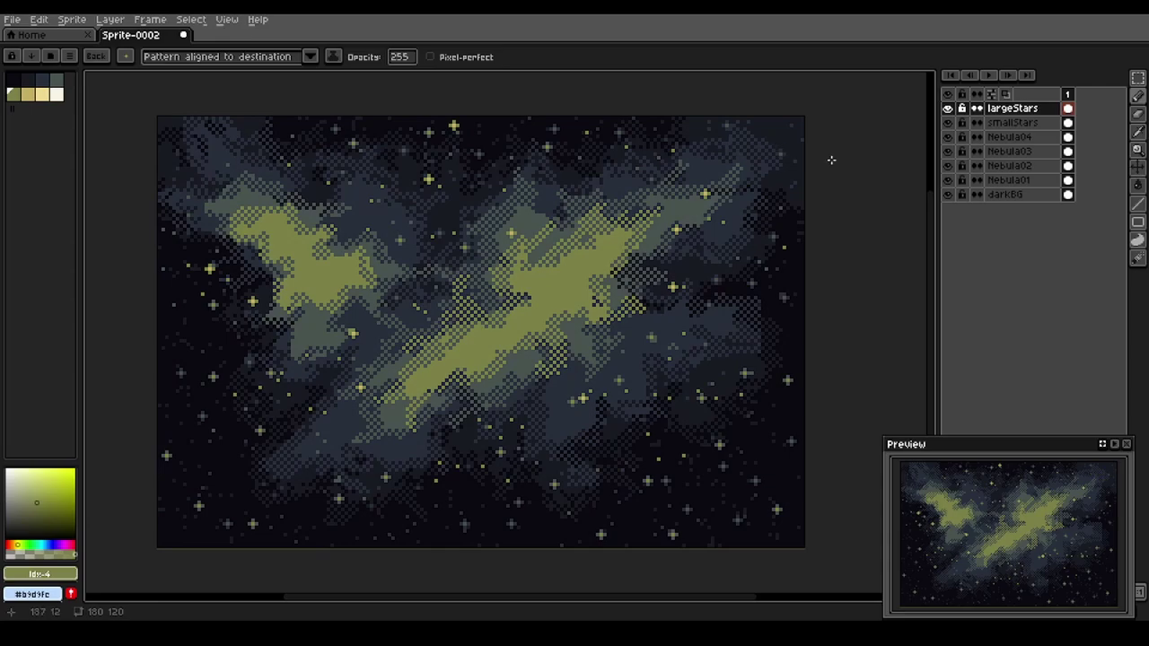
key(shift+n)
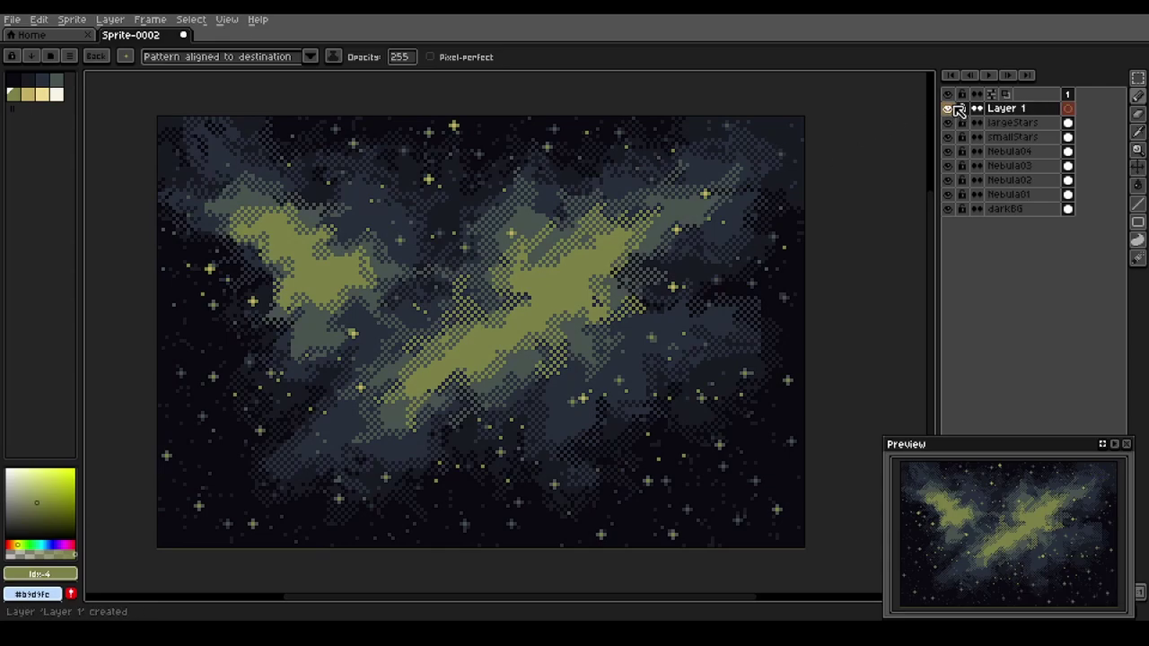
key(shift+p)
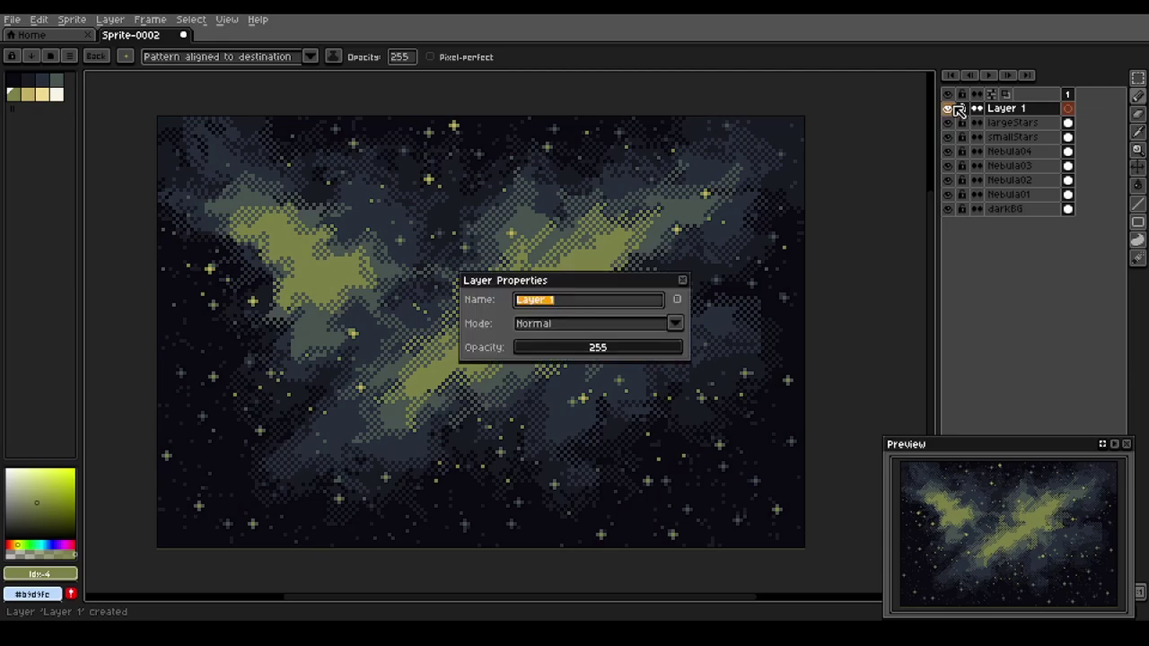
text(Planet01)
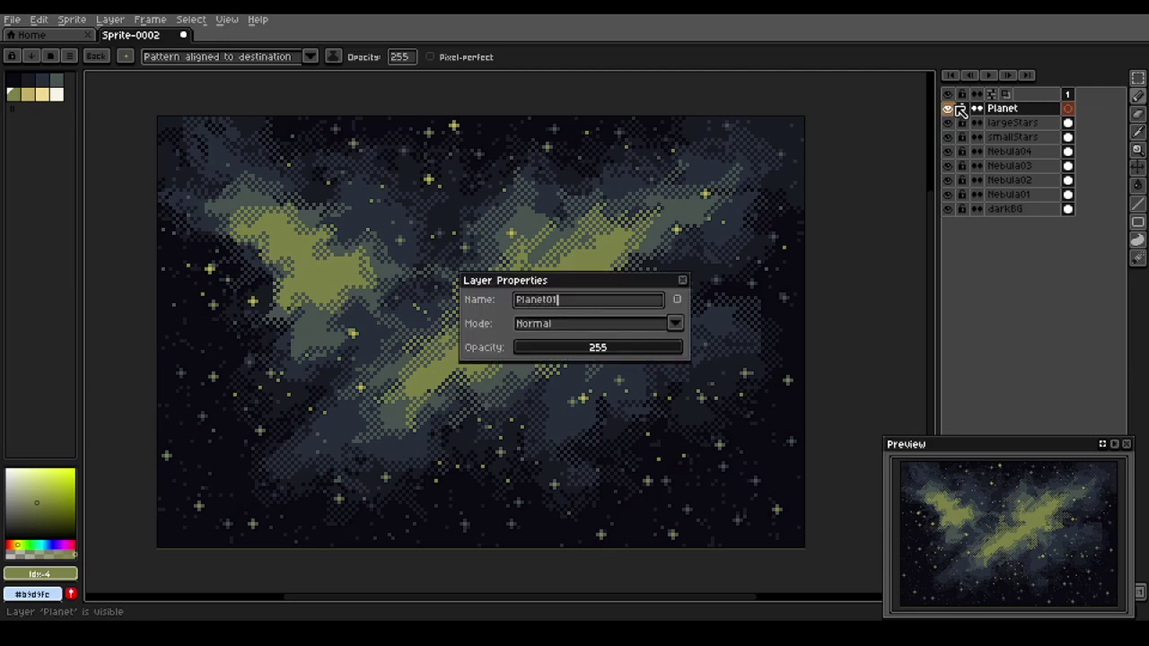
key(Return)
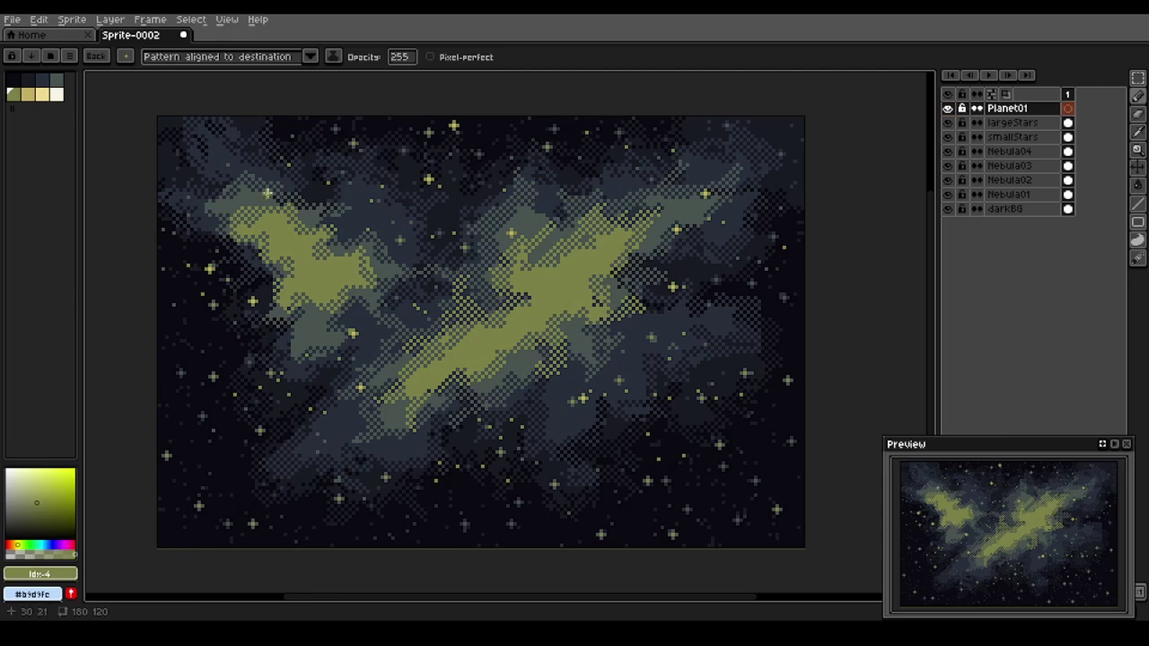
Make a circular 32 × 32 px selection with the Elliptical Marquee in the dark area above and between the two olive clouds
scroll(388, 183, up, 2)
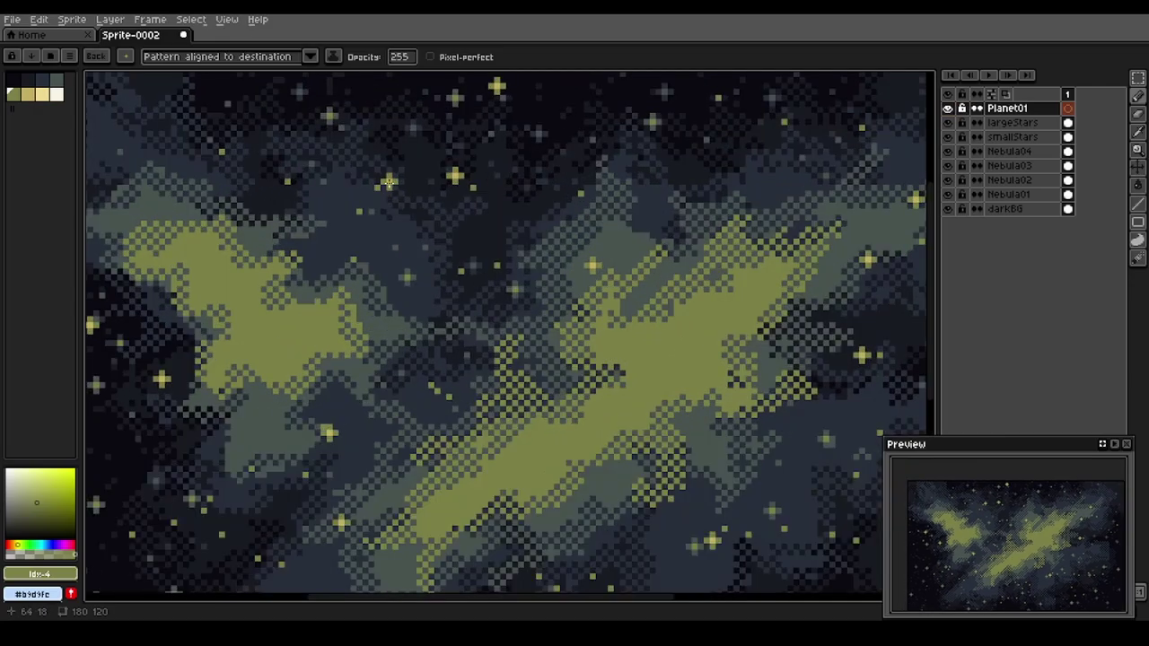
key(shift)
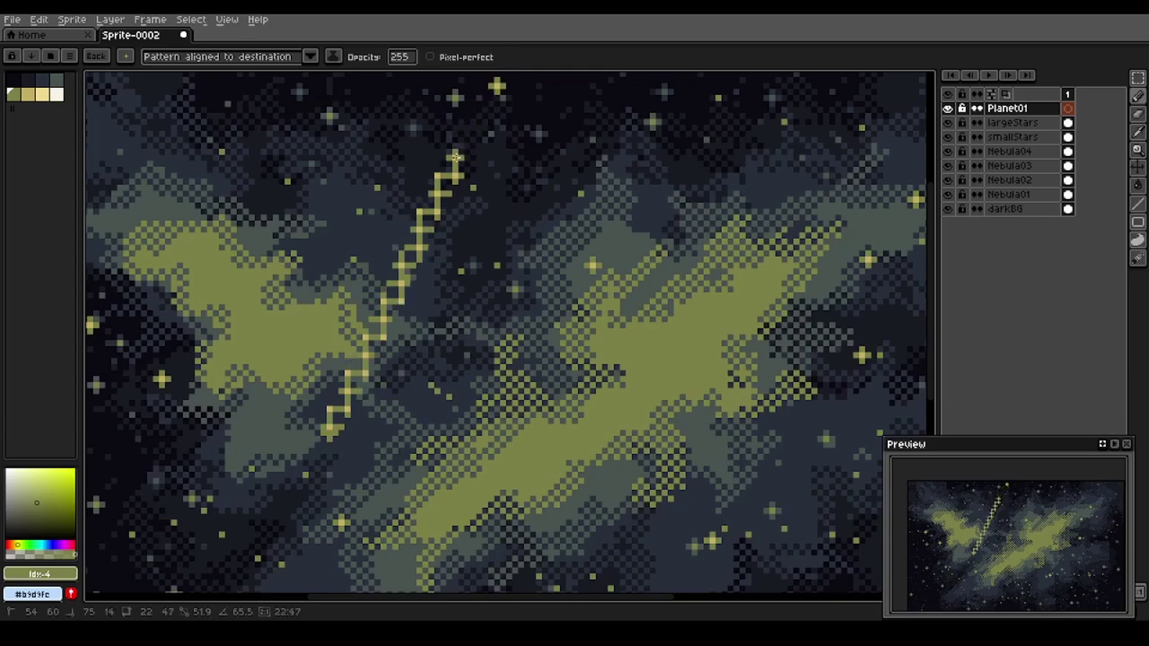
key(shift+m)
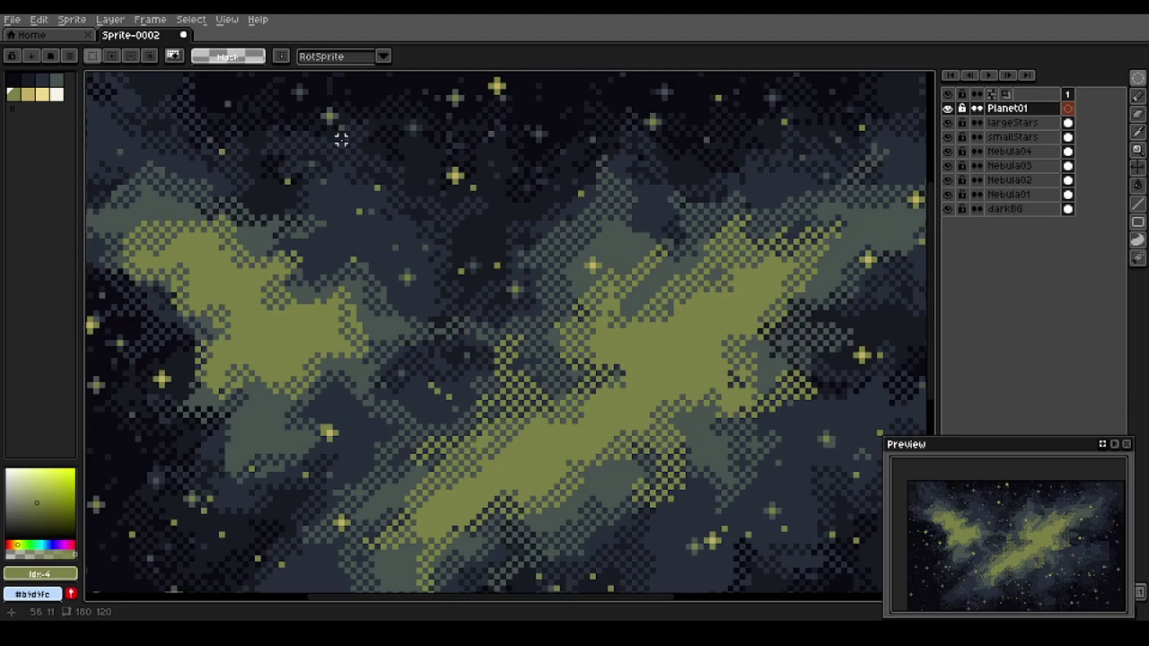
drag(359, 126, 546, 314)
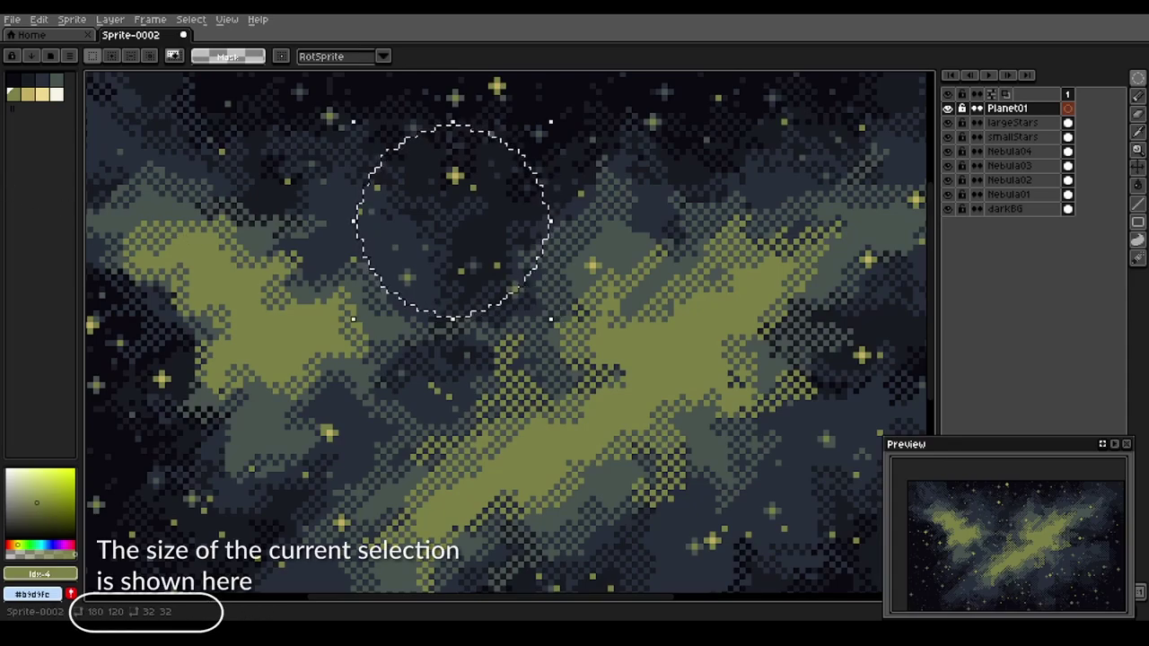
Fill the circular selection with palette colour index 3 and stroke its outline with colour index 5
click(58, 82)
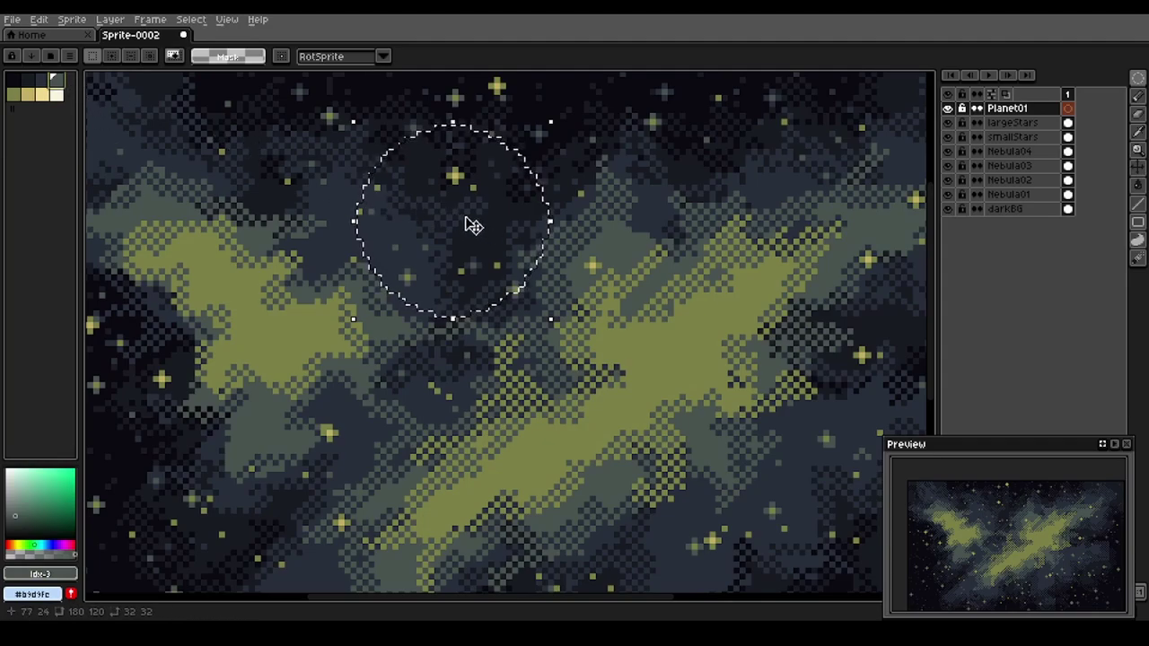
key(f)
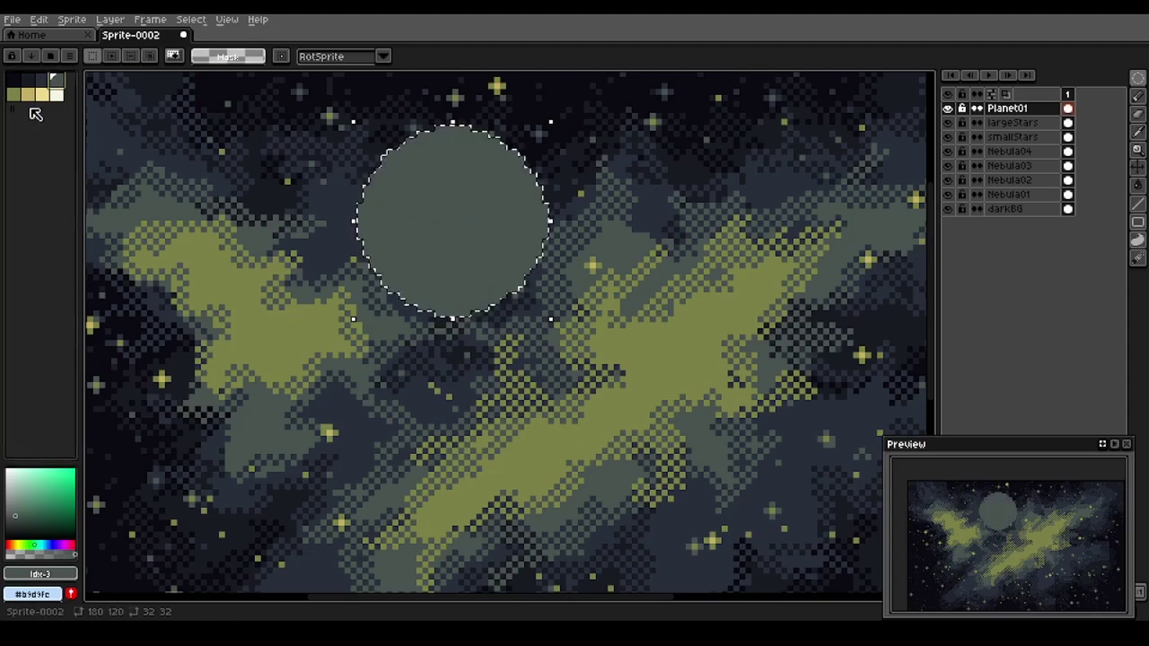
click(32, 93)
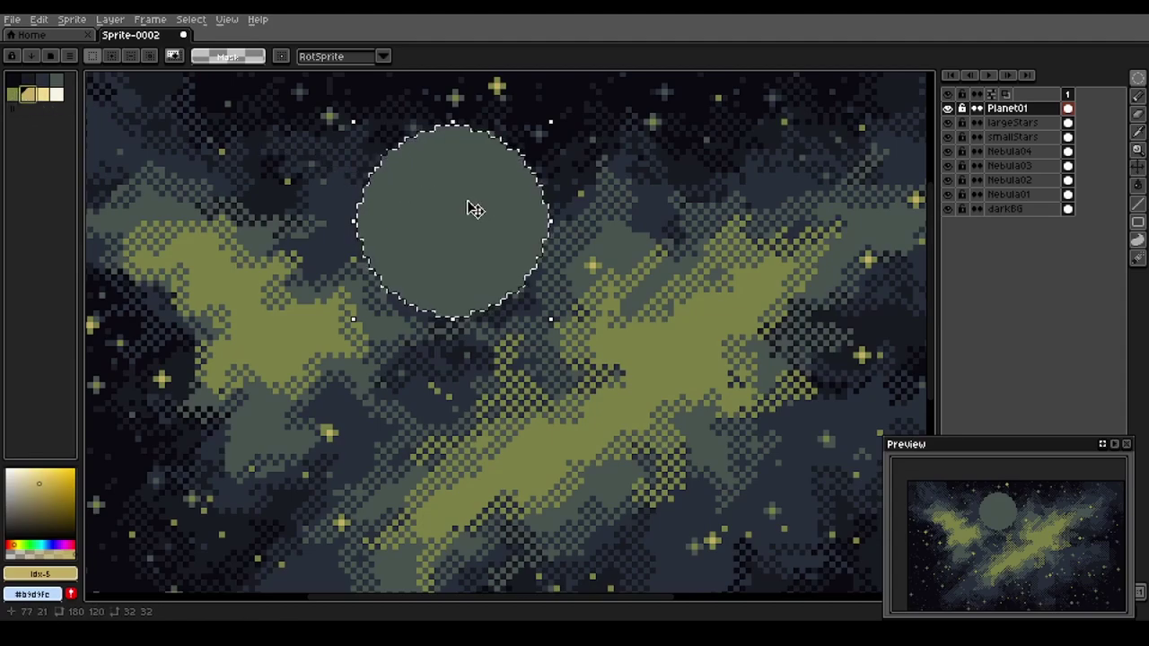
key(s)
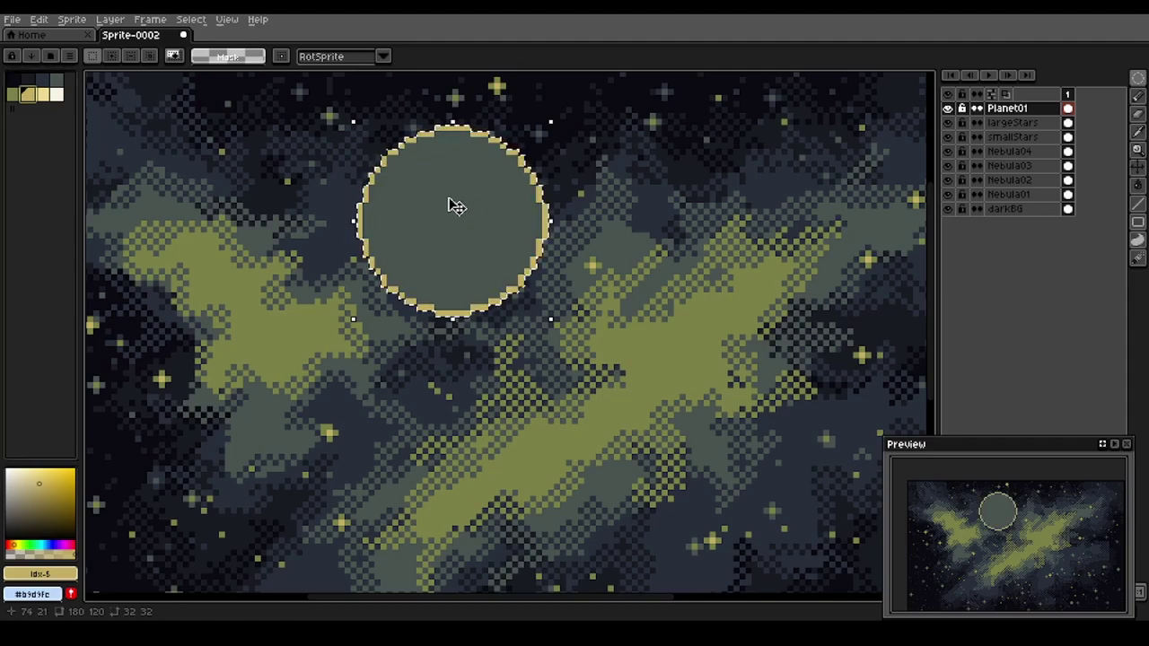
Drop the custom star brush for a plain 1 px Pencil in palette colour index 4 and select the planet's pixels on Planet01
scroll(493, 215, up, 1)
scroll(493, 216, down, 2)
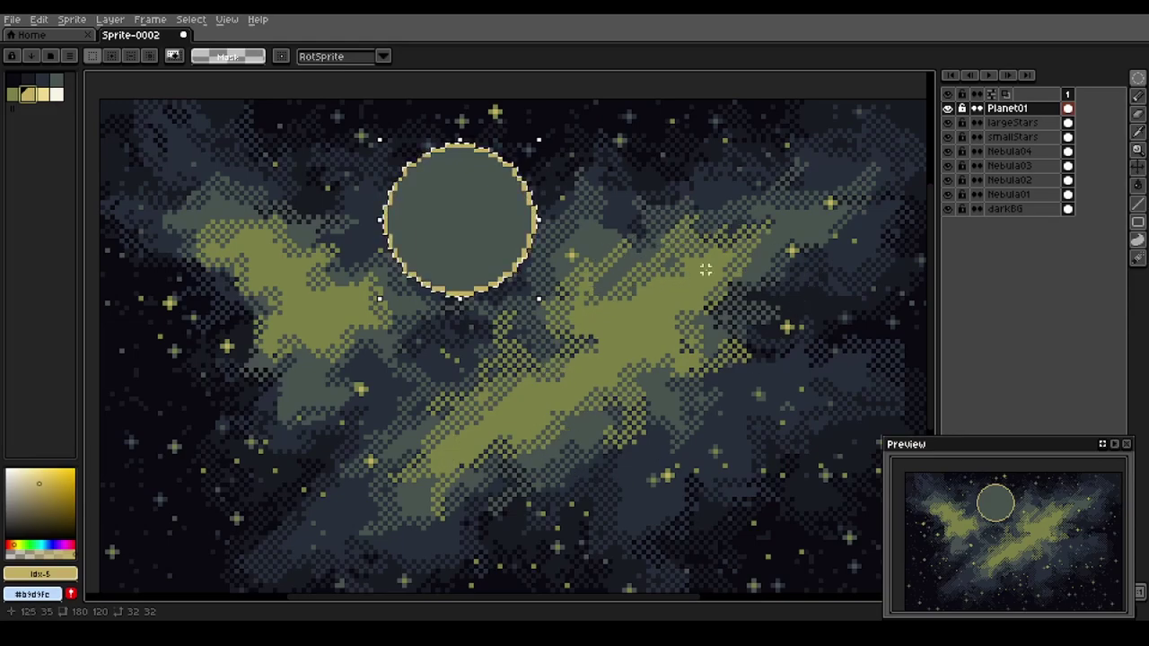
scroll(463, 243, up, 2)
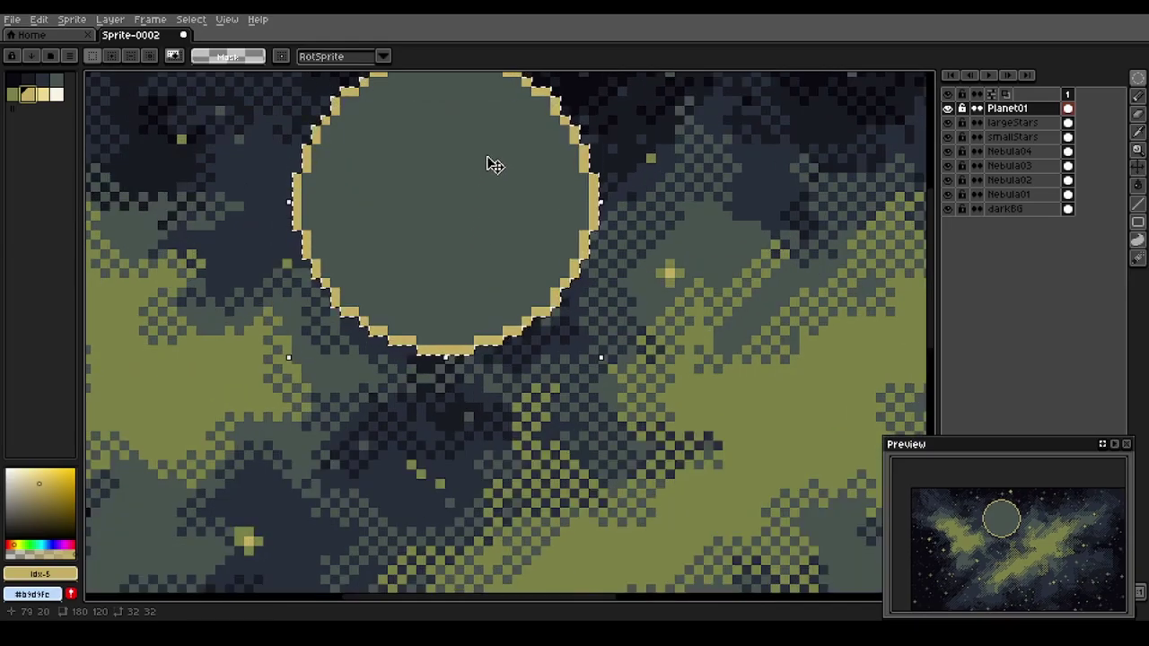
drag(450, 174, 454, 284)
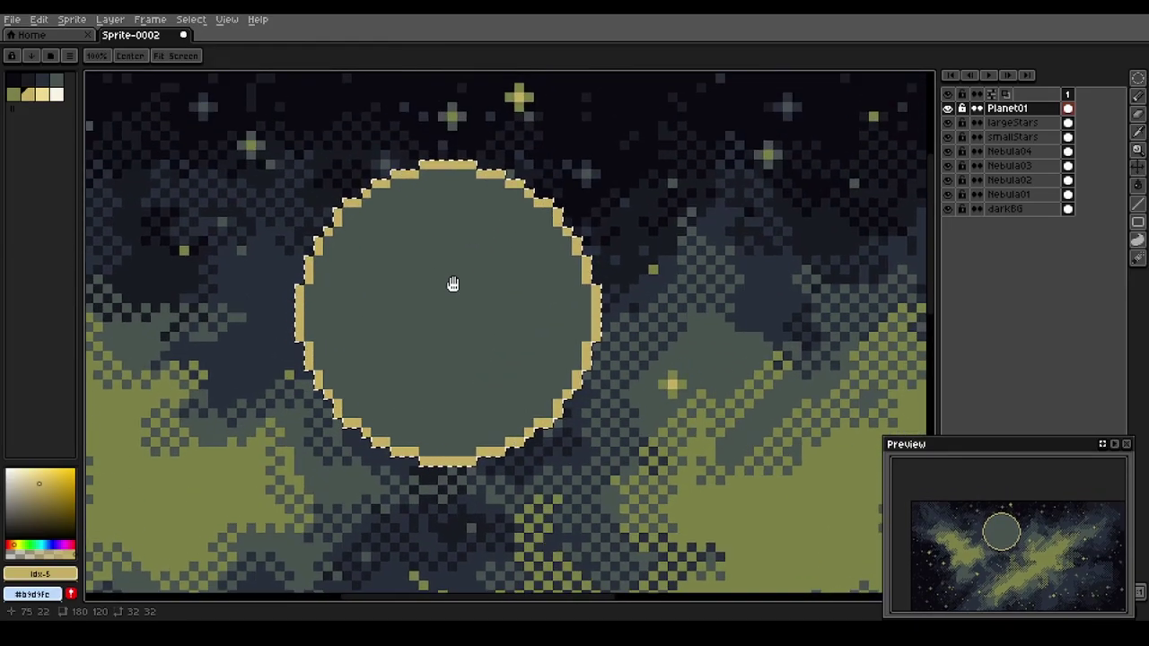
click(15, 96)
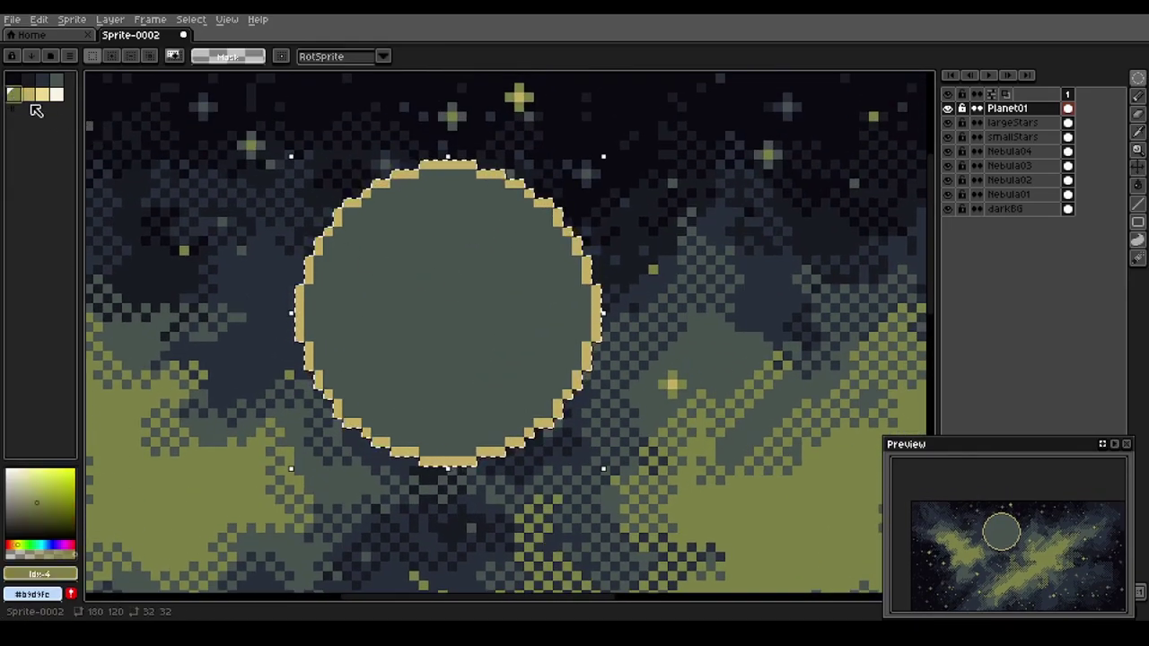
key(b)
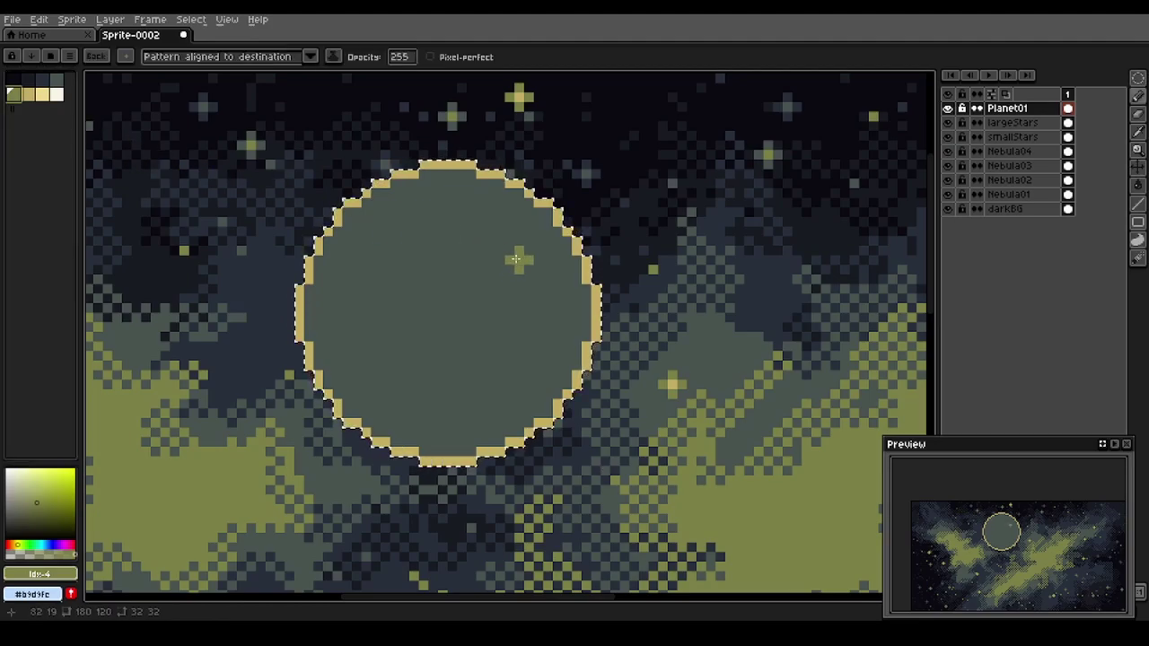
key(Escape)
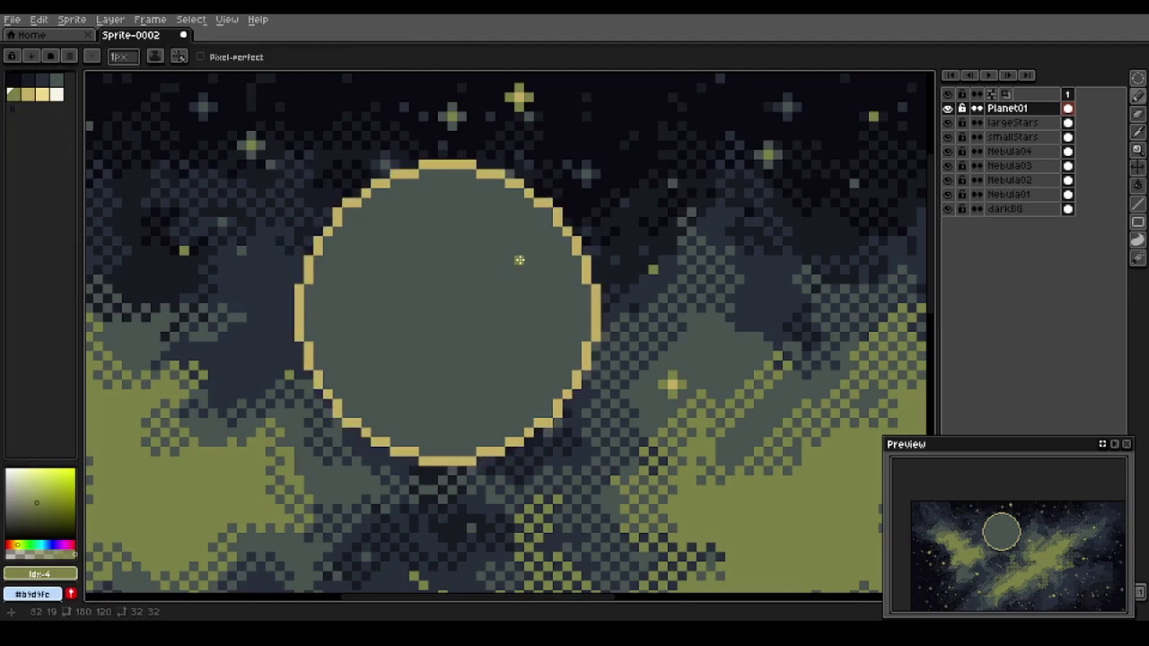
ctrl+click(1004, 110)
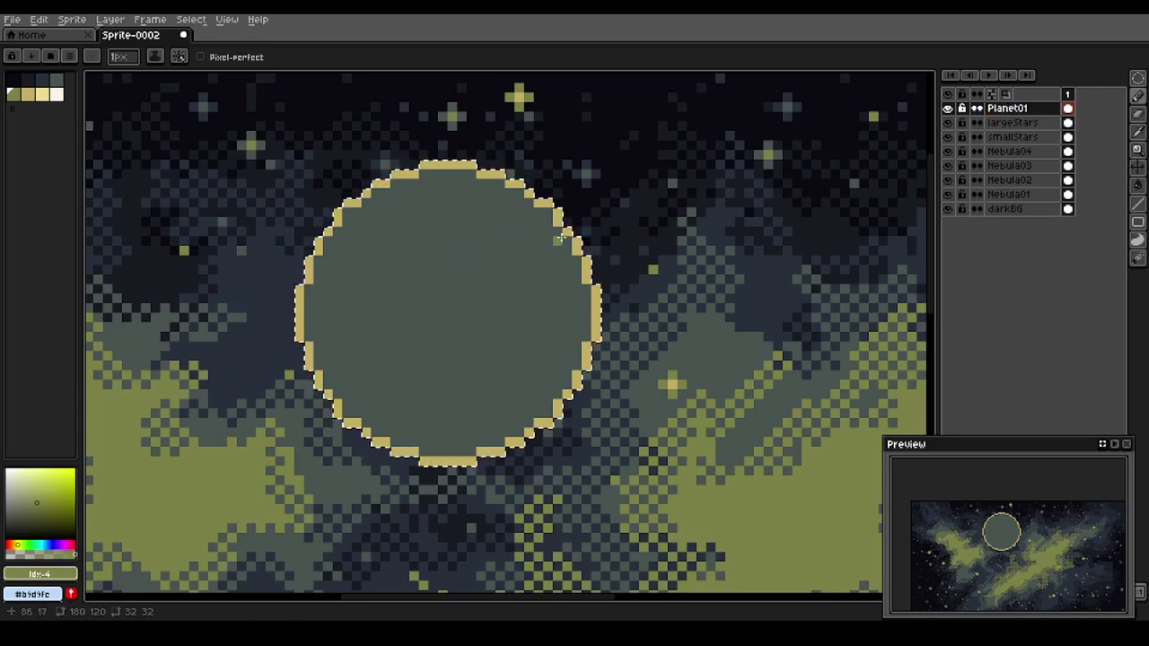
click(564, 233)
drag(558, 224, 544, 203)
key(ctrl+z)
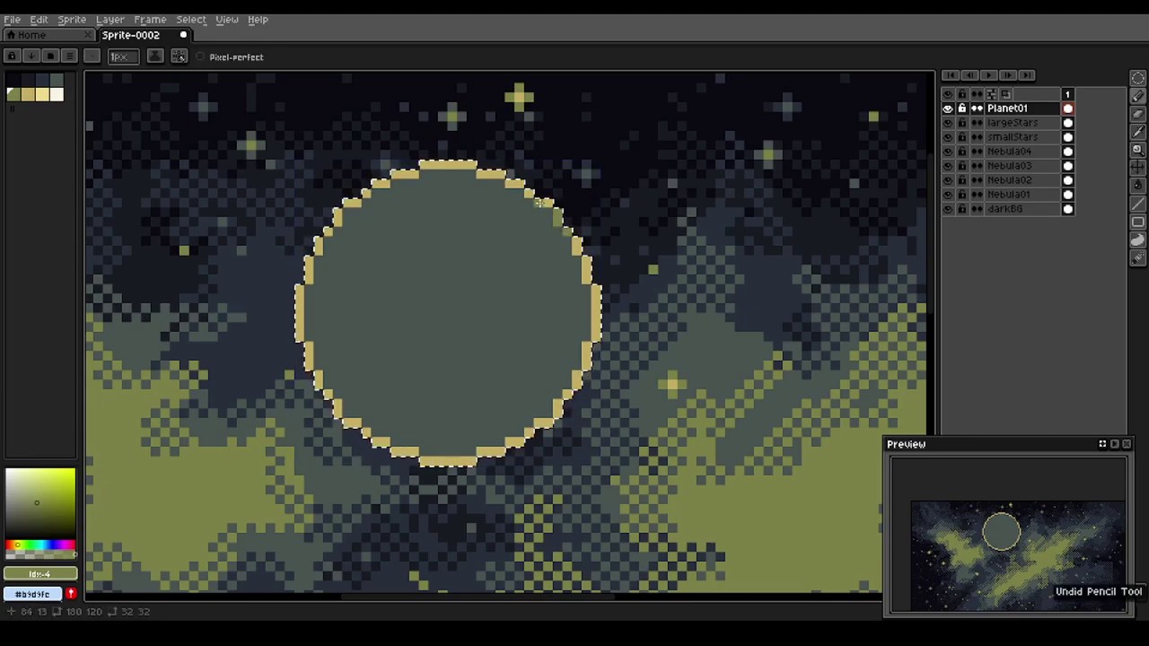
key(ctrl+z)
Recolour the planet's upper and left outline with palette colour index 4 and its lower-right outline with index 6
mouse_move(556, 220)
mouse_down()
mouse_move(471, 166)
mouse_move(414, 165)
mouse_move(365, 190)
mouse_move(310, 244)
mouse_move(296, 307)
mouse_move(308, 365)
mouse_up()
click(500, 175)
click(367, 193)
click(308, 280)
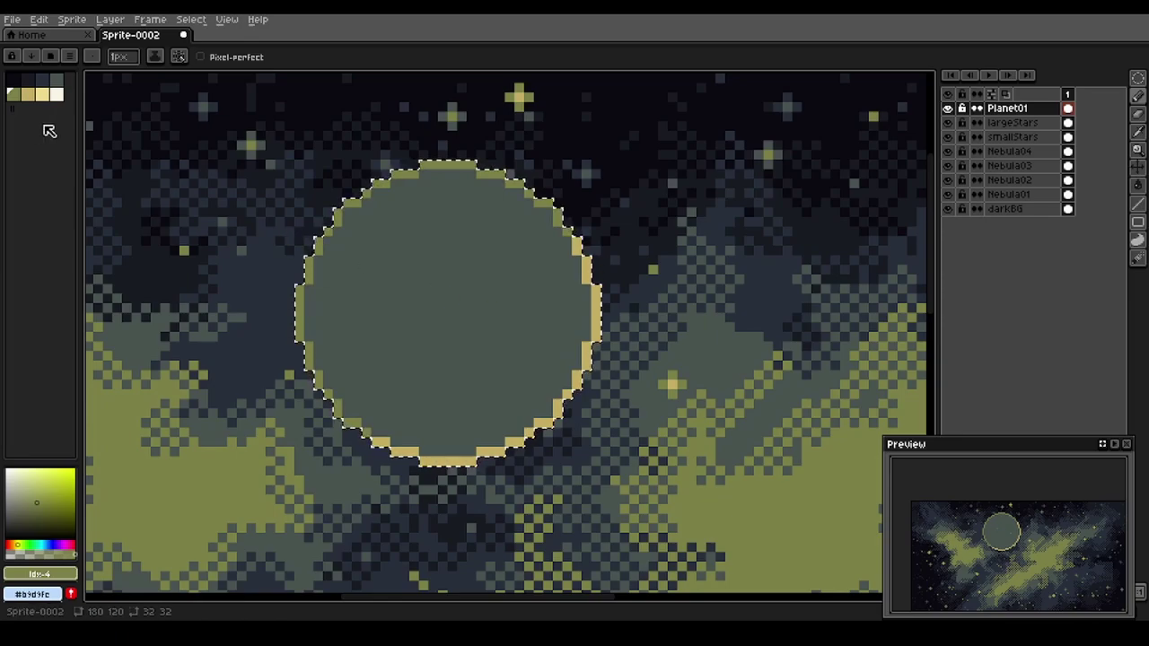
click(45, 96)
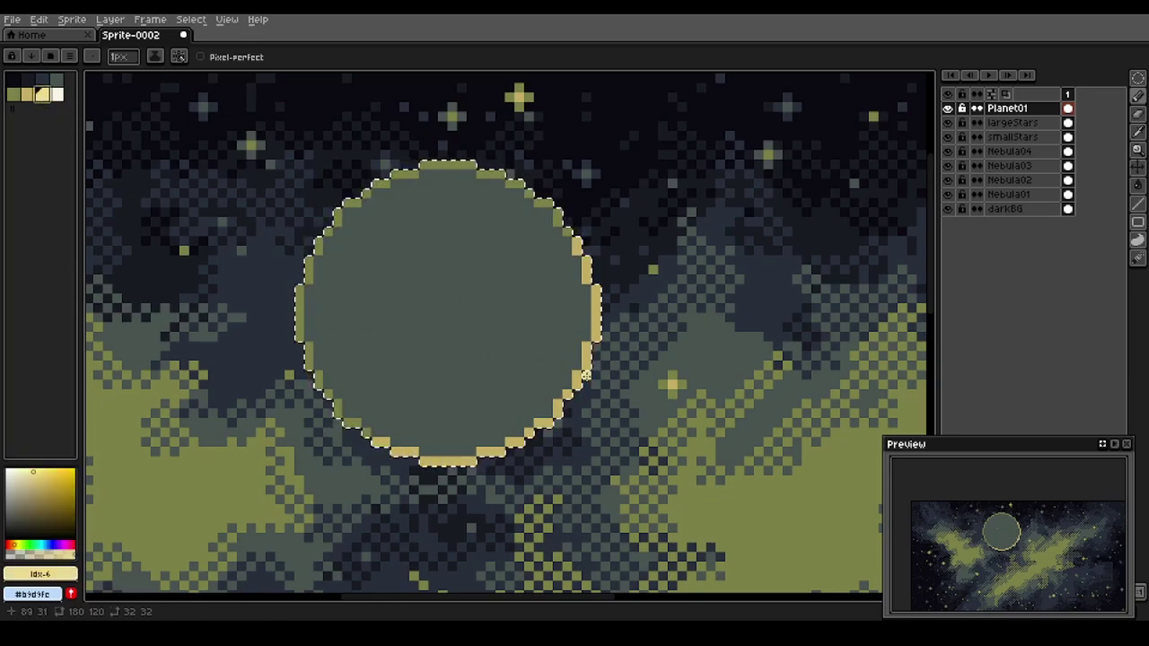
drag(588, 344, 567, 395)
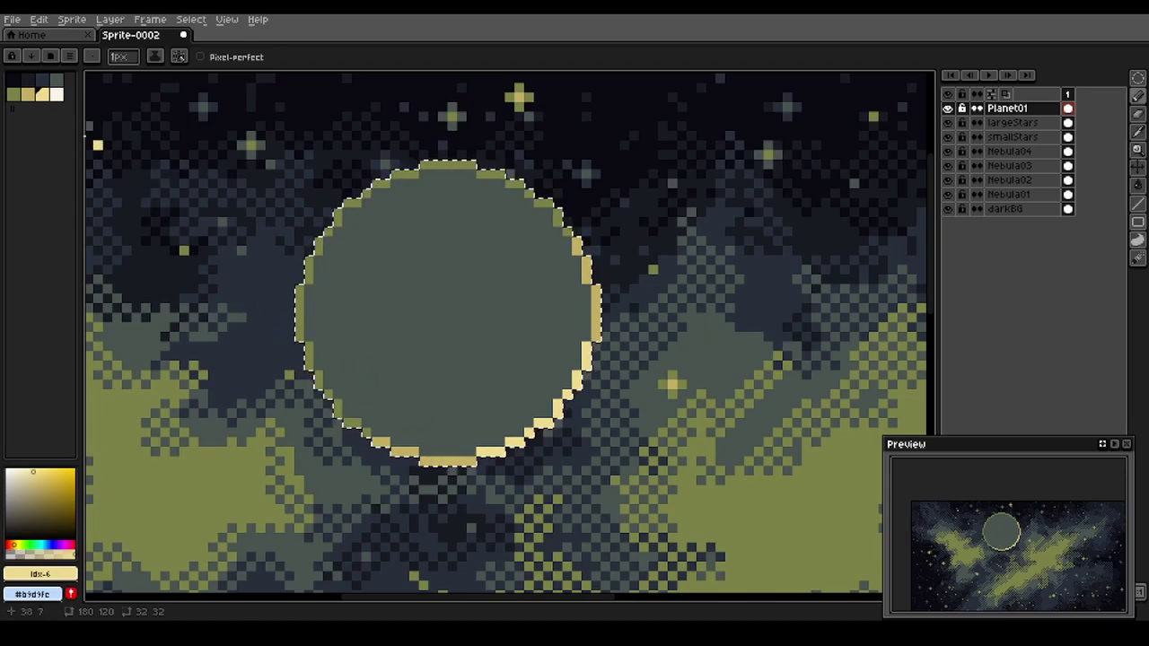
alt+click(447, 164)
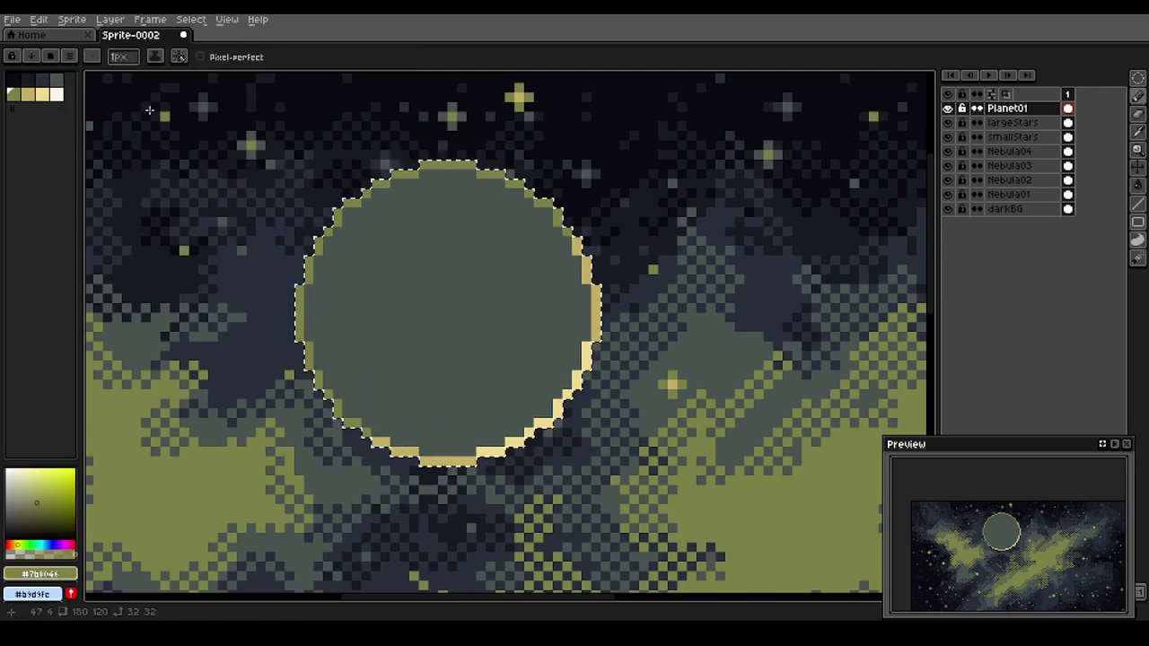
click(62, 82)
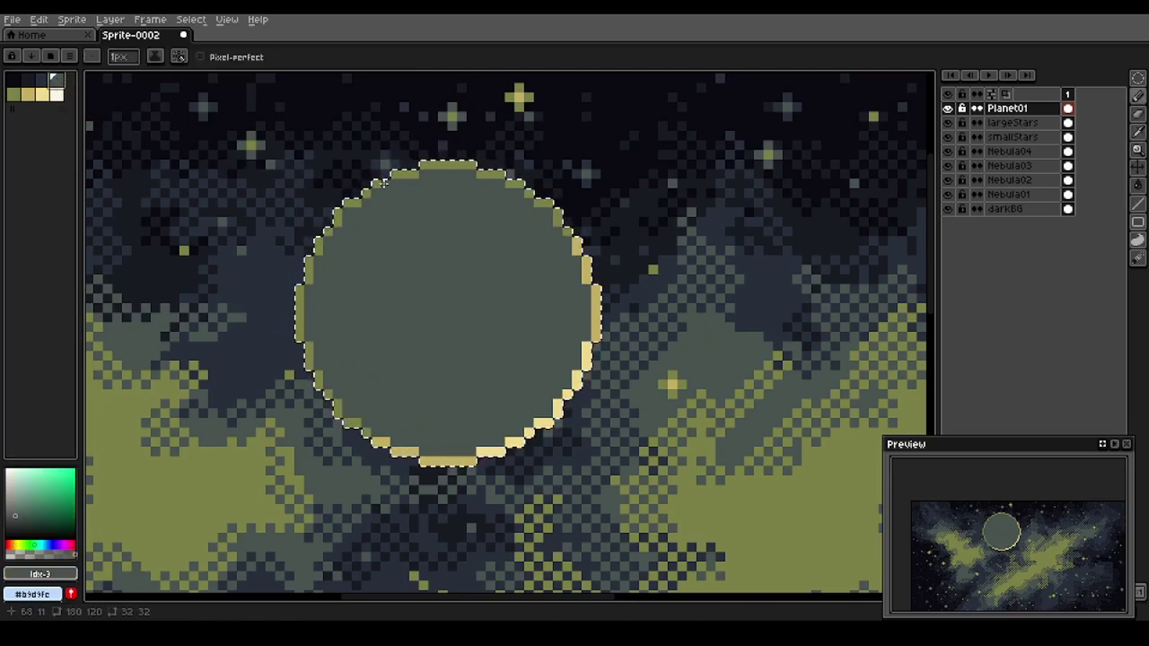
mouse_move(423, 165)
mouse_down()
mouse_move(343, 209)
mouse_move(382, 182)
mouse_up()
key(ctrl+z)
click(43, 81)
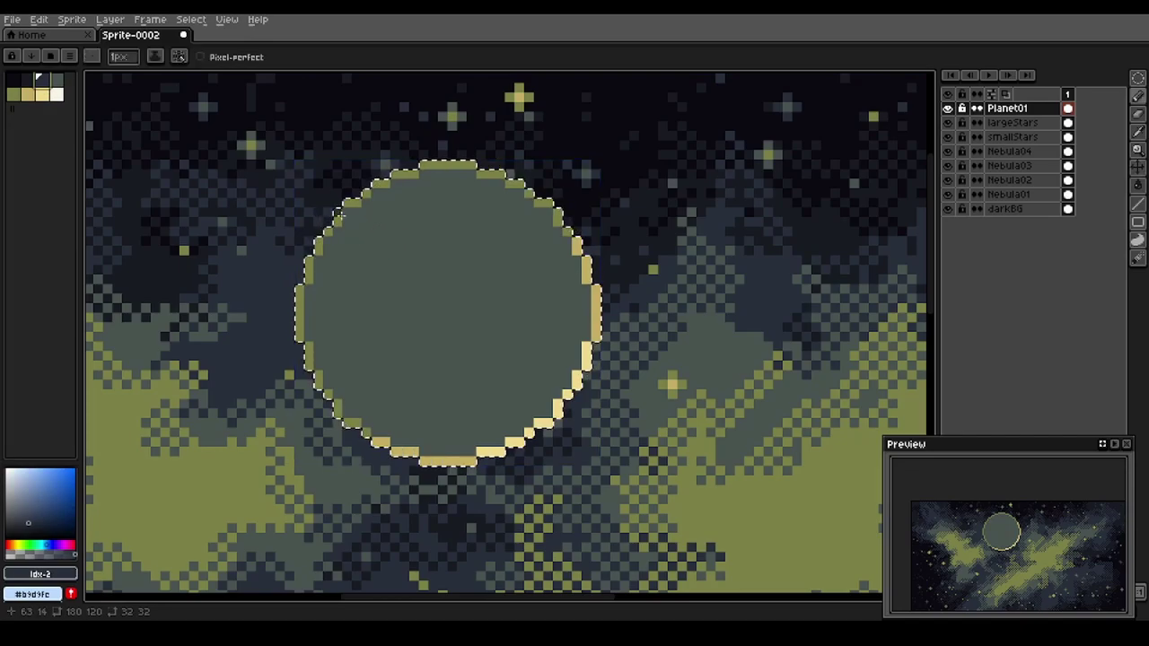
Select the planet's inner fill and paint a shadow crescent along its upper-left edge with a 3 px Pencil in colour index 0
key(w)
click(461, 248)
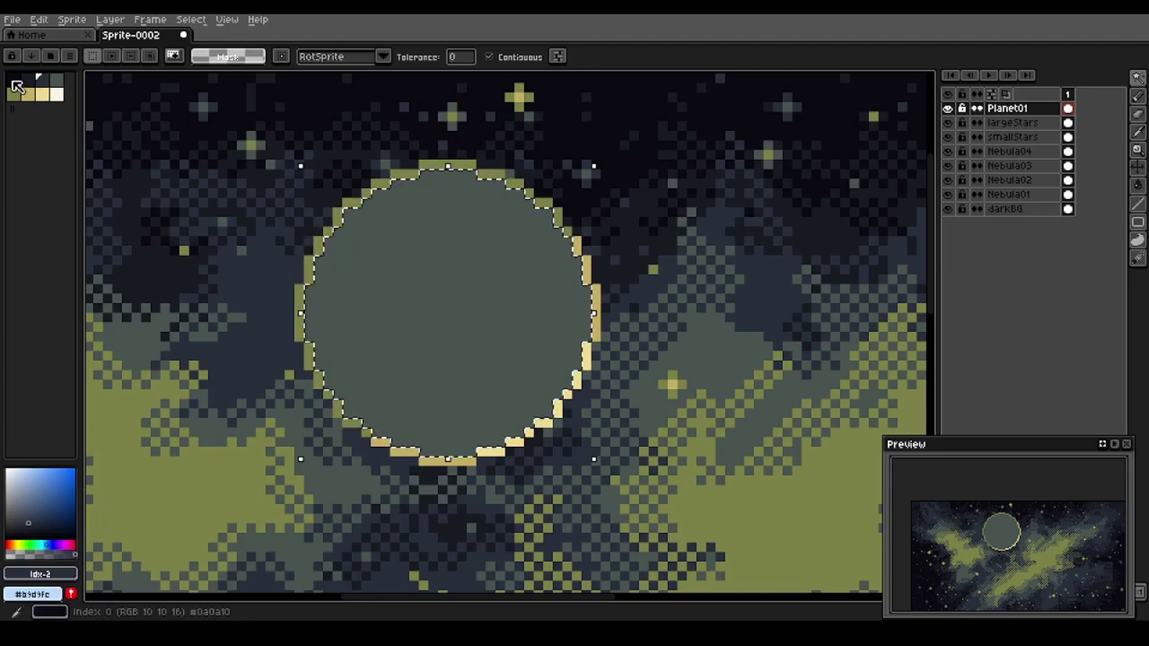
click(17, 86)
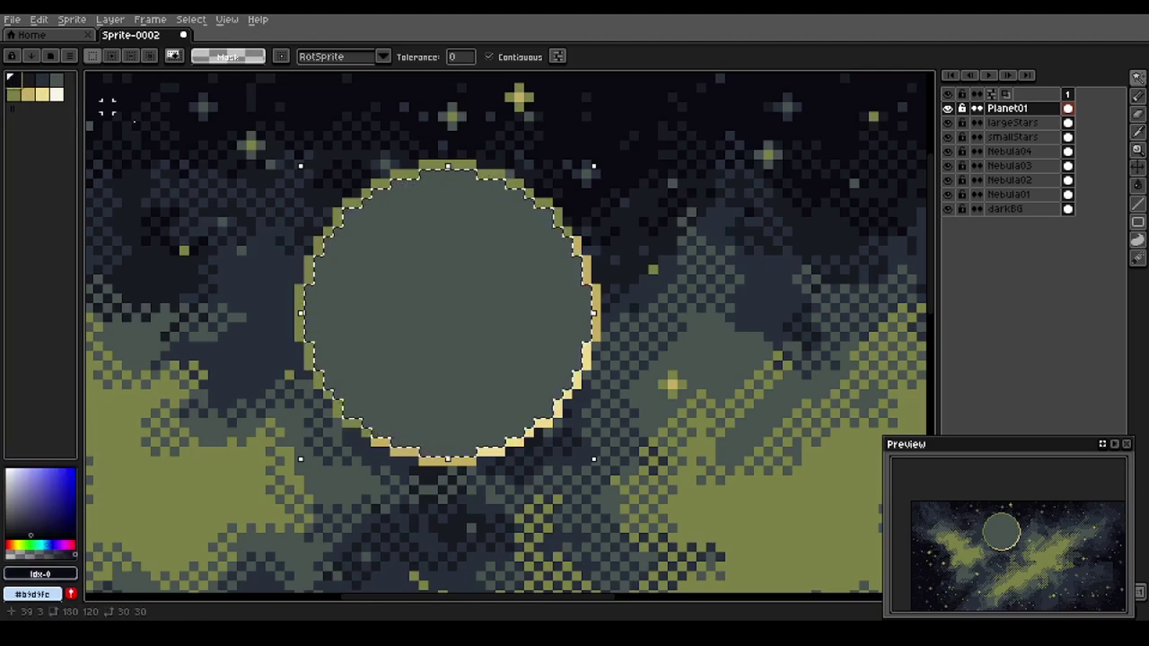
key(b)
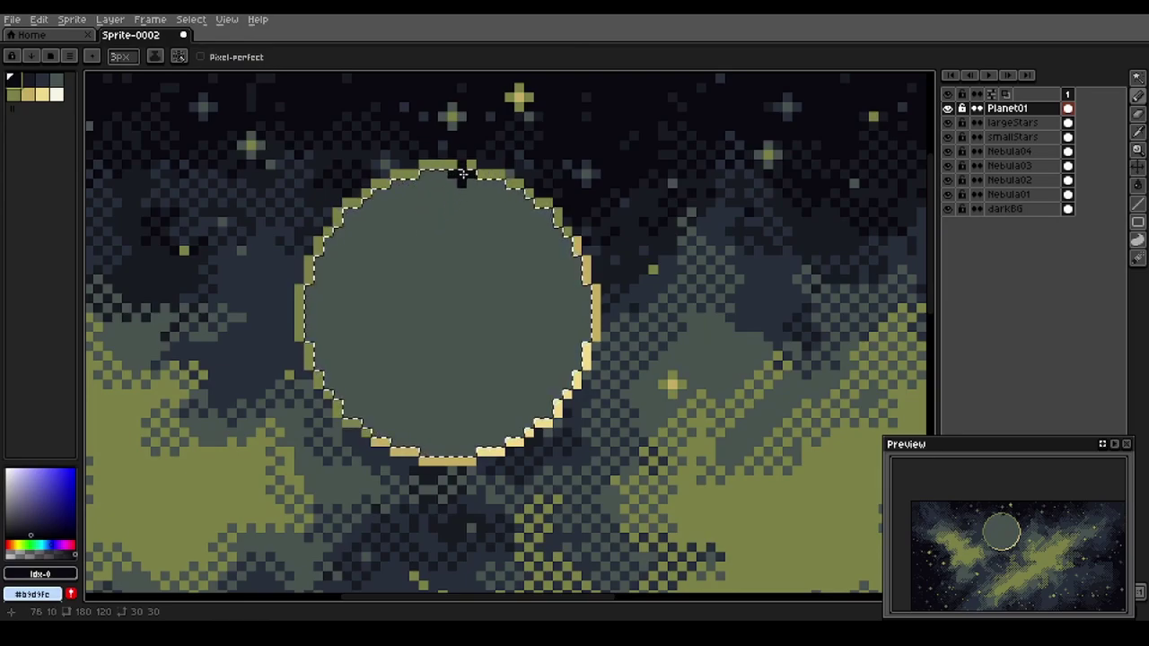
drag(463, 174, 378, 199)
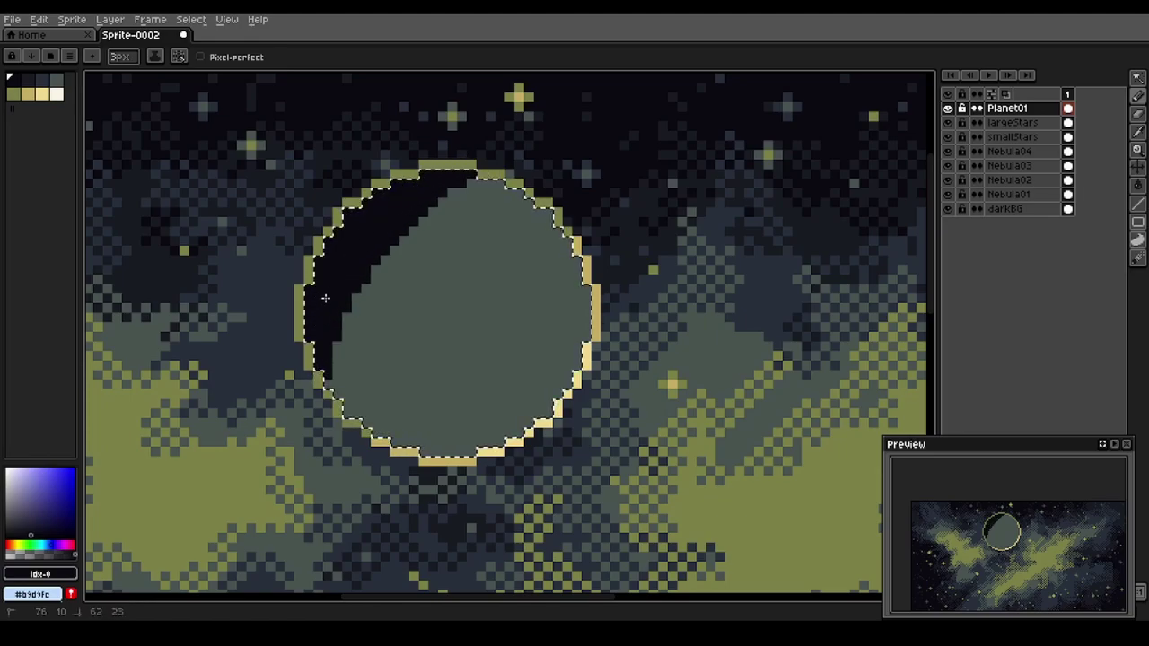
drag(312, 377, 314, 400)
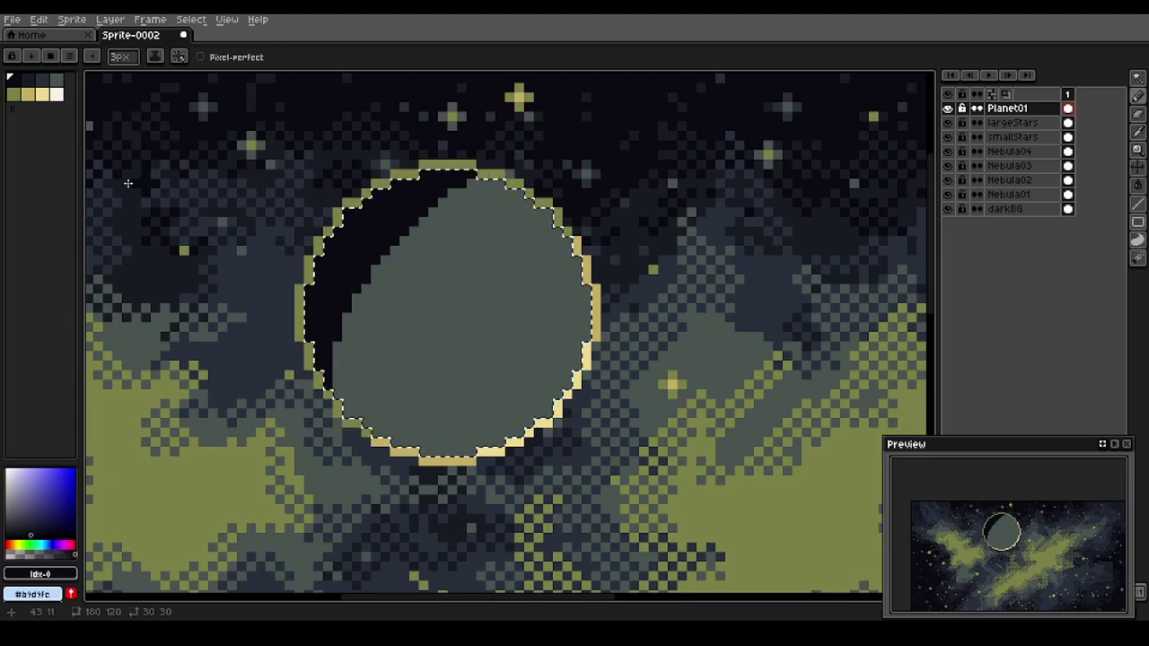
Paint a thin lower-right highlight crescent on the planet in colour #efd98d and a wider band inside it in colour index 5
alt+click(559, 409)
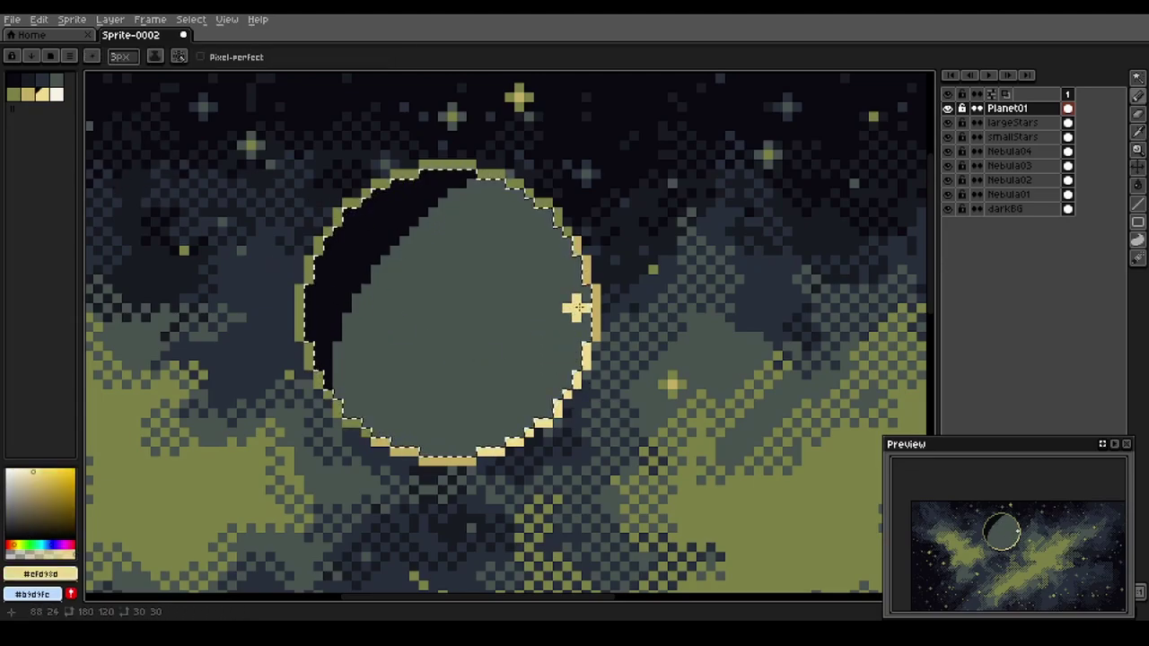
drag(584, 325, 583, 340)
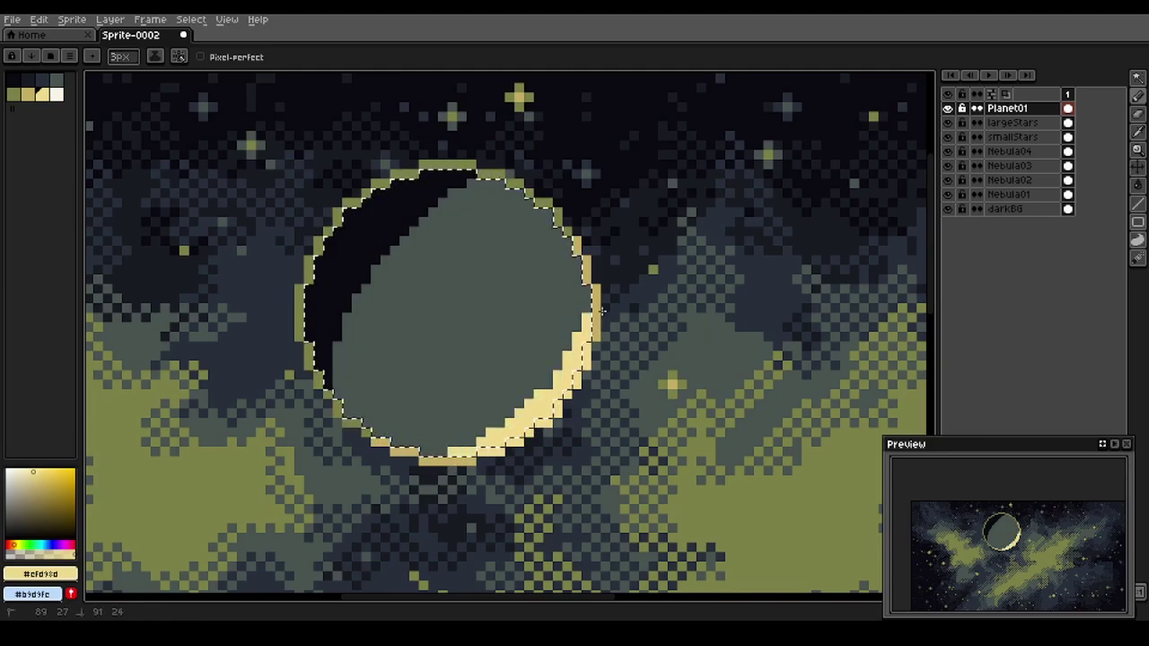
click(27, 94)
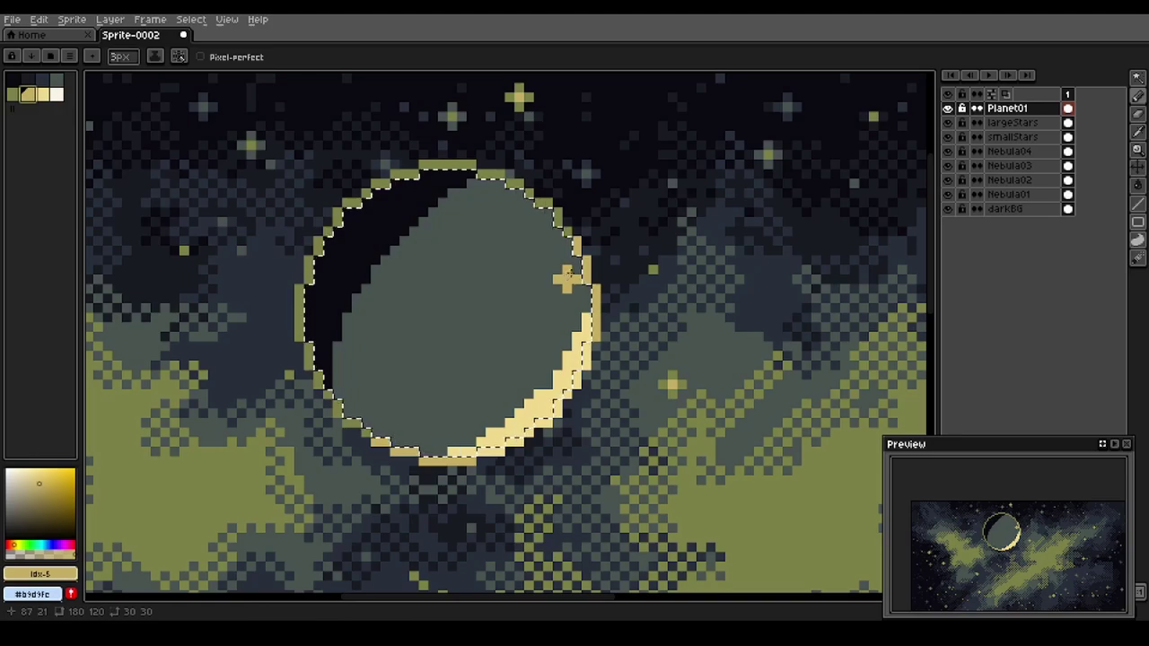
drag(571, 269, 585, 292)
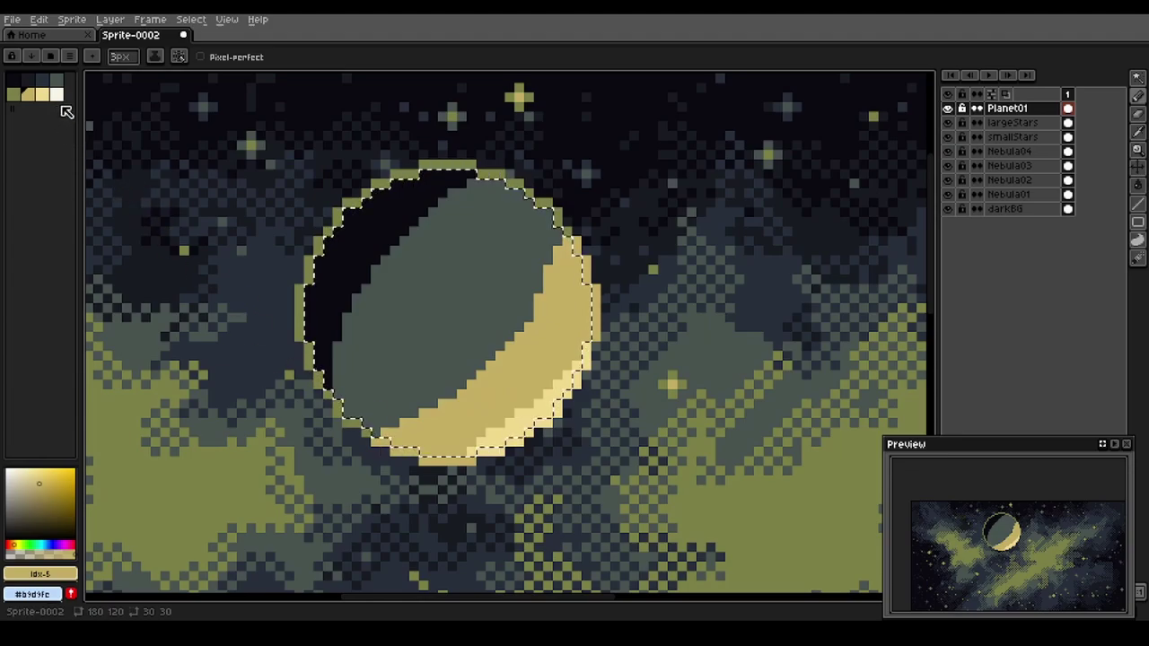
Paint two bands inside the planet's shadow crescent, first in colour index 1 and beside it in colour index 2
click(365, 241)
alt+click(359, 241)
click(29, 80)
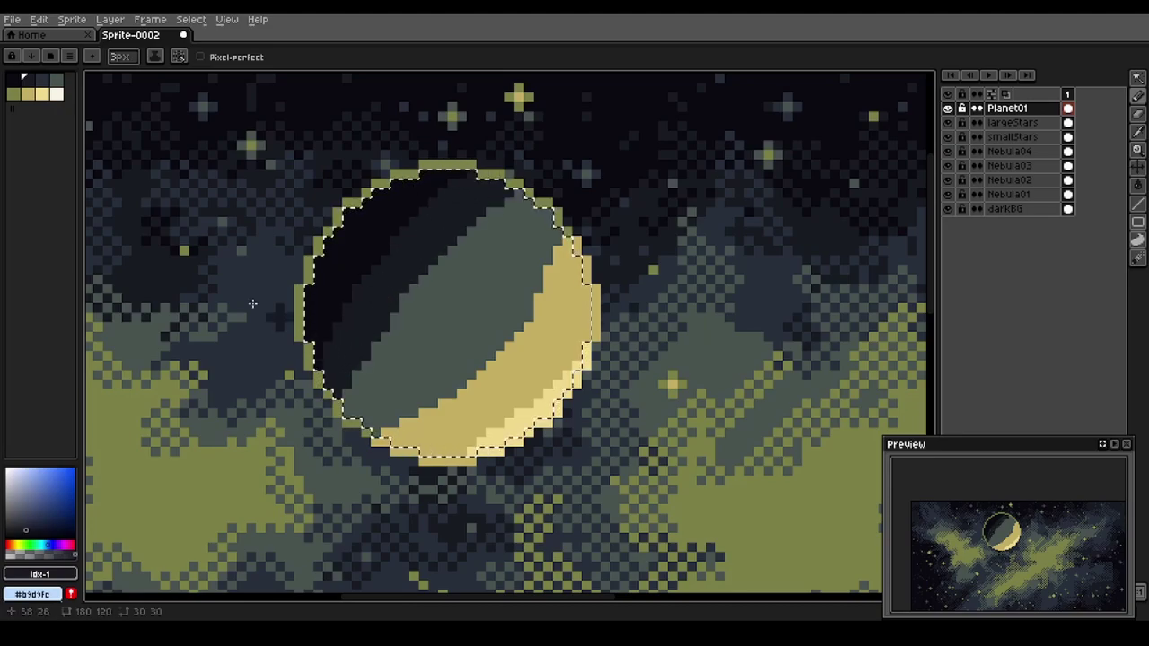
alt+click(454, 275)
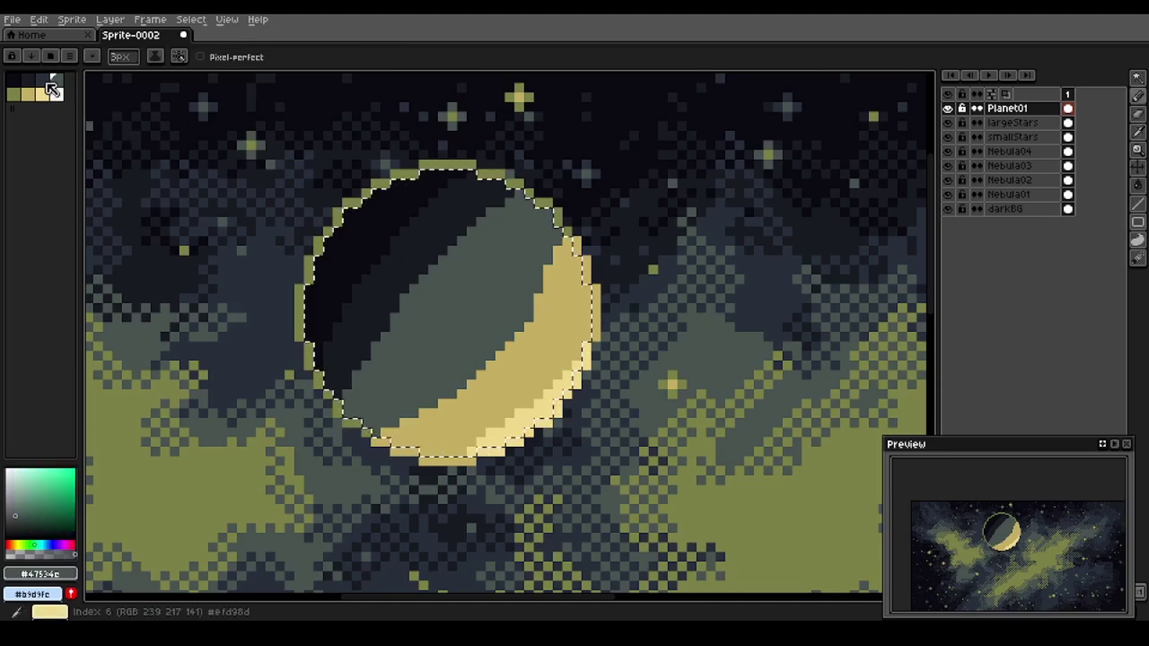
alt+click(444, 185)
drag(523, 204, 491, 229)
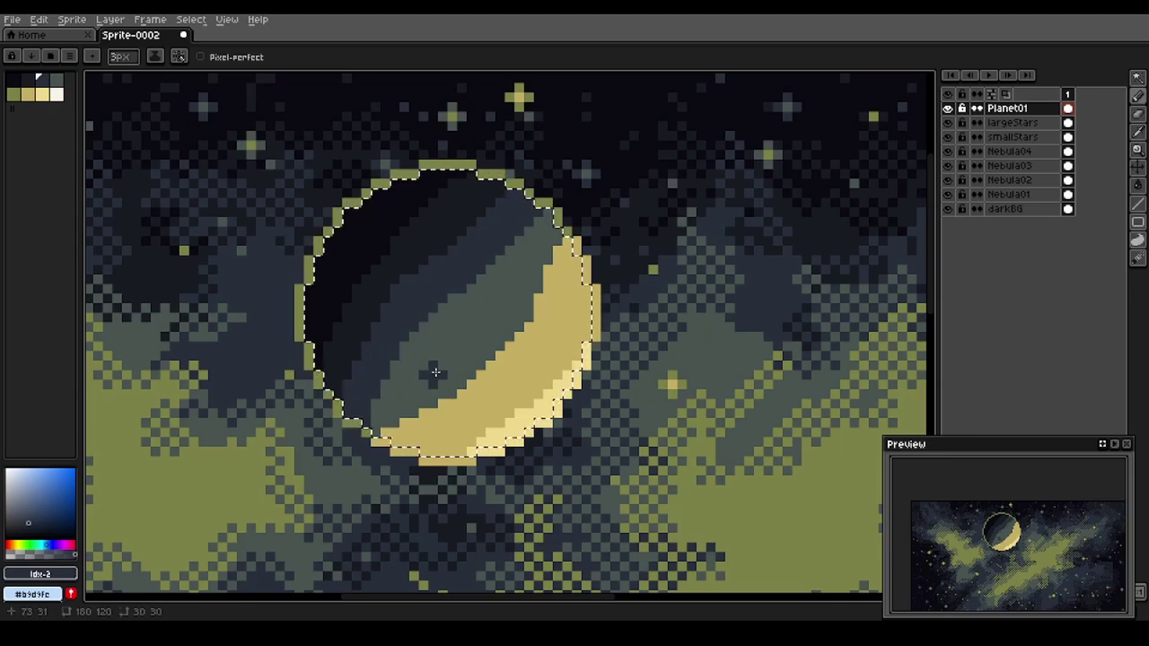
Deselect the planet and place a single #181b22 pixel with a 1 px Pencil in the black shadow, diagonal to the second-darkest band
scroll(403, 212, up, 2)
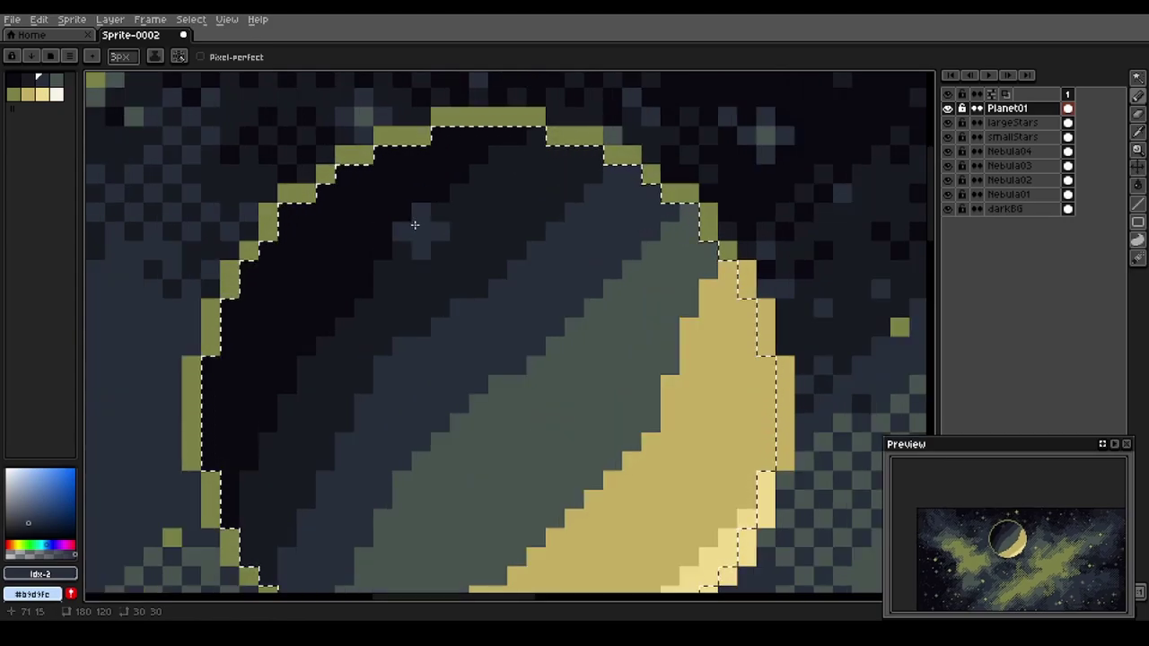
key(ctrl+d)
key(minus)
key(minus)
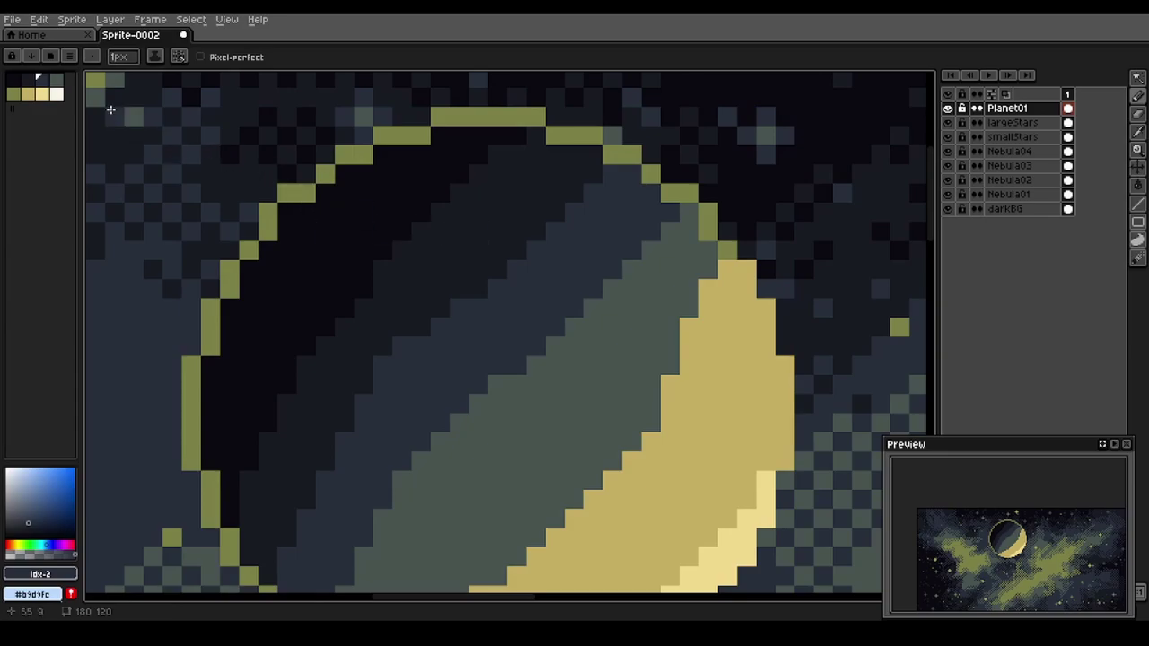
alt+click(443, 225)
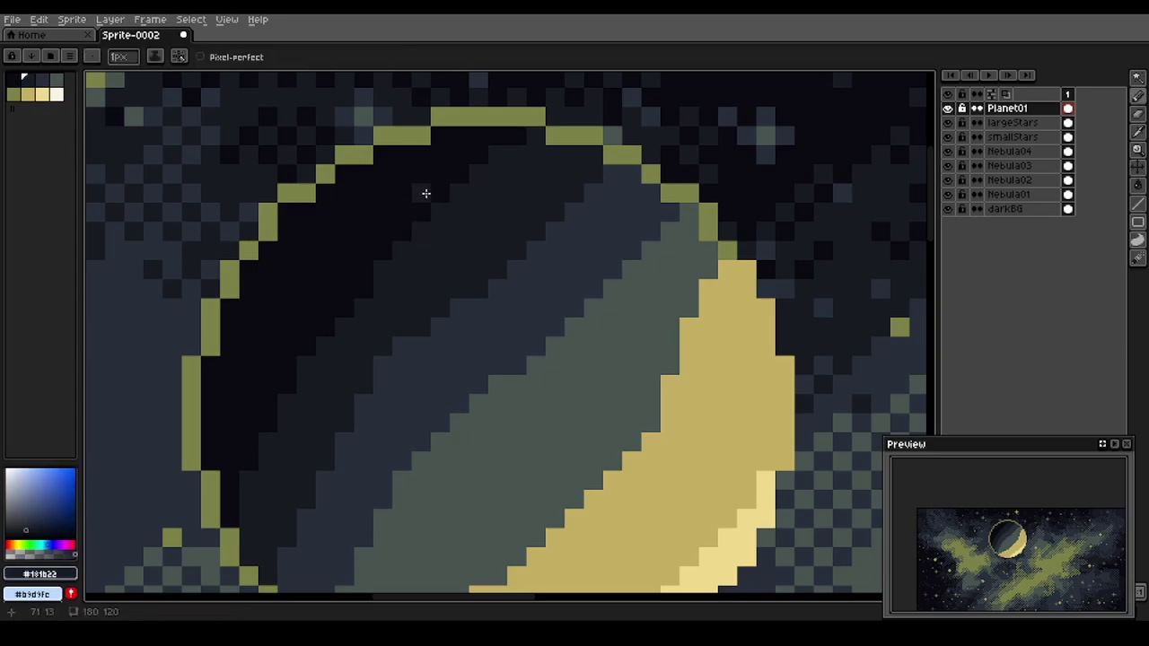
Capture a 2 × 2 px checker sample there as a custom brush and dither the border between the planet's two darkest bands
key(m)
drag(421, 189, 453, 222)
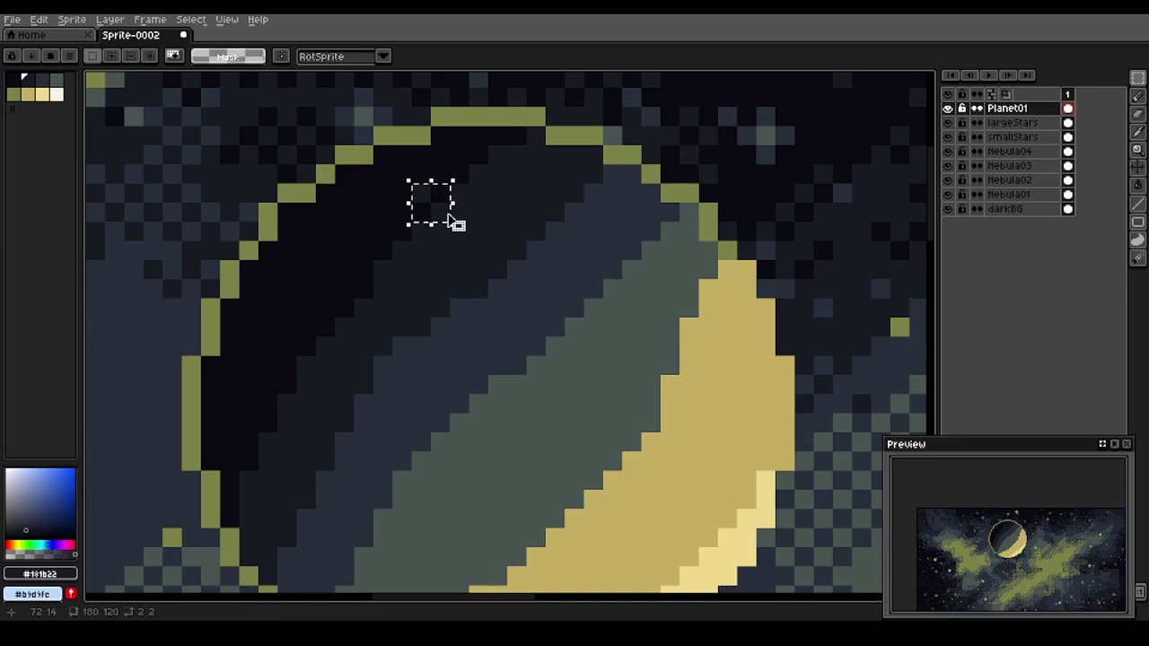
key(ctrl+b)
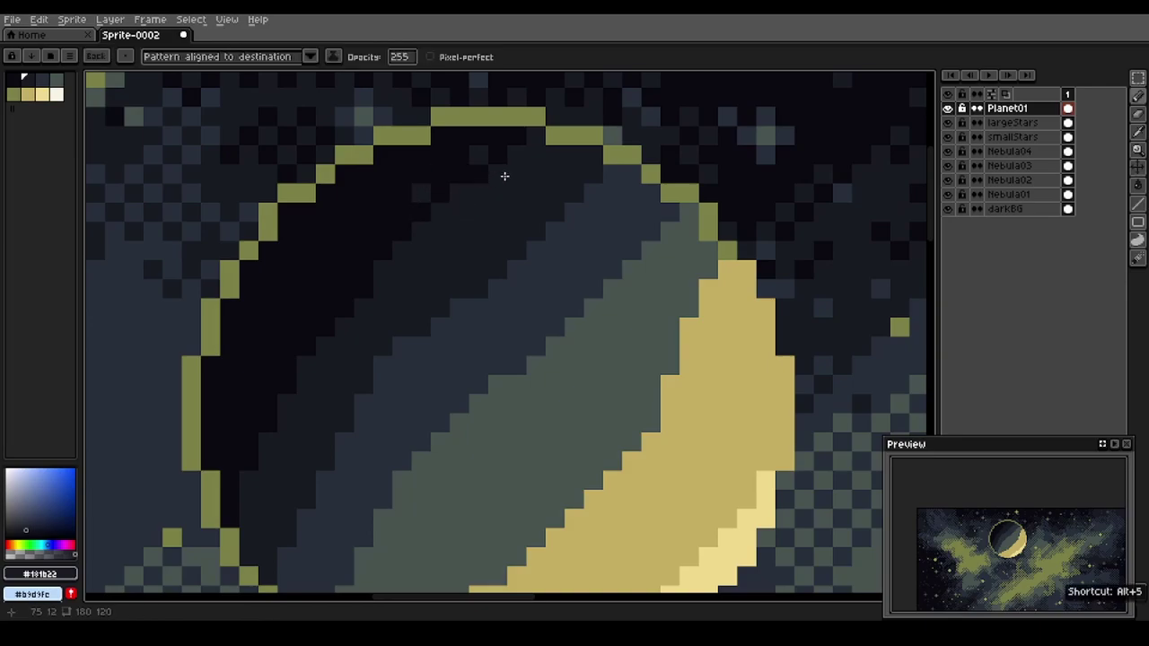
mouse_move(505, 176)
mouse_down()
mouse_move(447, 207)
mouse_move(459, 228)
mouse_move(403, 232)
mouse_move(349, 269)
mouse_move(355, 309)
mouse_move(334, 339)
mouse_move(336, 370)
mouse_move(279, 332)
mouse_move(271, 453)
mouse_move(287, 464)
mouse_move(349, 440)
mouse_up()
Dither the border between the planet's second and third darkest bands with the checker brush, using #272f3b and #181b22
alt+click(412, 347)
alt+click(402, 306)
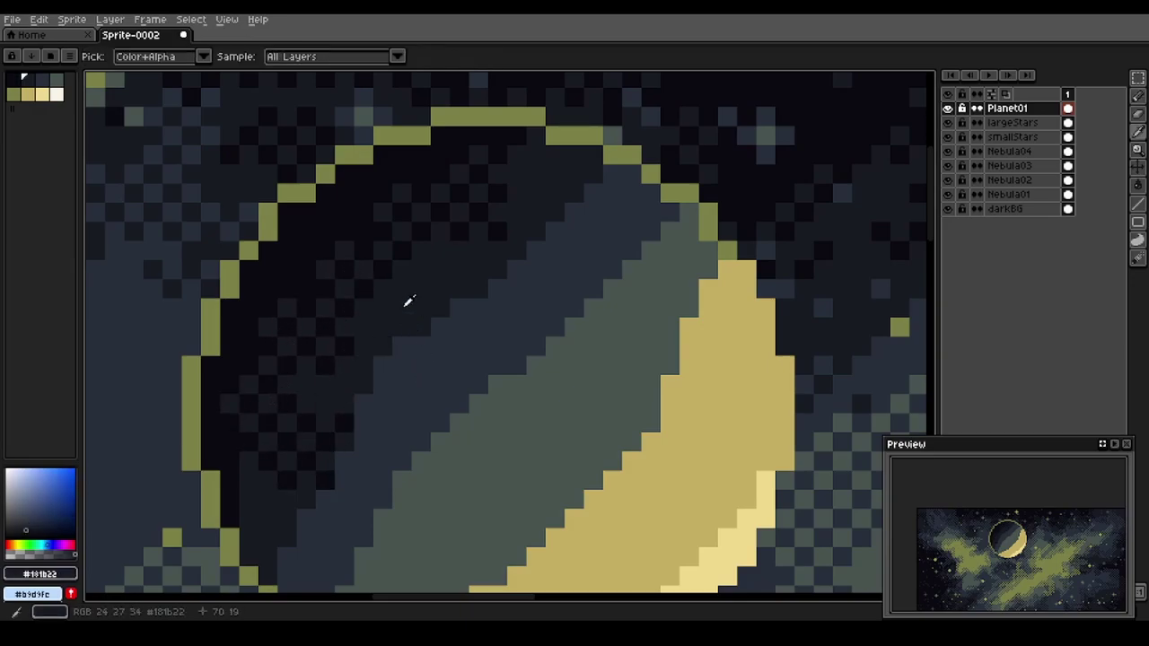
alt+click(409, 355)
alt+right_click(401, 316)
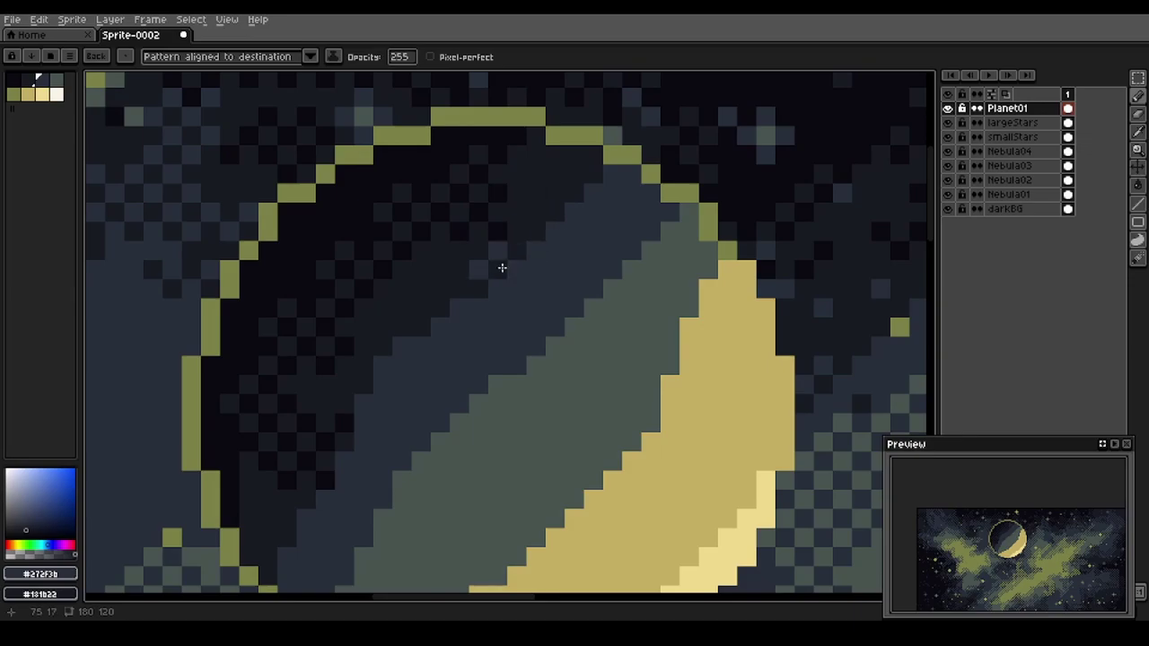
key(i)
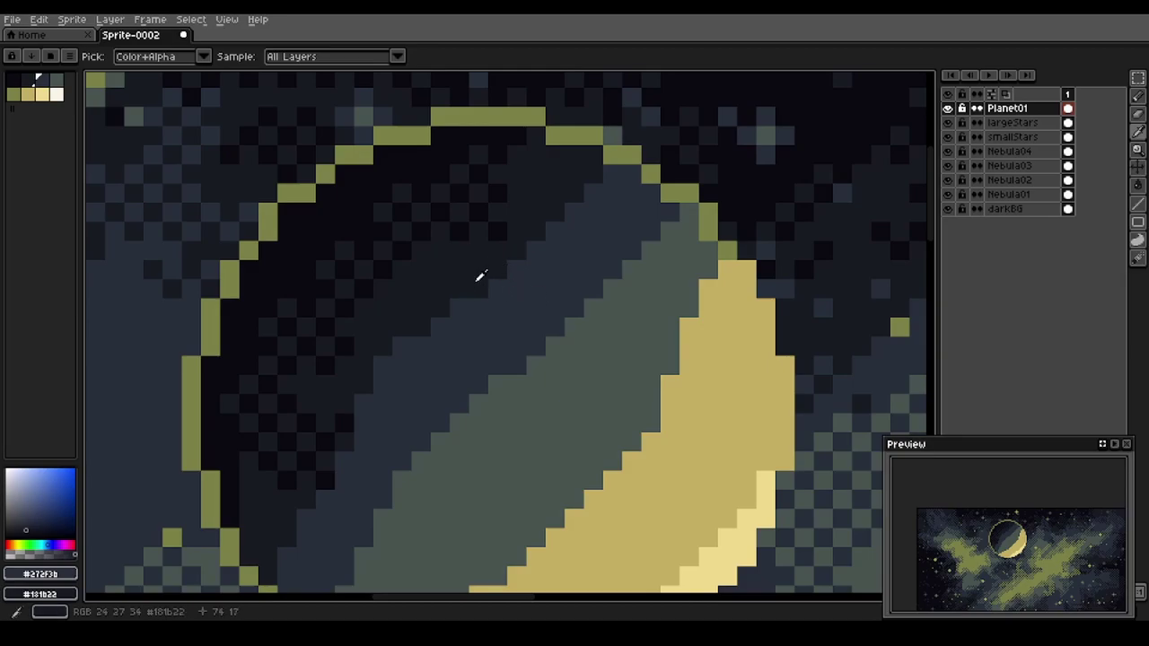
key(b)
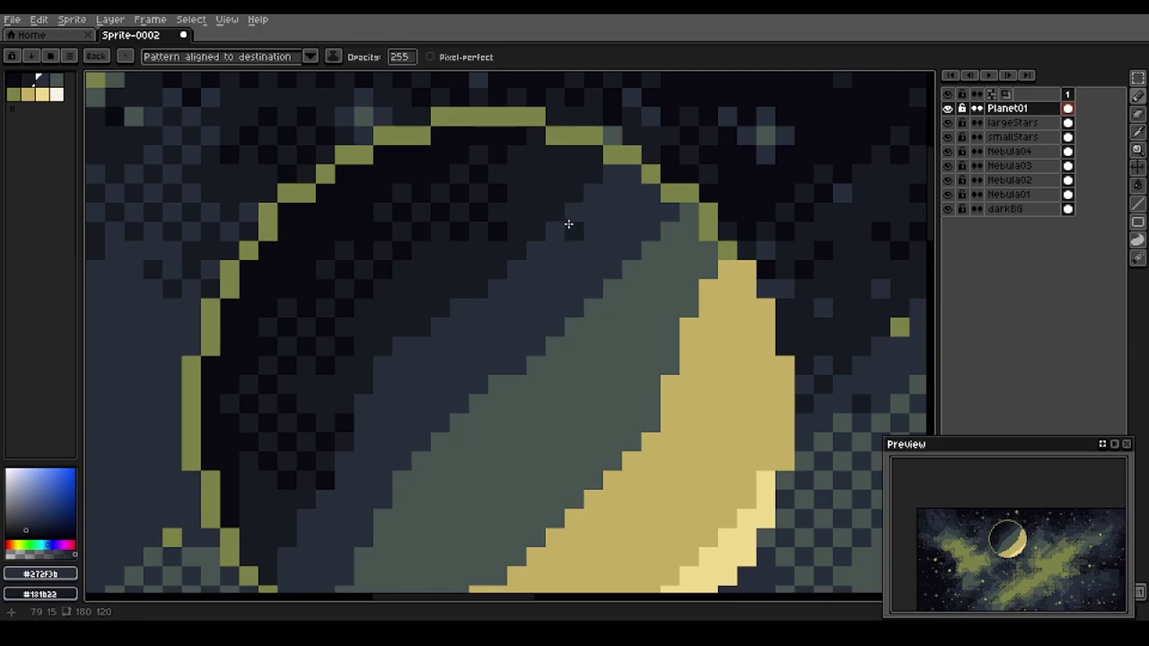
mouse_move(573, 188)
mouse_down()
mouse_move(605, 226)
mouse_move(562, 192)
mouse_move(590, 208)
mouse_move(586, 228)
mouse_move(483, 258)
mouse_move(515, 296)
mouse_move(467, 270)
mouse_move(459, 384)
mouse_move(442, 372)
mouse_move(450, 320)
mouse_move(331, 378)
mouse_up()
key(space)
mouse_move(294, 432)
mouse_down()
mouse_move(329, 449)
mouse_move(375, 429)
mouse_move(396, 361)
mouse_move(505, 320)
mouse_move(470, 302)
mouse_move(529, 189)
mouse_move(617, 201)
mouse_move(648, 149)
mouse_move(608, 130)
mouse_move(614, 232)
mouse_up()
Dither the border between the planet's #272f3b band and the grey-green #47534e band with the checker brush
key(alt)
alt+right_click(472, 319)
mouse_move(531, 251)
mouse_down()
mouse_move(490, 275)
mouse_move(449, 329)
mouse_move(502, 368)
mouse_move(435, 380)
mouse_move(400, 446)
mouse_up()
Dither the border between the planet's grey-green #47534e band and the golden #c5af63 band with the checker brush
alt+click(531, 401)
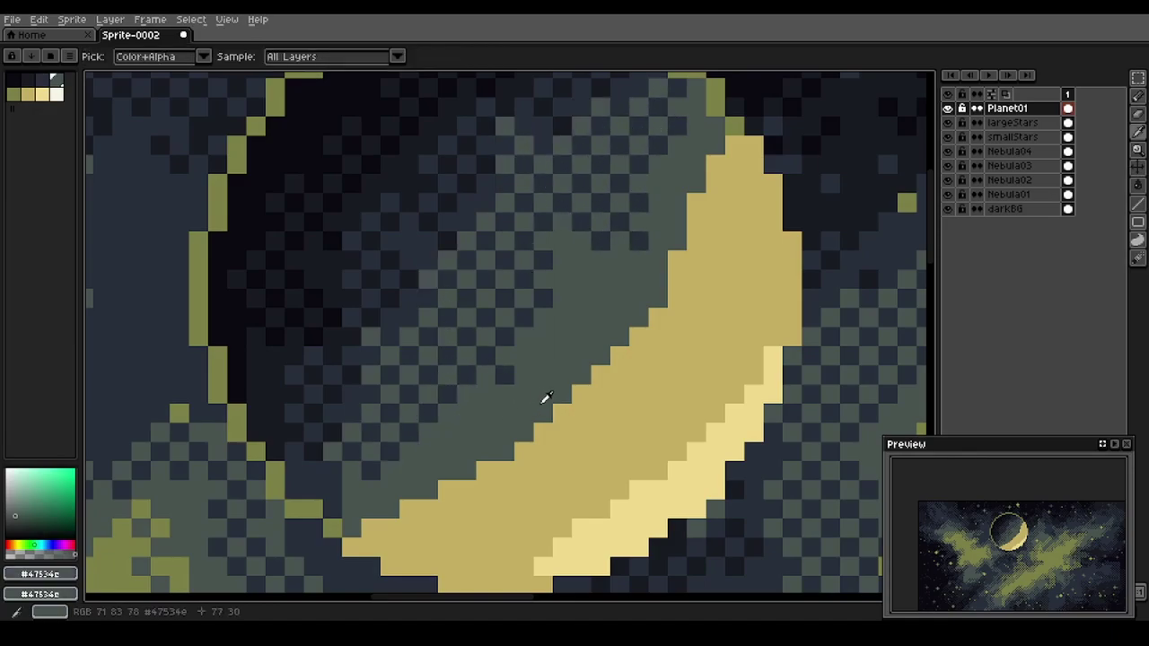
alt+right_click(558, 420)
mouse_move(506, 451)
mouse_down()
mouse_move(415, 520)
mouse_move(567, 435)
mouse_move(596, 290)
mouse_move(674, 301)
mouse_move(677, 205)
mouse_move(745, 277)
mouse_move(731, 281)
mouse_up()
drag(669, 306, 677, 319)
Dither the inner edge of the planet's bright highlight crescent with the checker brush in #efd98d and #c5af63
alt+click(722, 422)
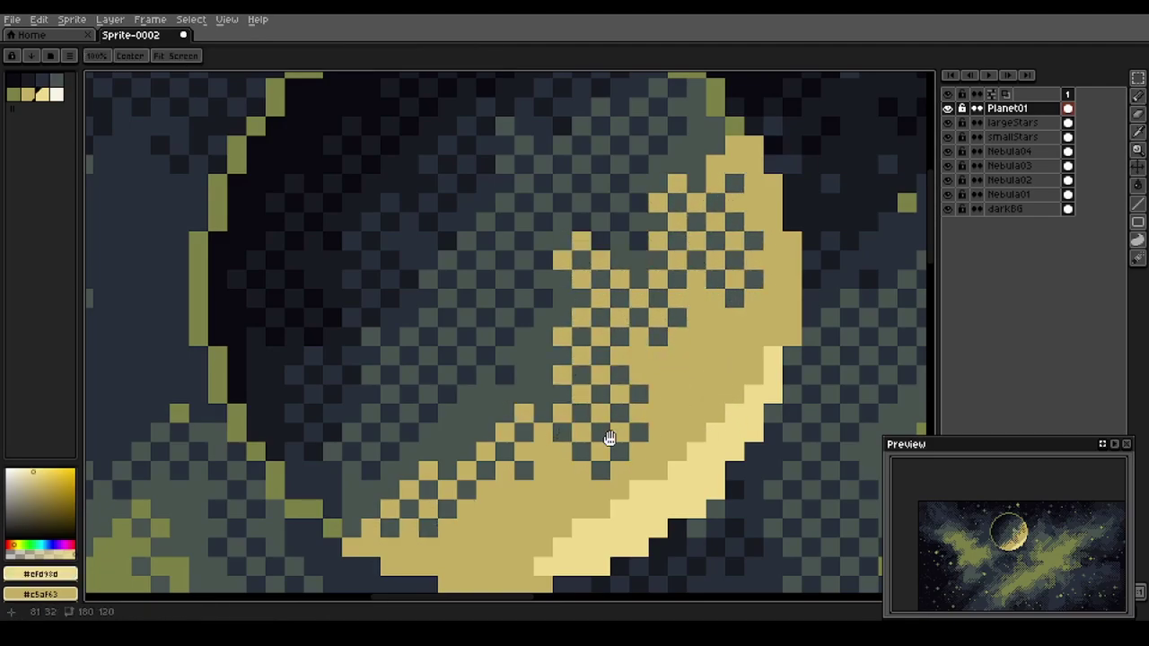
drag(608, 439, 627, 335)
mouse_move(720, 307)
mouse_down()
mouse_move(772, 278)
mouse_move(735, 333)
mouse_move(699, 349)
mouse_move(686, 385)
mouse_move(622, 428)
mouse_move(577, 436)
mouse_up()
scroll(543, 380, down, 2)
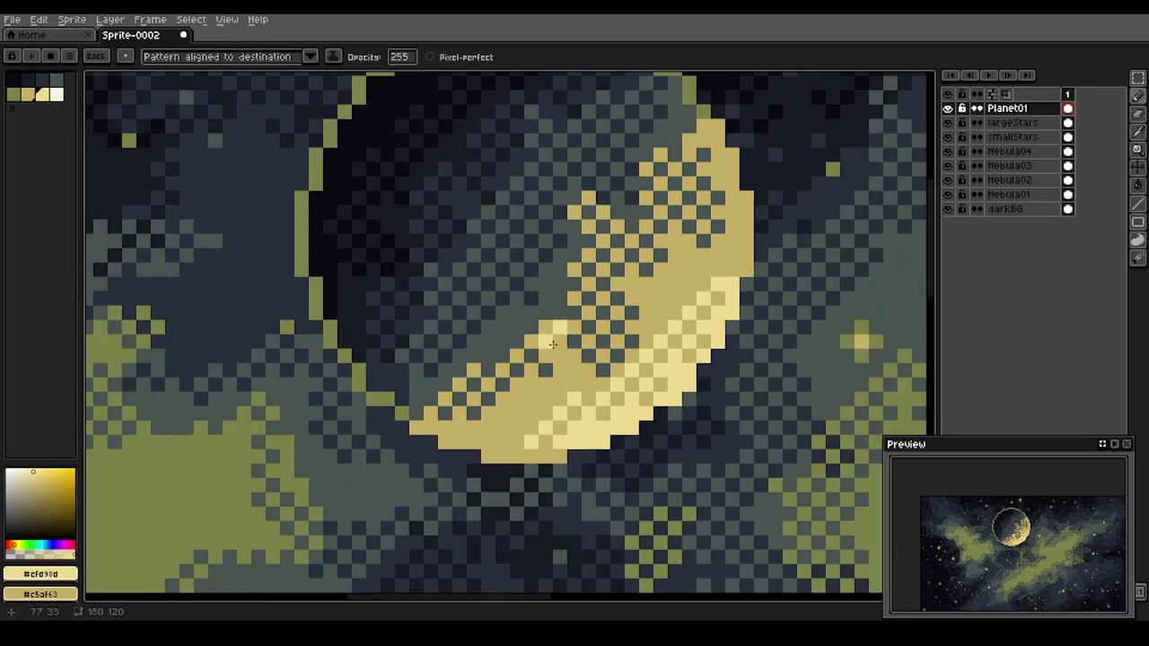
key(space)
drag(491, 229, 504, 276)
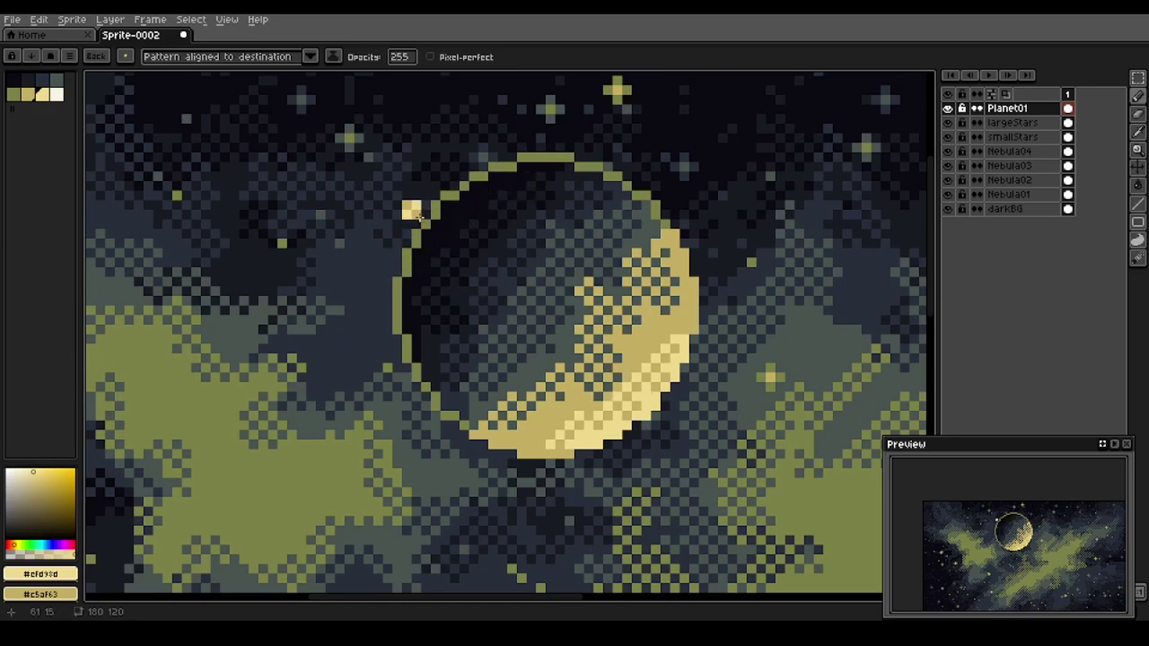
Drop the custom brush for the 1 px Pencil and paint over the upper-left stretch of the planet's outline in #181b22
scroll(413, 209, up, 2)
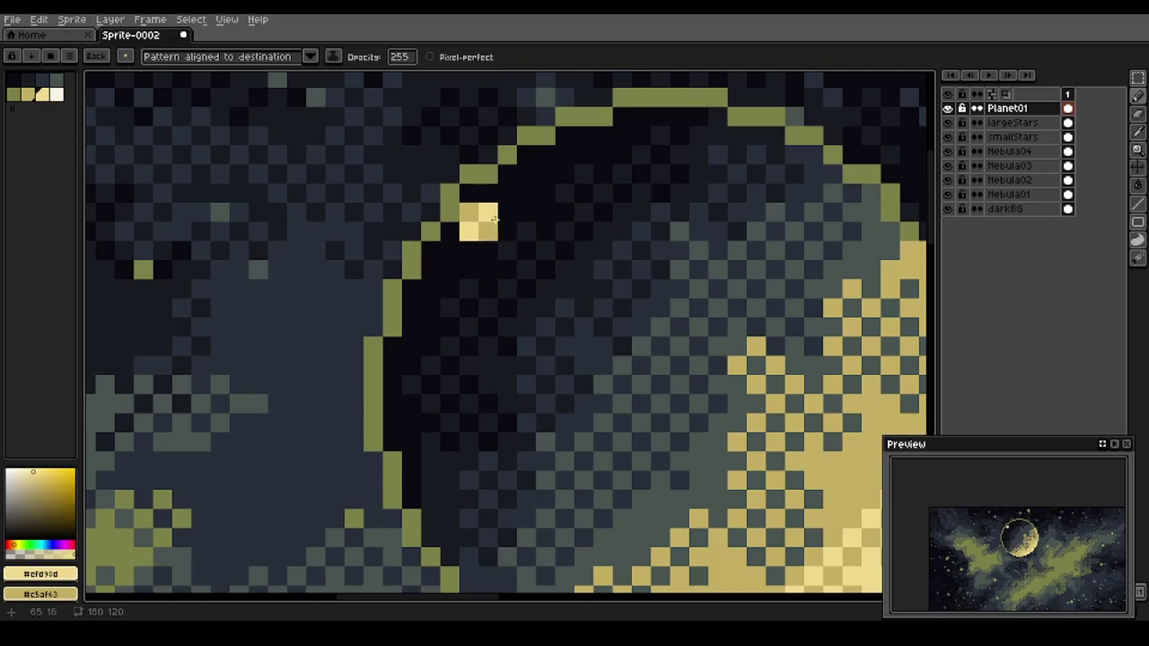
alt+click(605, 231)
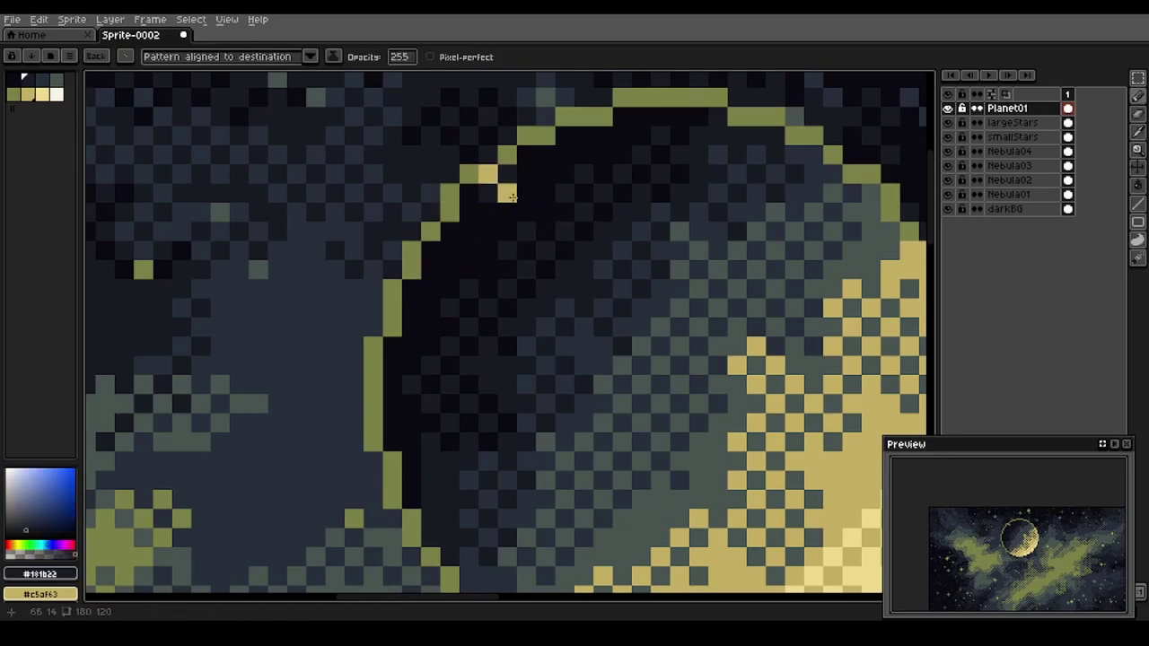
key(Escape)
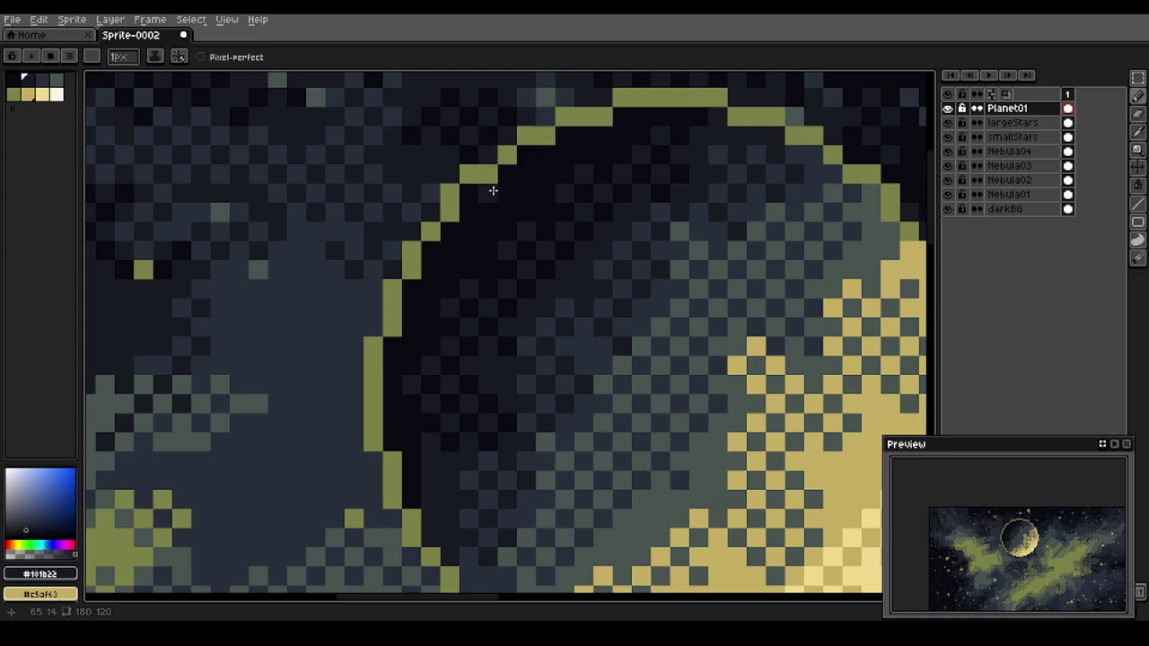
scroll(433, 274, down, 2)
scroll(428, 259, up, 1)
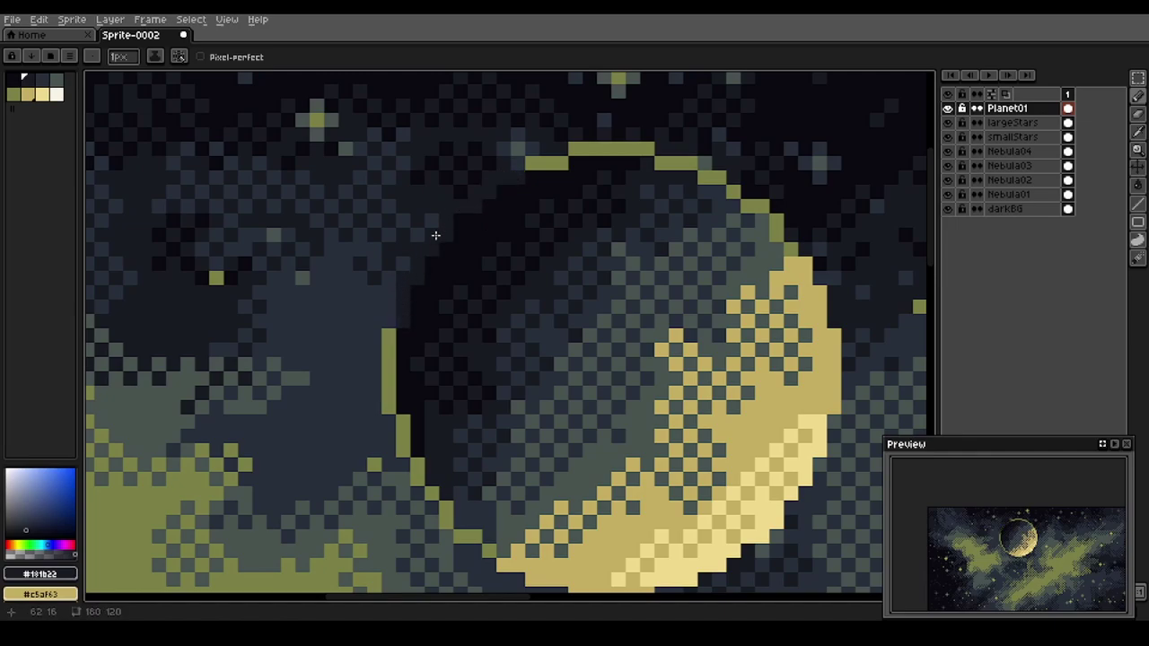
scroll(422, 270, down, 4)
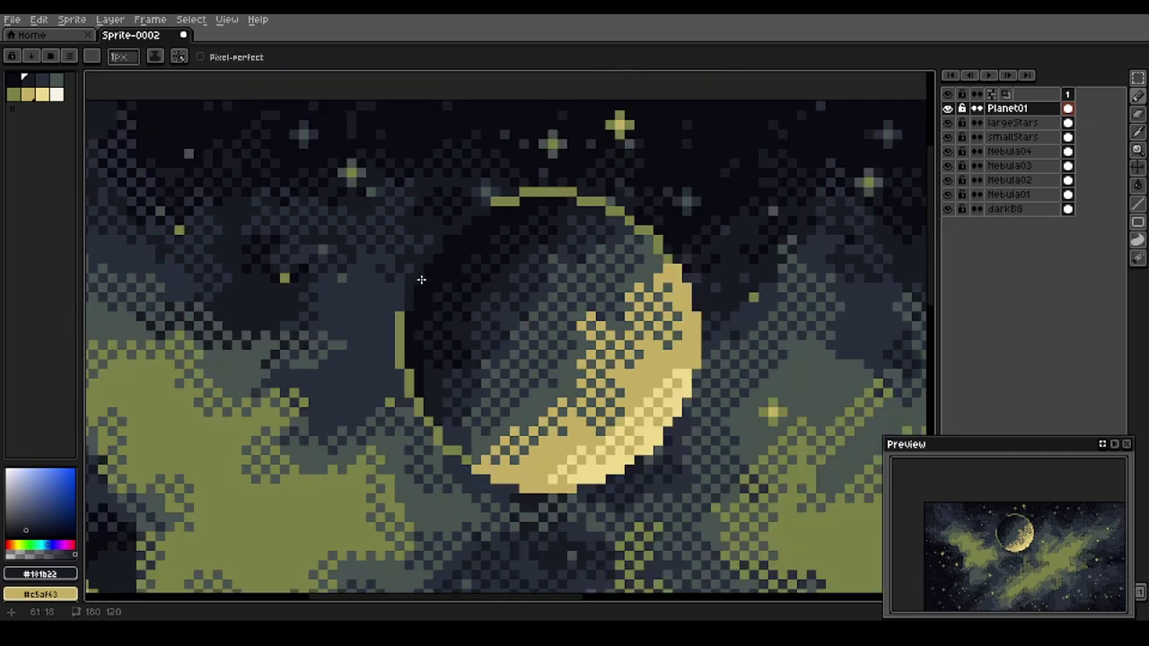
scroll(274, 310, up, 3)
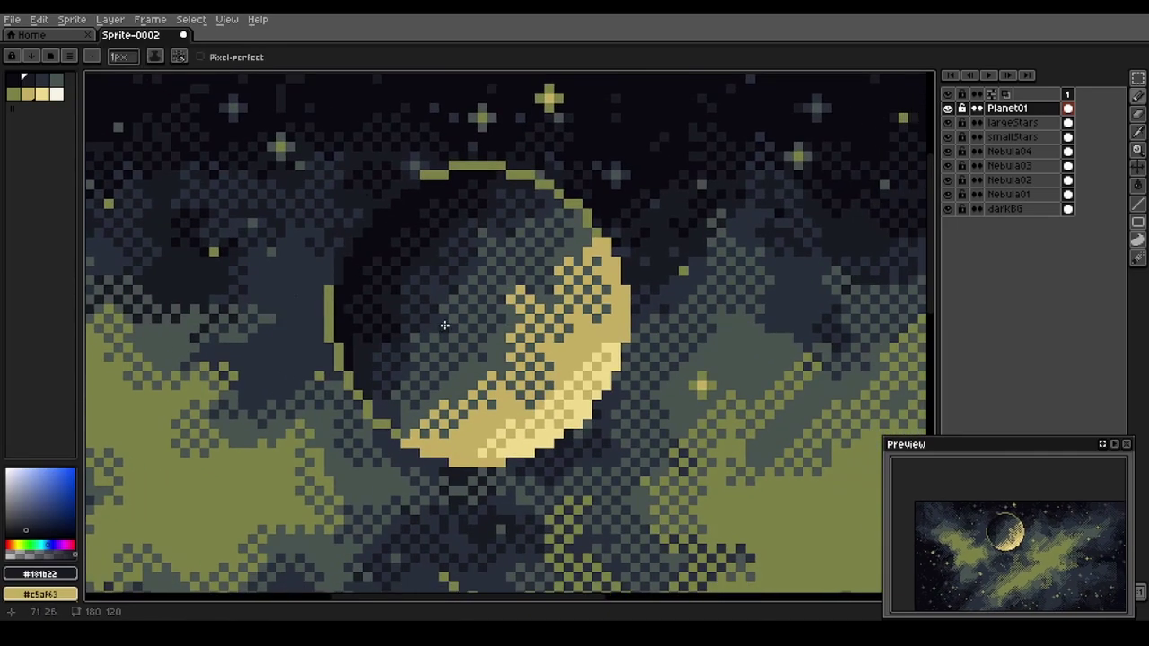
Break up the dithering around the planet's lit golden band with irregular solid patches of #c5af63
scroll(449, 324, up, 2)
key(alt)
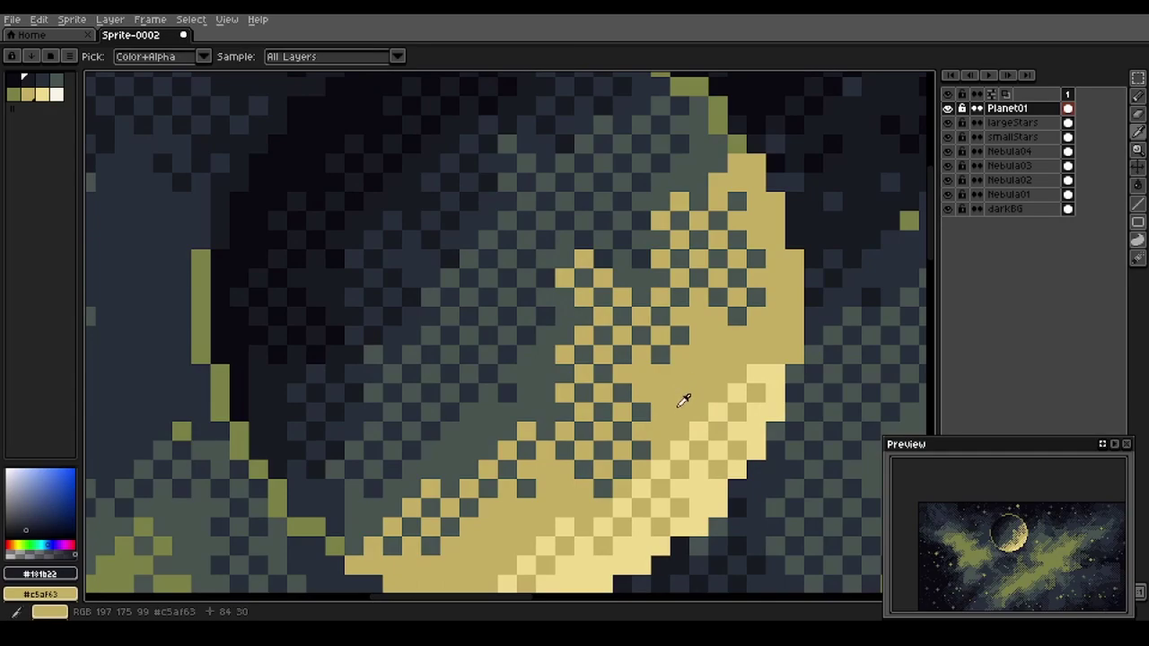
alt+click(678, 405)
drag(700, 395, 737, 432)
mouse_move(545, 545)
mouse_down()
mouse_move(584, 546)
mouse_move(566, 528)
mouse_up()
key(alt)
mouse_move(561, 470)
mouse_down()
mouse_move(607, 441)
mouse_move(600, 411)
mouse_move(576, 425)
mouse_move(577, 366)
mouse_up()
key(i)
drag(702, 292, 721, 262)
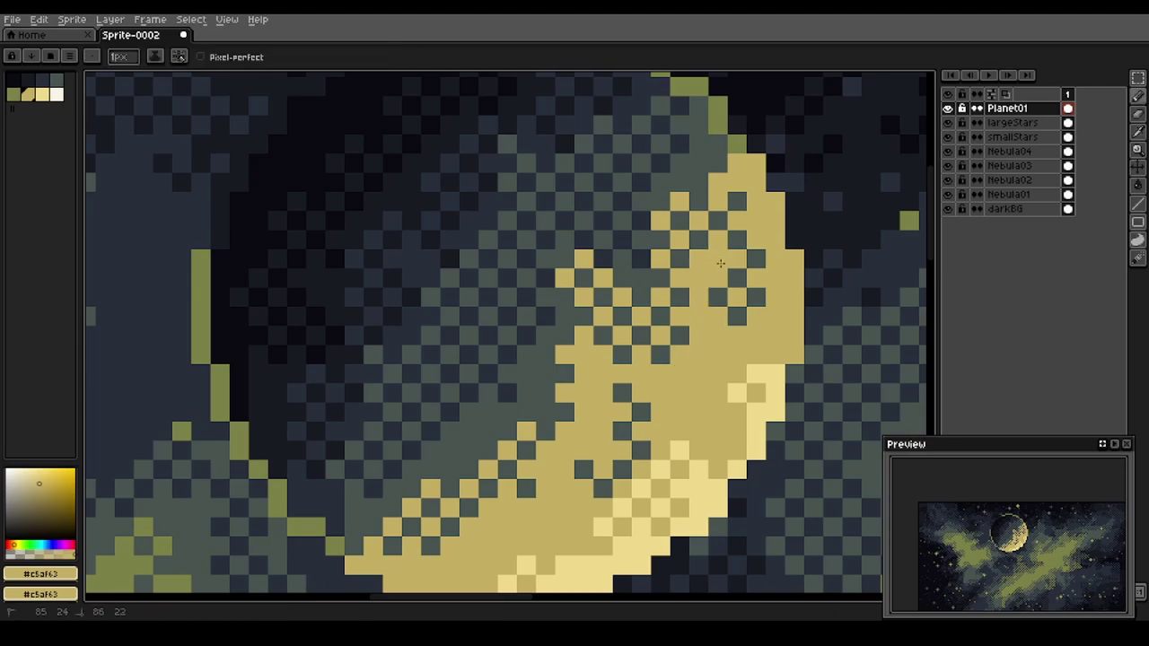
Paint irregular solid patches over the planet's mid-tone dithering, in #47534e towards the upper right and in #272f3b near the centre
alt+click(677, 173)
drag(661, 181, 570, 195)
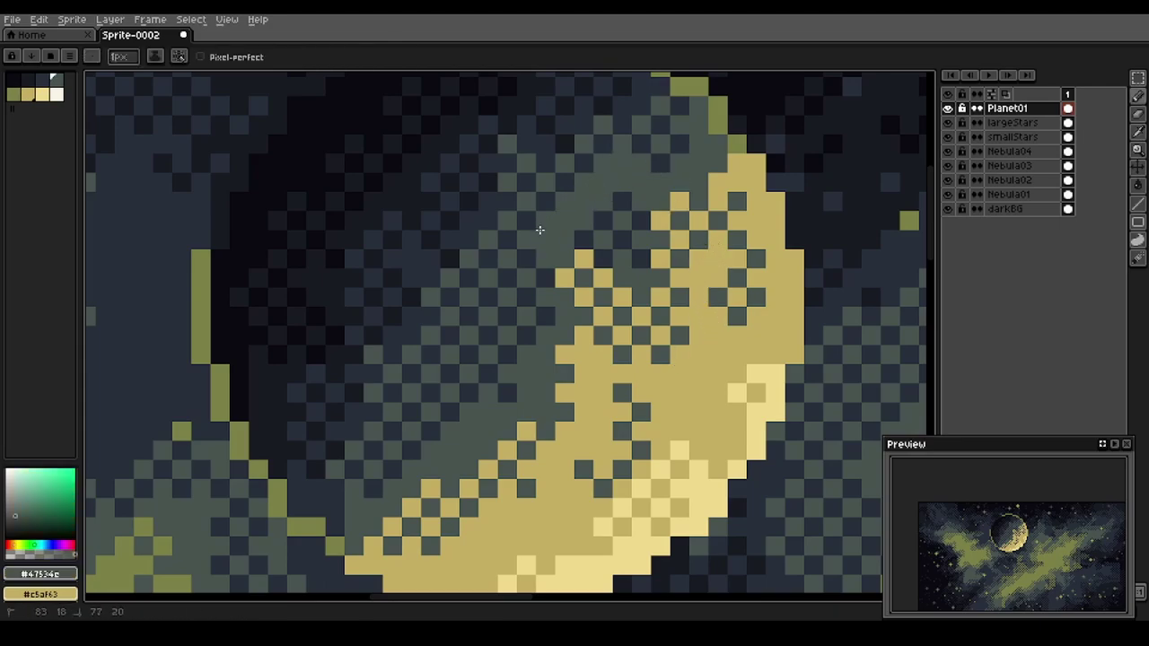
key(i)
alt+click(425, 283)
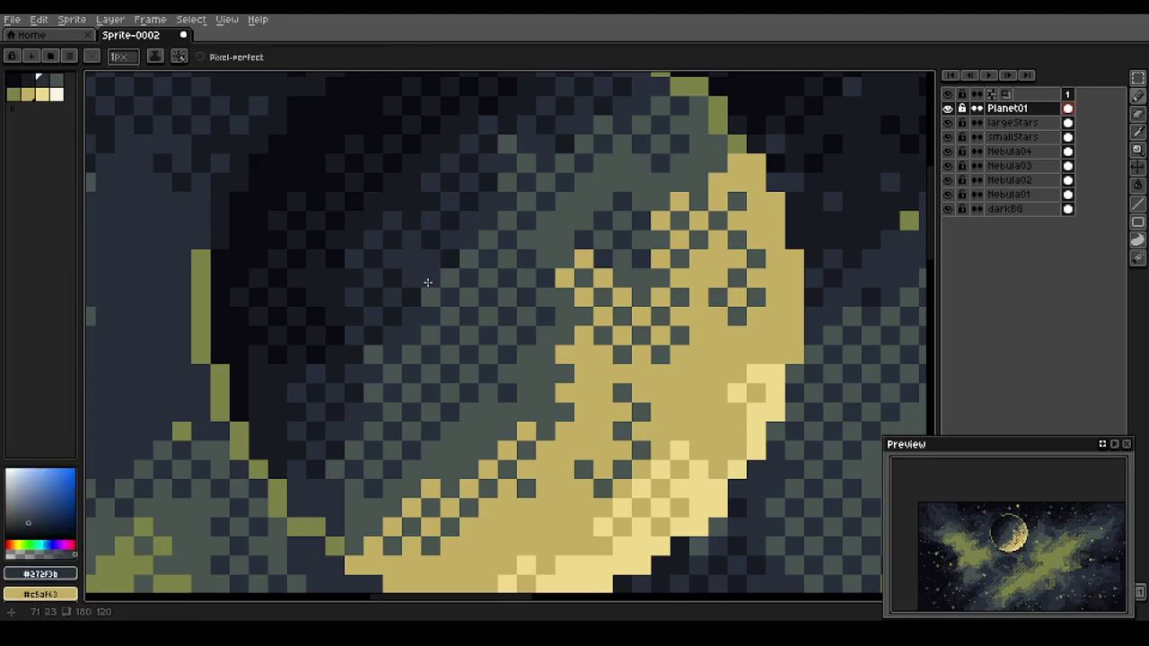
mouse_move(431, 294)
mouse_down()
mouse_move(458, 324)
mouse_move(422, 358)
mouse_move(451, 344)
mouse_up()
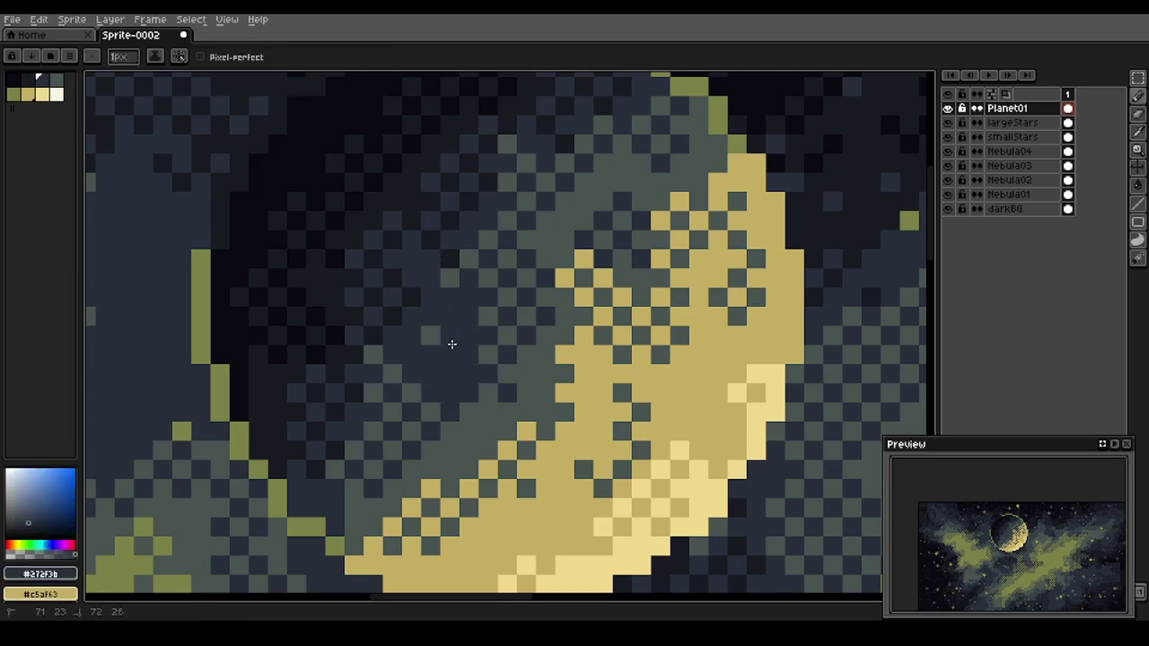
Paint irregular solid patches over the dithering in the planet's upper shadow, first in #181b22 and beside it in #0a0a10
alt+click(409, 390)
key(space)
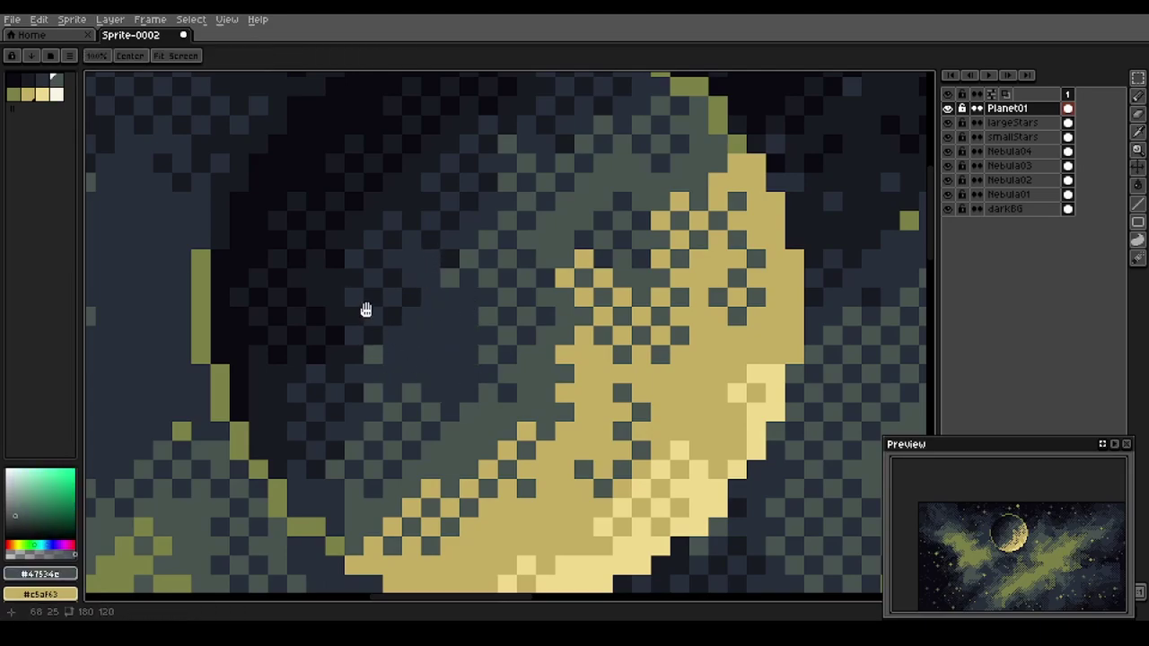
drag(364, 307, 441, 413)
key(i)
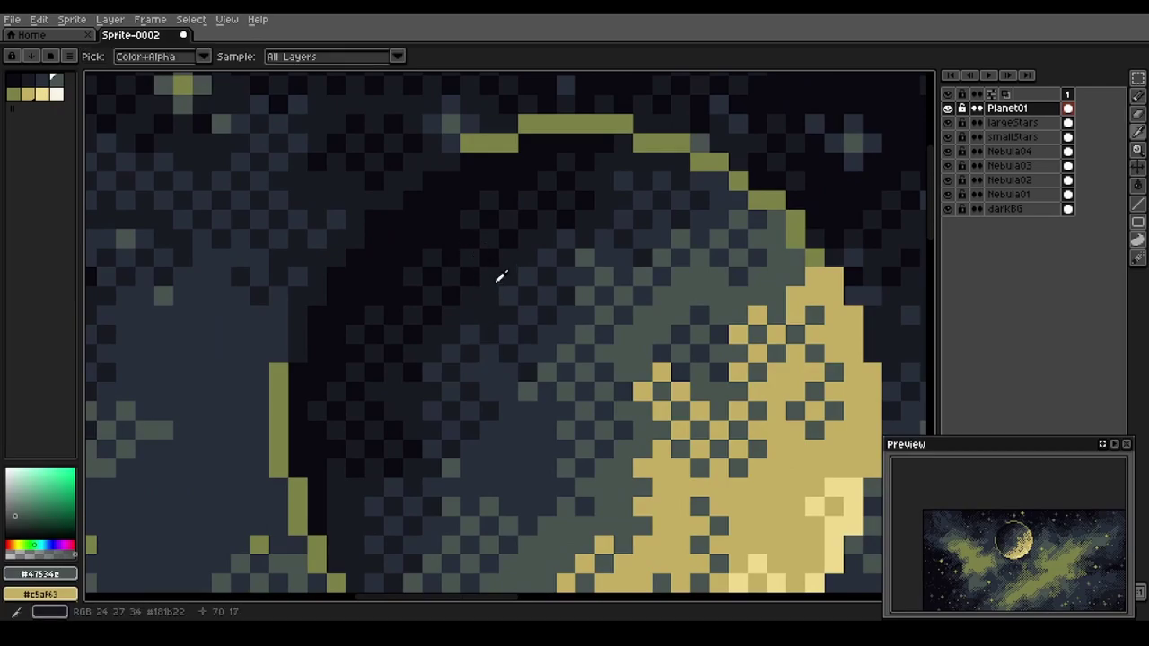
click(501, 282)
key(b)
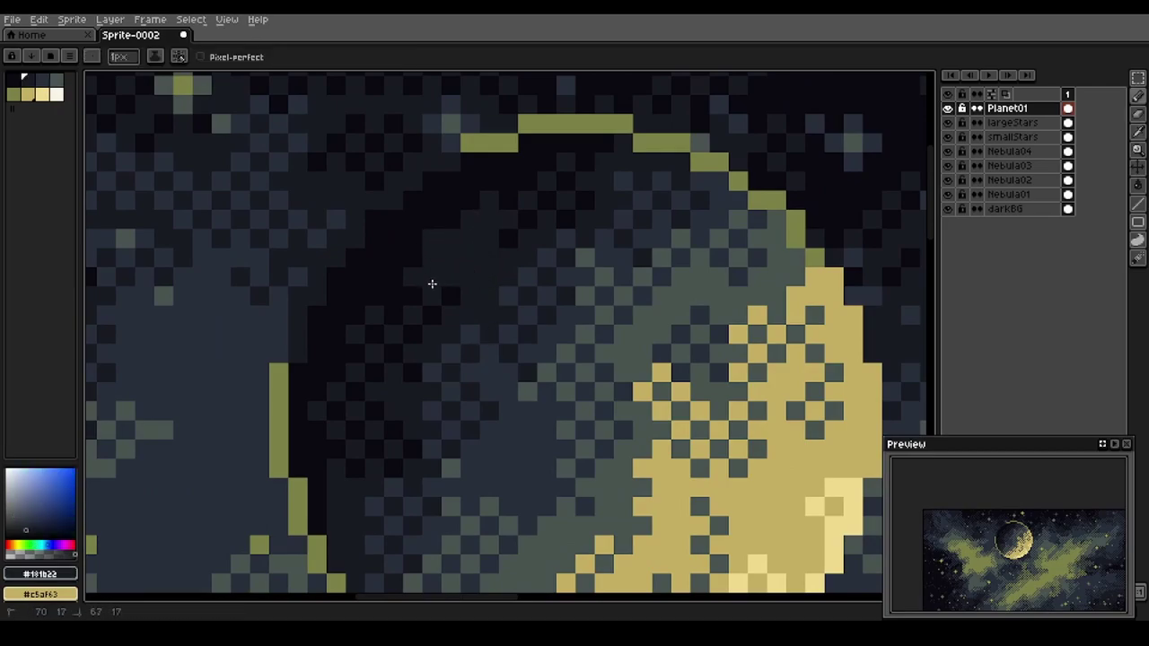
key(i)
click(564, 194)
key(b)
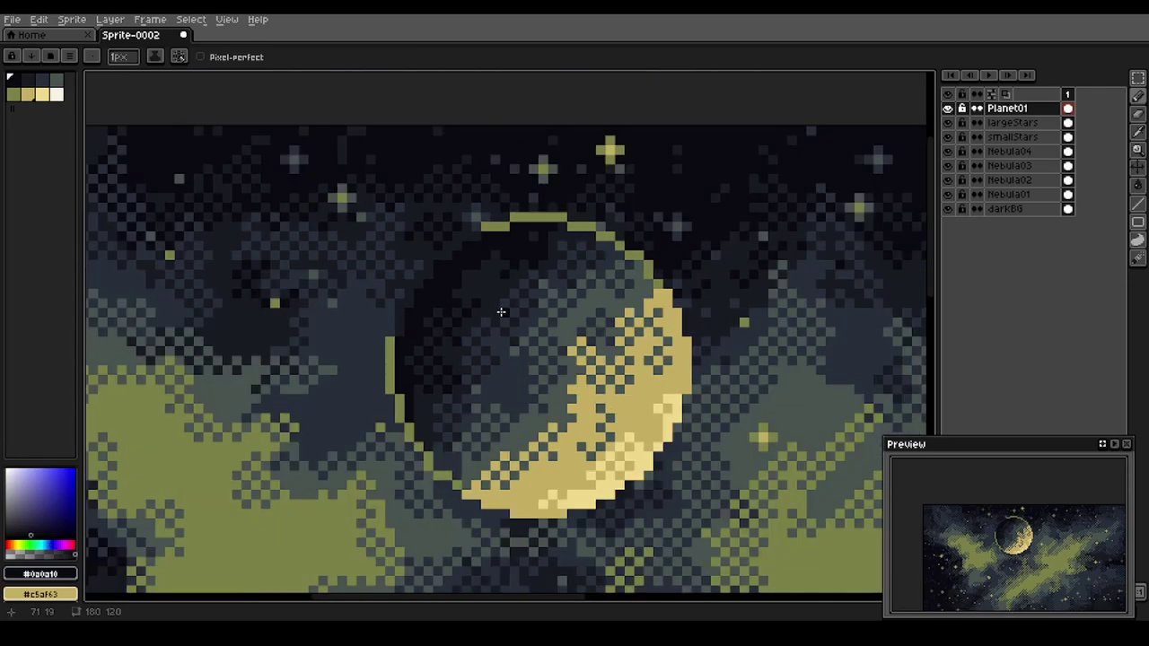
Move the planet on the Planet01 layer about 1 px to the left
scroll(500, 305, down, 5)
drag(488, 423, 443, 284)
scroll(451, 285, down, 1)
scroll(457, 285, down, 1)
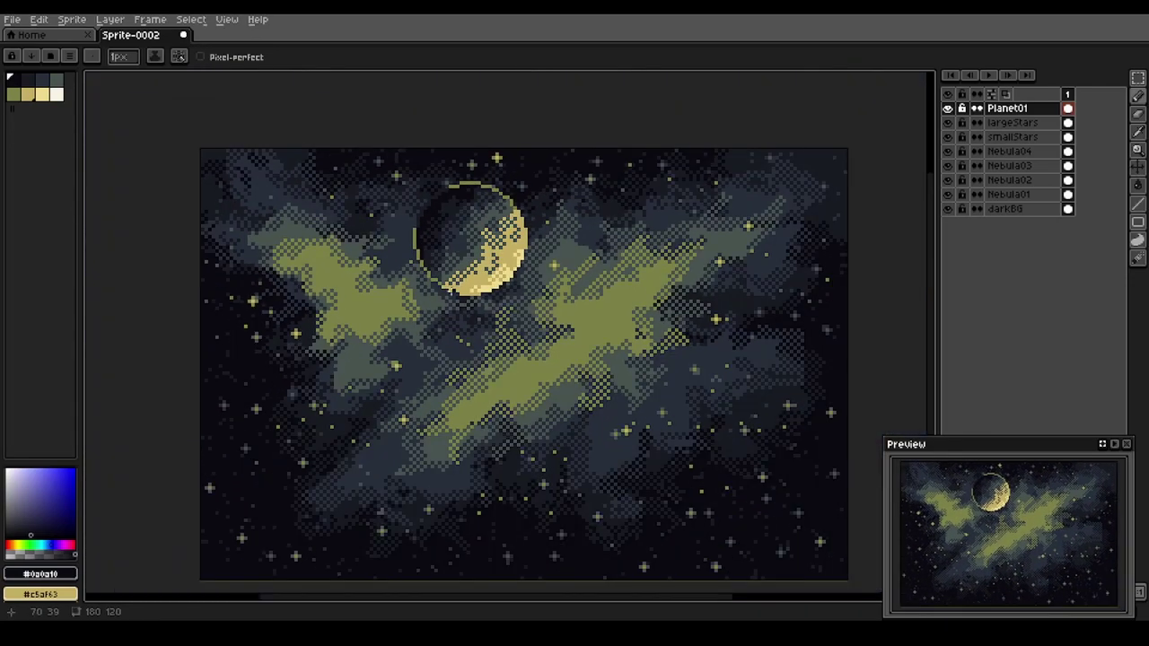
drag(432, 341, 439, 359)
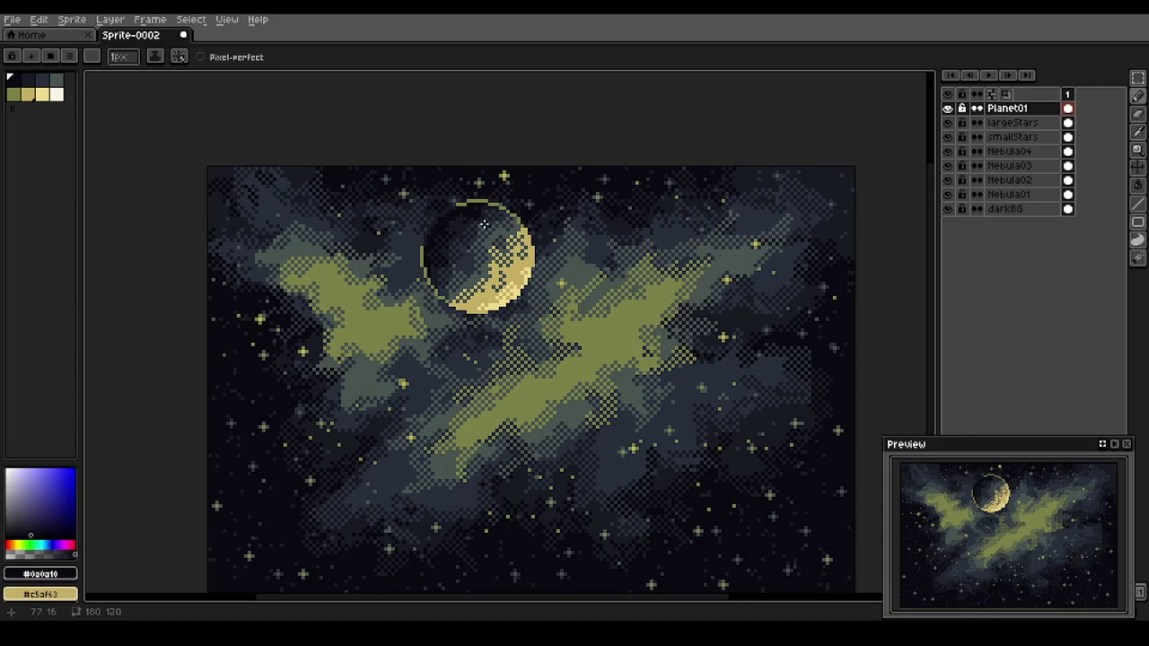
key(v)
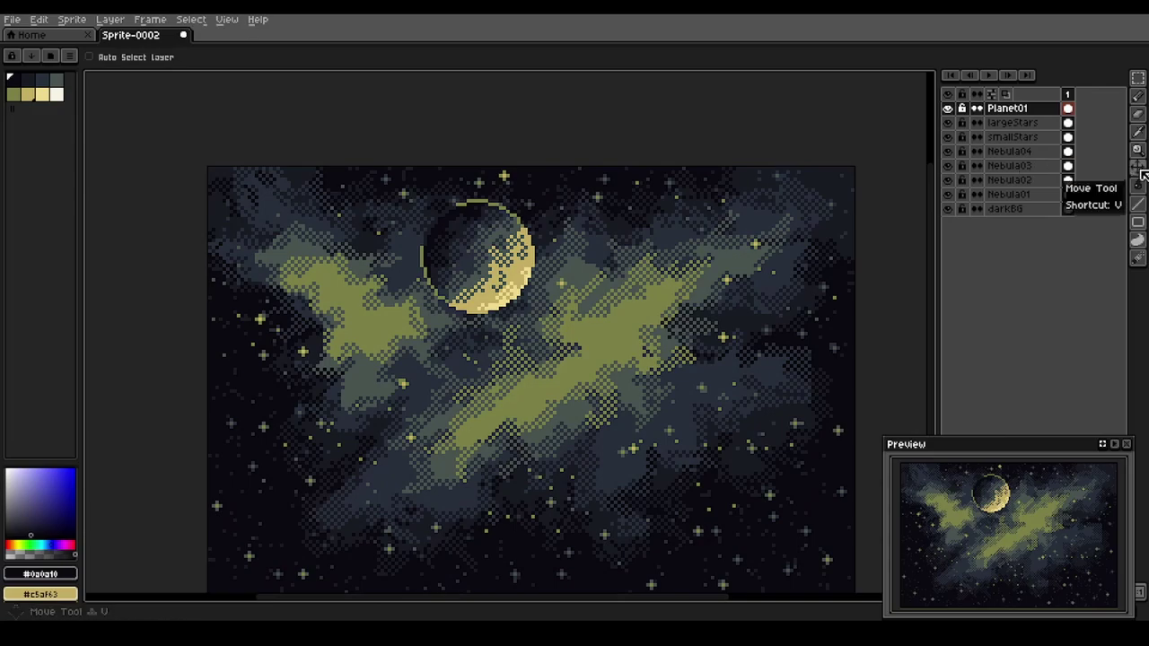
mouse_move(481, 258)
mouse_down()
mouse_move(514, 251)
mouse_move(531, 364)
mouse_move(436, 472)
mouse_move(476, 242)
mouse_move(487, 254)
mouse_move(455, 256)
mouse_move(473, 257)
mouse_up()
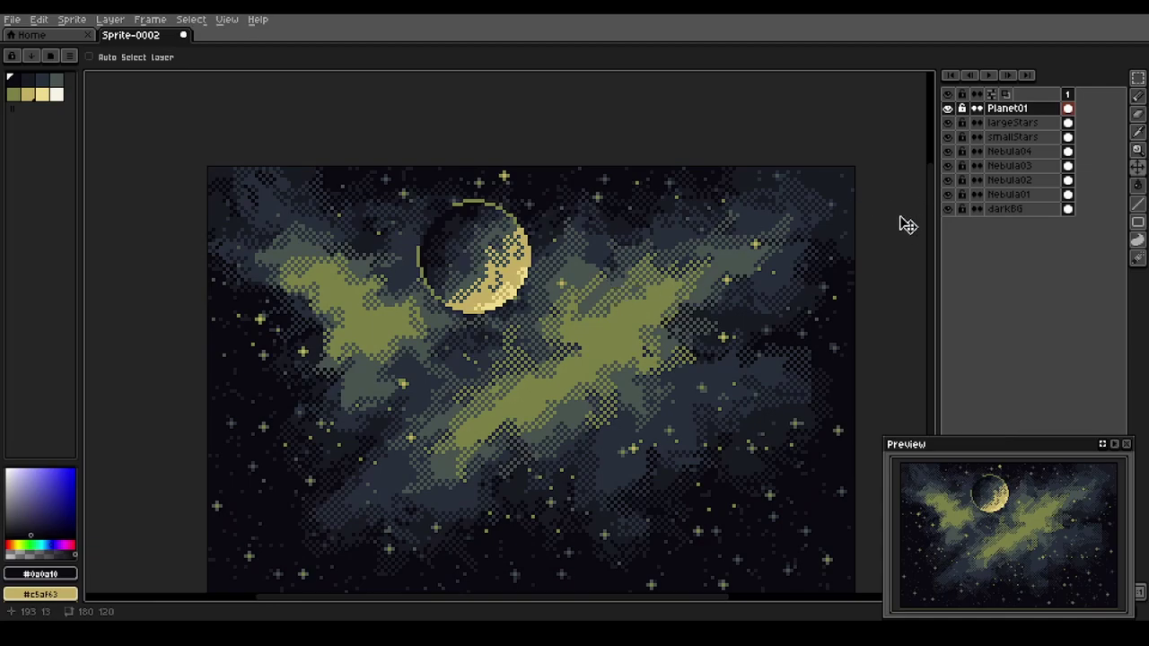
Add a new layer above Planet01 and name it Planet02
key(shift+n)
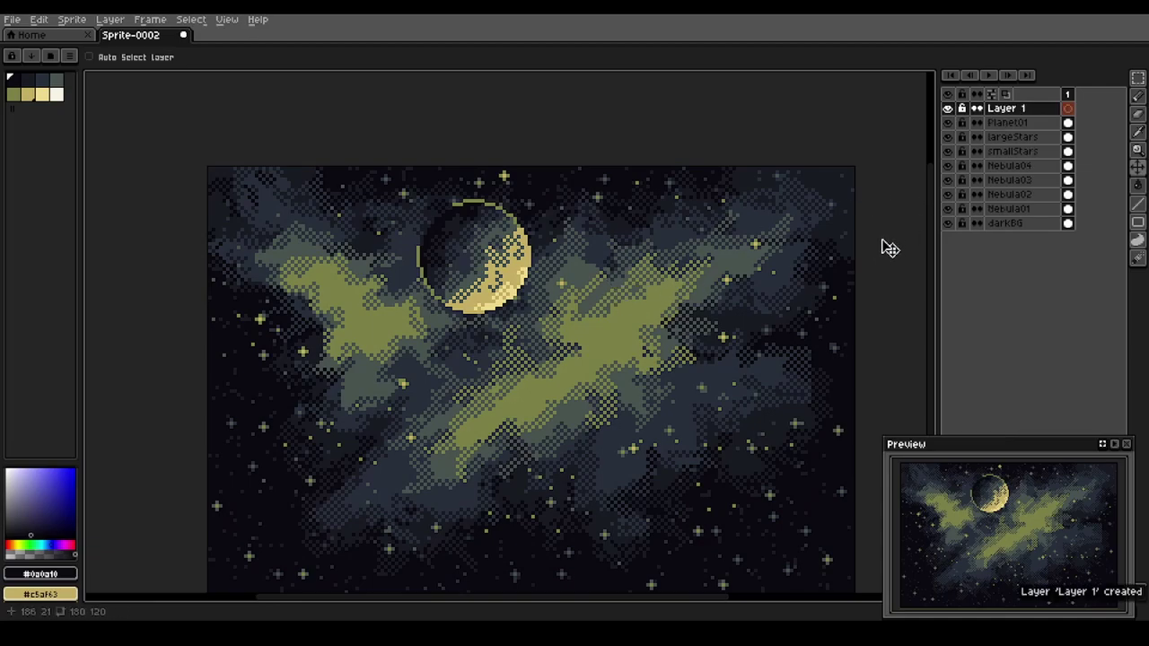
double_click(1005, 114)
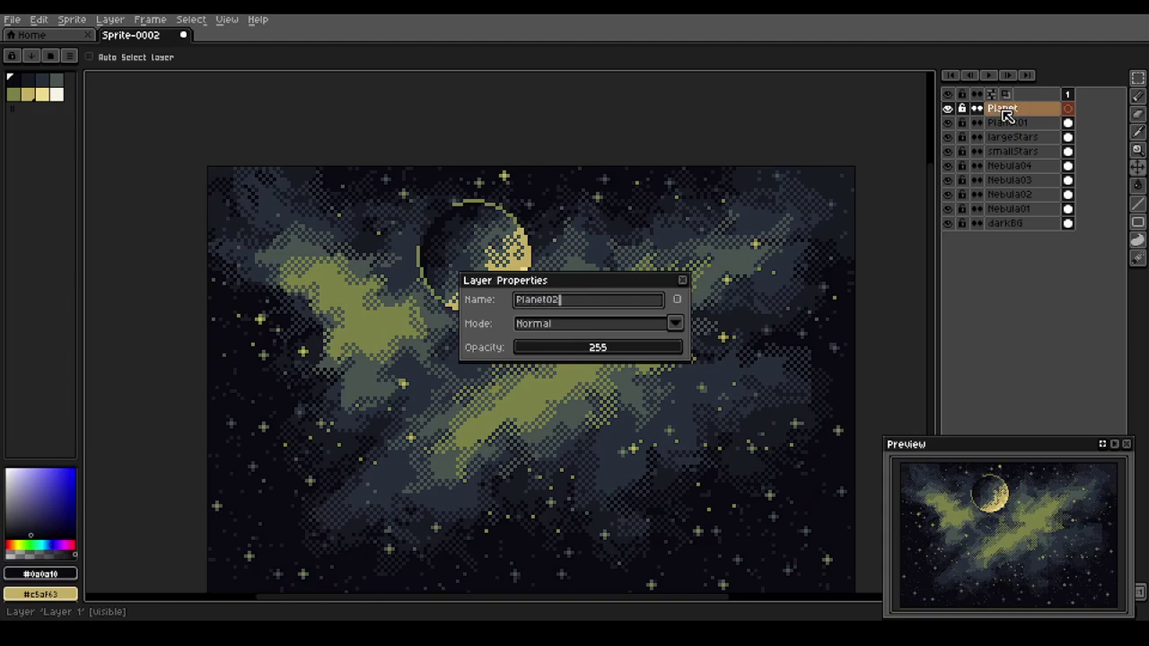
key(Return)
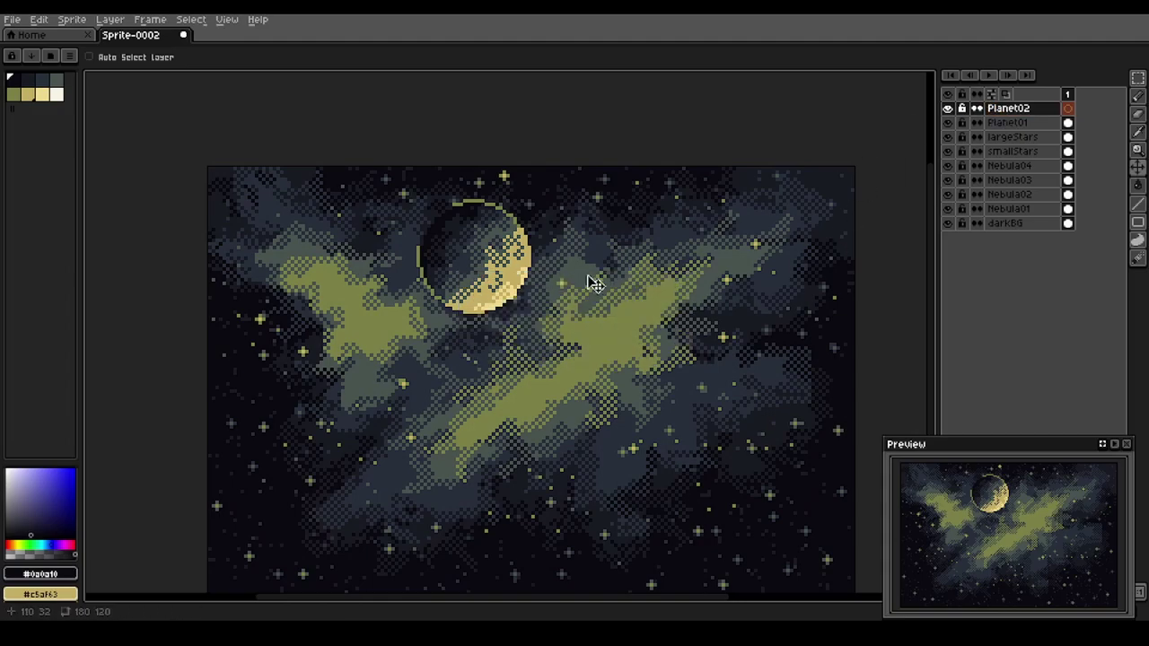
Make a 15 × 15 px circular selection to the right of the large planet and fill it with colour index 4
scroll(551, 245, up, 2)
drag(562, 257, 518, 274)
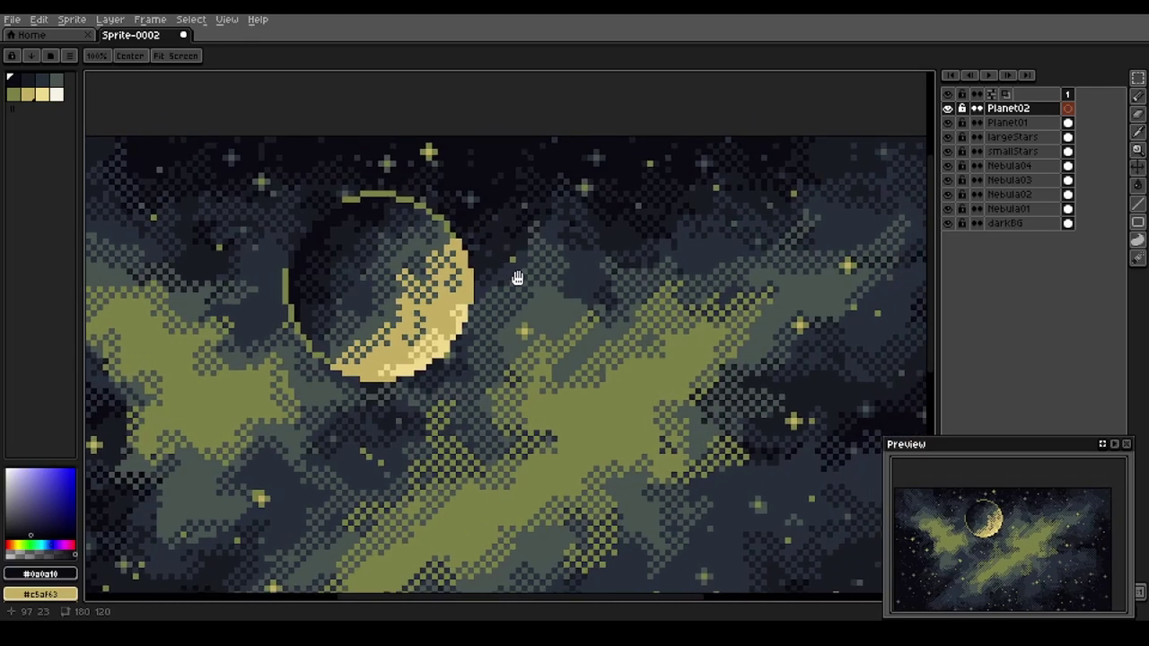
key(shift+m)
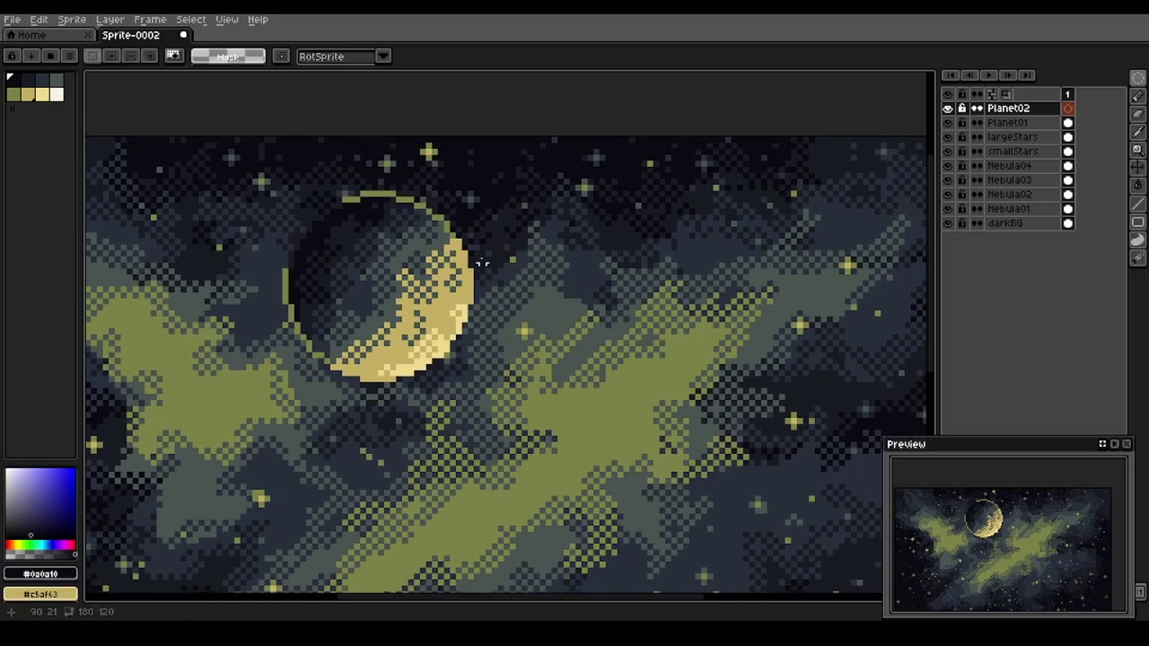
drag(506, 212, 592, 305)
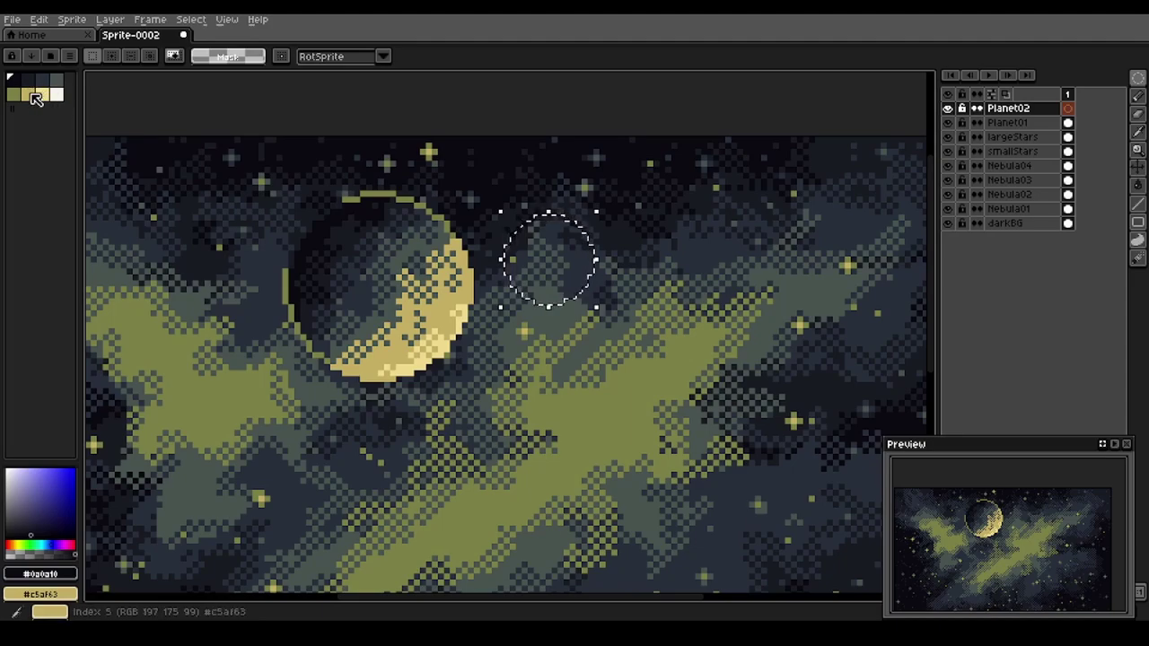
click(14, 94)
scroll(558, 265, up, 2)
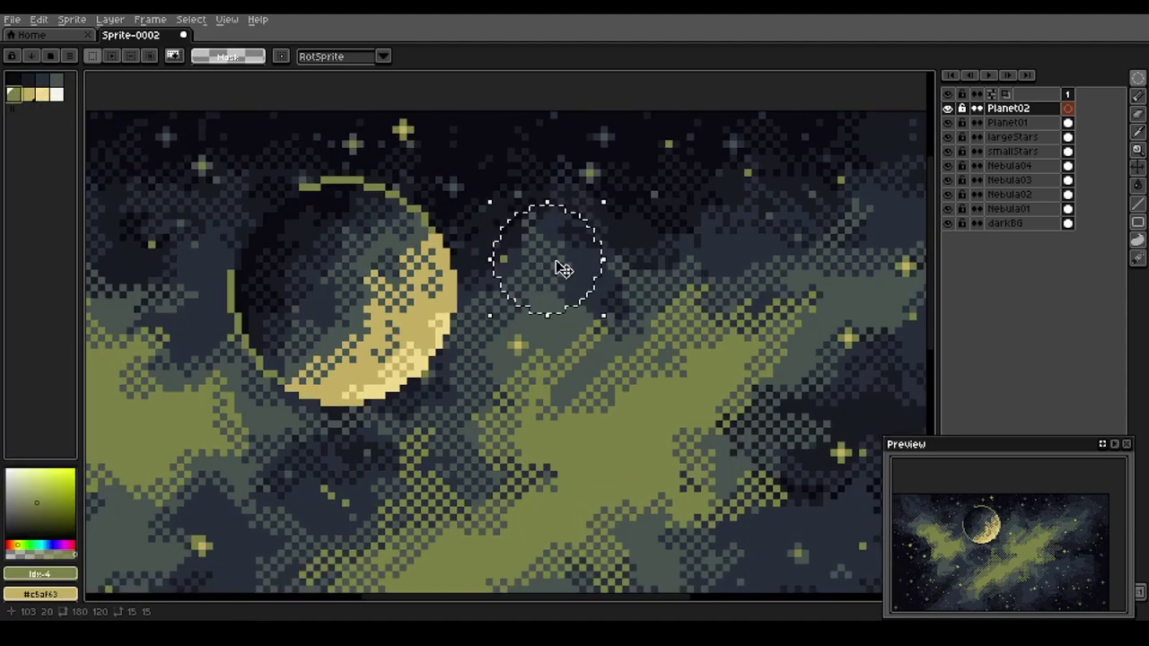
key(f)
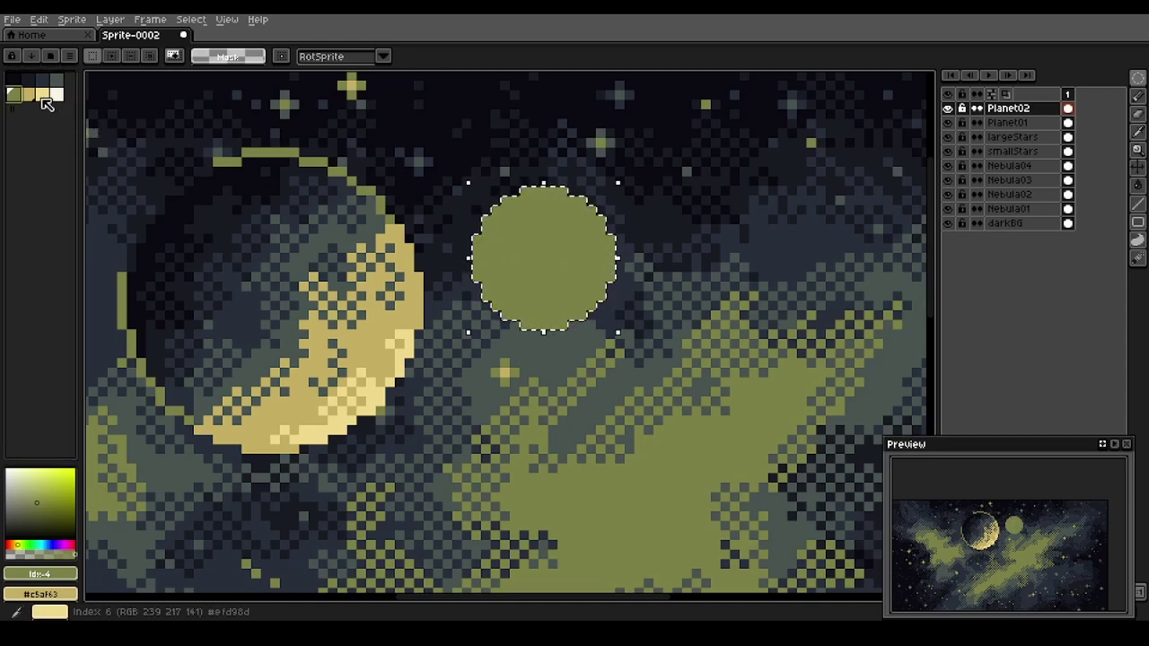
Outline the small planet with 1 px pixels in colour index 6, and repaint its upper and left rim in index 5
click(43, 95)
scroll(571, 292, up, 1)
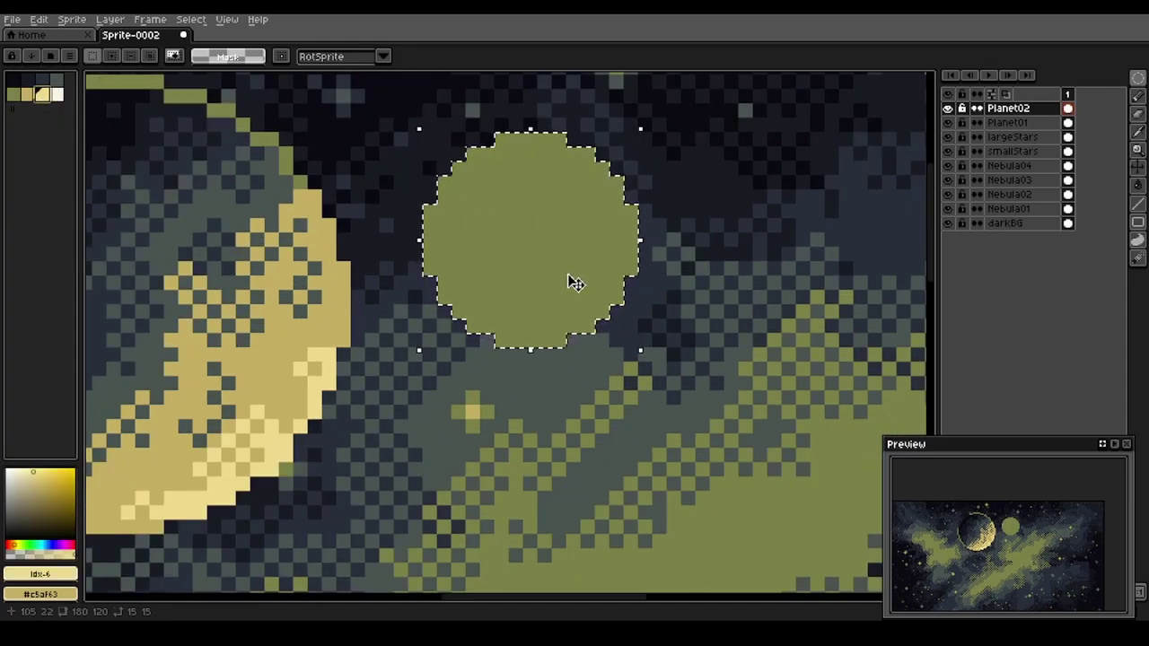
key(b)
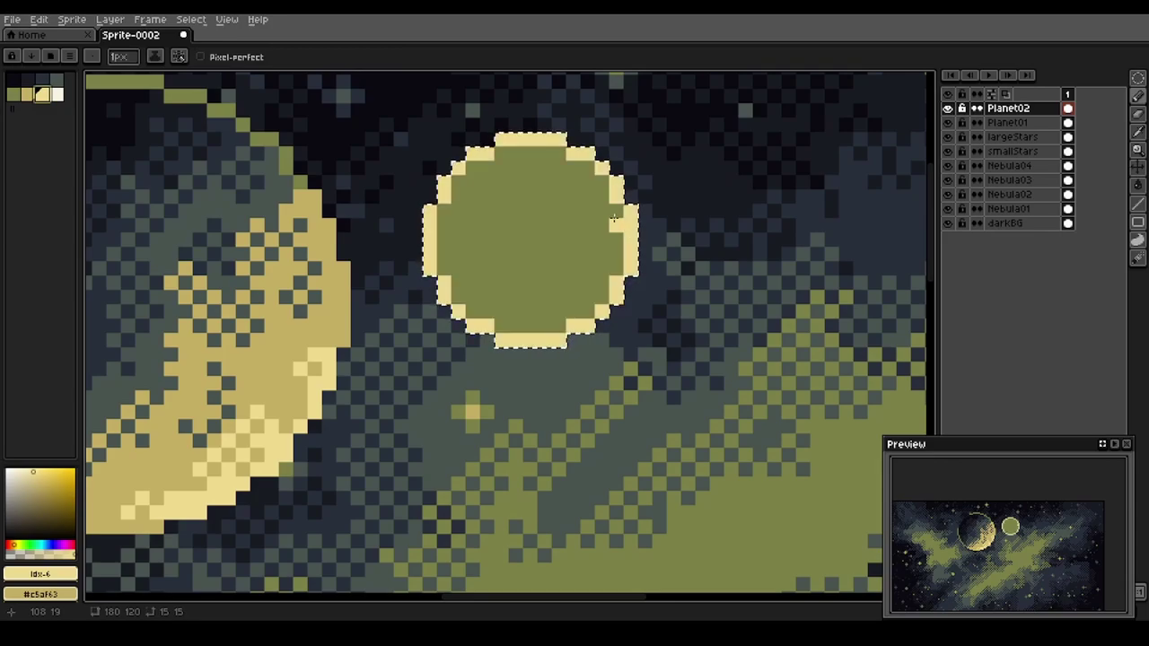
click(29, 95)
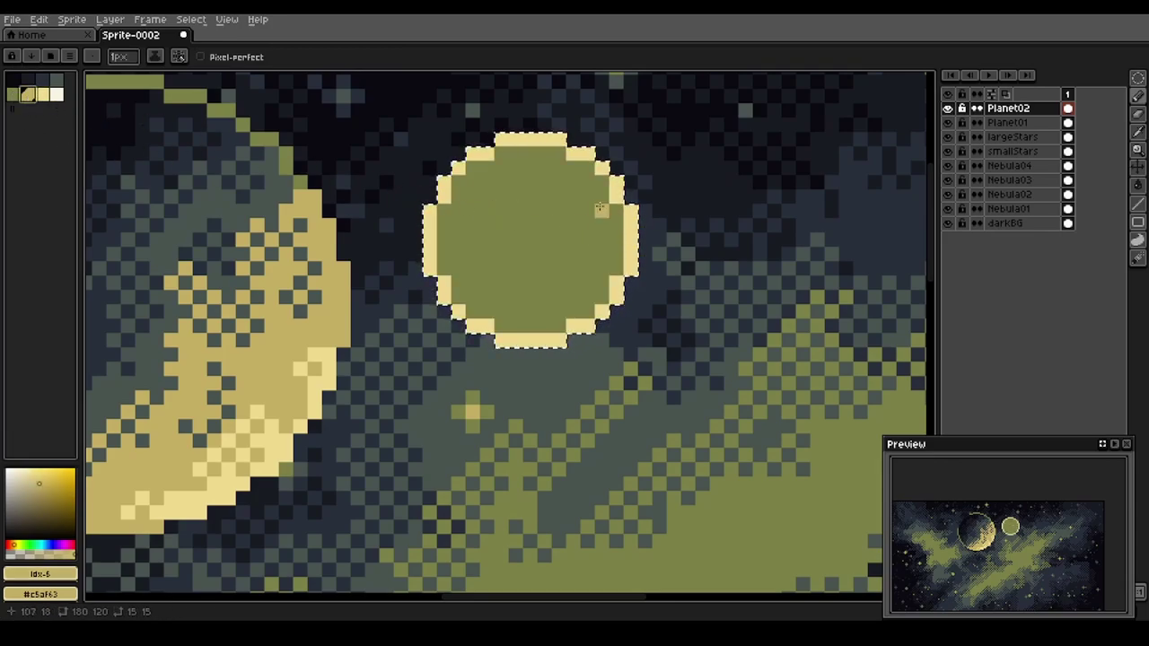
drag(616, 196, 602, 170)
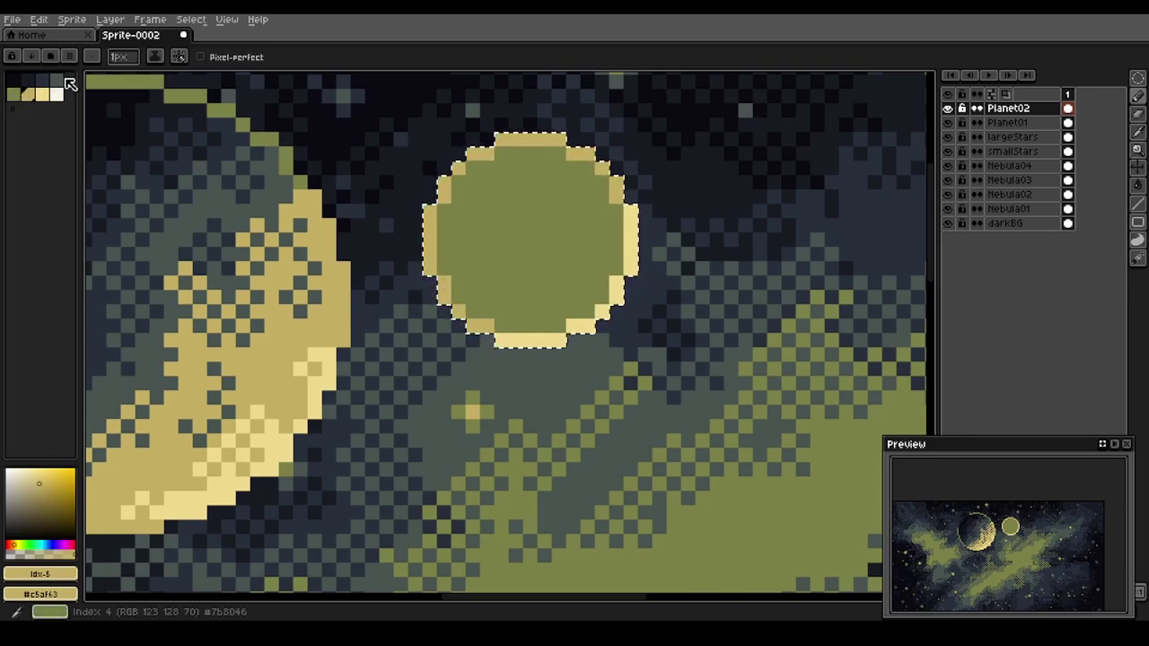
Repaint the small planet's upper-left rim in colour index 3 and its lower-right rim in index 7
click(56, 79)
drag(485, 155, 478, 154)
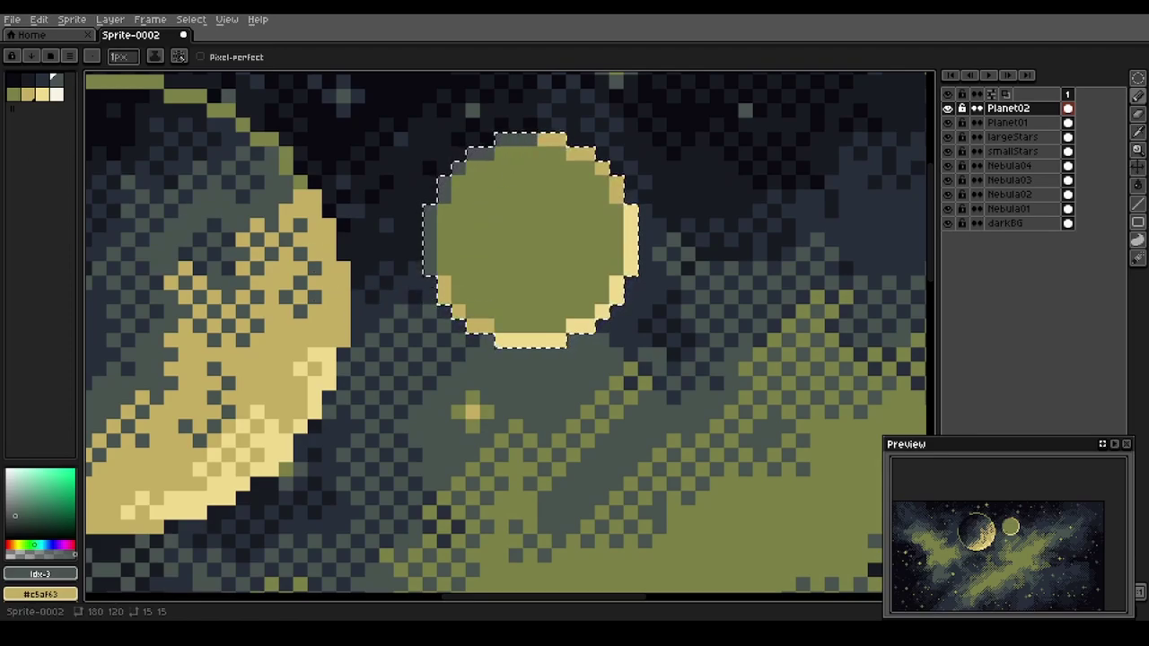
click(57, 94)
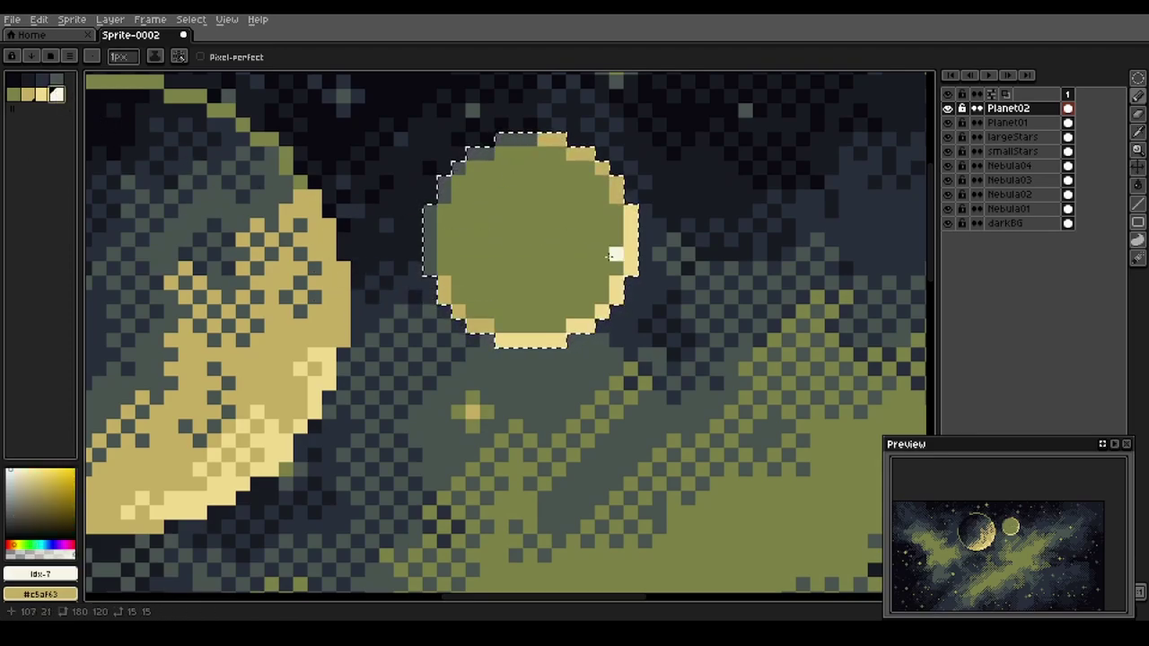
mouse_move(630, 266)
mouse_down()
mouse_move(615, 299)
mouse_move(548, 339)
mouse_up()
click(573, 326)
click(631, 254)
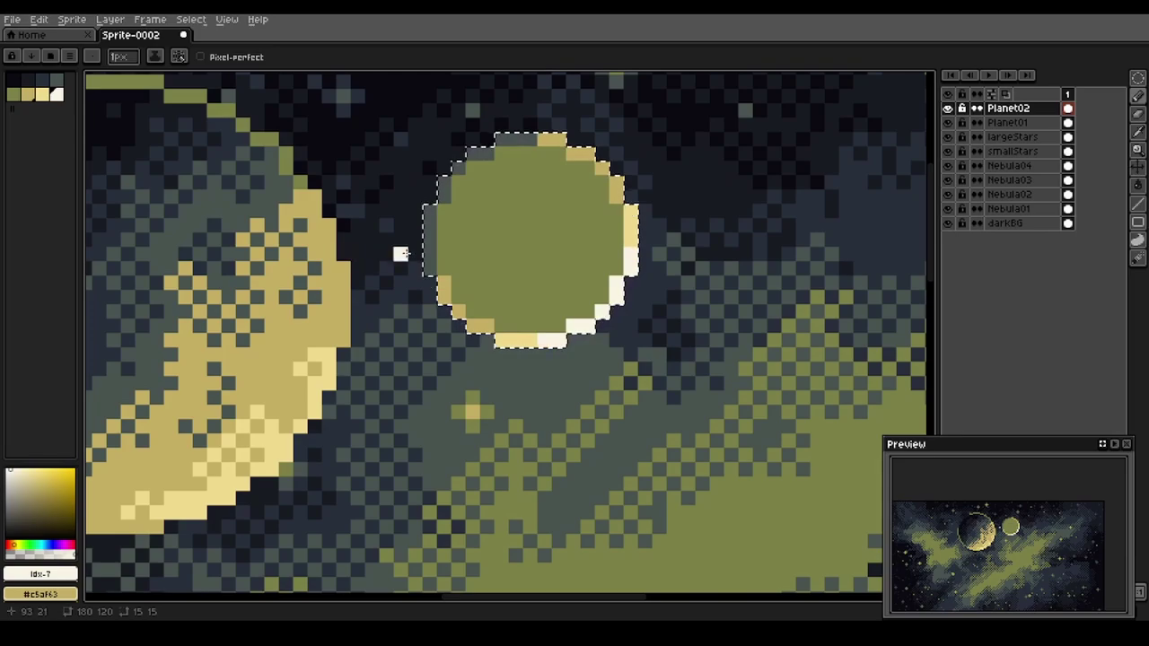
Select only the olive interior of the small planet and shade its upper-left edge in colour index 2 with a 2 px brush
alt+click(479, 153)
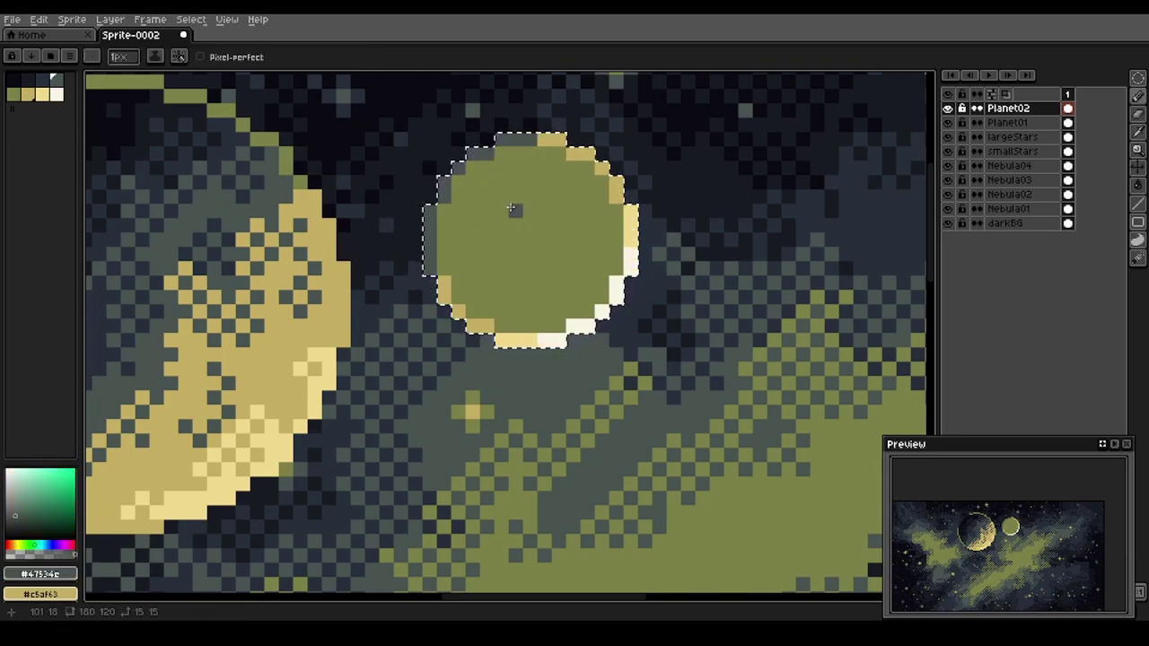
key(ctrl+d)
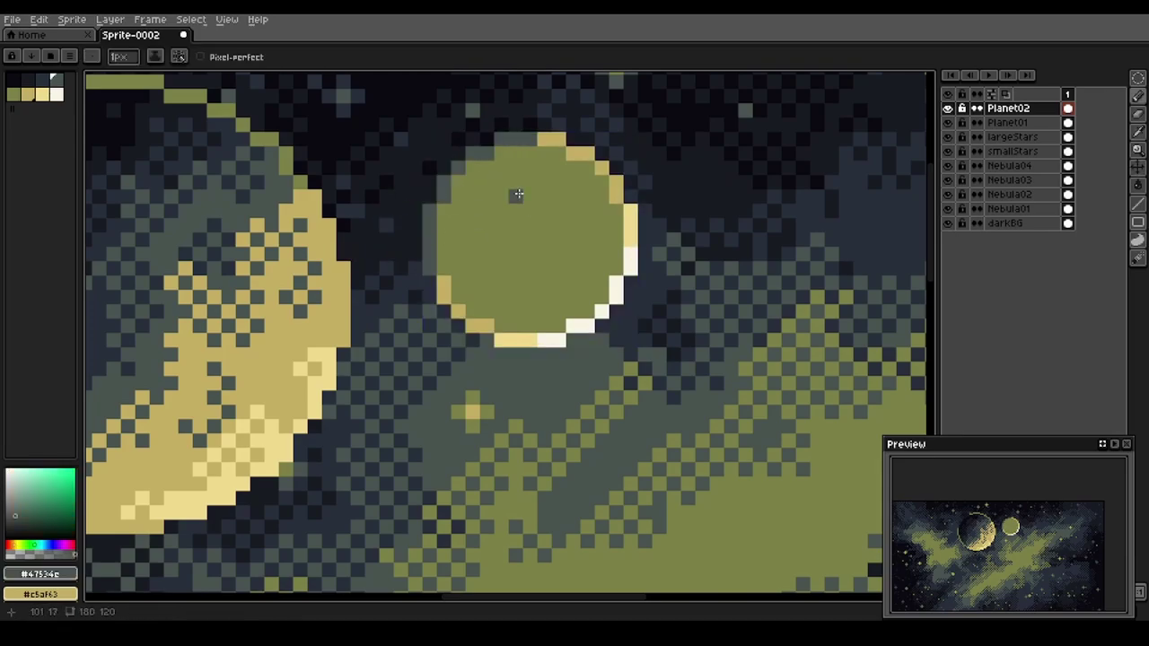
key(w)
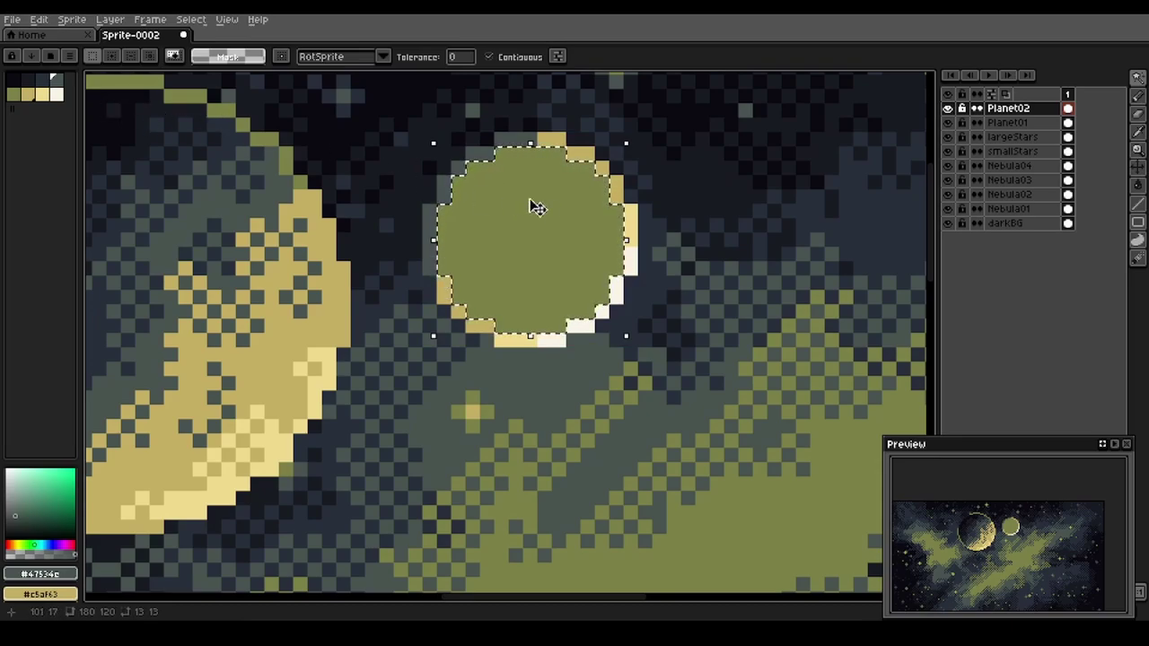
key(i)
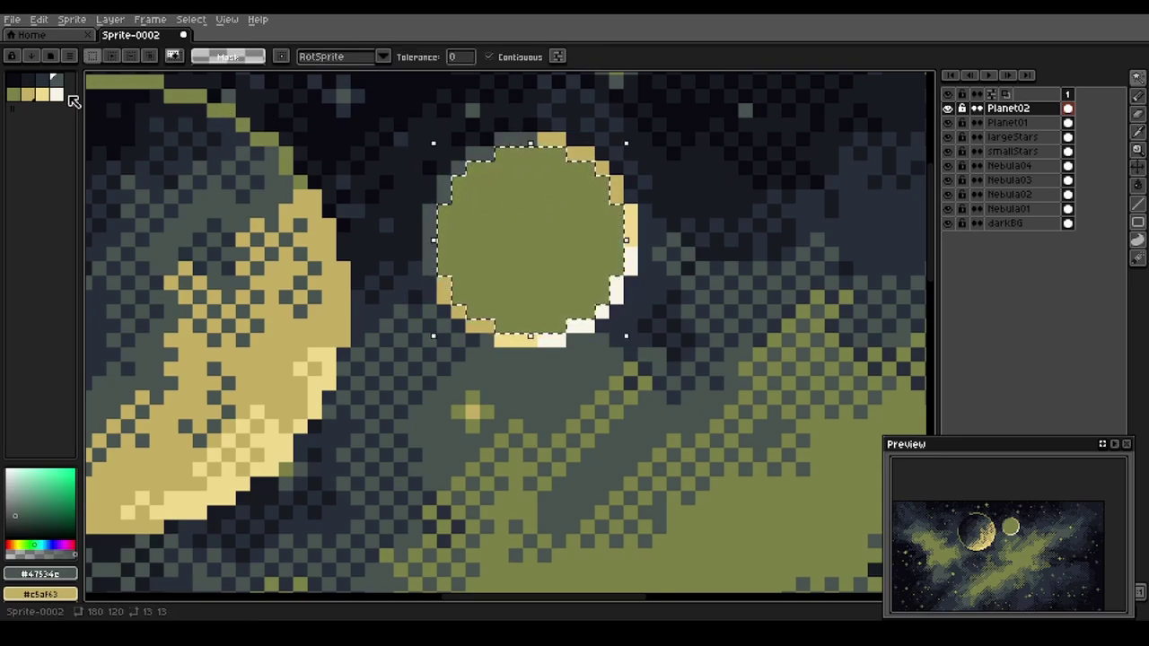
click(43, 81)
key(b)
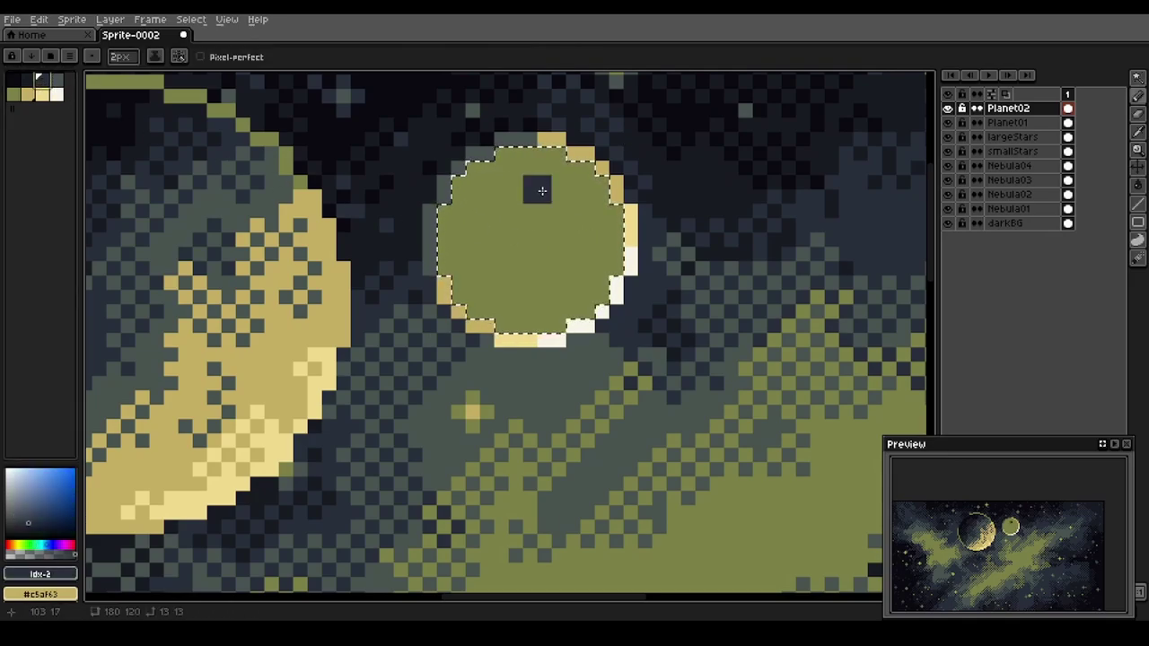
drag(528, 151, 446, 196)
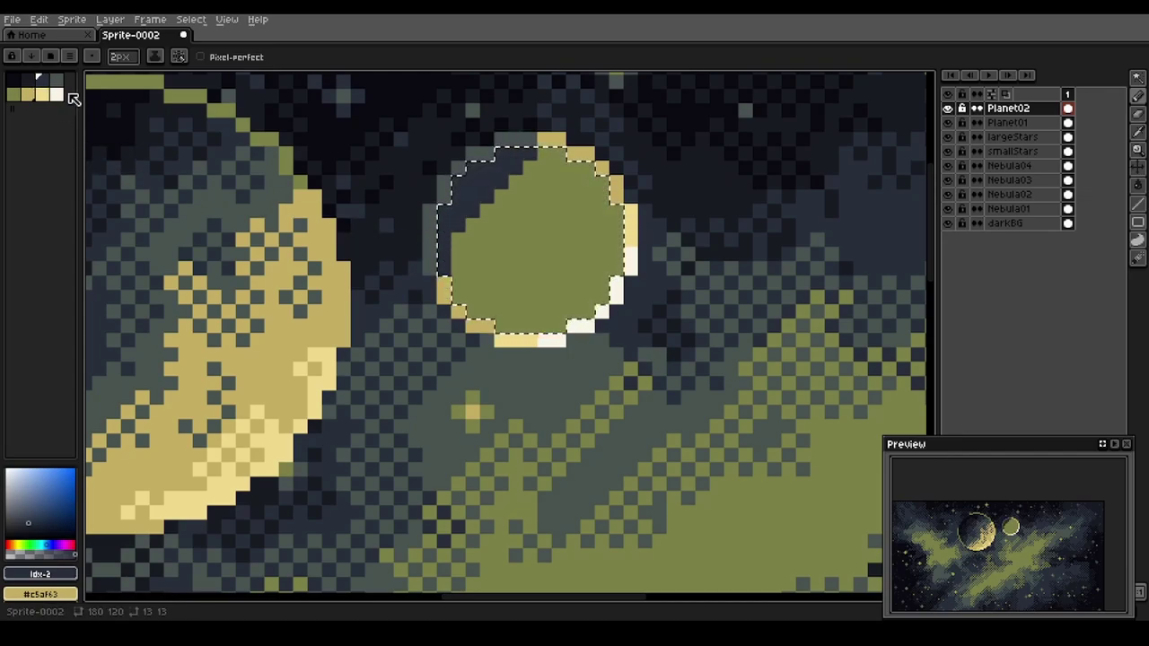
Paint successive diagonal bands across the small planet's interior towards the lower right in colour indices 3, 5 and 6
click(55, 81)
drag(563, 169, 520, 195)
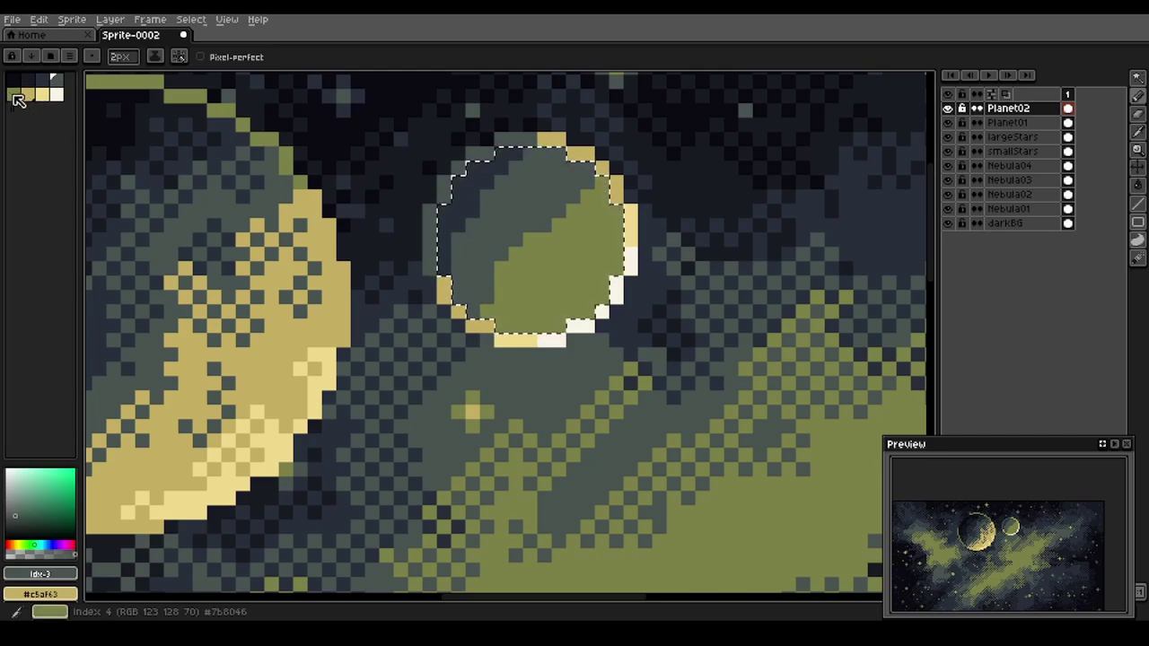
click(28, 94)
click(562, 168)
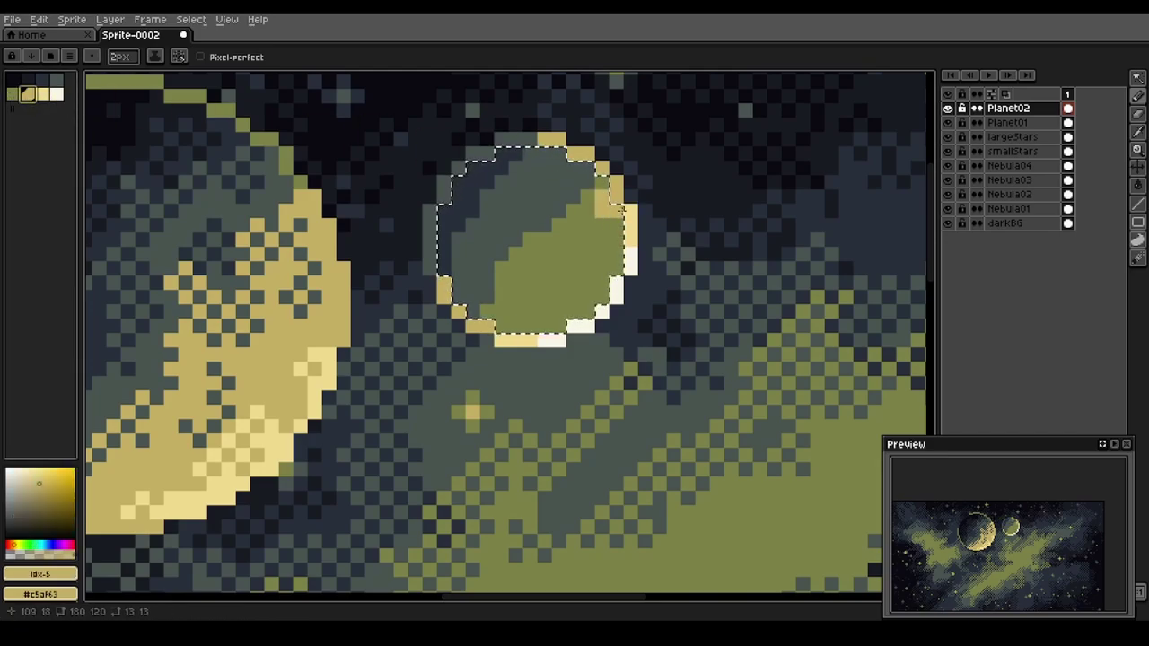
drag(619, 207, 589, 244)
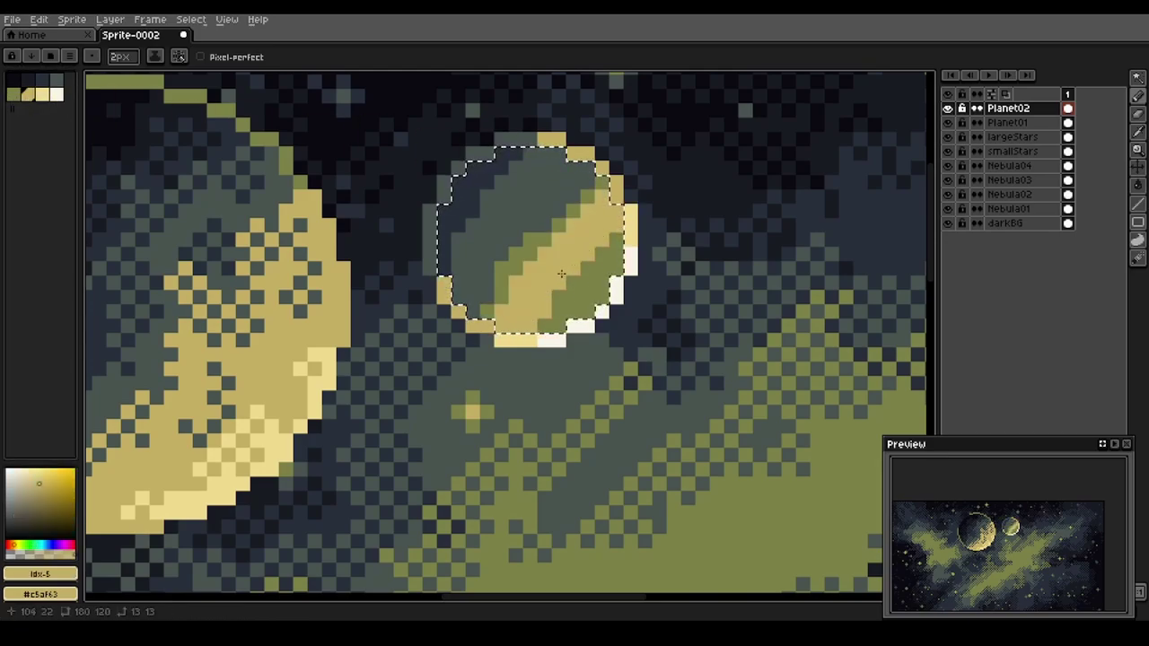
click(43, 94)
click(611, 255)
drag(611, 255, 572, 297)
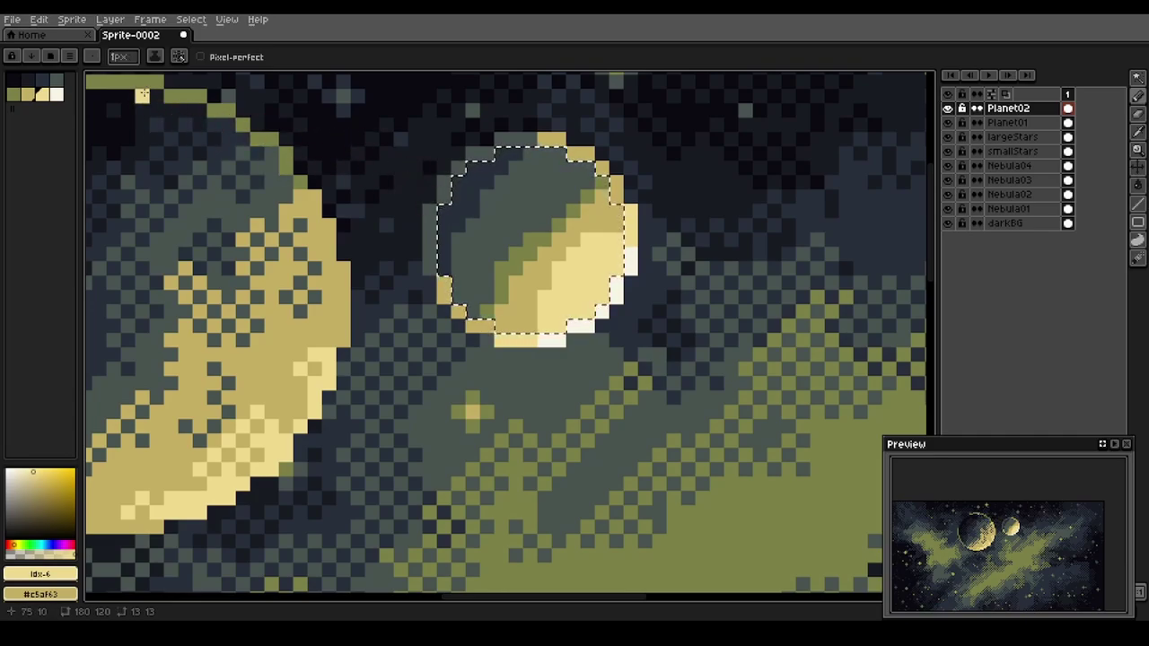
With the saved checker dither brush, blend the small planet's upper-left shadow using #272f3b and #47534e
click(97, 57)
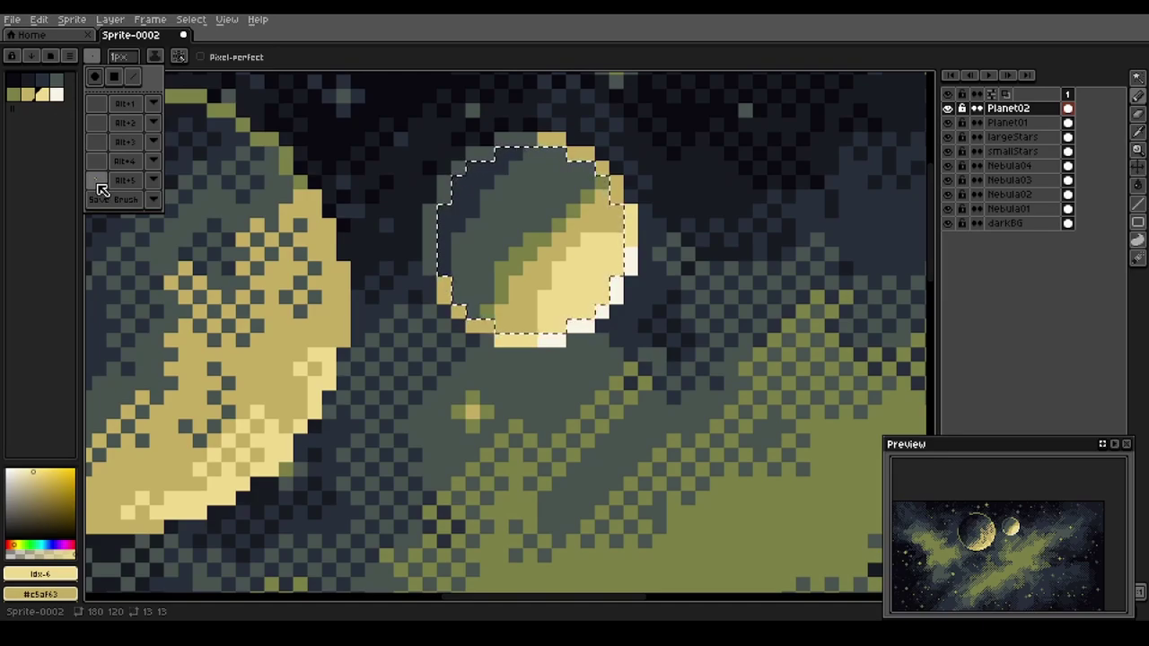
click(99, 183)
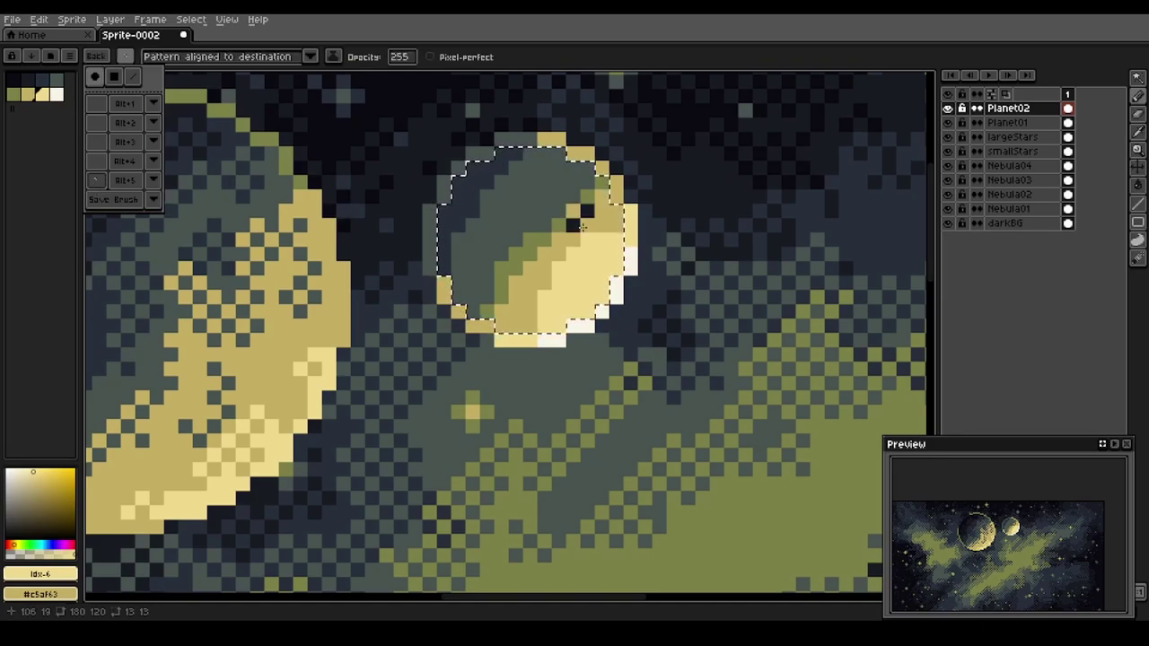
click(521, 30)
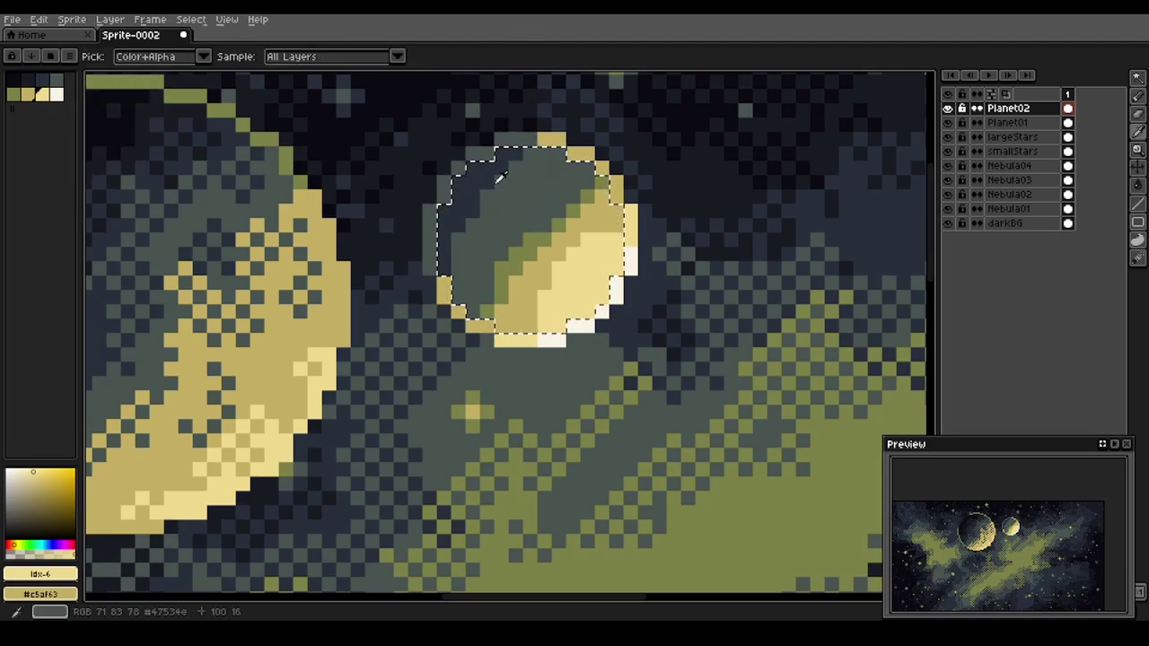
alt+click(476, 185)
alt+right_click(529, 188)
drag(522, 177, 488, 222)
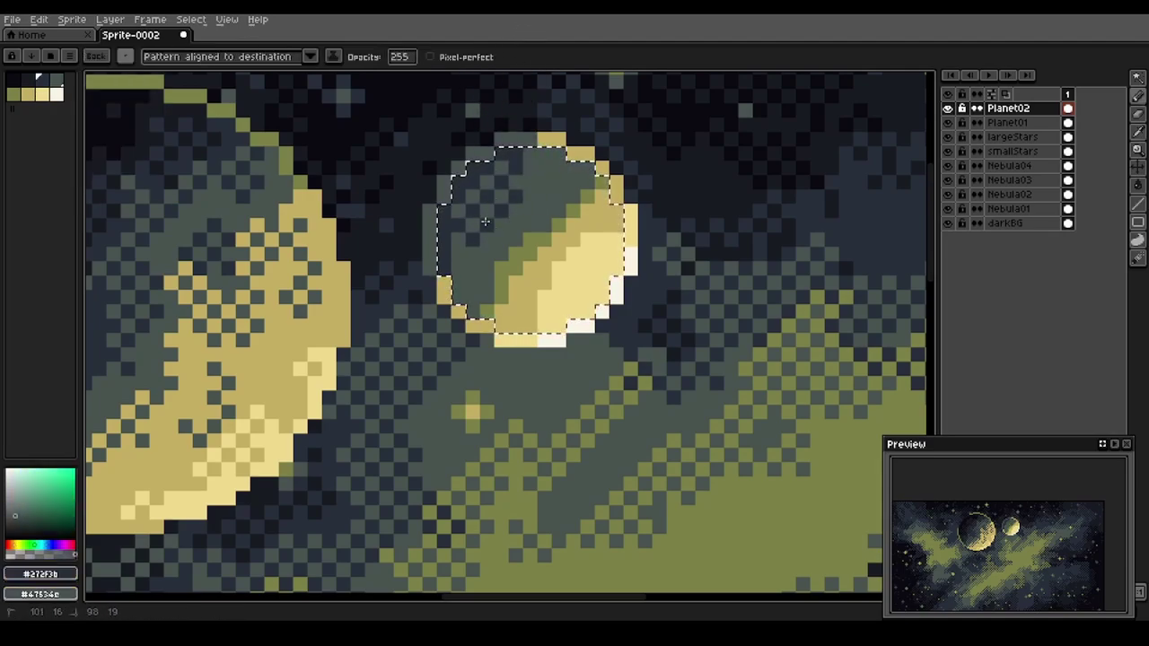
mouse_move(465, 263)
mouse_down()
mouse_move(508, 221)
mouse_move(582, 197)
mouse_up()
Dither #7b8046 and #c5af63 against #47534e along the diagonal middle of the small planet
alt+click(535, 238)
mouse_move(498, 264)
mouse_down()
mouse_move(529, 287)
mouse_move(491, 305)
mouse_up()
alt+click(534, 278)
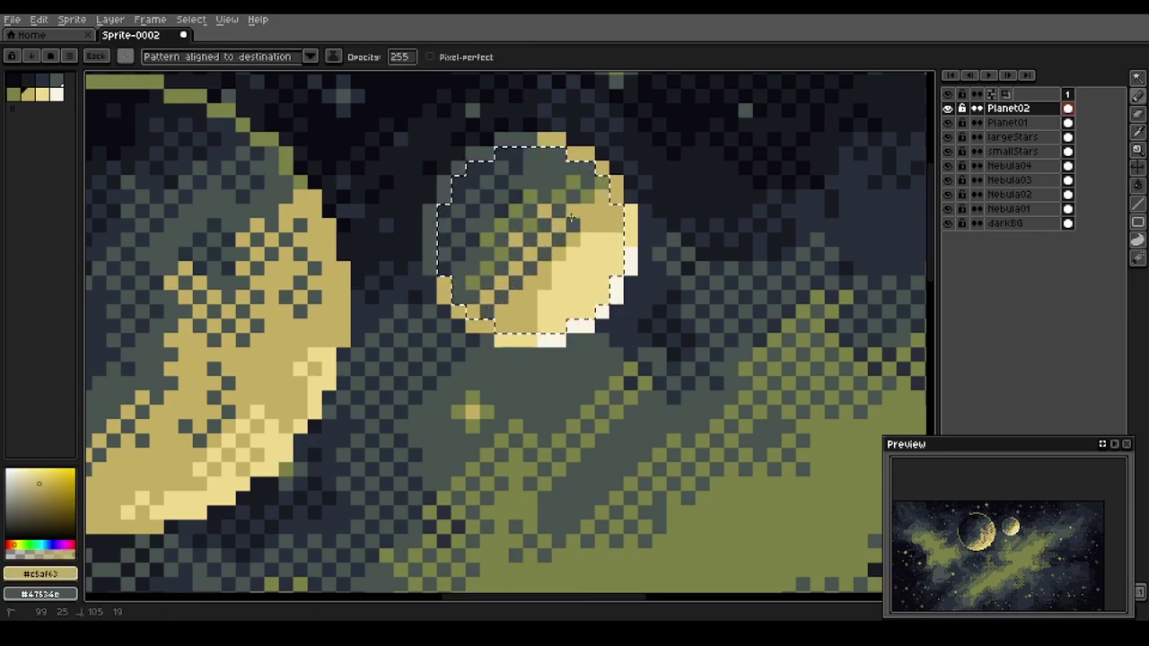
Dither #c5af63 with #efd98d on the small planet's lit side and #f8f4e4 with #efd98d at its lower-right edge, then deselect
key(i)
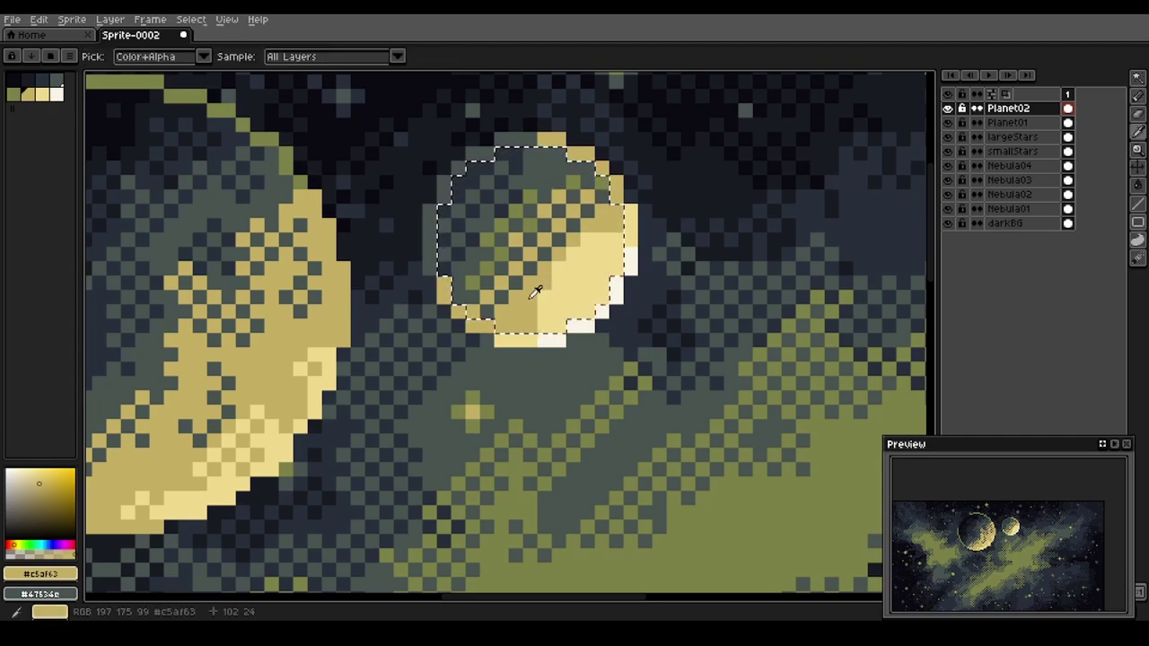
alt+right_click(549, 308)
drag(545, 325, 564, 282)
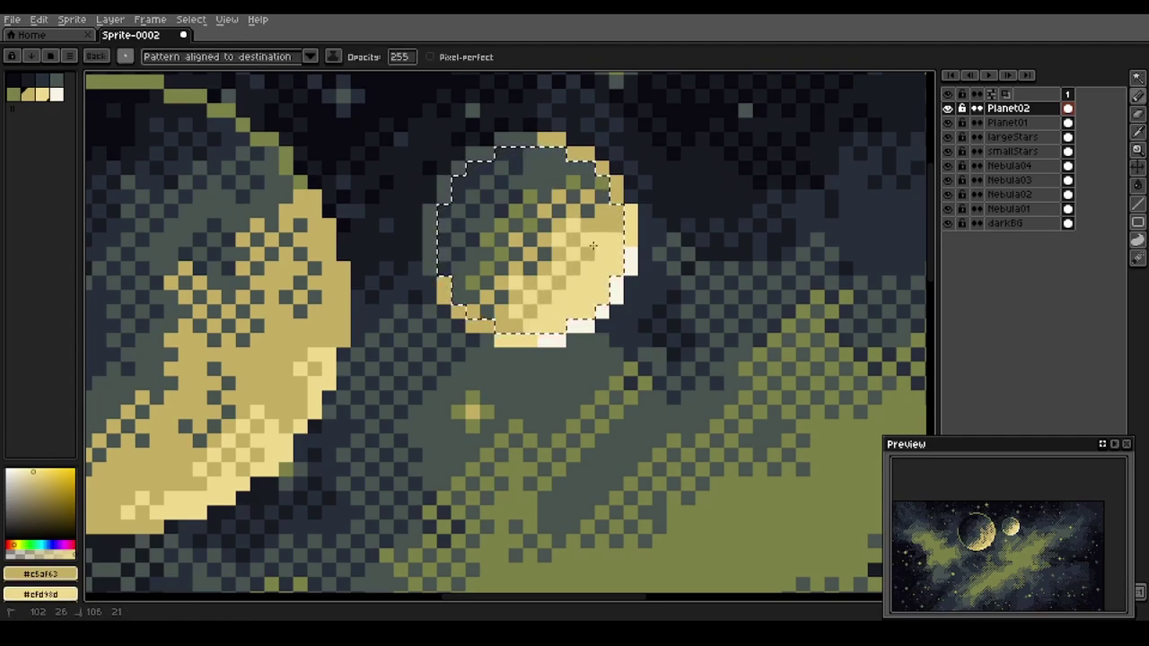
drag(616, 228, 613, 217)
alt+click(616, 288)
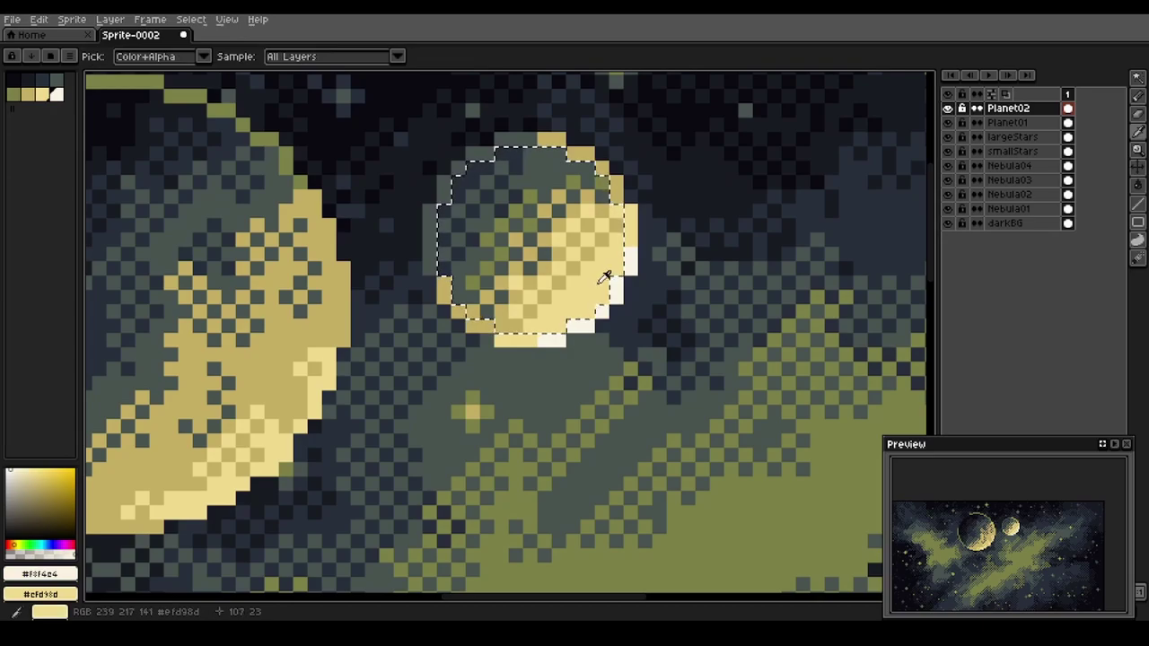
drag(616, 271, 618, 273)
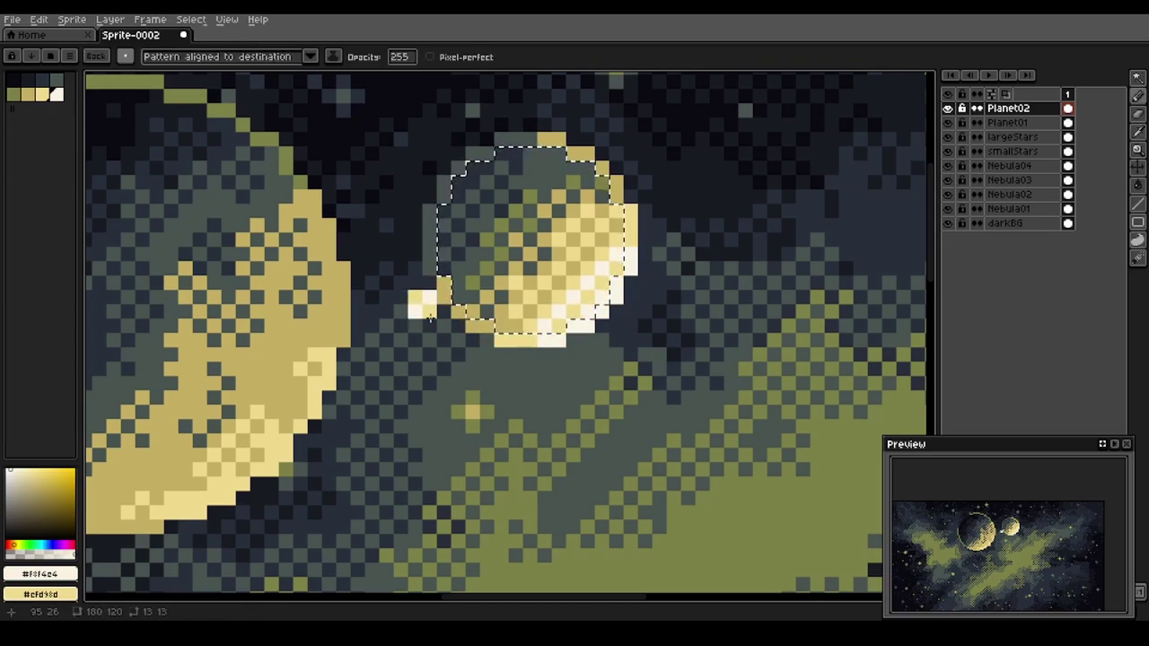
key(Escape)
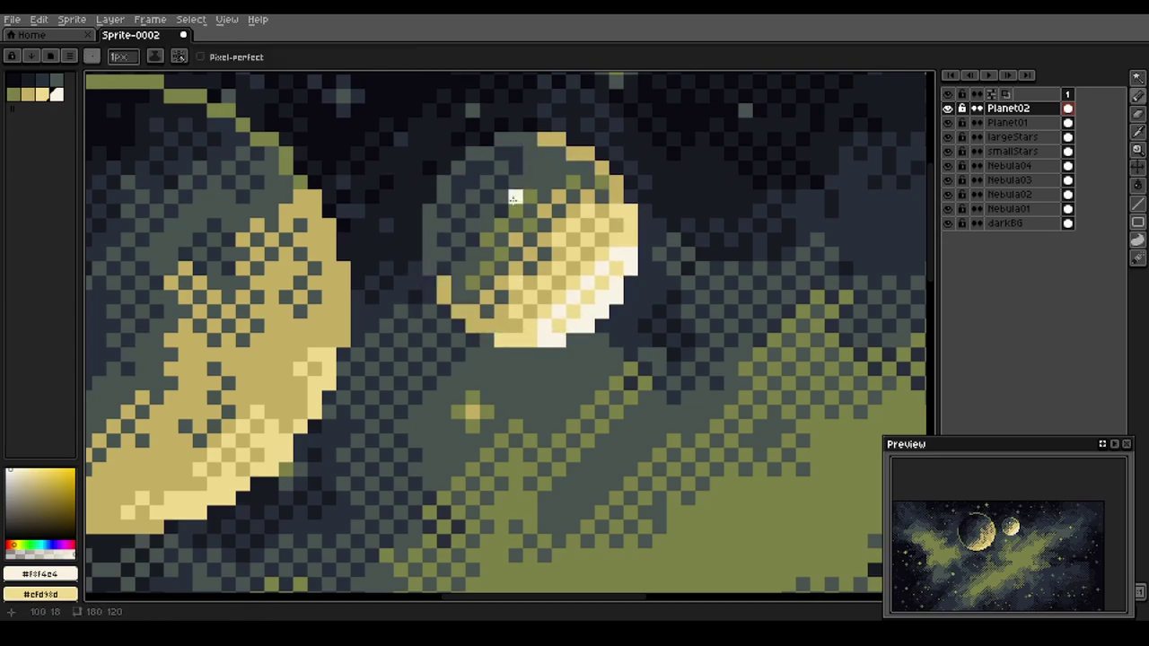
Paint a solid, irregular #272f3b patch over the dithering in the small planet's upper-left shadow
scroll(518, 189, up, 1)
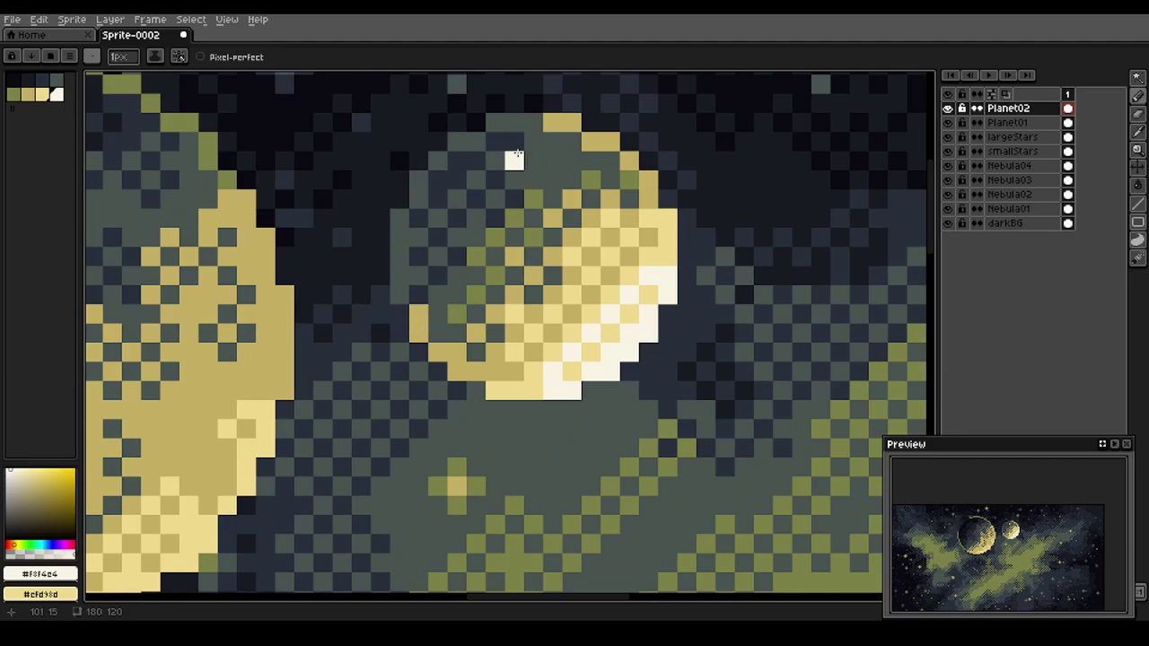
key(i)
click(522, 148)
key(b)
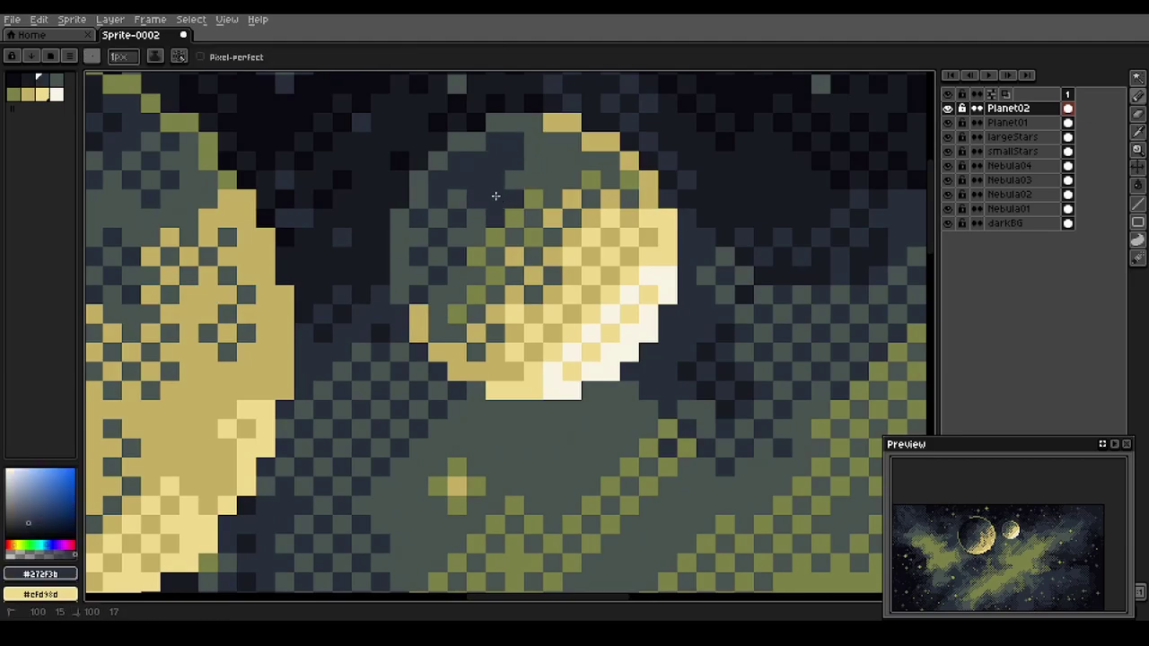
drag(504, 193, 544, 164)
Paint solid patches over the small planet's dithered bands in #7b8046, #c5af63 and #efd98d, from its middle to the lit edge
alt+click(535, 237)
click(511, 236)
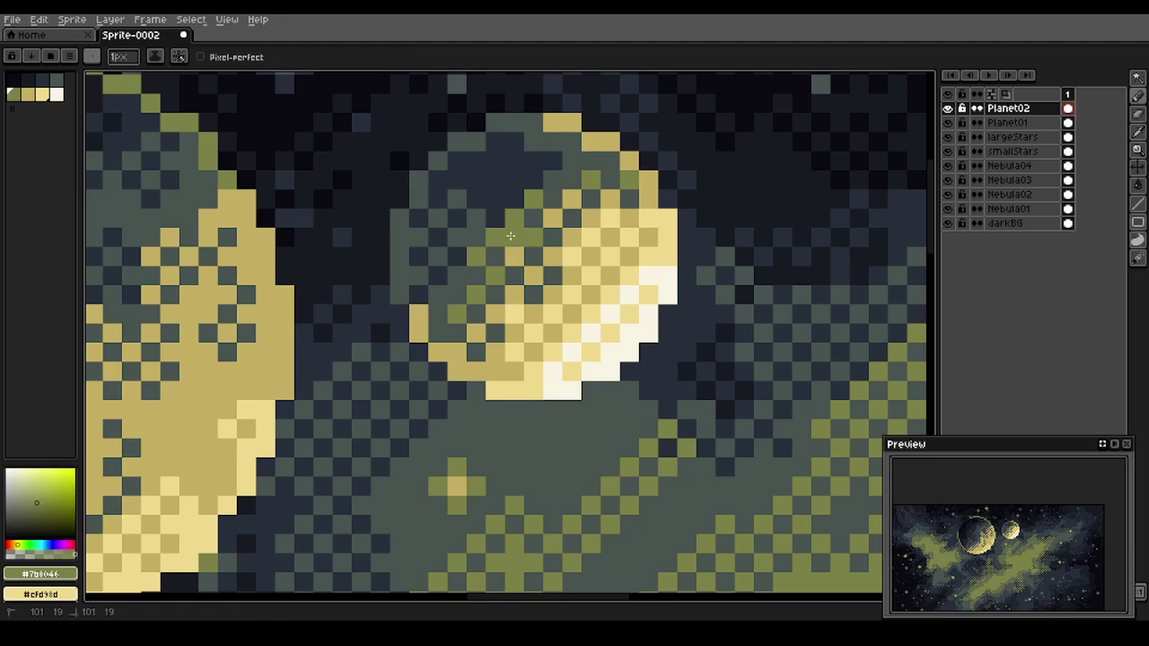
drag(511, 236, 481, 278)
alt+click(531, 277)
mouse_move(551, 277)
mouse_down()
mouse_move(594, 272)
mouse_move(622, 317)
mouse_move(584, 342)
mouse_up()
alt+click(592, 313)
drag(630, 296, 644, 272)
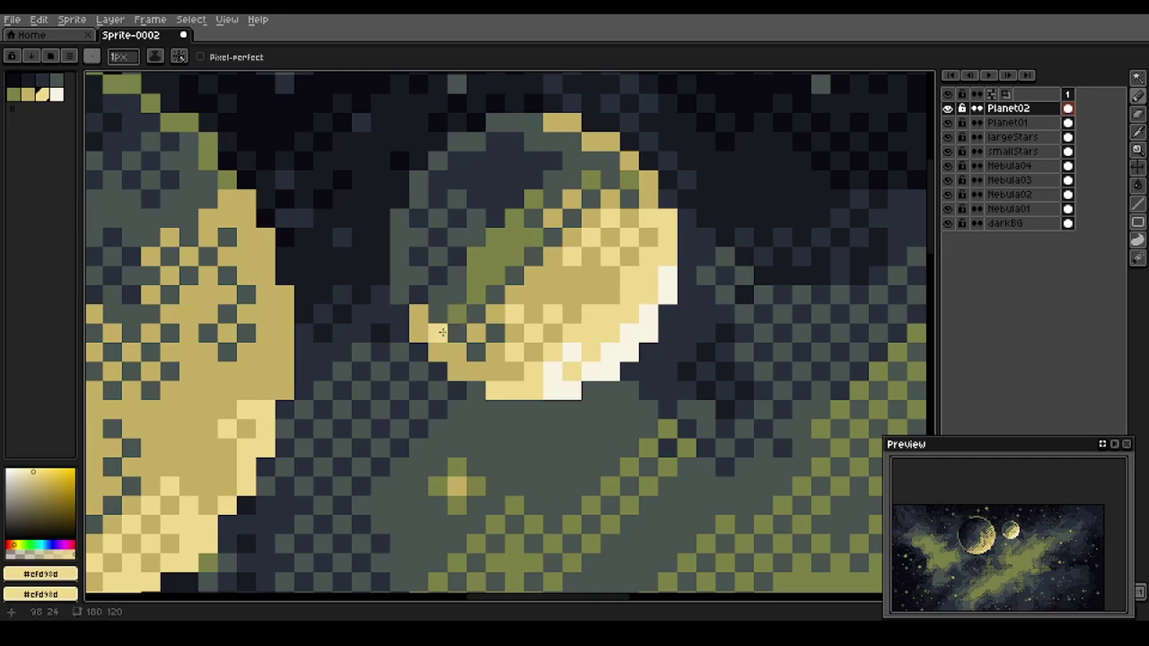
Add a new layer above Planet02 and name it Planet03
scroll(434, 274, down, 4)
key(space)
mouse_move(314, 292)
mouse_down()
mouse_move(488, 230)
mouse_move(480, 225)
mouse_up()
key(b)
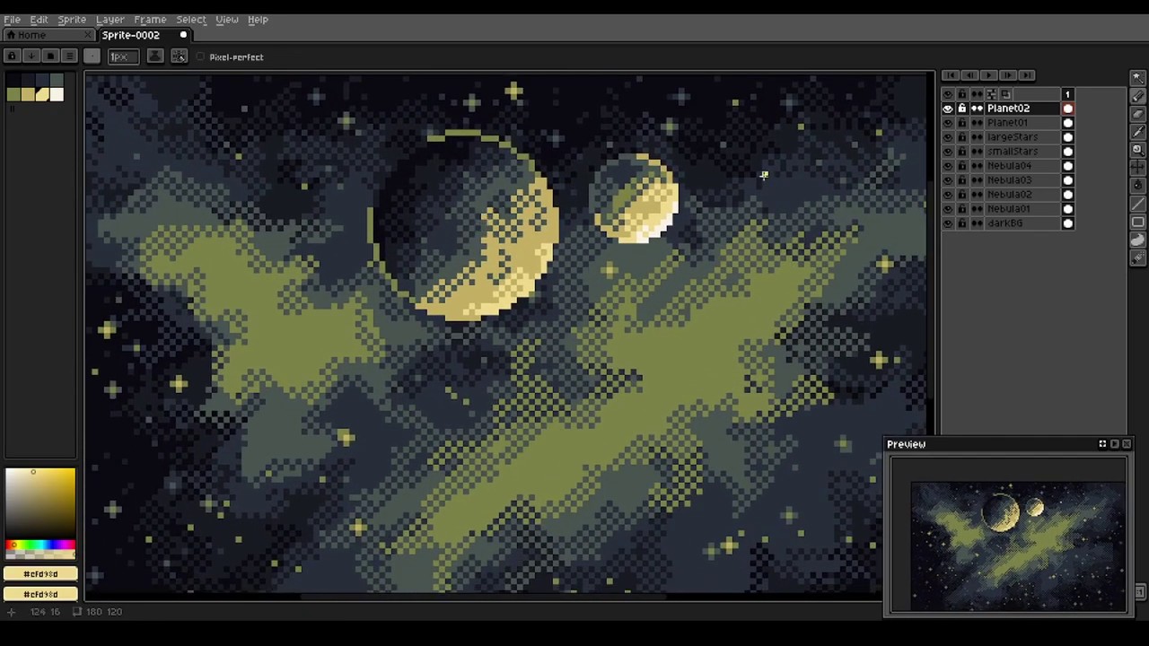
key(shift+p)
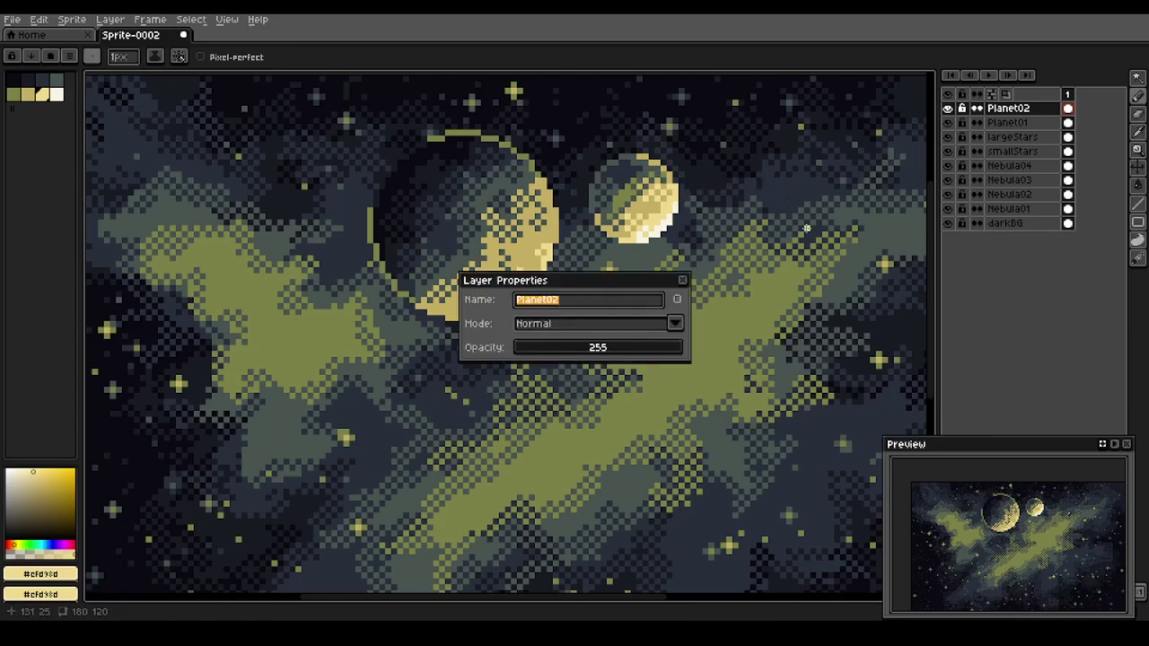
click(683, 279)
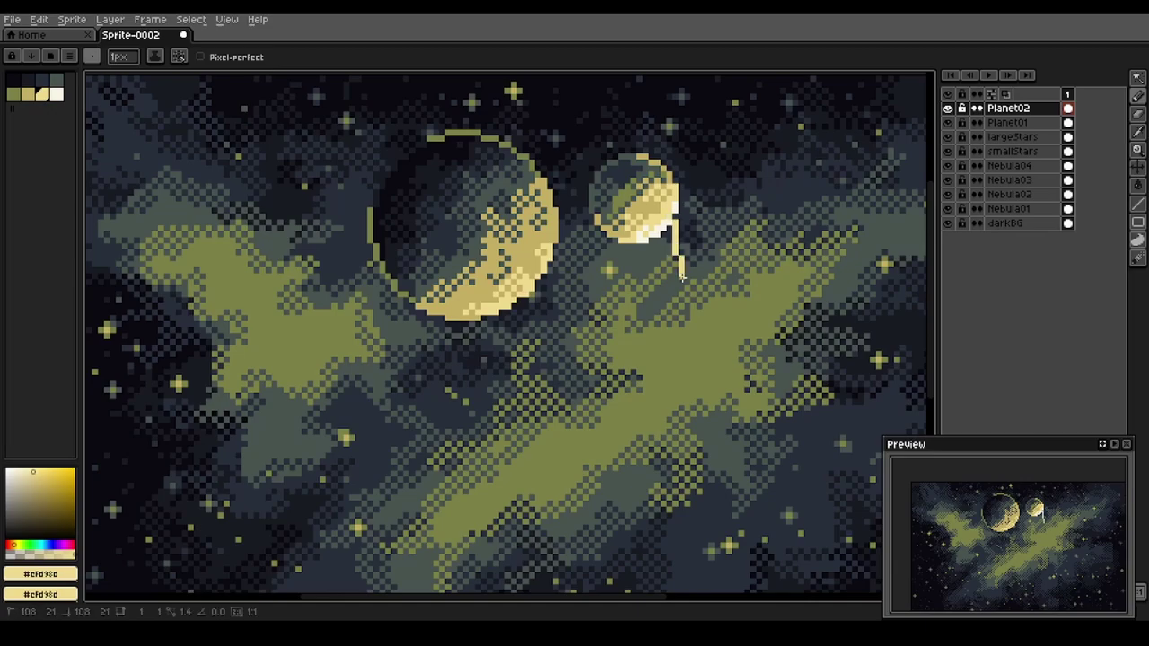
key(shift+n)
key(shift+p)
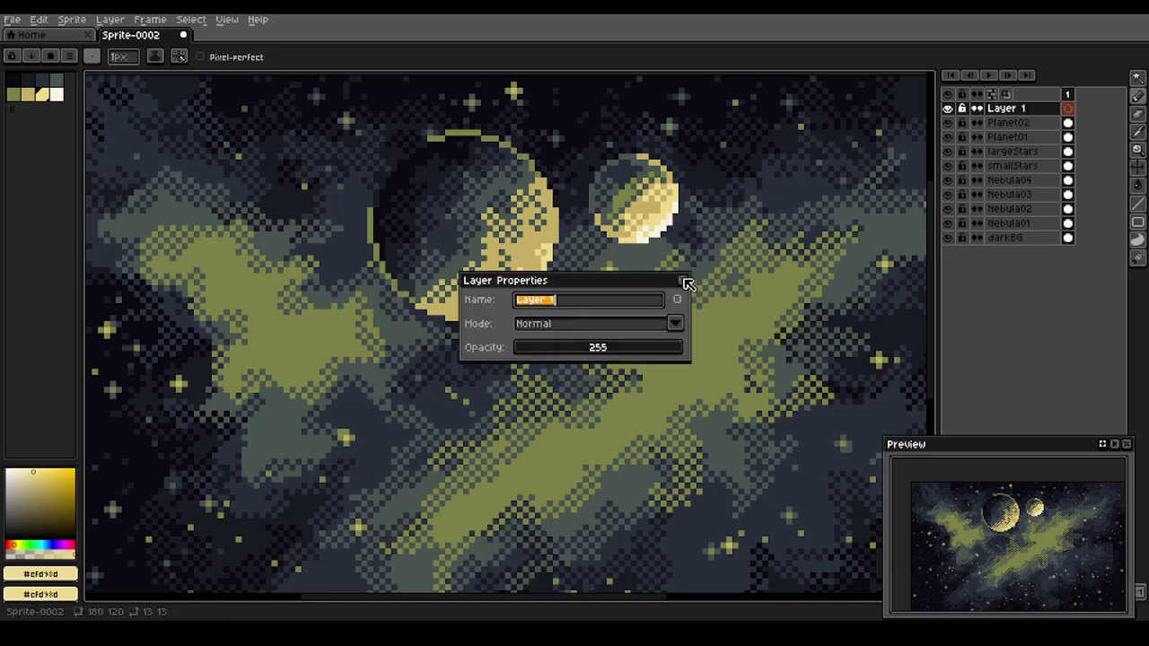
text(Planet03)
click(684, 280)
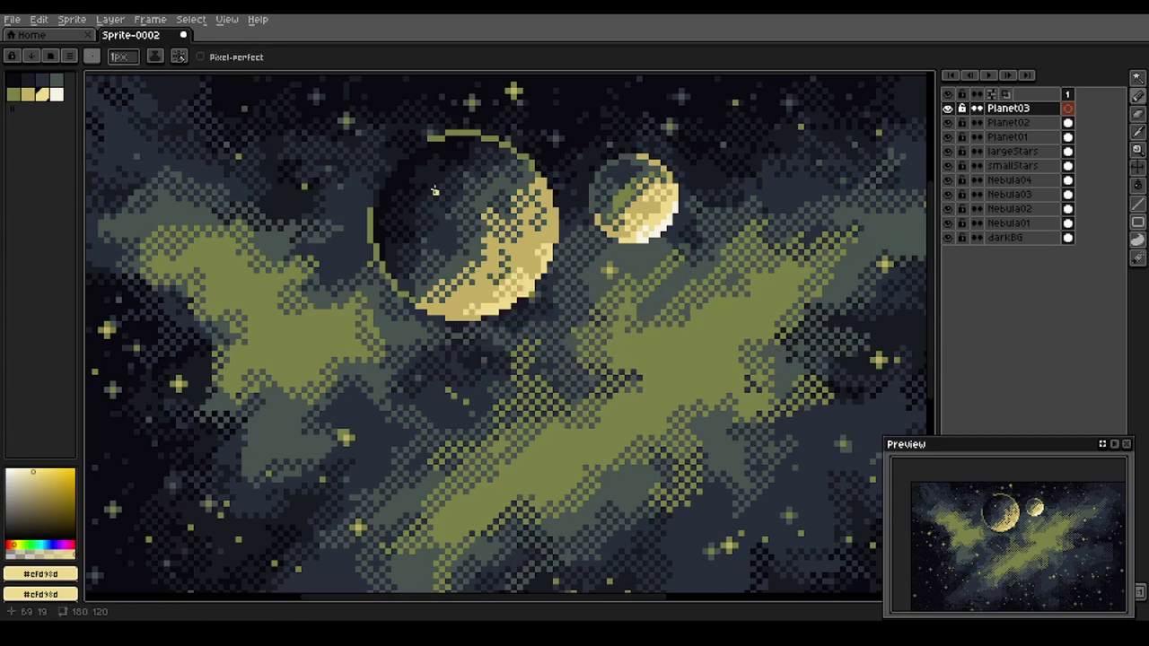
Make a 12 × 12 px circular selection over the large planet's upper-left shadow and fill it with #c5af63
key(shift+m)
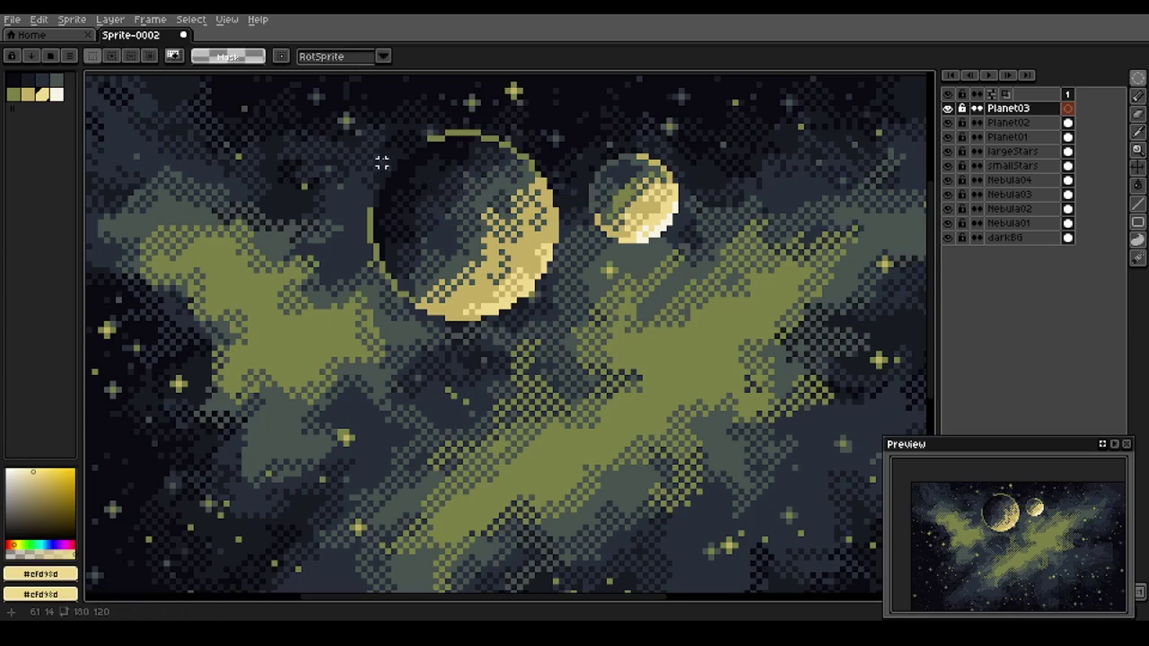
drag(381, 150, 447, 216)
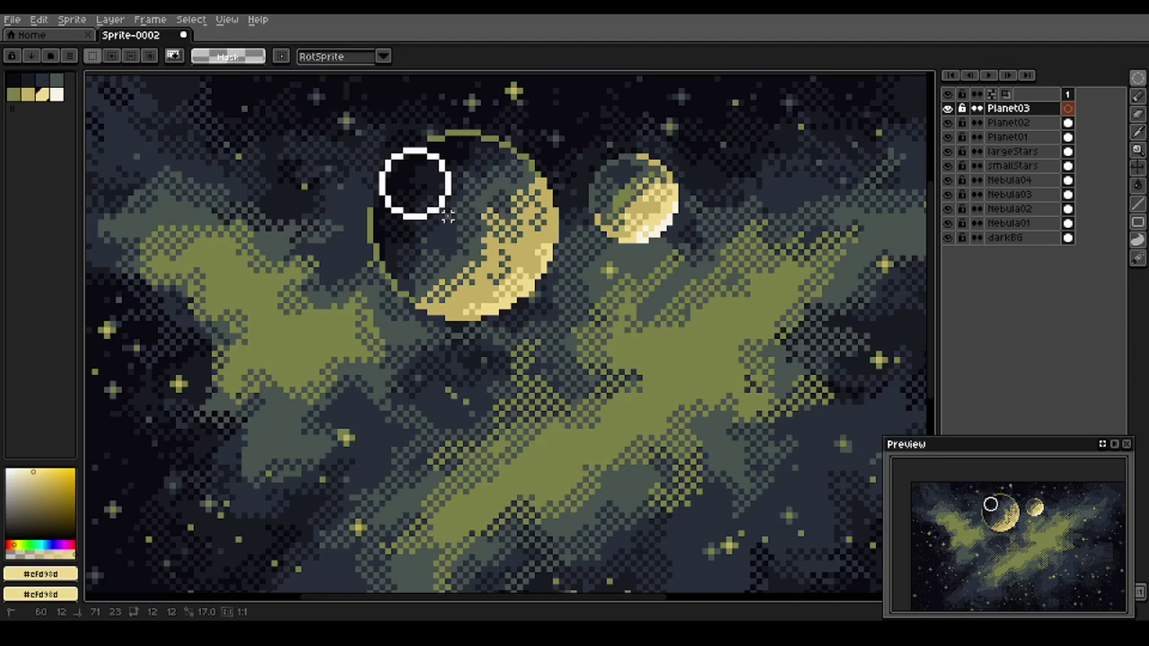
drag(447, 216, 447, 215)
scroll(406, 164, up, 2)
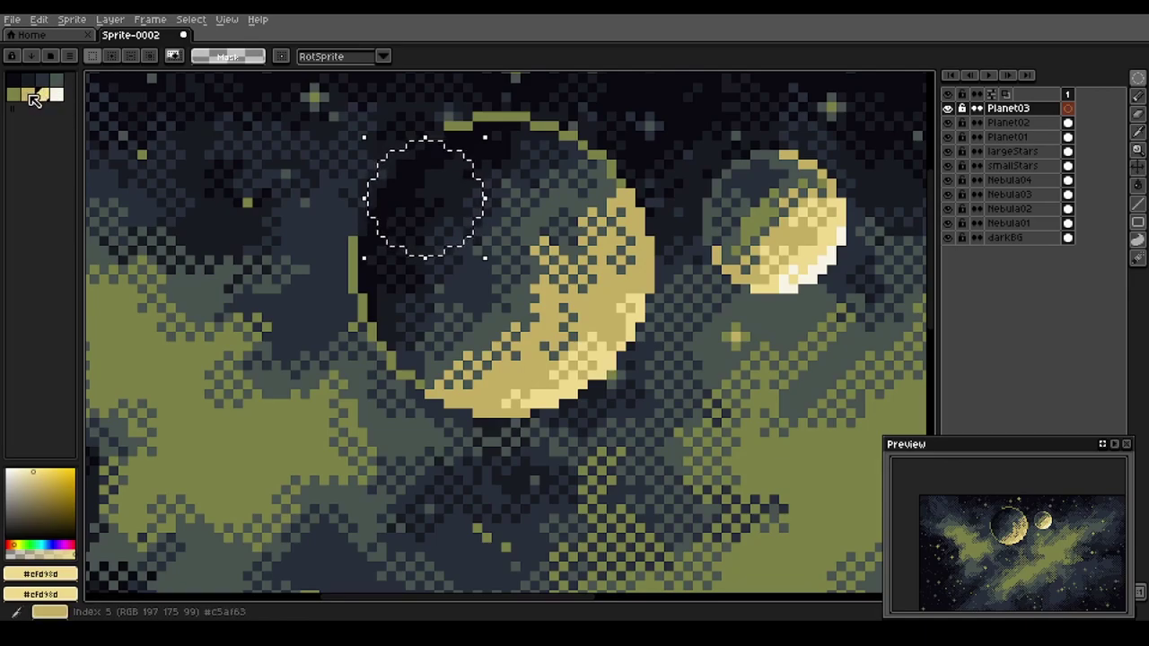
click(31, 94)
key(f)
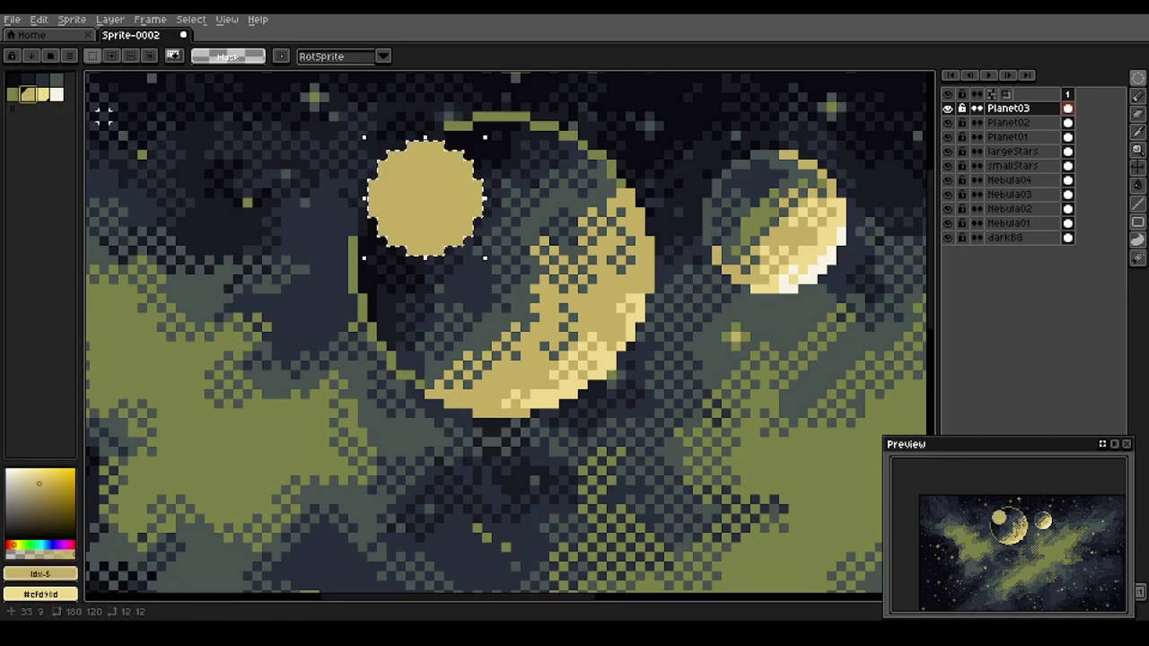
Outline the new circle inside its edge in #efd98d and paint #f8f4e4 highlights along its lower-right edge
click(45, 97)
key(s)
scroll(377, 171, up, 1)
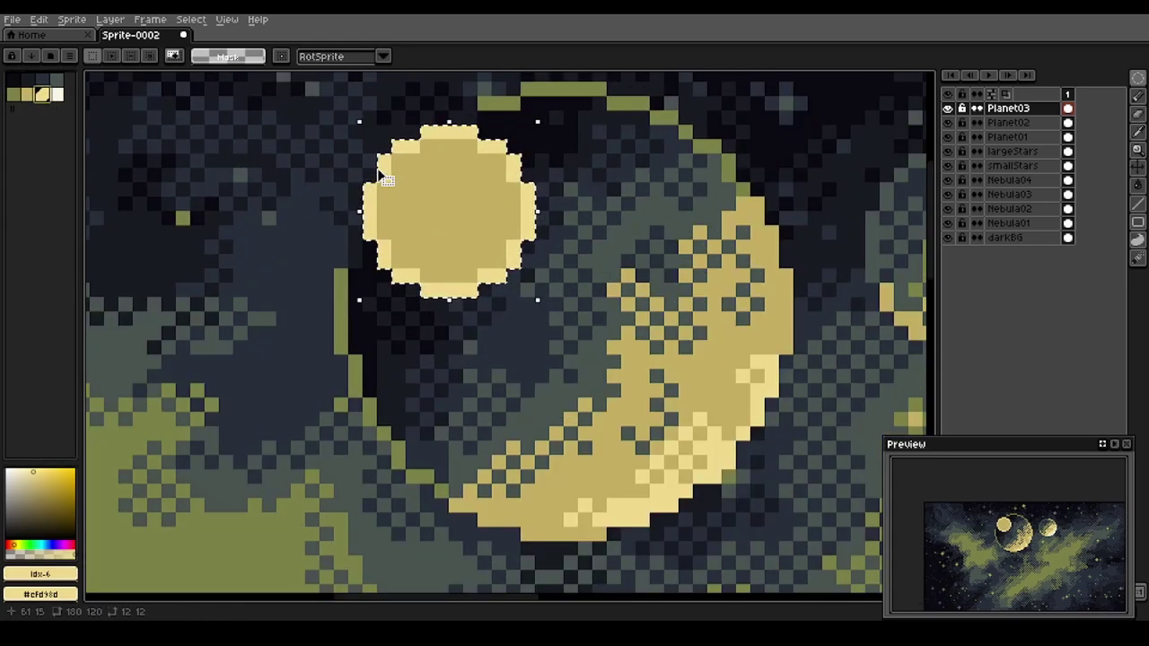
click(56, 95)
key(b)
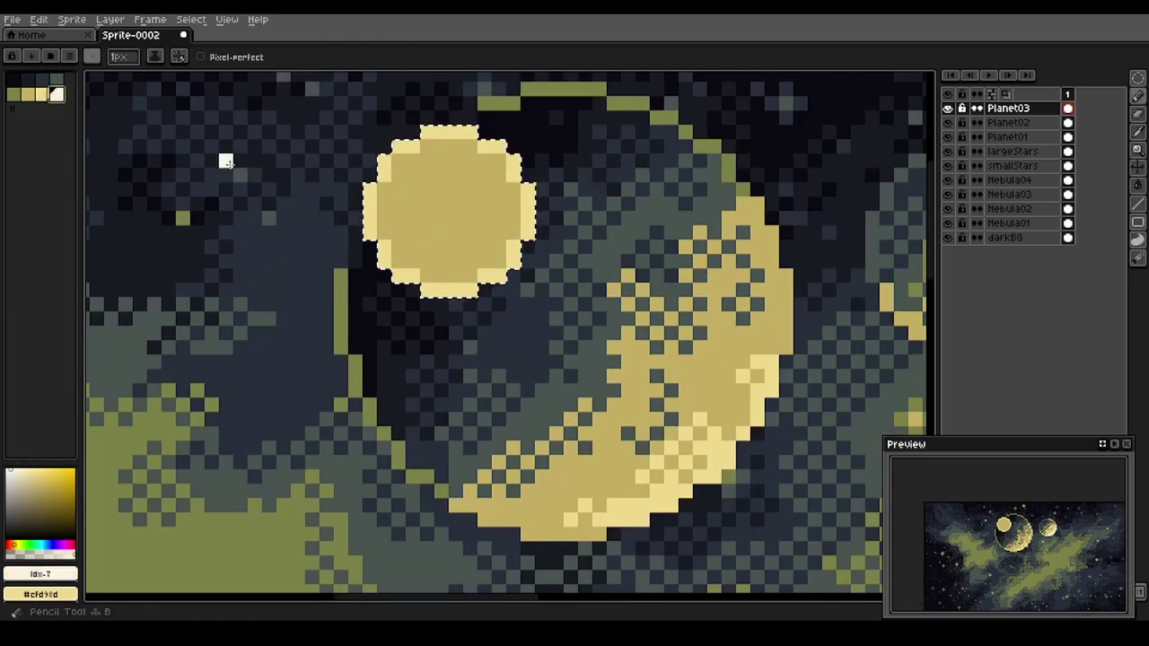
mouse_move(528, 232)
mouse_down()
mouse_move(497, 270)
mouse_move(457, 289)
mouse_move(529, 221)
mouse_up()
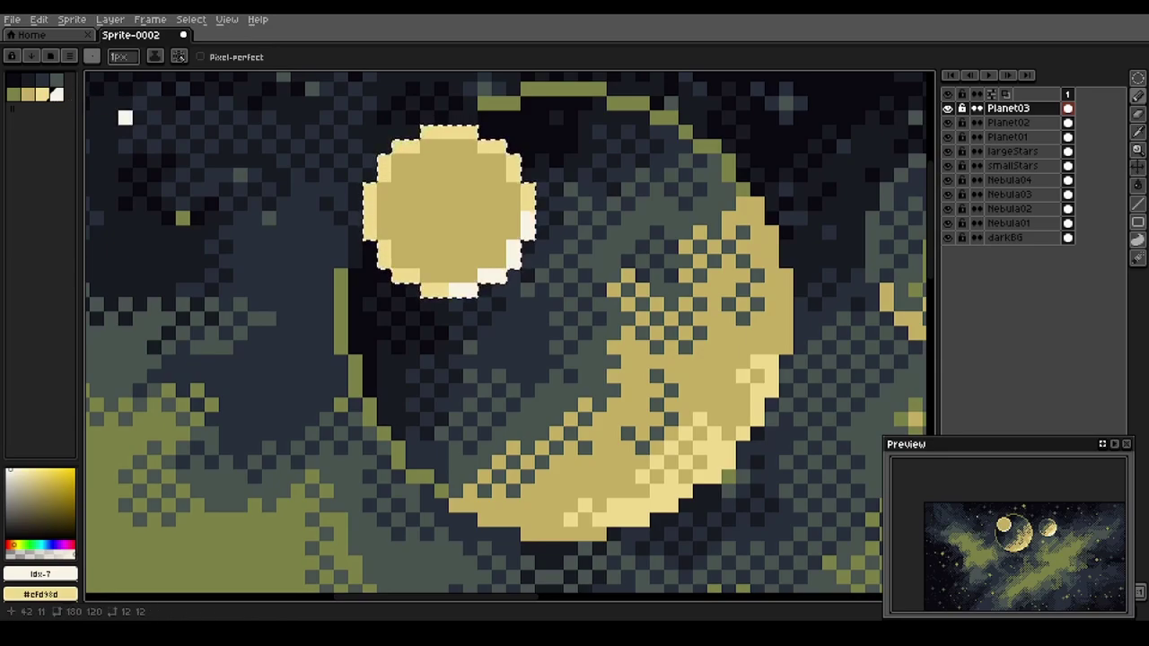
Recolour the new planet's upper-left outline in #7b8046, with #47534e on its outermost diagonal part
click(28, 93)
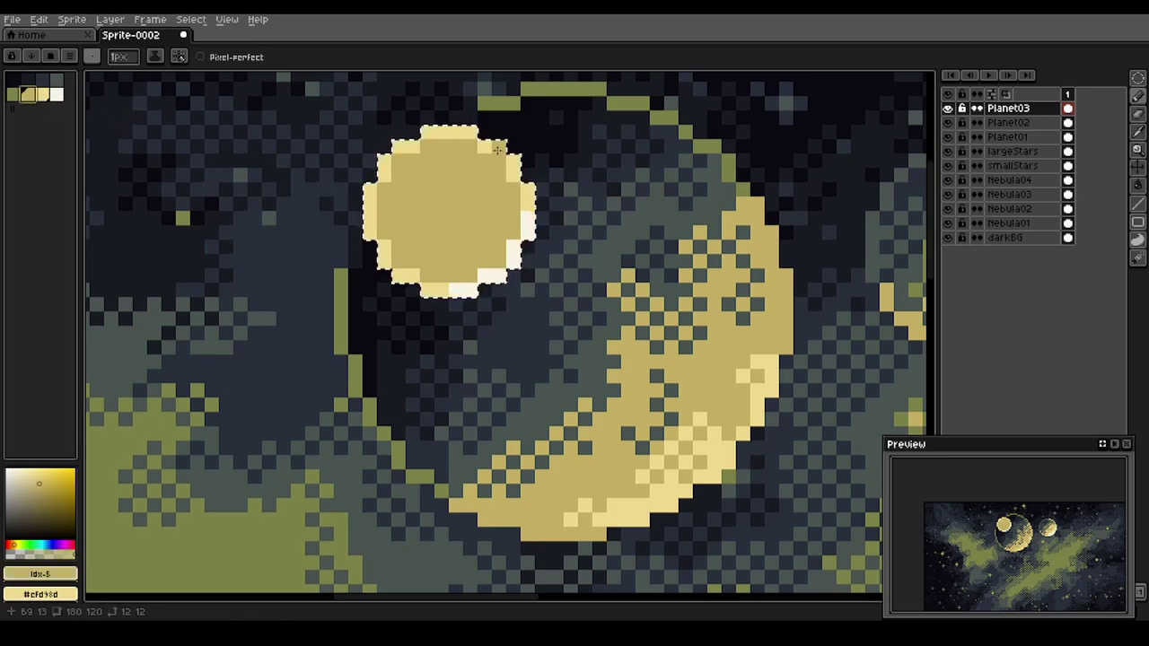
click(14, 94)
mouse_move(471, 133)
mouse_down()
mouse_move(423, 135)
mouse_move(384, 160)
mouse_move(367, 190)
mouse_move(379, 242)
mouse_up()
key(ctrl+z)
click(379, 247)
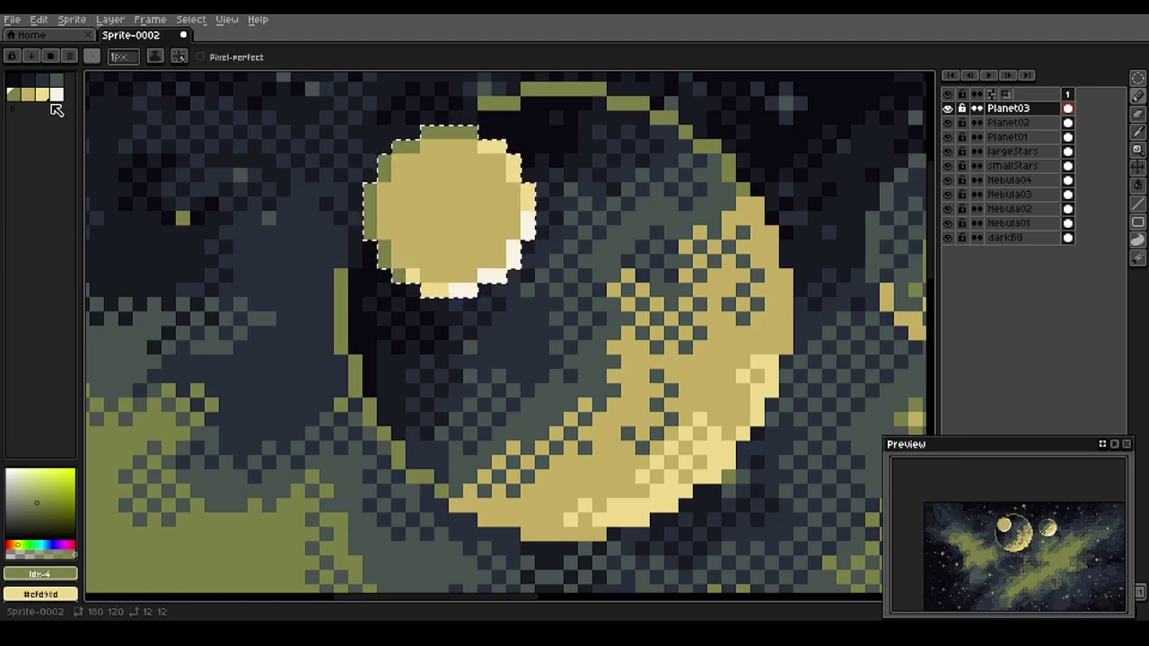
click(57, 82)
mouse_move(412, 146)
mouse_down()
mouse_move(399, 147)
mouse_move(374, 200)
mouse_up()
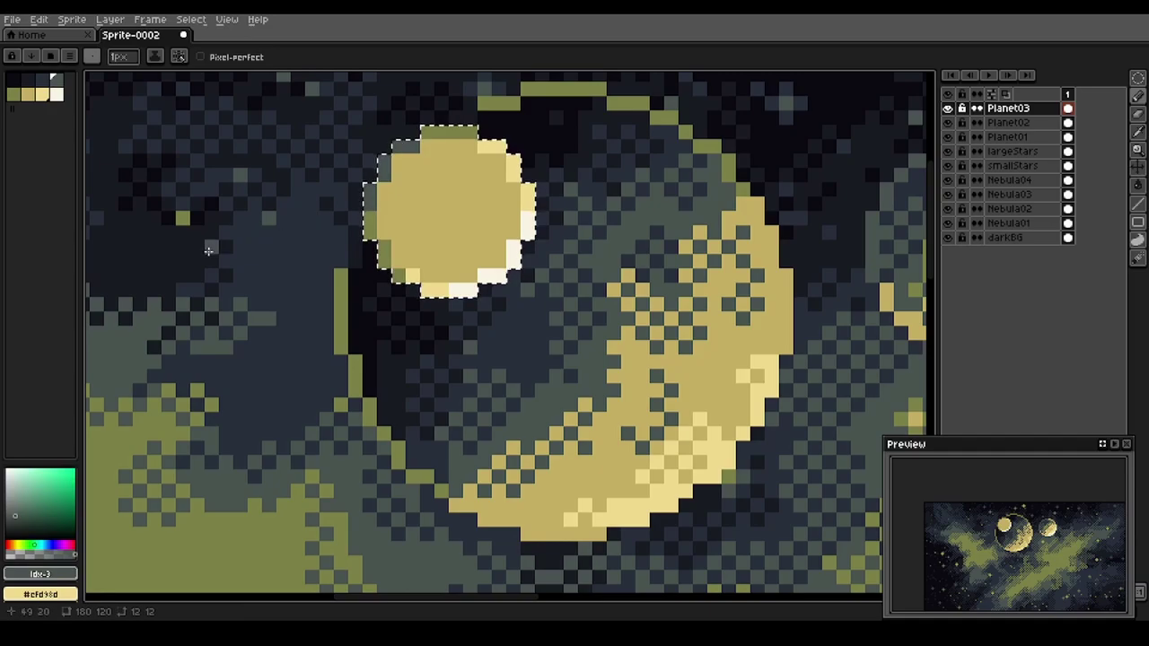
Select the new planet's #c5af63 interior and paint diagonal shadow bands in #47534e and #7b8046 across its upper-left side
key(ctrl+d)
key(w)
click(436, 209)
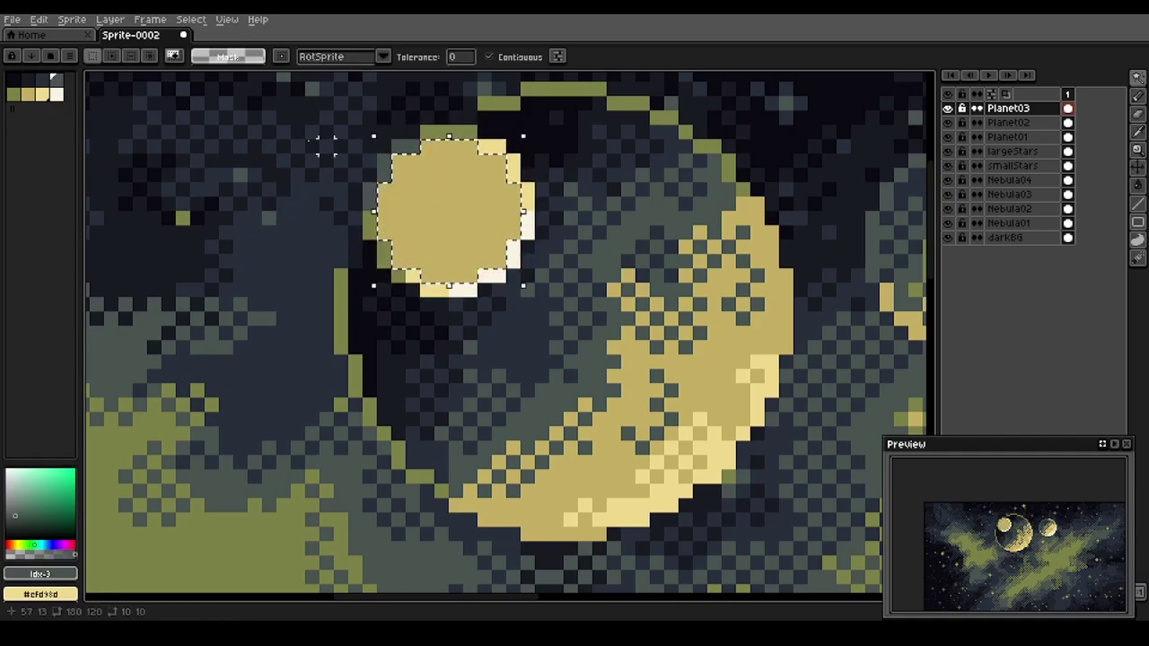
key(i)
click(409, 145)
key(w)
key(b)
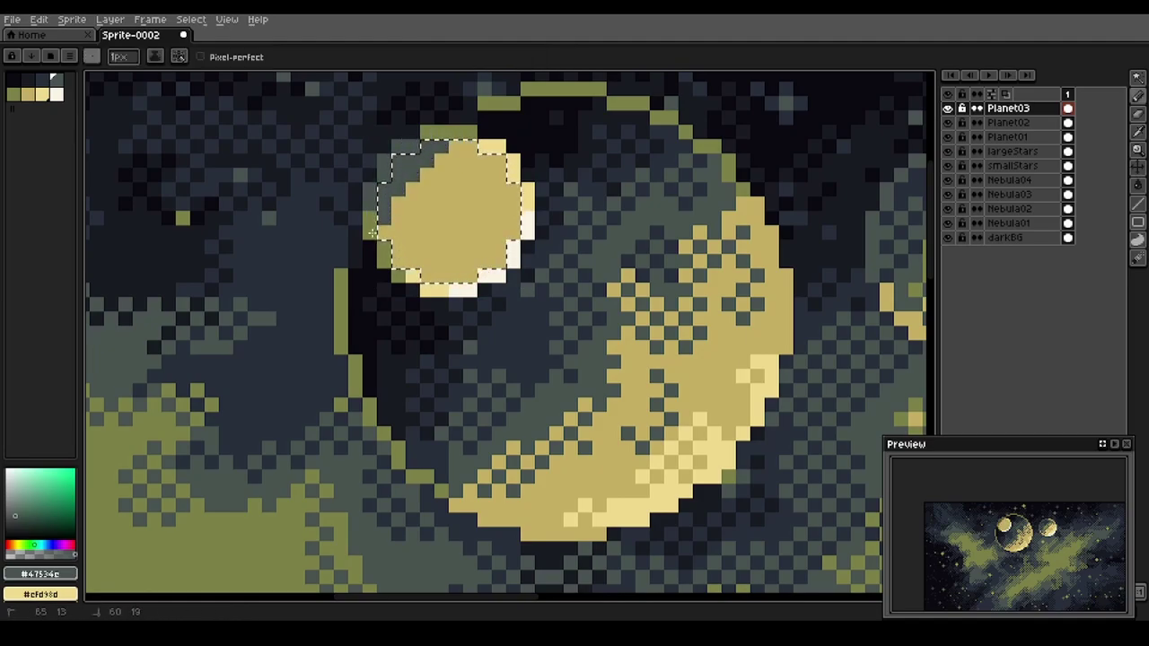
drag(373, 233, 398, 205)
alt+click(456, 133)
drag(456, 147, 430, 184)
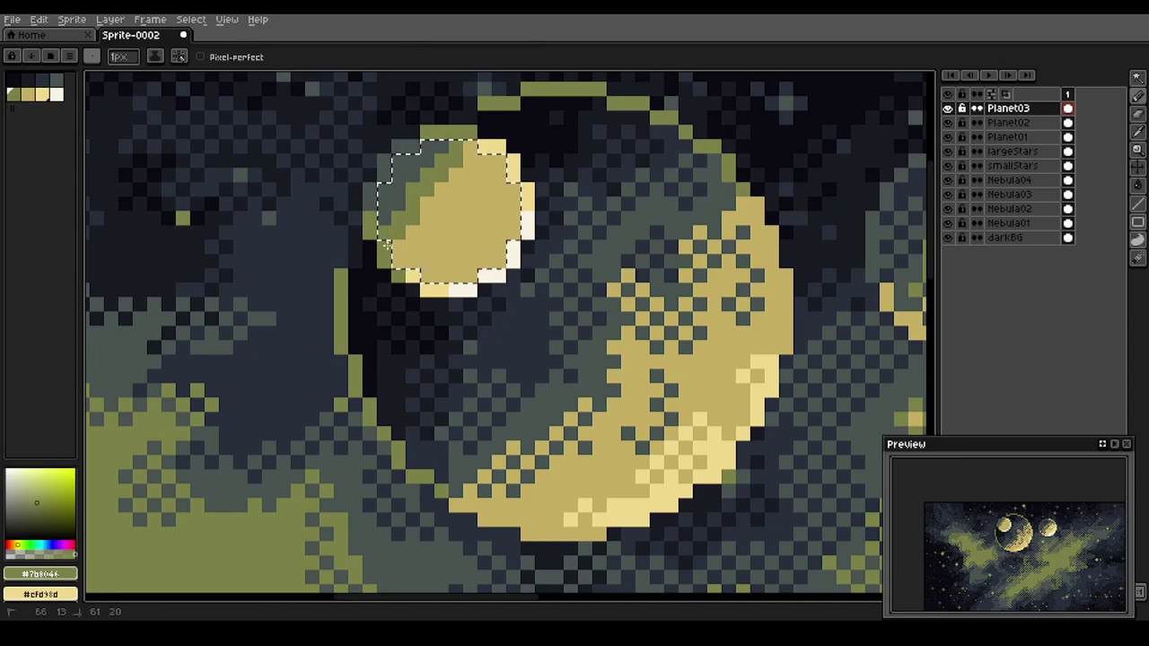
key(i)
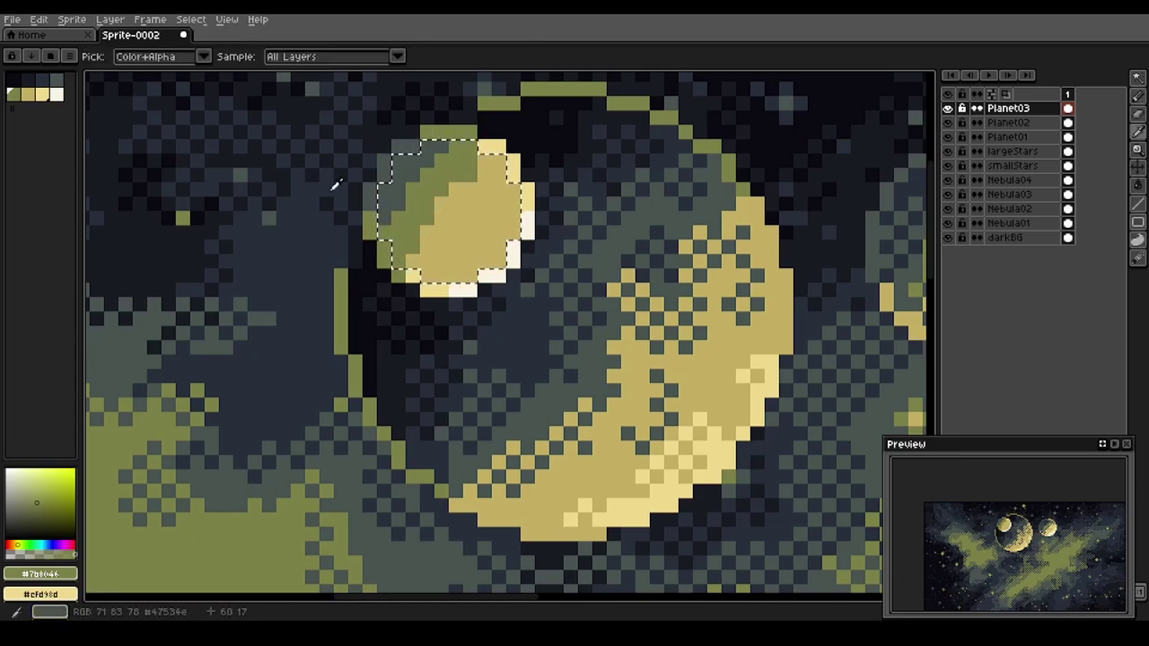
Paint the new planet's lower-right interior in #efd98d and extend its #f8f4e4 highlight along the lit edge
click(44, 95)
key(b)
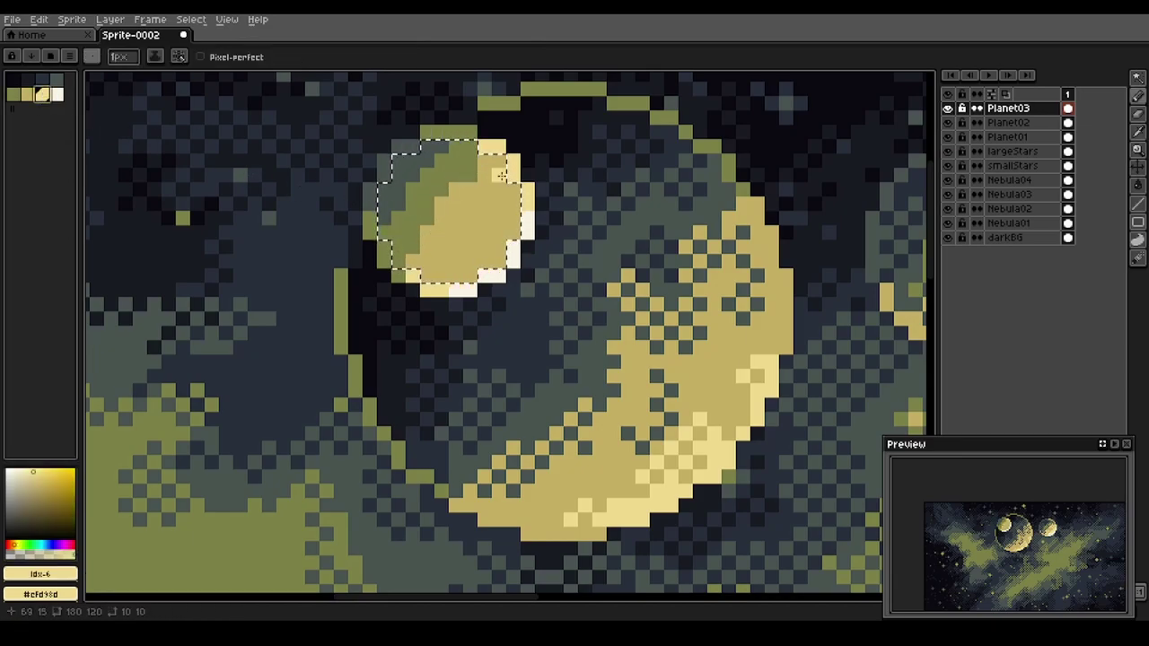
drag(501, 176, 469, 231)
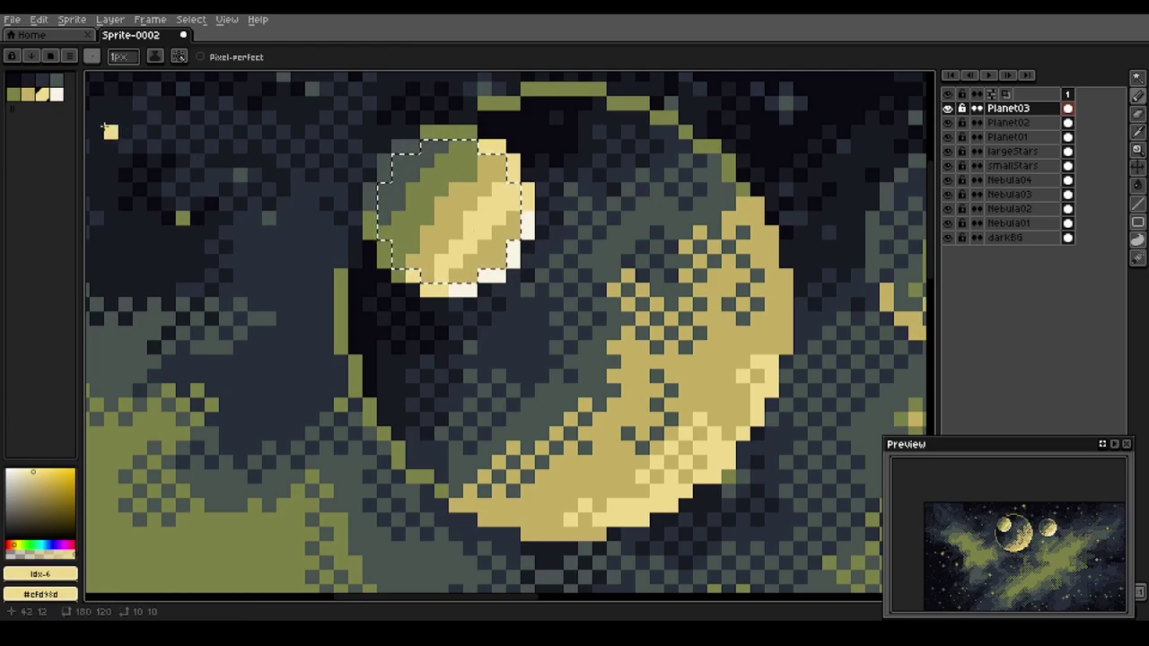
click(61, 97)
drag(526, 233, 471, 275)
alt+click(500, 217)
click(507, 222)
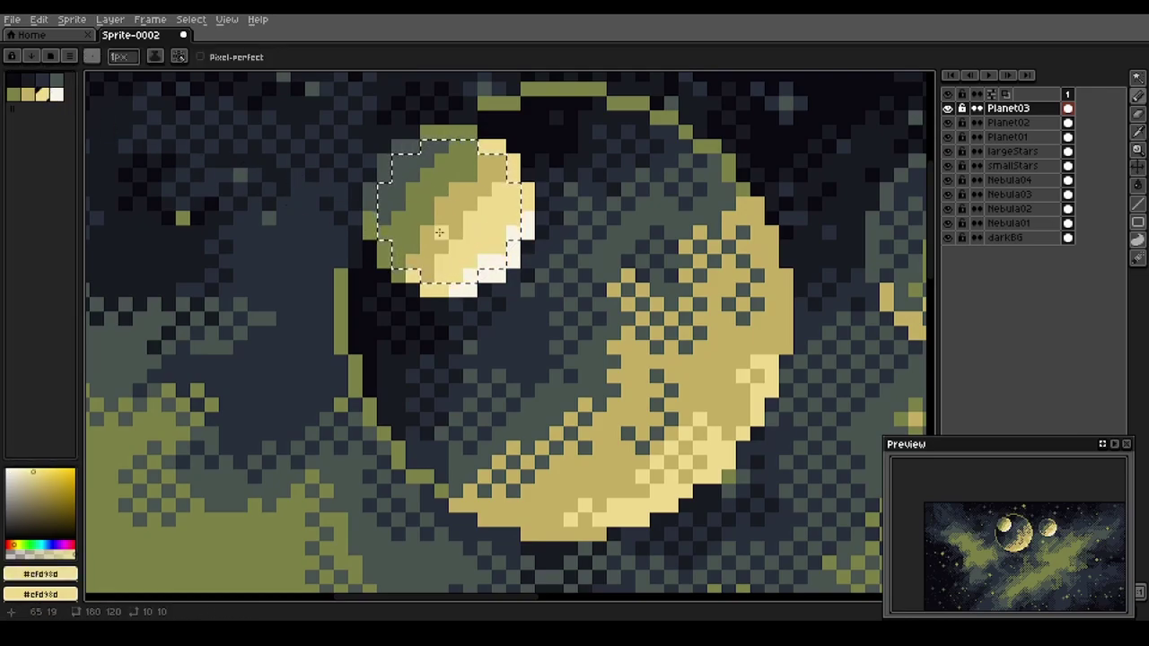
Switch to the checkerboard brush and dither #47534e with #7b8046 in the new planet's shadow, undoing the stray second stroke
click(92, 56)
click(98, 184)
alt+click(416, 160)
alt+right_click(448, 163)
drag(448, 163, 398, 206)
drag(471, 190, 442, 221)
key(ctrl+z)
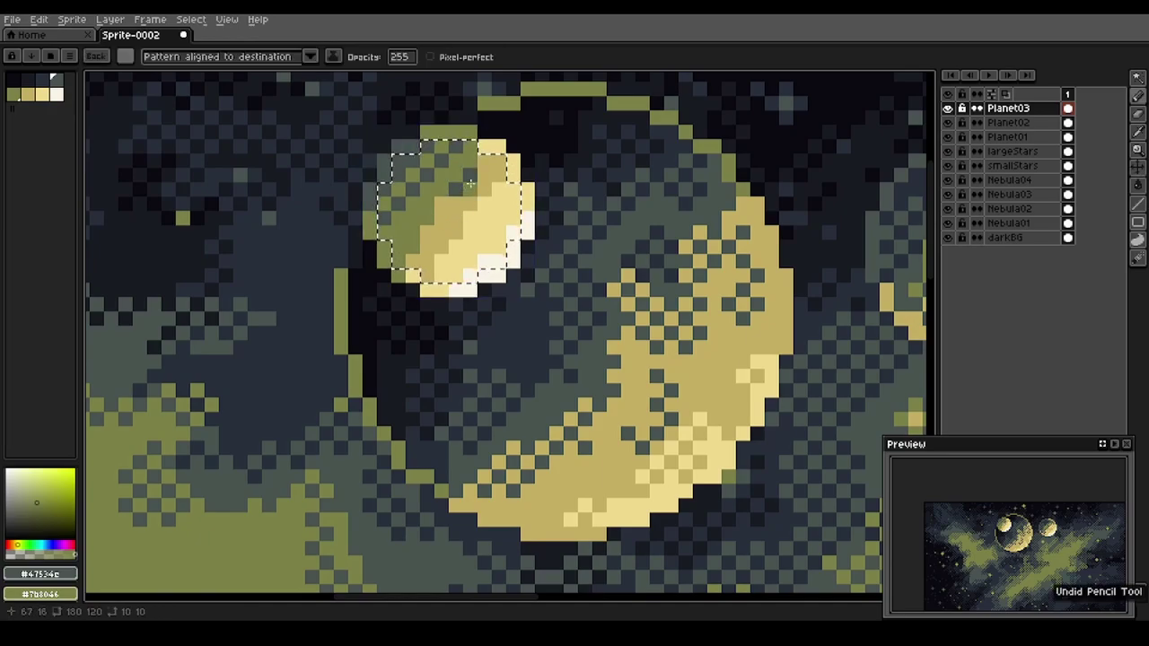
Dither #7b8046 with #c5af63 across the new planet's middle and #efd98d with #7b8046 on its lit side, then deselect
alt+click(474, 178)
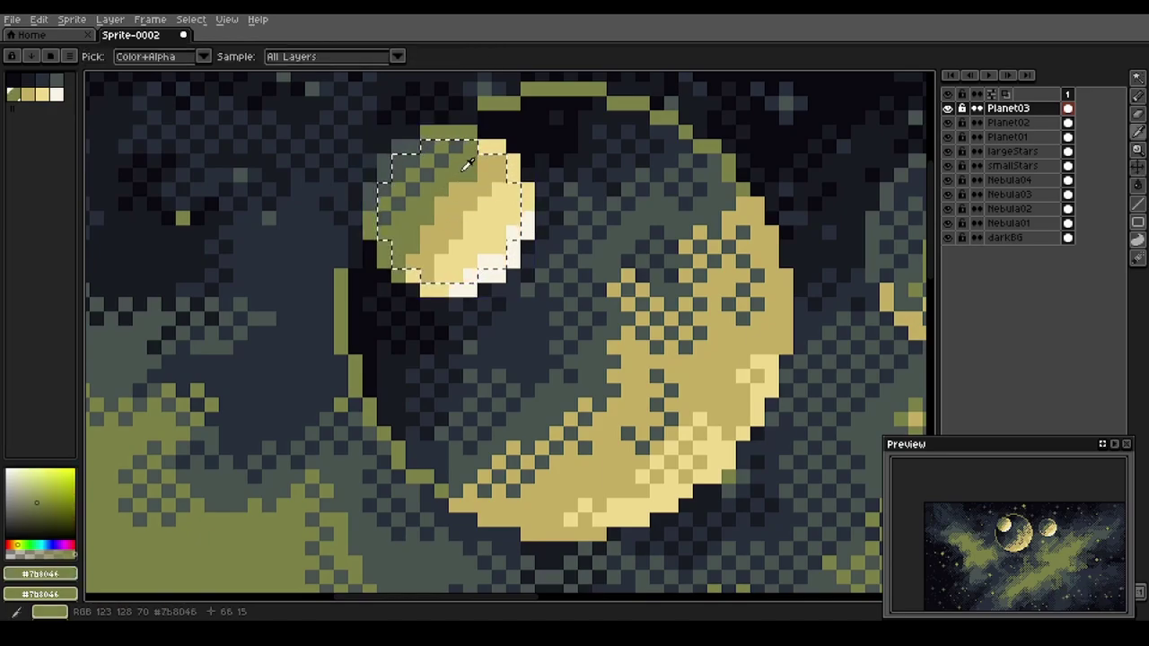
alt+right_click(491, 166)
drag(486, 170, 426, 235)
alt+click(477, 207)
alt+right_click(455, 204)
drag(495, 204, 489, 205)
drag(454, 245, 434, 261)
key(b)
key(Escape)
key(b)
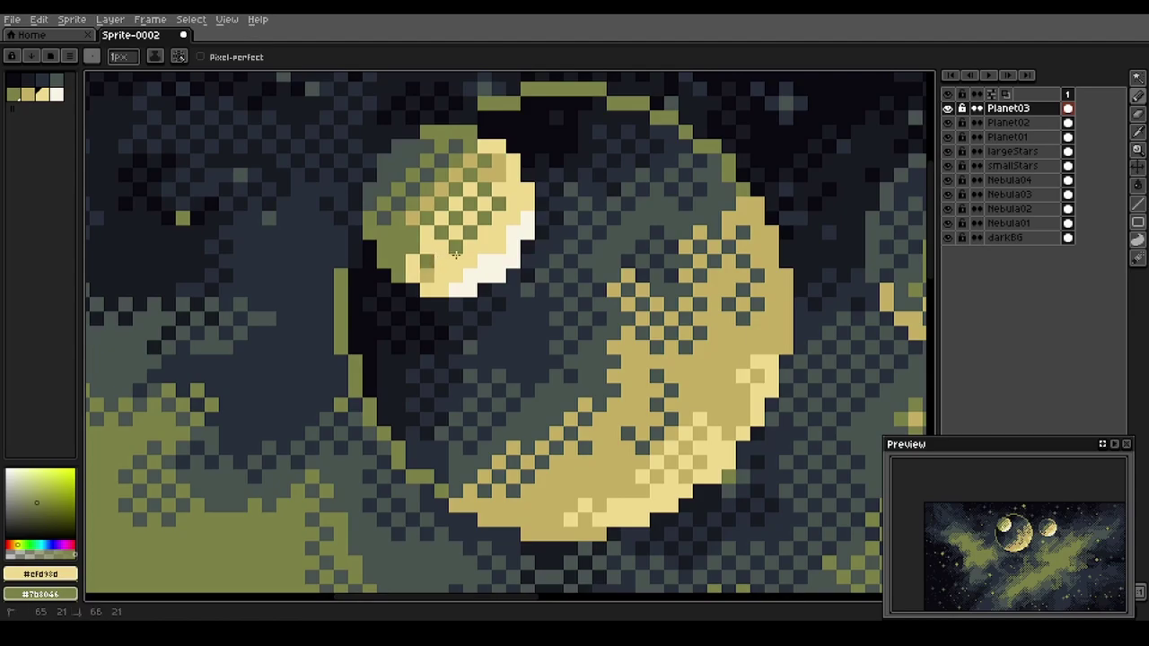
Paint solid #7b8046 patches over the dithering in the new planet's centre and upper-left shadow
alt+click(465, 226)
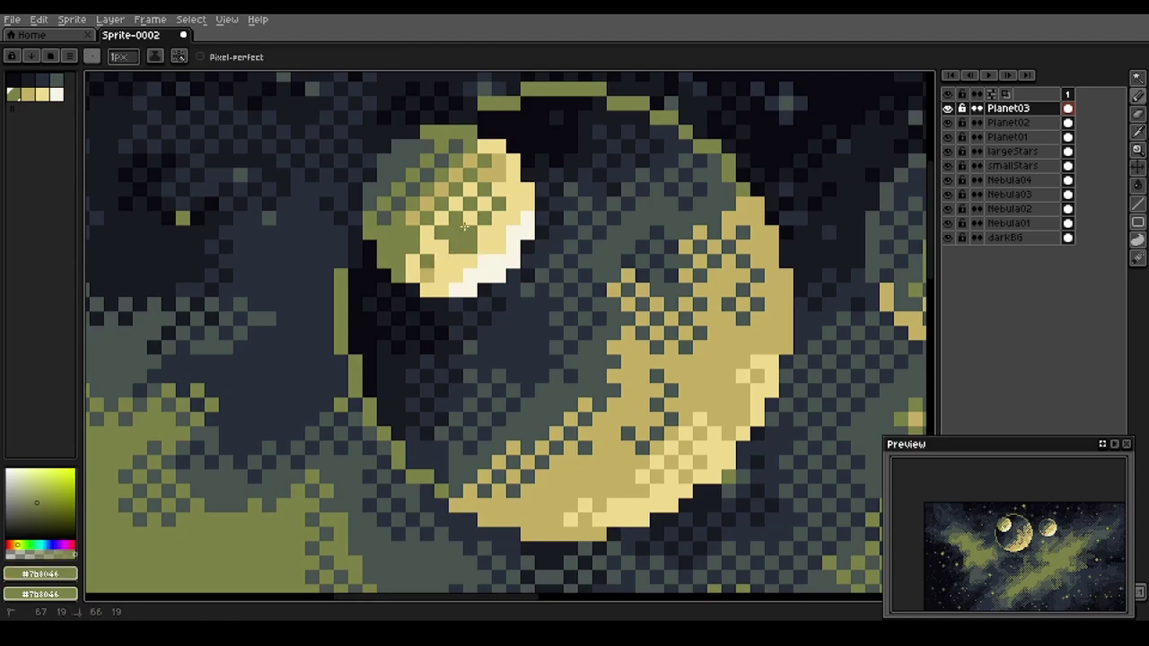
alt+click(430, 158)
drag(427, 161, 403, 176)
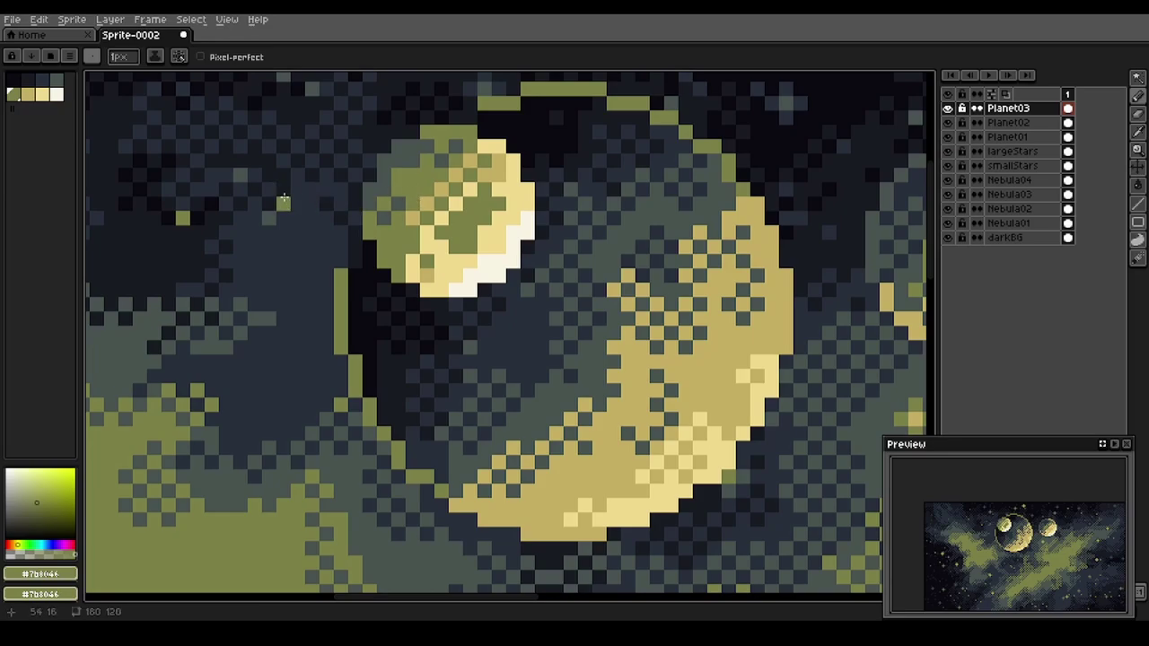
Add a new layer above Planet03 and name it DarkNebula01
scroll(291, 241, down, 1)
scroll(292, 240, down, 3)
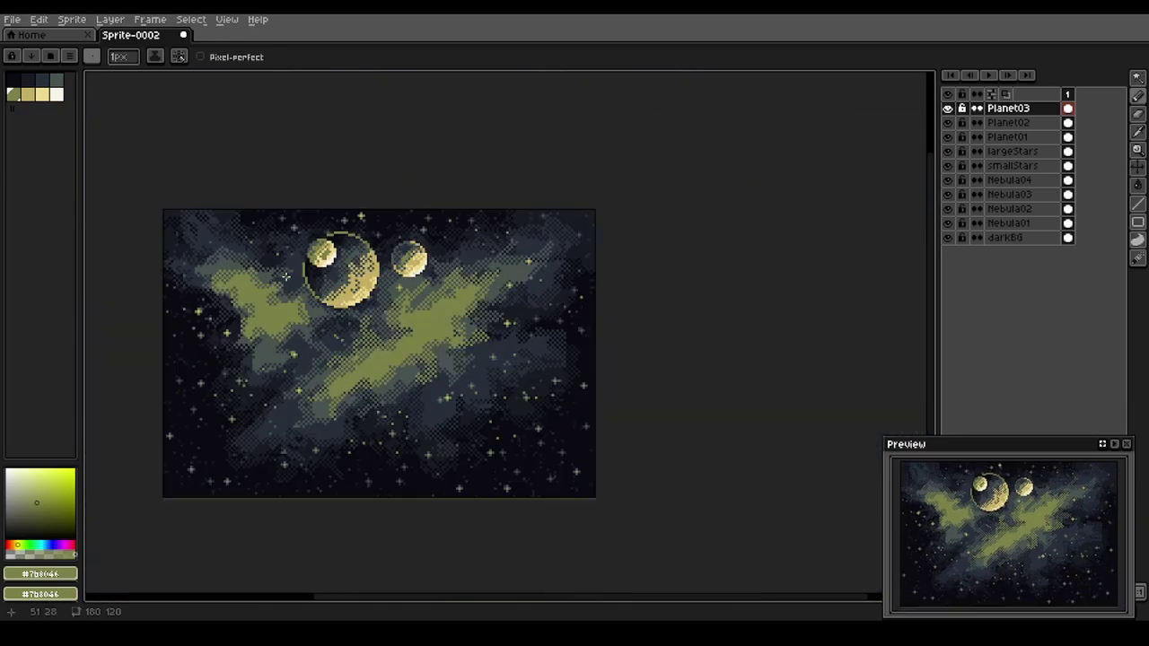
key(space)
drag(310, 338, 295, 302)
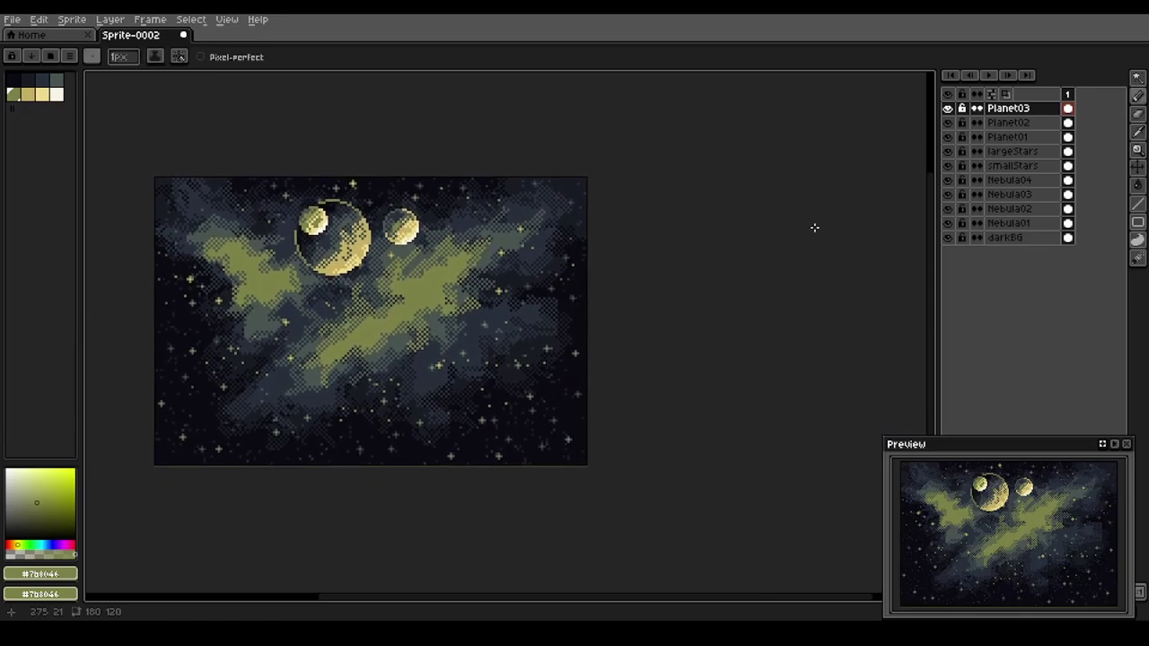
key(shift+n)
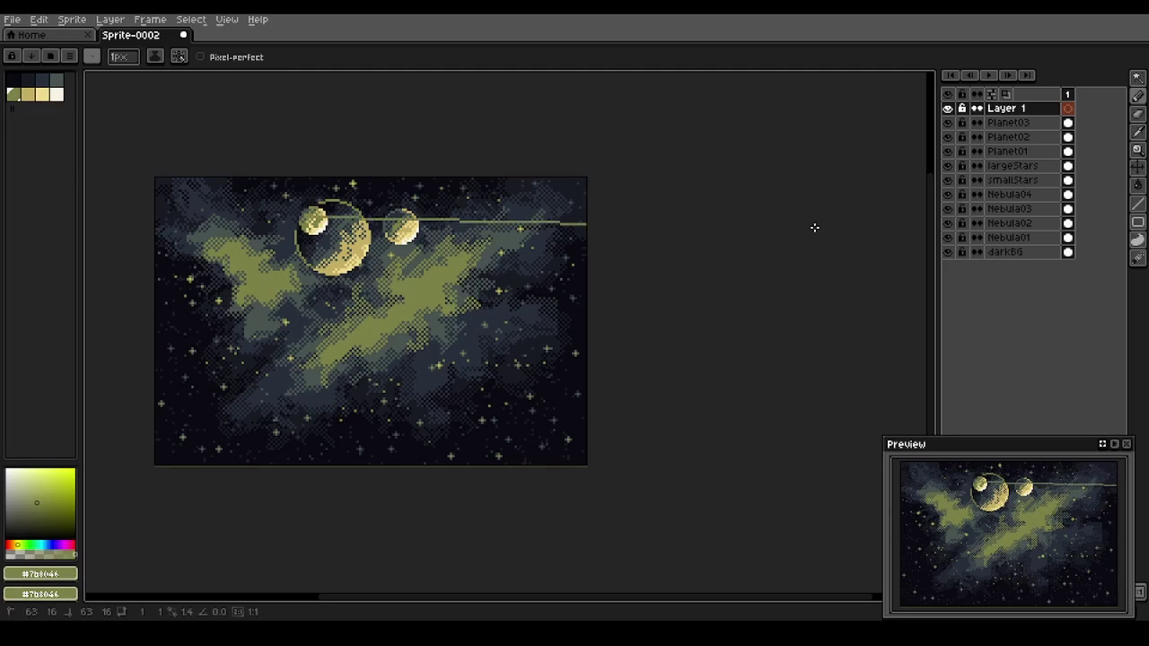
key(shift+p)
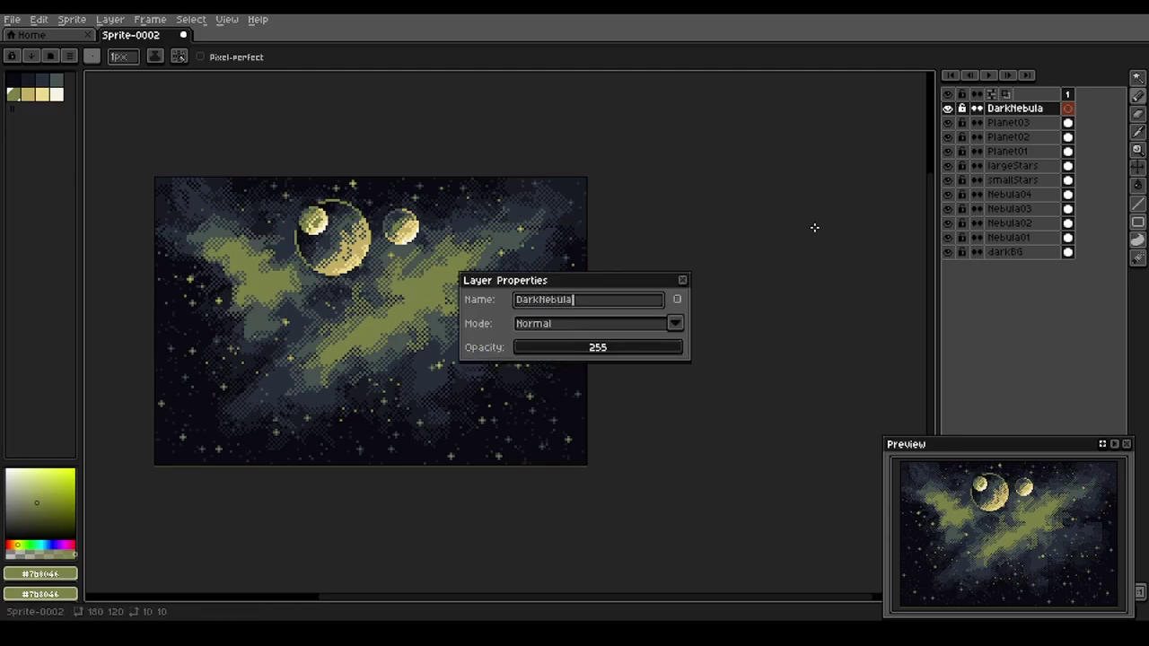
text(DarkNebula01)
key(Return)
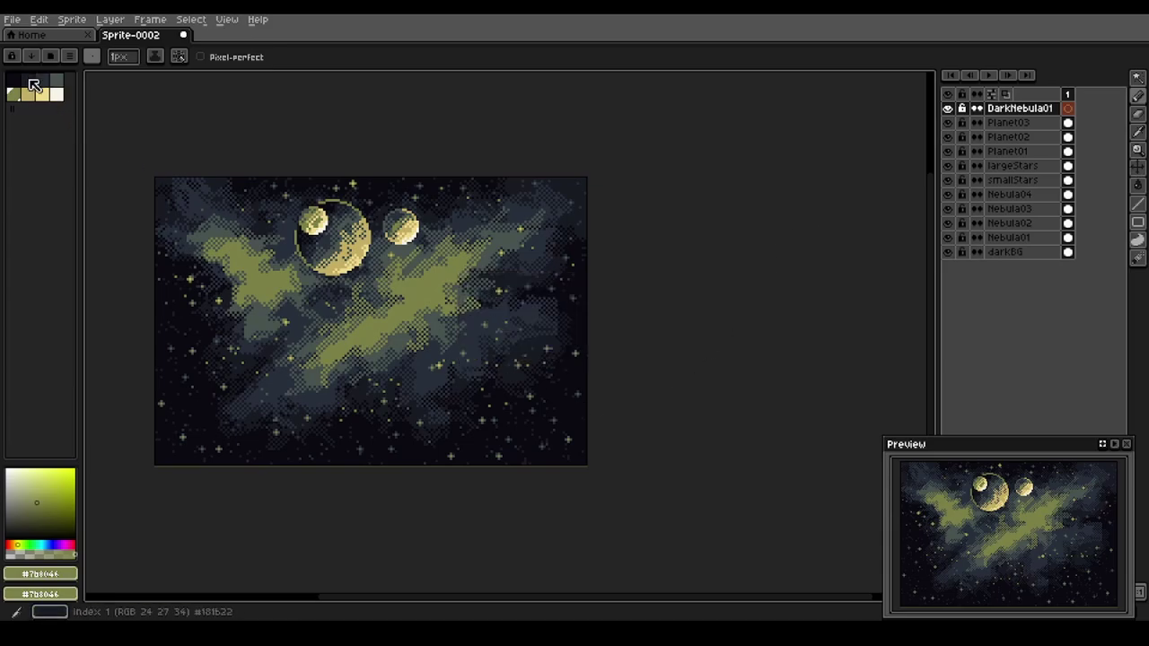
With only DarkNebula01 visible, outline a lumpy cloud column in #0a0a10 in the sprite's lower-right corner and fill it solid
click(18, 86)
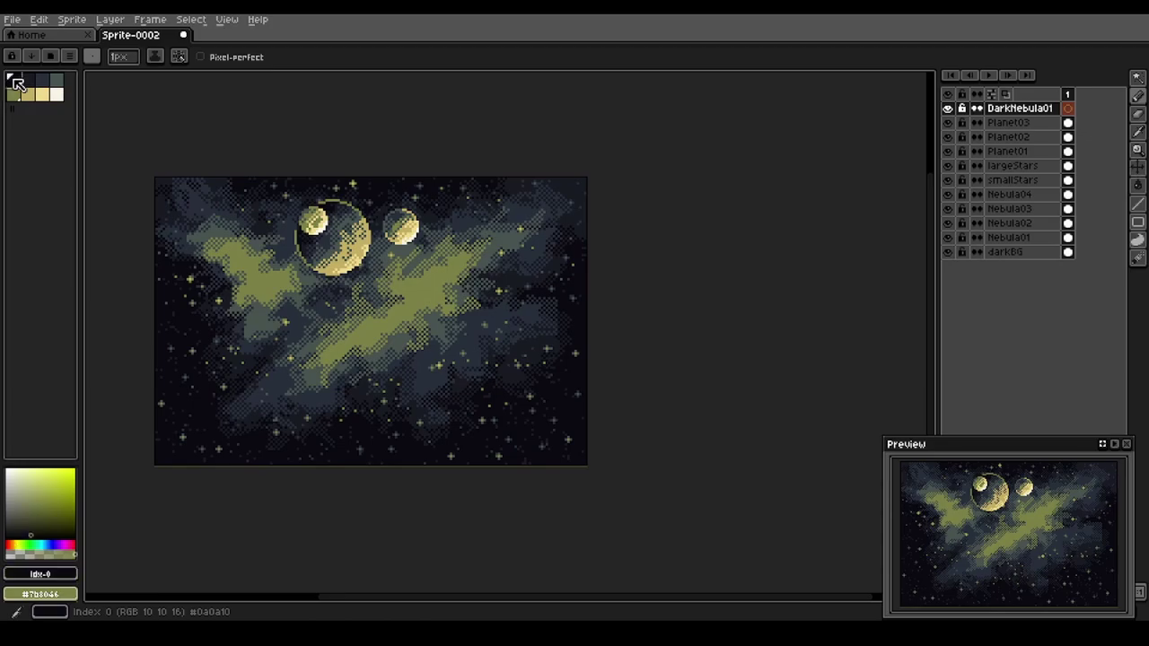
scroll(555, 429, up, 1)
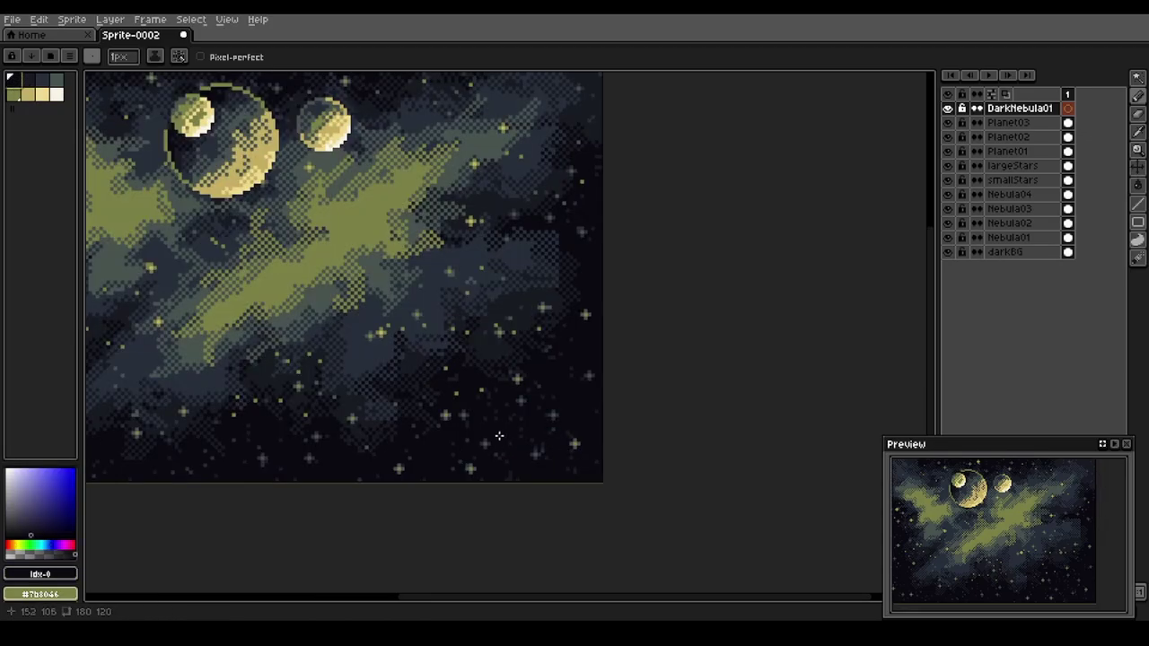
click(947, 95)
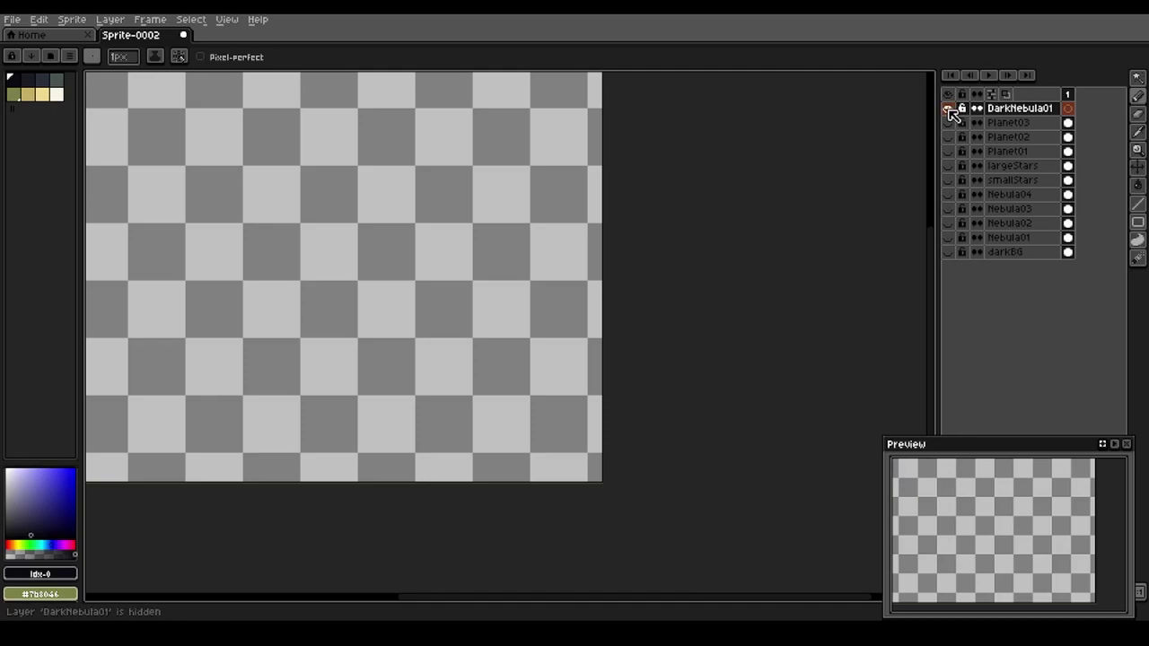
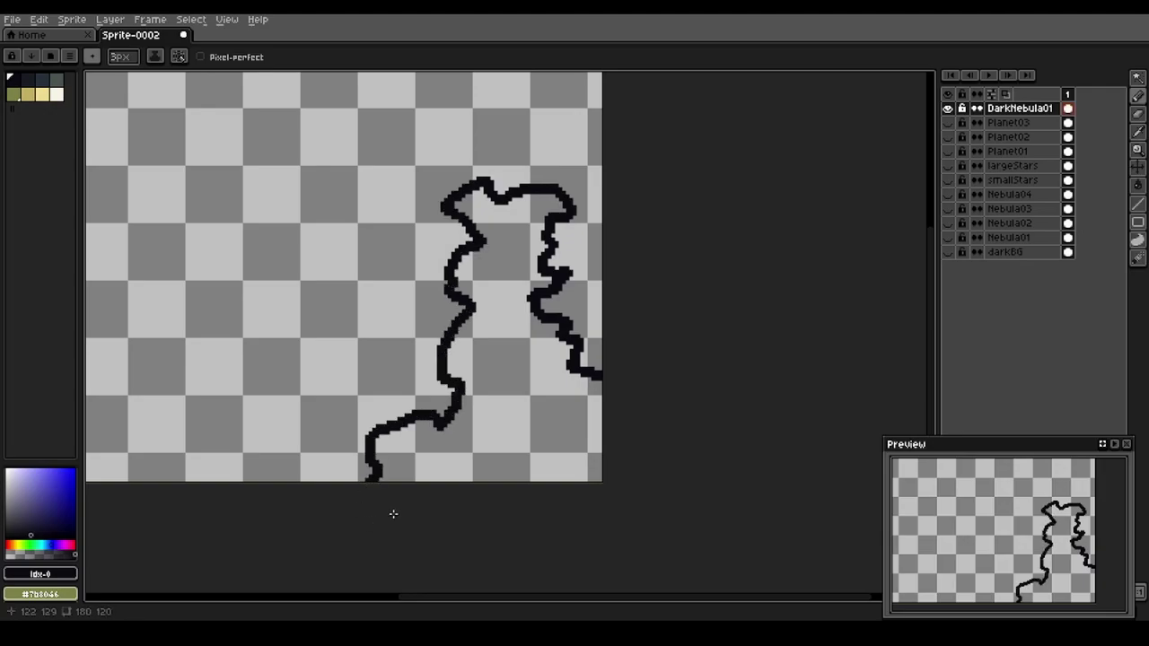
key(g)
click(504, 424)
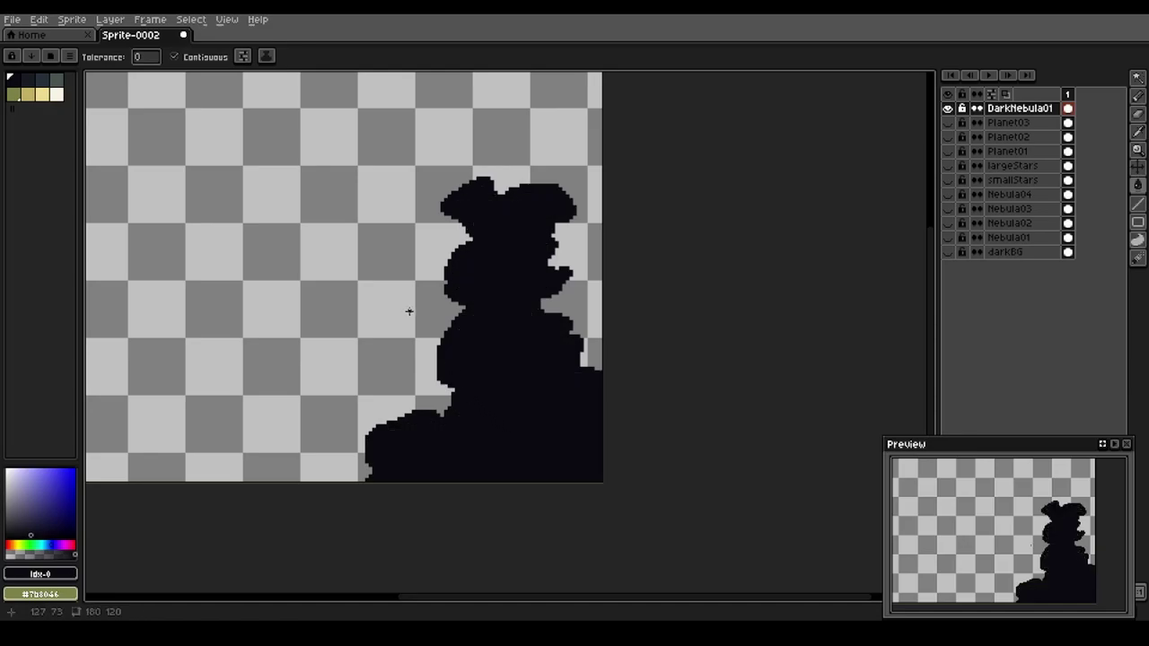
Select the dark column's silhouette and paint 3 px #efd98d highlights along its left lobes and the notch in its head
drag(382, 189, 410, 270)
key(w)
click(538, 348)
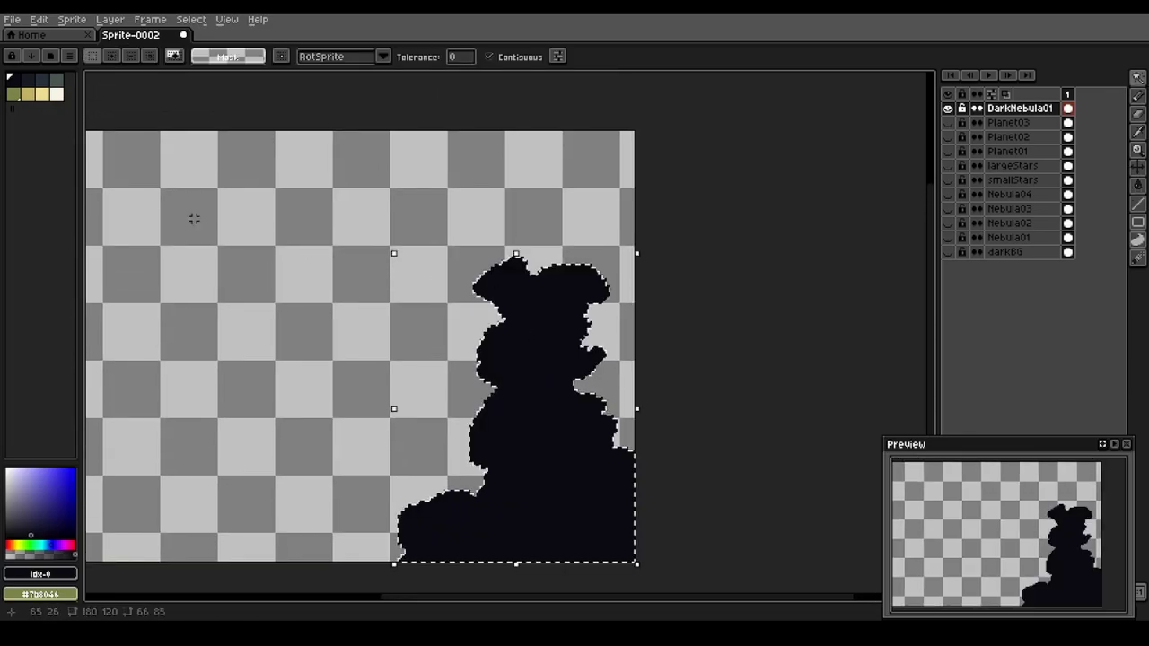
click(42, 93)
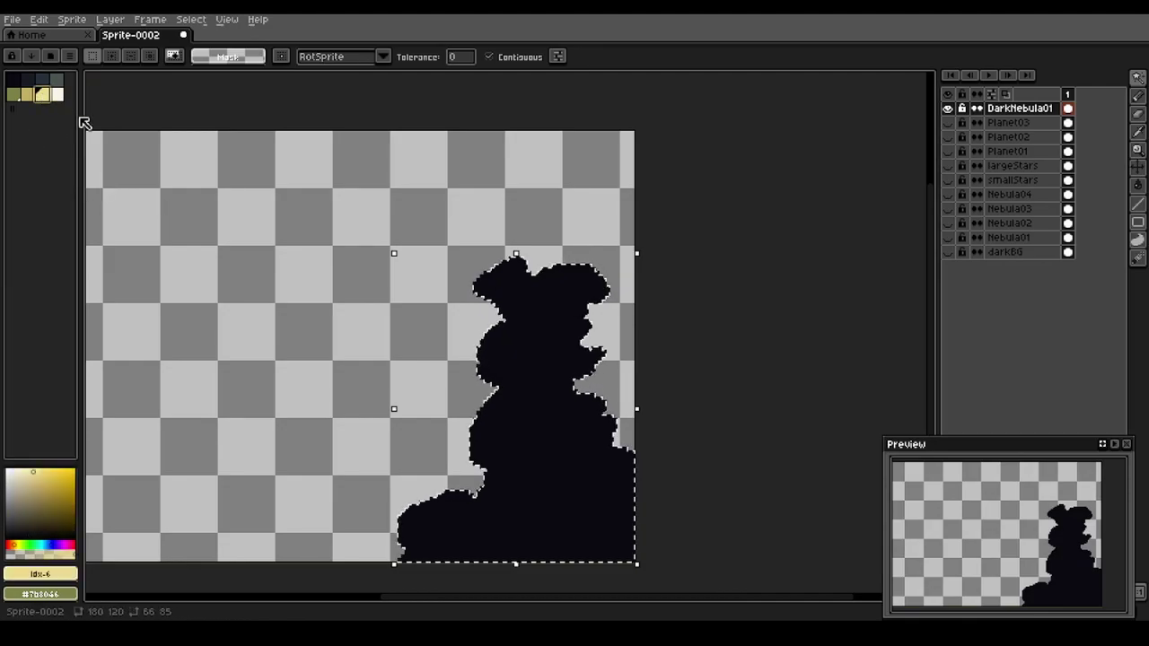
key(b)
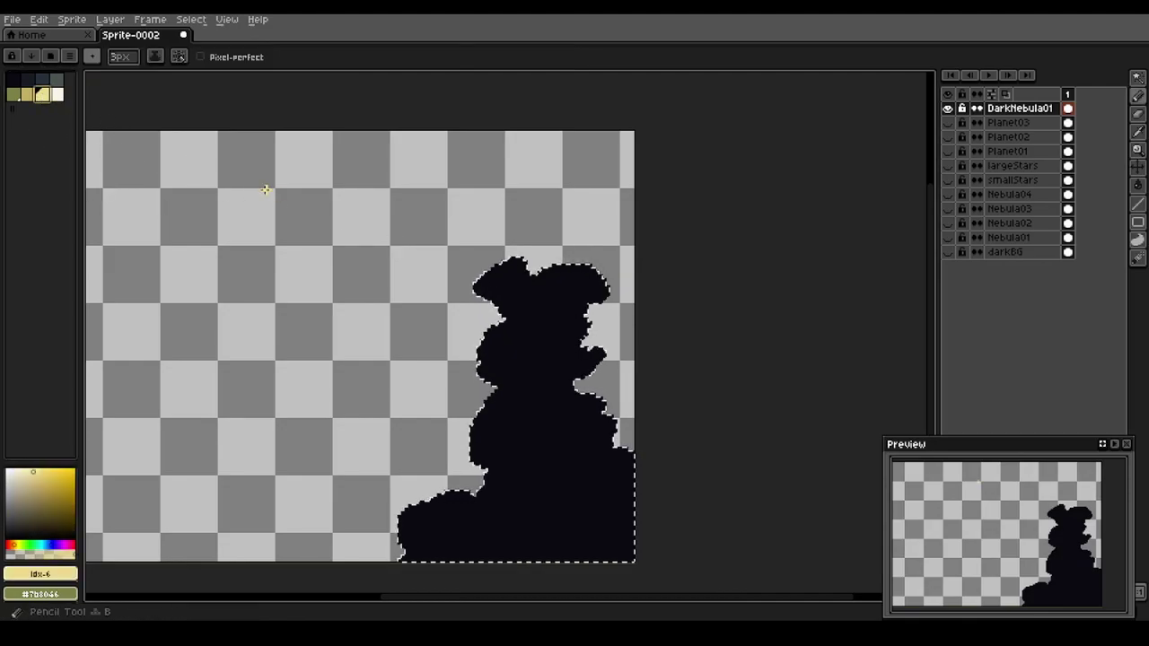
scroll(494, 274, up, 1)
scroll(500, 272, up, 1)
mouse_move(517, 249)
mouse_down()
mouse_move(471, 273)
mouse_move(455, 299)
mouse_up()
mouse_move(504, 352)
mouse_down()
mouse_move(461, 392)
mouse_move(458, 413)
mouse_up()
drag(588, 254, 557, 272)
key(space)
drag(344, 413, 360, 327)
drag(515, 382, 460, 452)
key(space)
drag(366, 484, 420, 436)
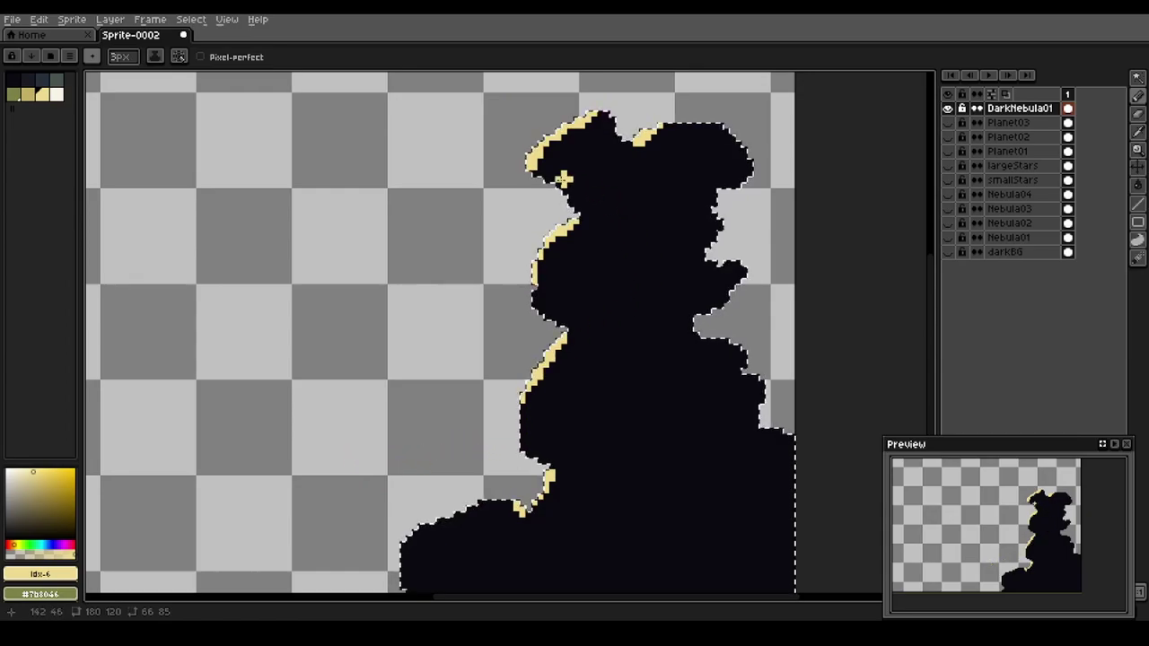
Shade the undersides of the column's left lobes with #c5af63, undoing the wide stroke on the second lobe and continuing with a 1 px brush
click(27, 94)
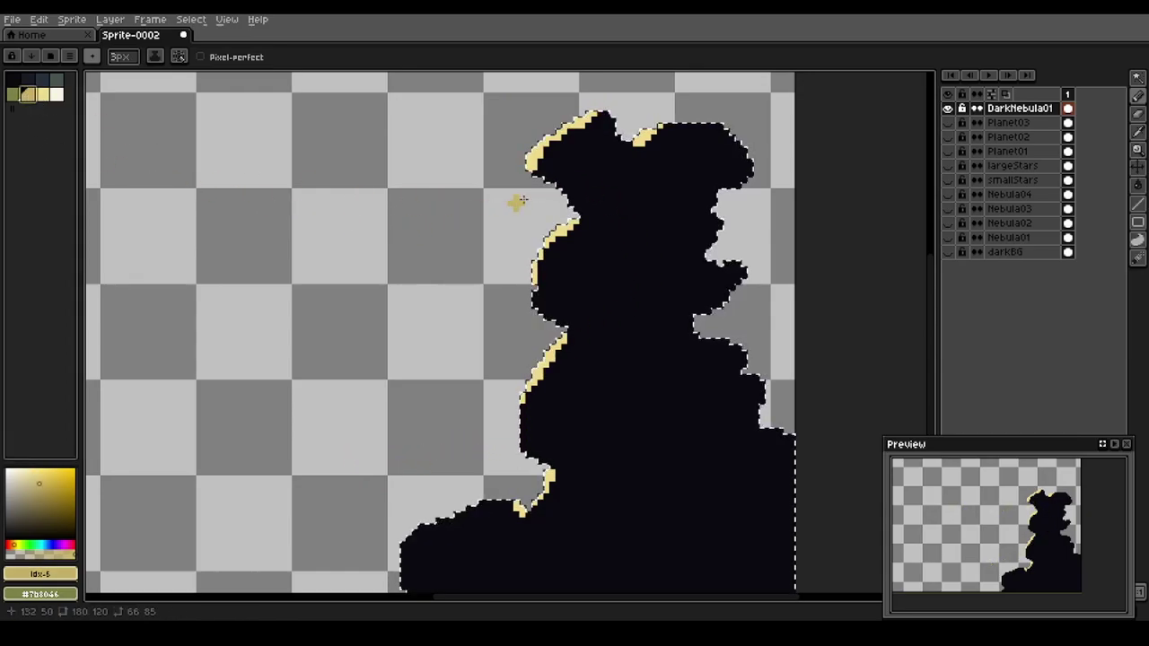
drag(539, 172, 546, 173)
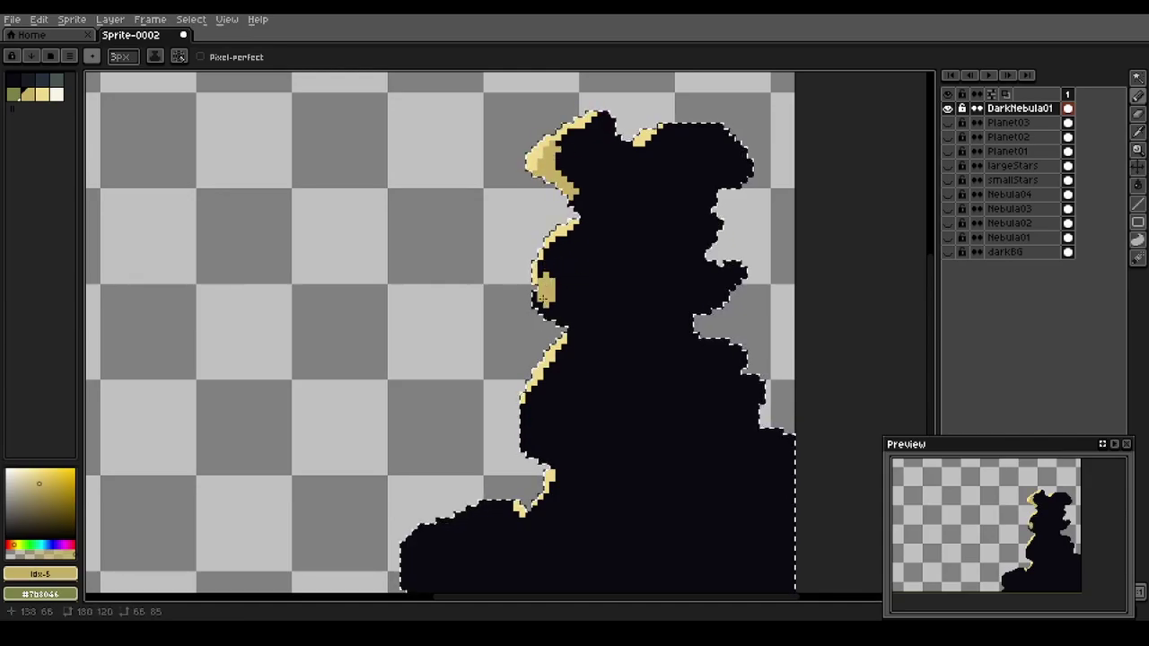
key(ctrl+z)
key(ctrl+z)
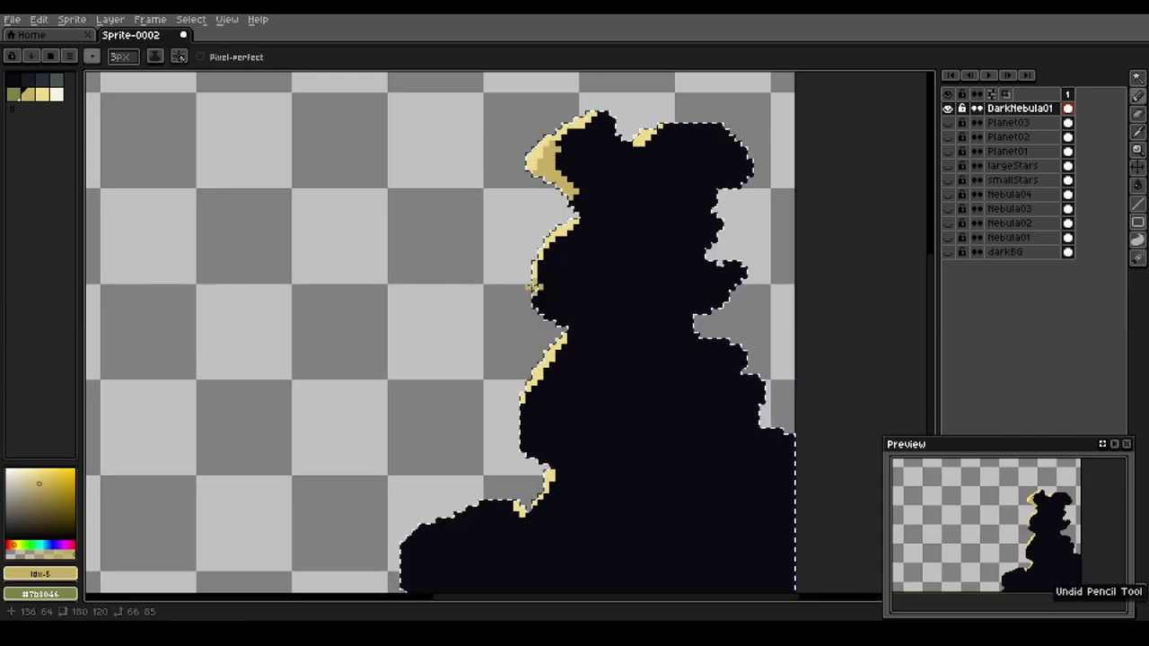
key(minus)
scroll(558, 305, up, 2)
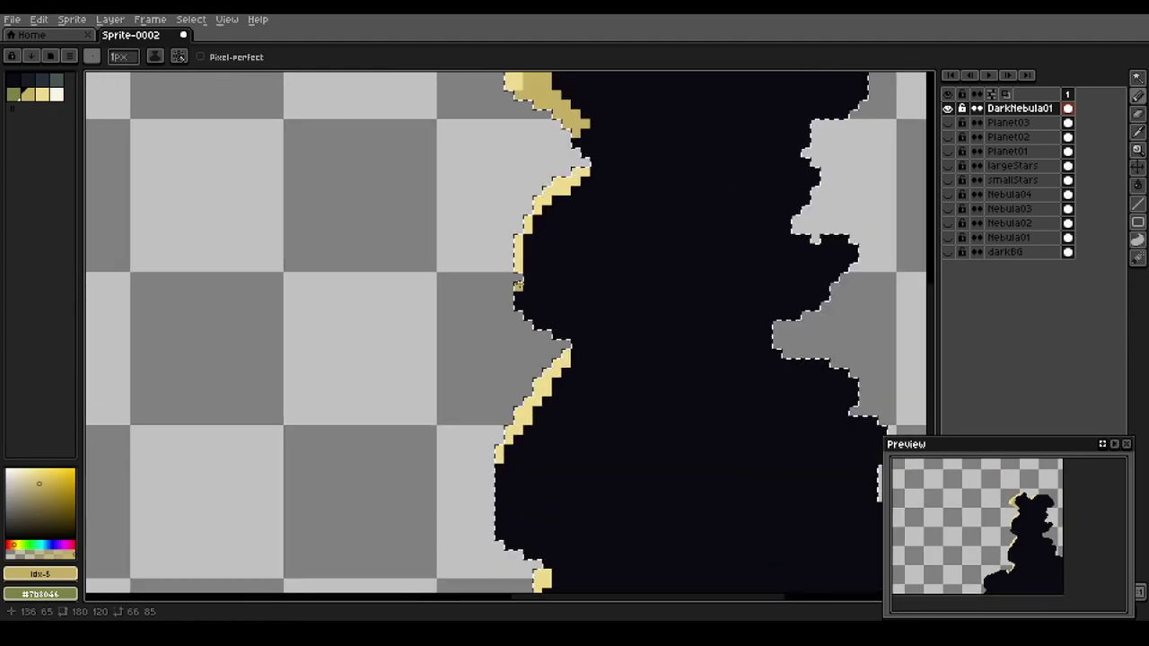
mouse_move(518, 289)
mouse_down()
mouse_move(526, 319)
mouse_move(521, 303)
mouse_move(557, 334)
mouse_up()
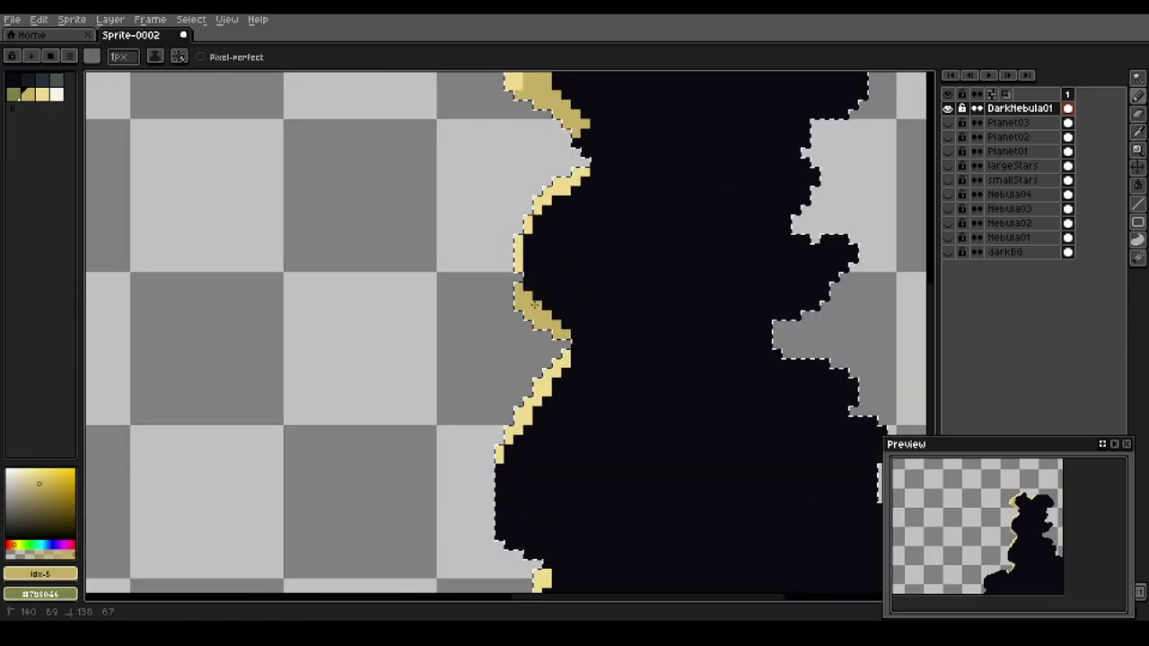
drag(473, 461, 437, 276)
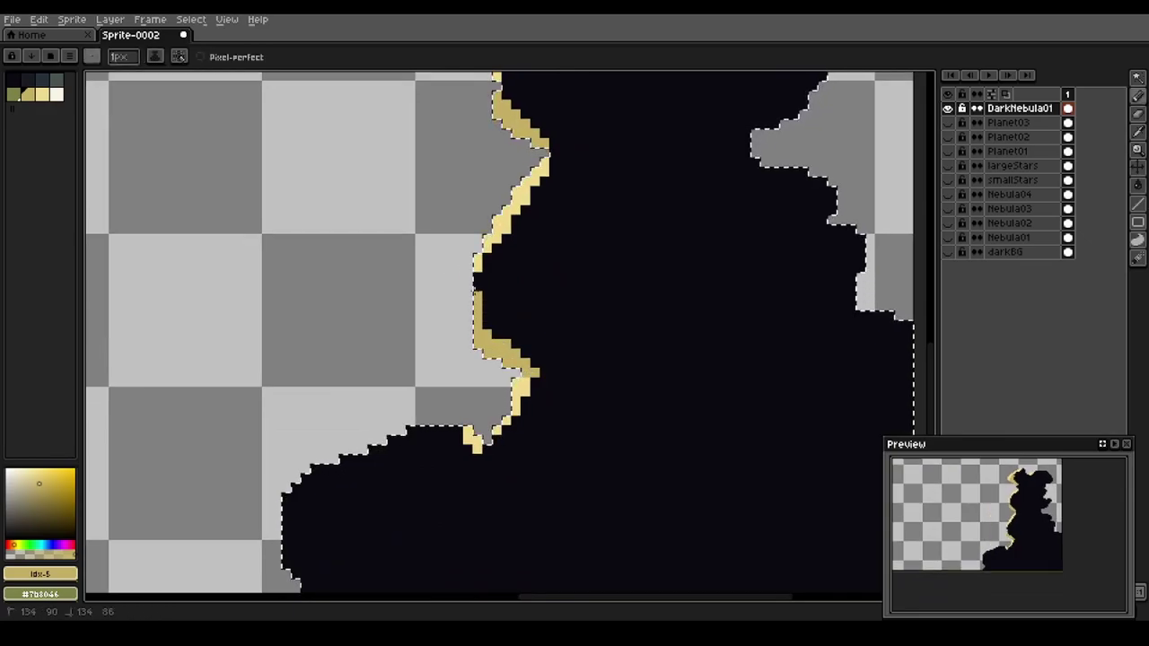
Paint a #c5af63 band inside the second lobe's highlight and extend it along the top edge of the column's left base
scroll(425, 300, down, 2)
drag(426, 220, 436, 350)
scroll(492, 264, up, 2)
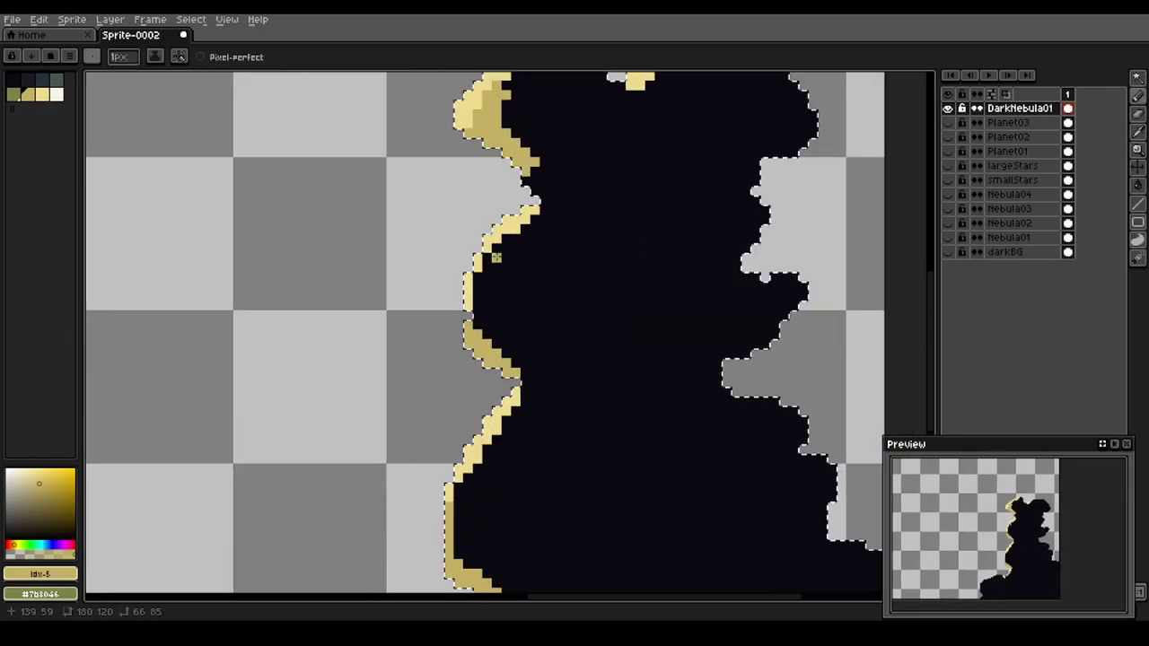
mouse_move(527, 219)
mouse_down()
mouse_move(485, 270)
mouse_move(478, 318)
mouse_up()
mouse_move(497, 248)
mouse_down()
mouse_move(507, 239)
mouse_move(491, 381)
mouse_up()
click(487, 258)
click(492, 269)
drag(491, 263, 559, 221)
drag(635, 258, 664, 231)
drag(616, 258, 578, 239)
key(space)
mouse_move(581, 353)
mouse_down()
mouse_move(557, 282)
mouse_move(603, 183)
mouse_up()
drag(521, 445, 530, 223)
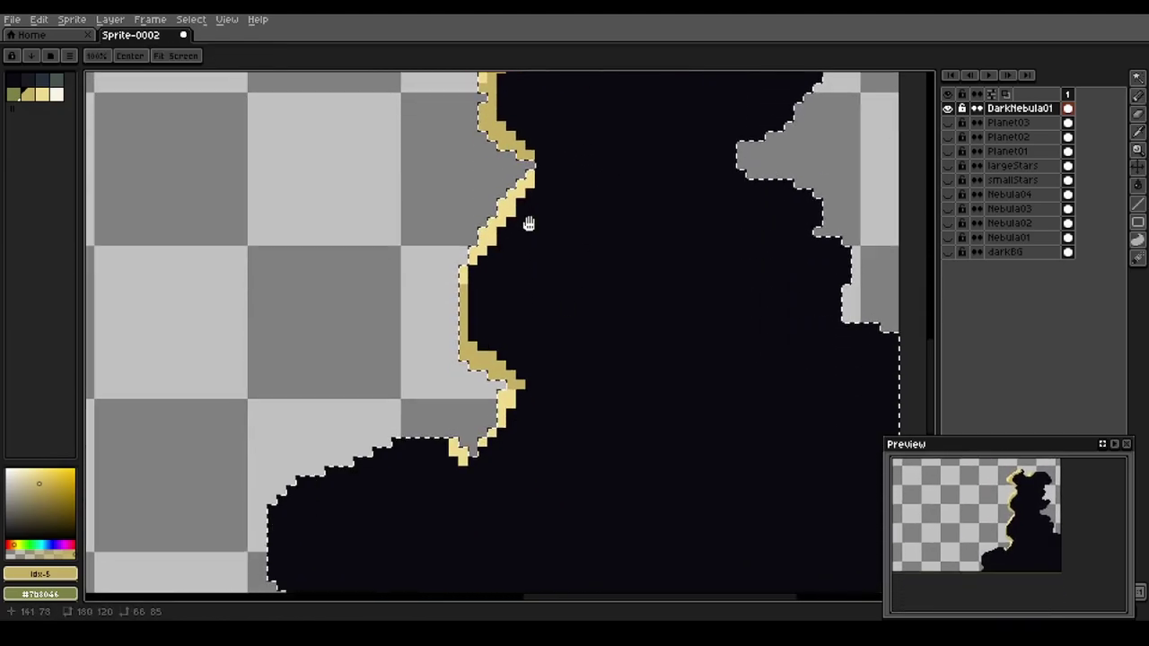
drag(444, 444, 431, 442)
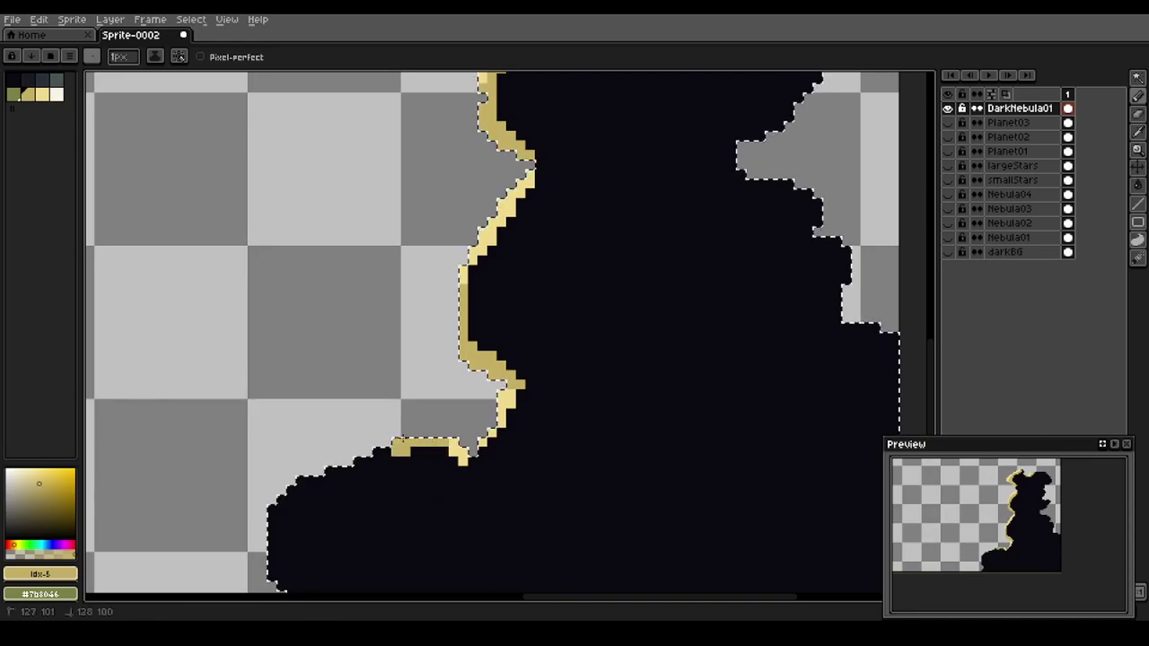
Add a #c5af63 band inside the highlight on the left side of the column's head
scroll(341, 390, down, 4)
key(space)
mouse_move(307, 304)
mouse_down()
mouse_move(297, 325)
mouse_move(230, 353)
mouse_up()
drag(299, 271, 300, 333)
scroll(329, 333, up, 2)
alt+click(444, 319)
scroll(398, 338, up, 1)
mouse_move(418, 336)
mouse_down()
mouse_move(386, 308)
mouse_move(400, 278)
mouse_move(382, 305)
mouse_move(383, 279)
mouse_move(436, 250)
mouse_move(446, 257)
mouse_move(435, 241)
mouse_move(361, 307)
mouse_up()
alt+click(400, 259)
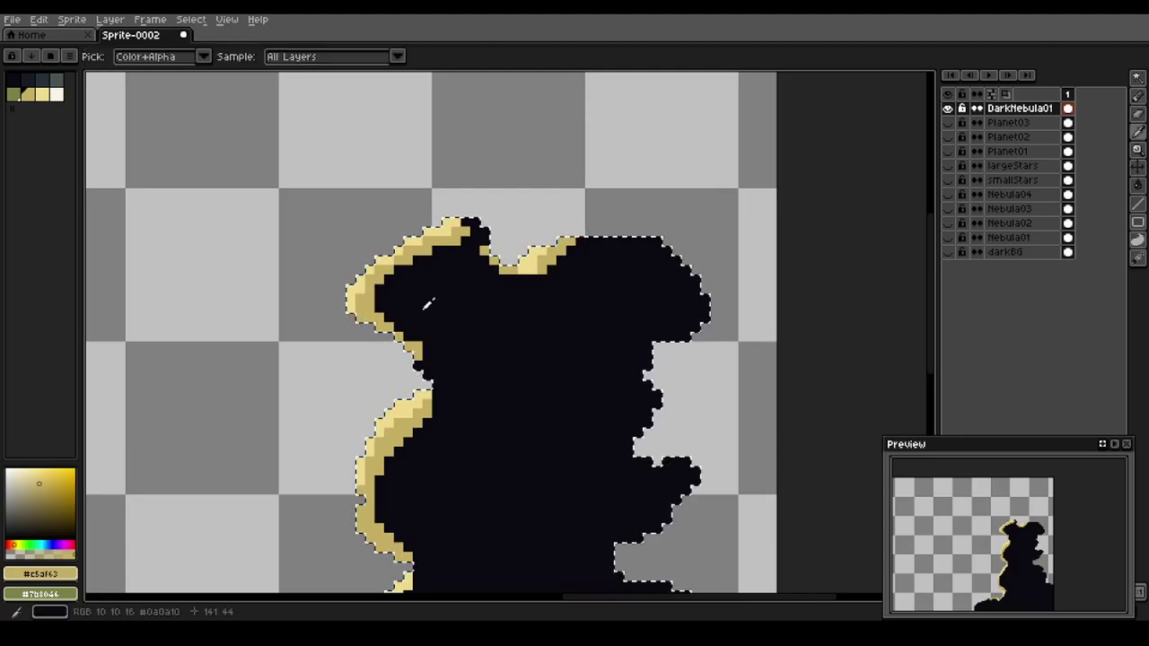
Thin the yellow rim from the inside with #0a0a10 on the head, the left lobes and the base
alt+click(439, 321)
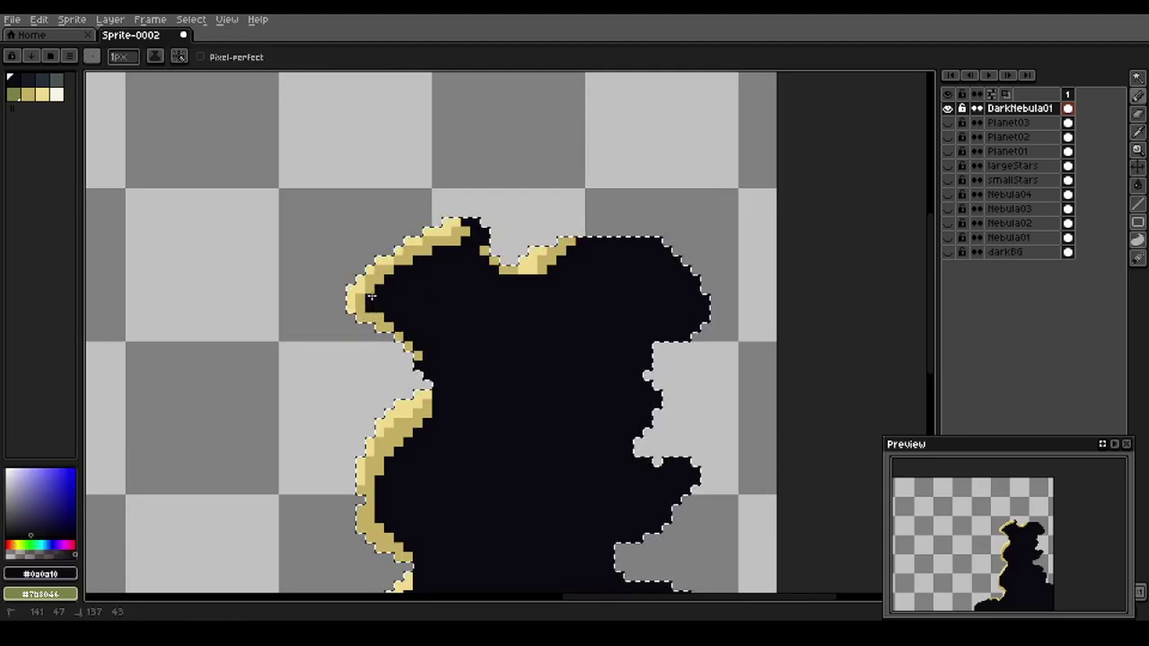
drag(407, 262, 456, 242)
drag(532, 269, 562, 252)
drag(433, 457, 487, 336)
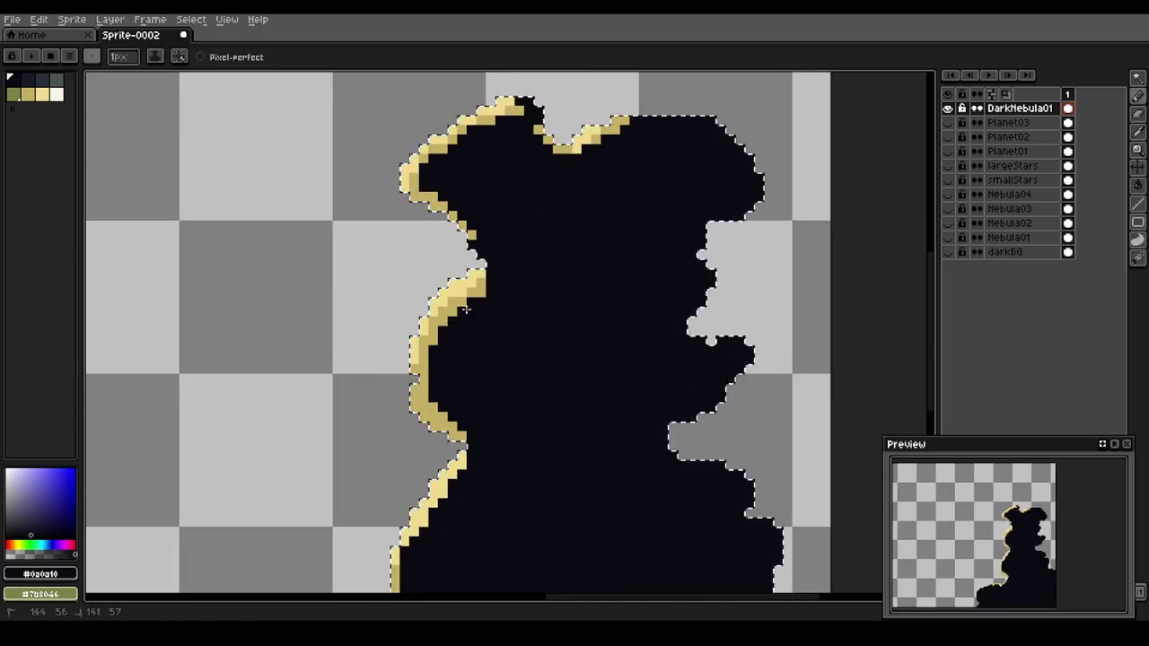
mouse_move(472, 293)
mouse_down()
mouse_move(423, 356)
mouse_move(433, 407)
mouse_move(455, 425)
mouse_up()
drag(380, 497, 430, 315)
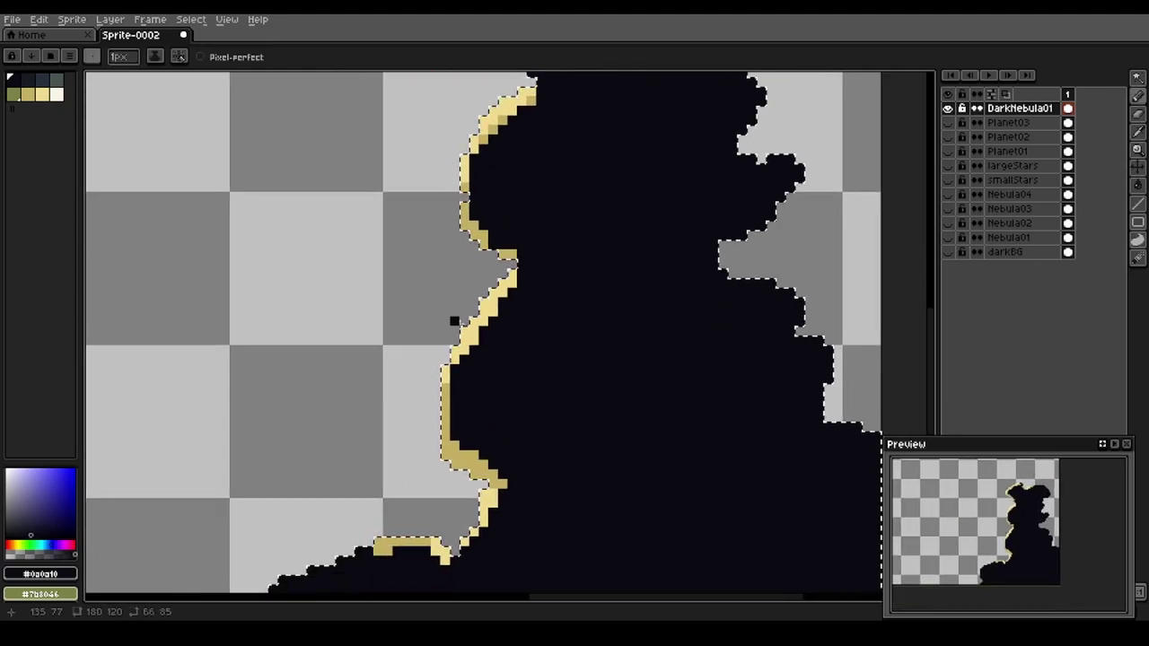
drag(512, 297, 464, 356)
drag(387, 446, 387, 264)
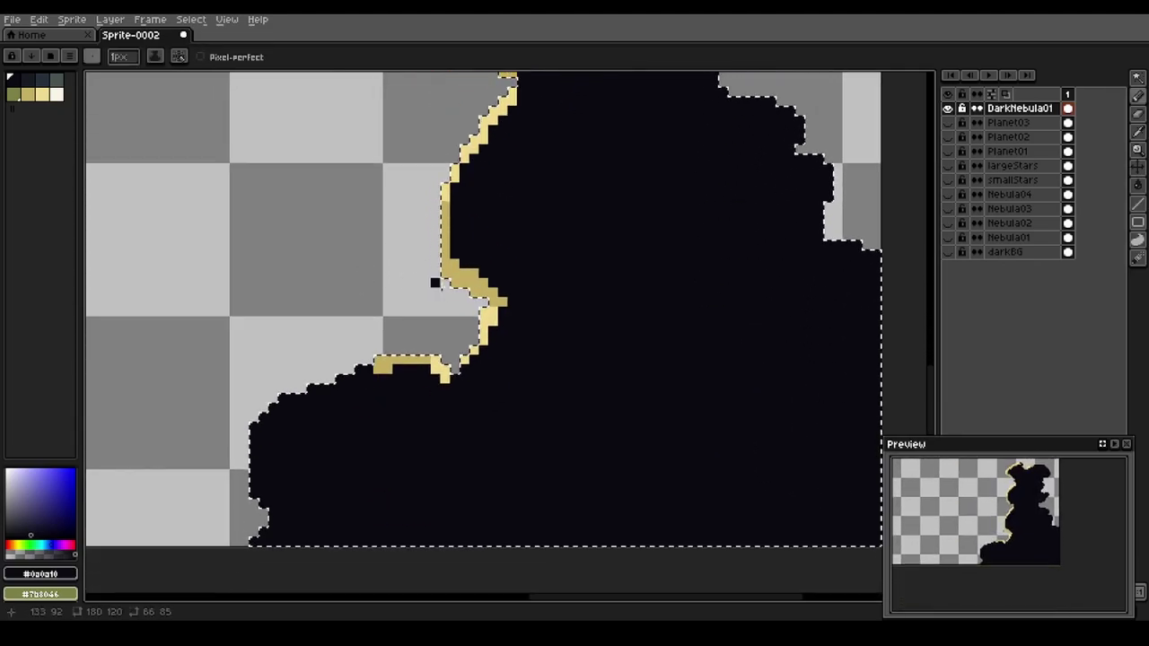
drag(468, 267, 503, 303)
click(387, 369)
Paint a dark blue-grey rim (palette index 2) along the left base's shoulder and the head's right edge
alt+click(325, 424)
click(44, 82)
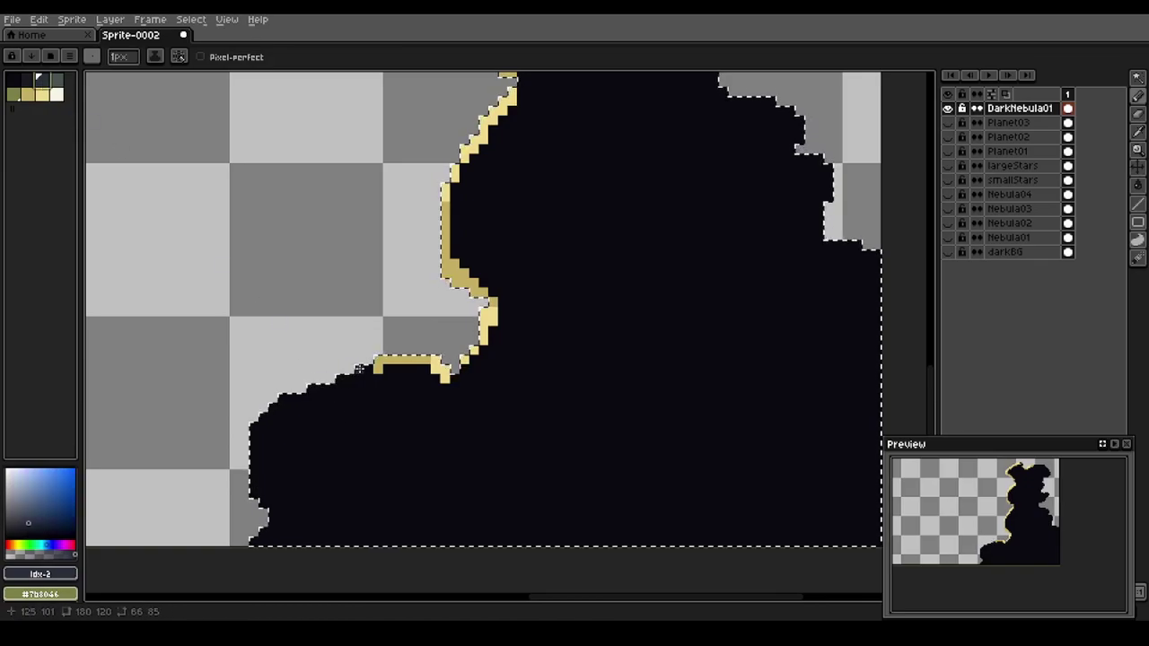
mouse_move(369, 369)
mouse_down()
mouse_move(277, 399)
mouse_move(254, 436)
mouse_up()
click(253, 428)
key(space)
drag(525, 322, 323, 512)
mouse_move(413, 269)
mouse_down()
mouse_move(341, 464)
mouse_move(310, 596)
mouse_up()
mouse_move(456, 271)
mouse_down()
mouse_move(485, 299)
mouse_move(488, 366)
mouse_up()
Continue the dark blue-grey rim down the column's right side, around the middle and lower lobes
key(space)
mouse_move(395, 436)
mouse_down()
mouse_move(368, 310)
mouse_move(444, 233)
mouse_move(452, 259)
mouse_up()
mouse_move(442, 218)
mouse_down()
mouse_move(459, 241)
mouse_move(431, 304)
mouse_up()
click(490, 304)
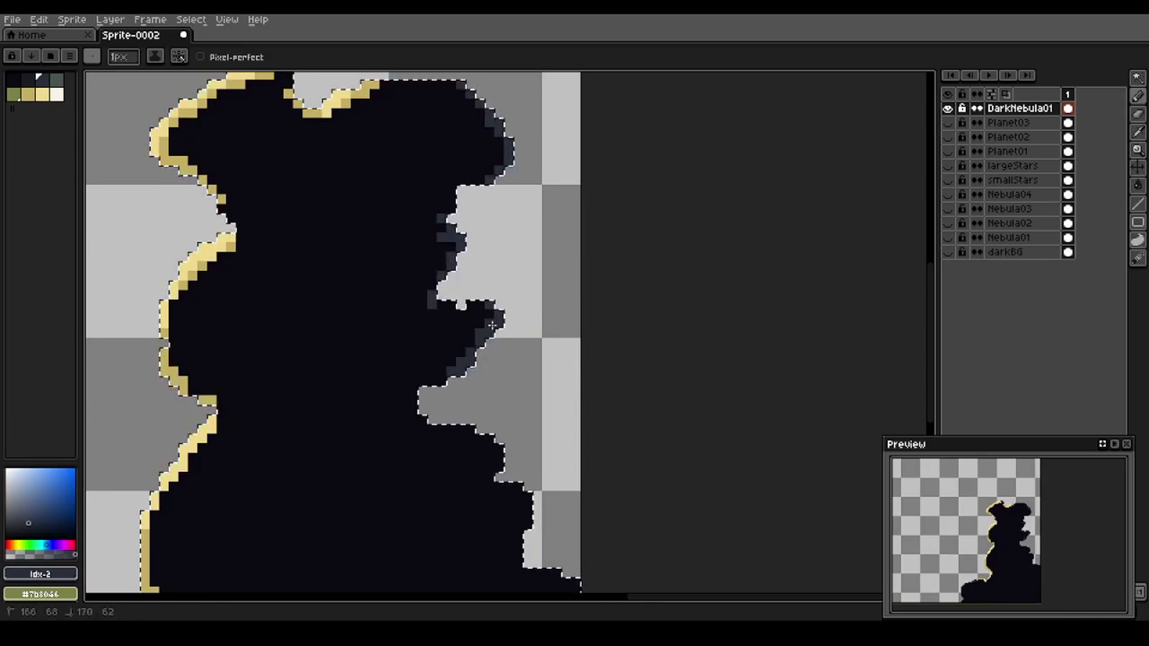
drag(490, 342, 451, 374)
key(space)
drag(351, 472, 371, 293)
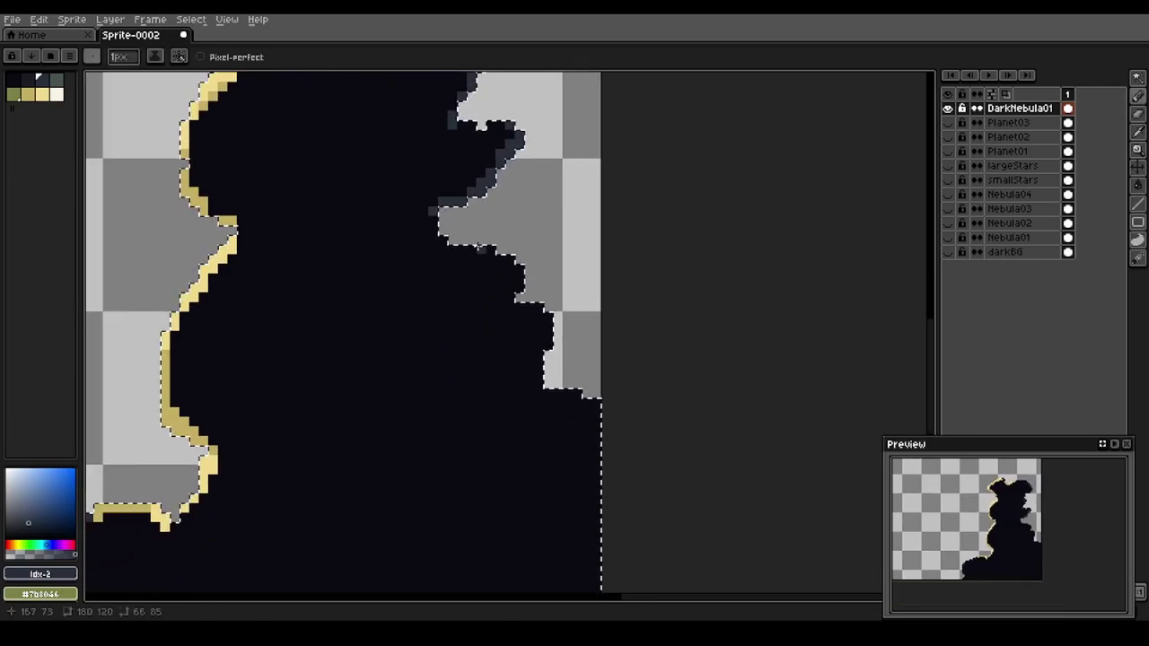
mouse_move(481, 250)
mouse_down()
mouse_move(512, 262)
mouse_move(517, 316)
mouse_move(529, 306)
mouse_move(547, 328)
mouse_move(539, 359)
mouse_up()
key(space)
drag(482, 428, 456, 330)
Soften the blue-grey rim on the column's right side with #181b22 pixels
drag(364, 228, 356, 364)
click(30, 80)
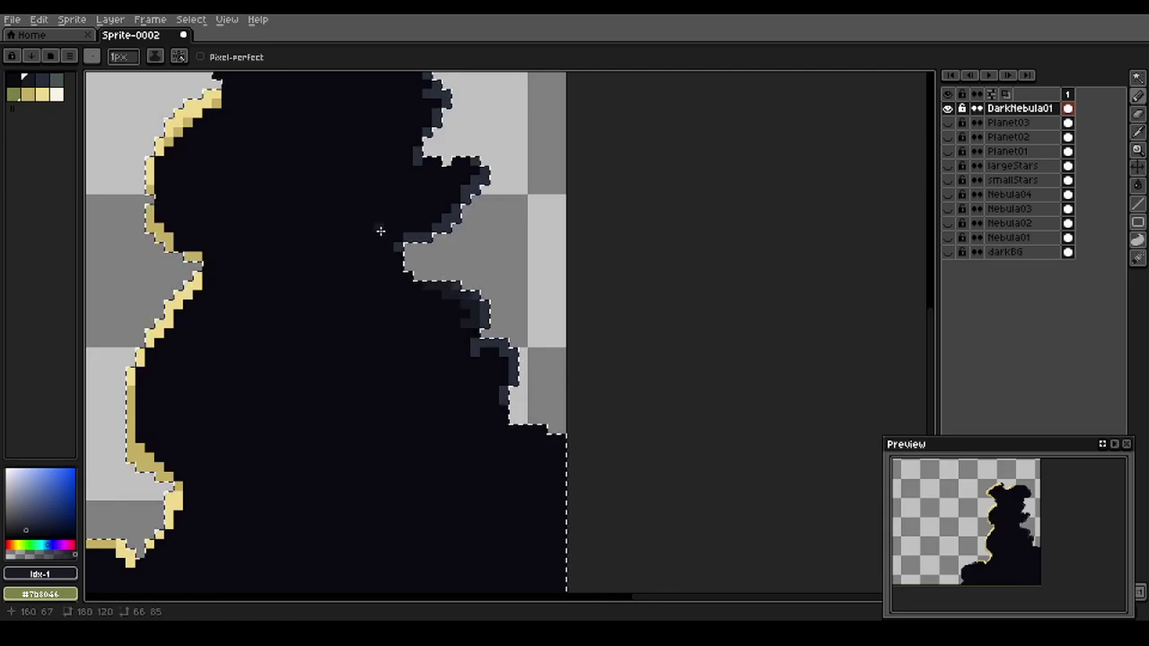
drag(395, 223, 392, 375)
click(480, 171)
drag(203, 121, 210, 214)
Paint #7b8046 pixels along the flat top edge of the column's head
click(16, 96)
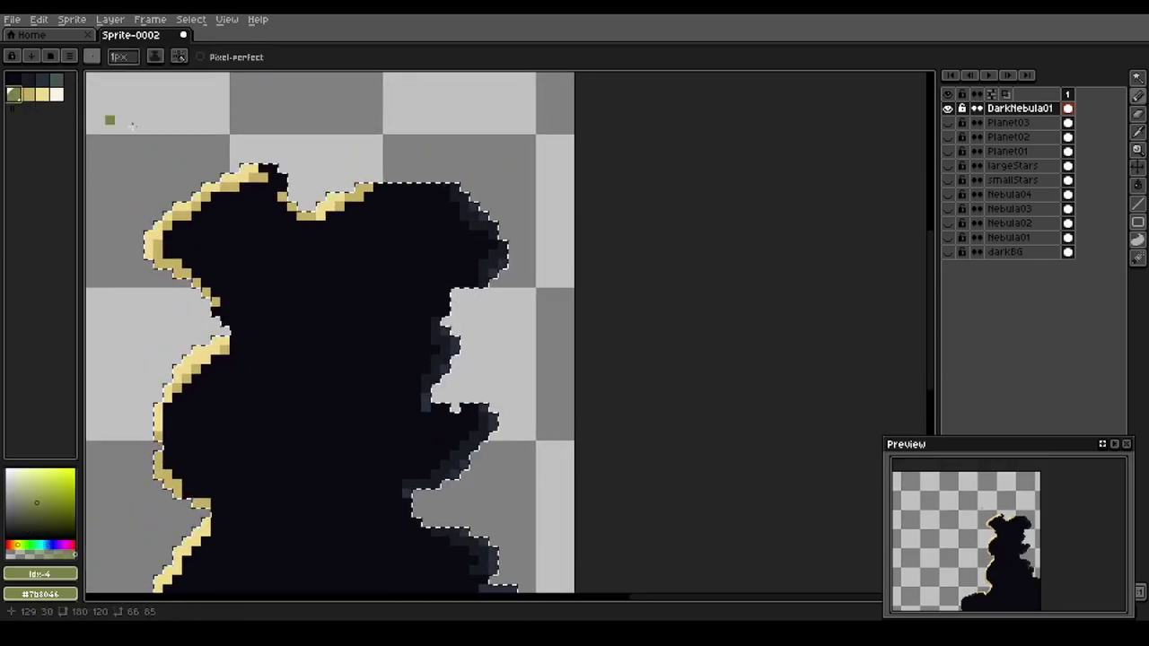
drag(436, 189, 378, 189)
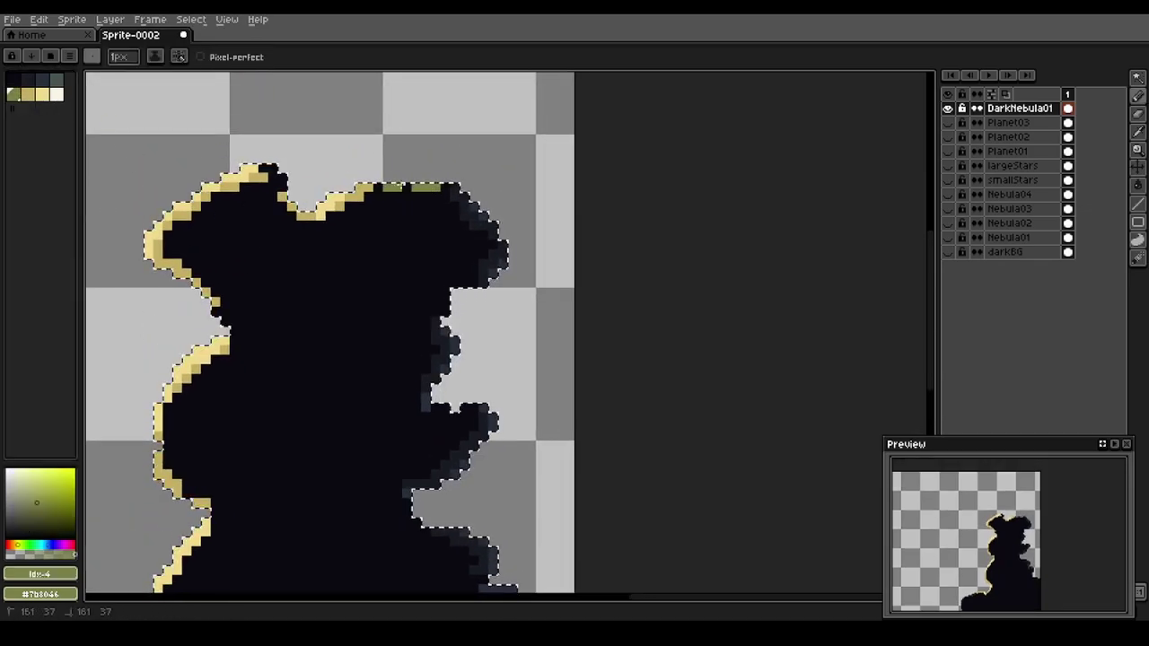
scroll(458, 256, down, 5)
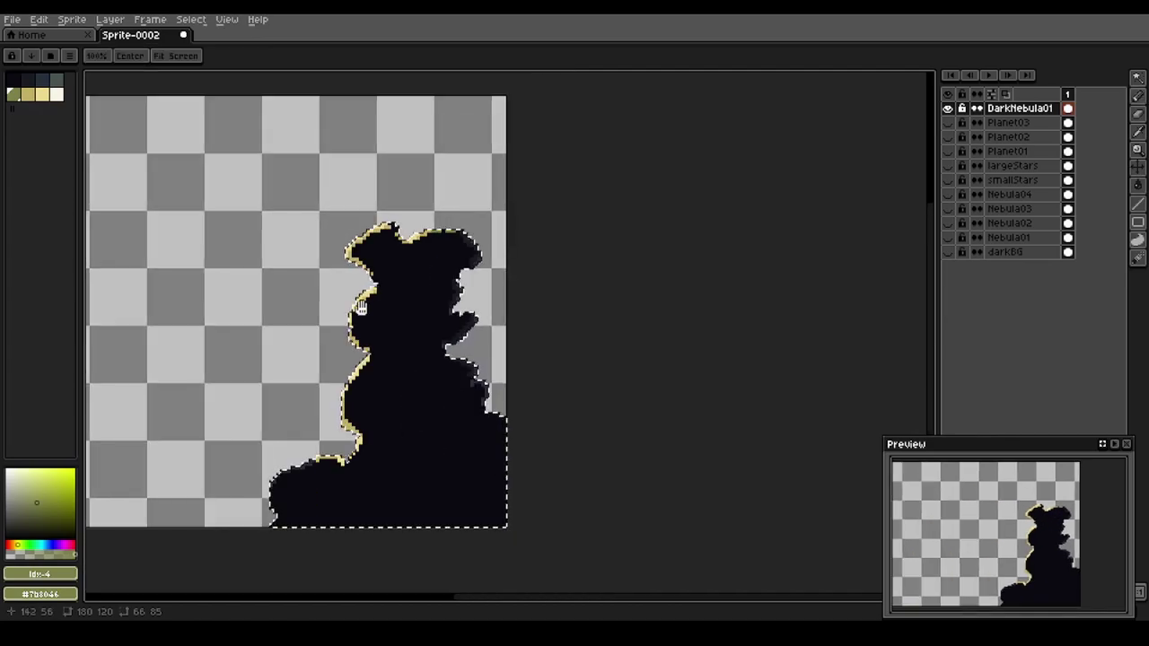
Make all layers visible again and clear the selection around the column
drag(300, 360, 441, 367)
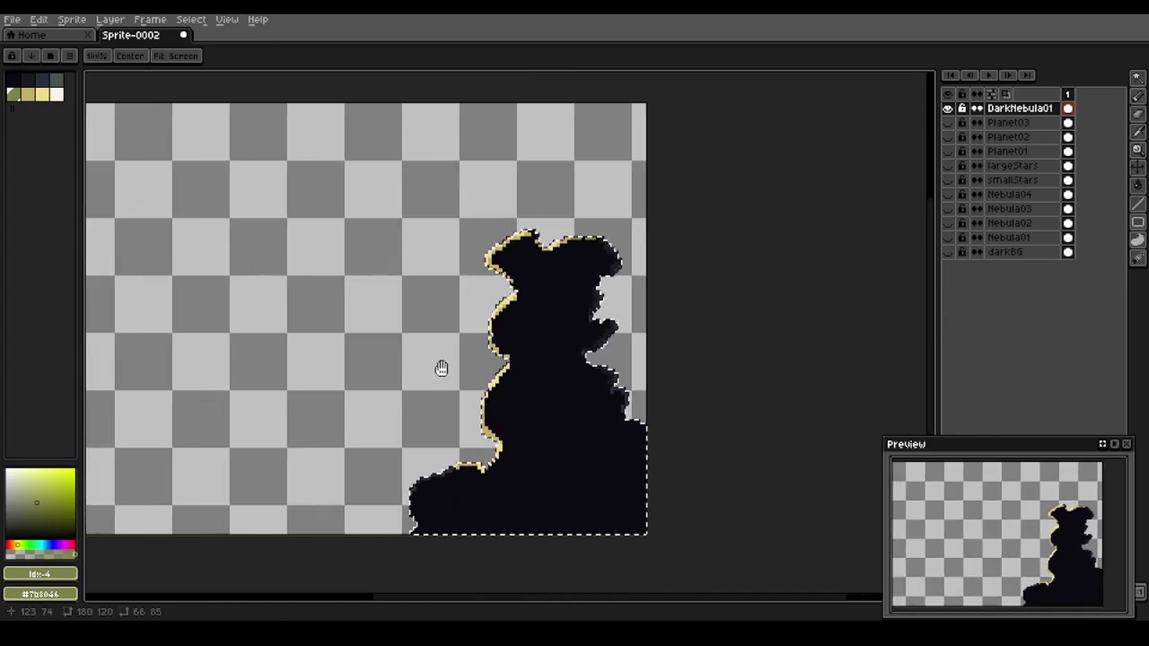
click(949, 94)
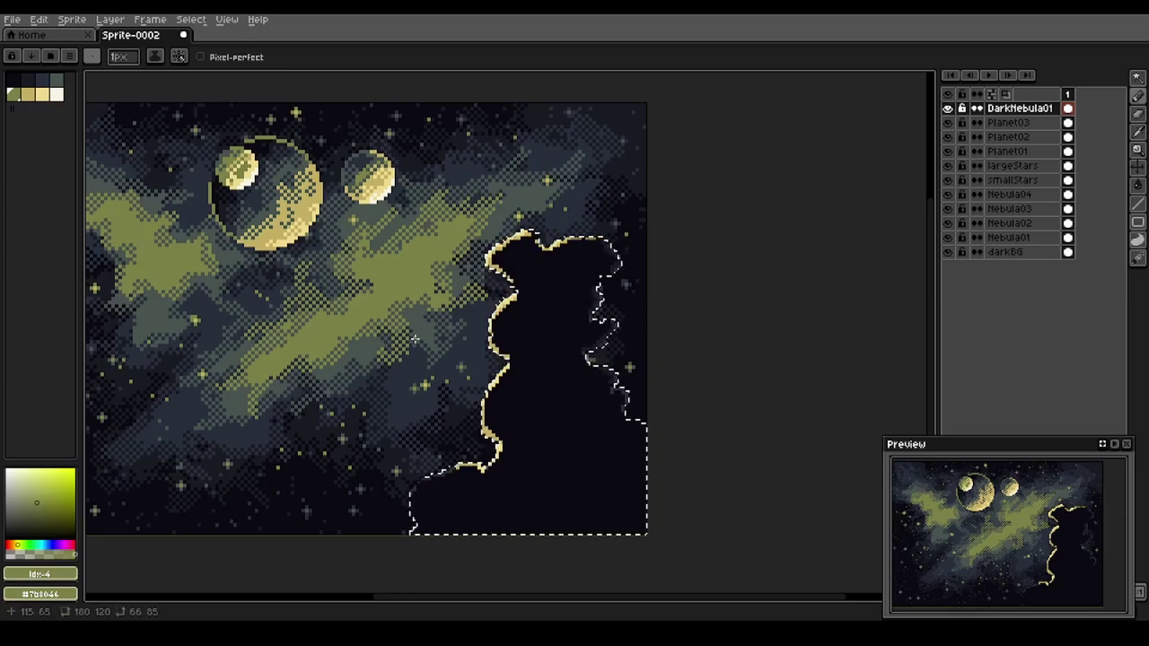
key(ctrl+d)
key(space)
drag(301, 388, 381, 388)
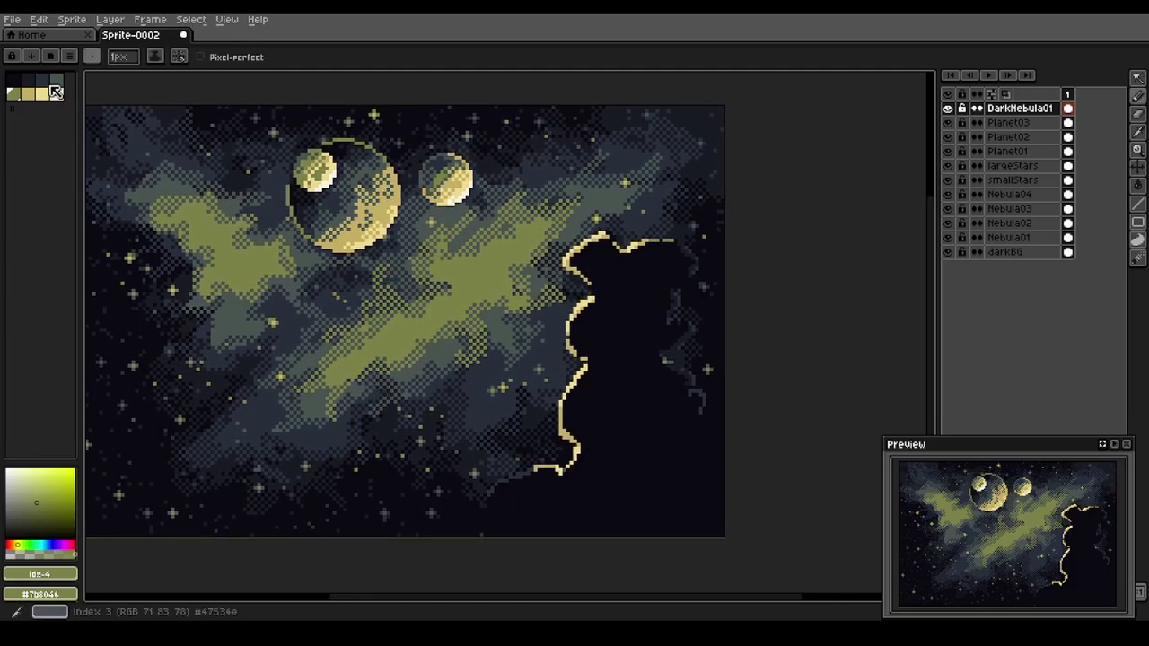
Select palette colour index 1 and try the DarkNebula01 layer just below smallStars before returning it to the top of the layer stack
click(38, 86)
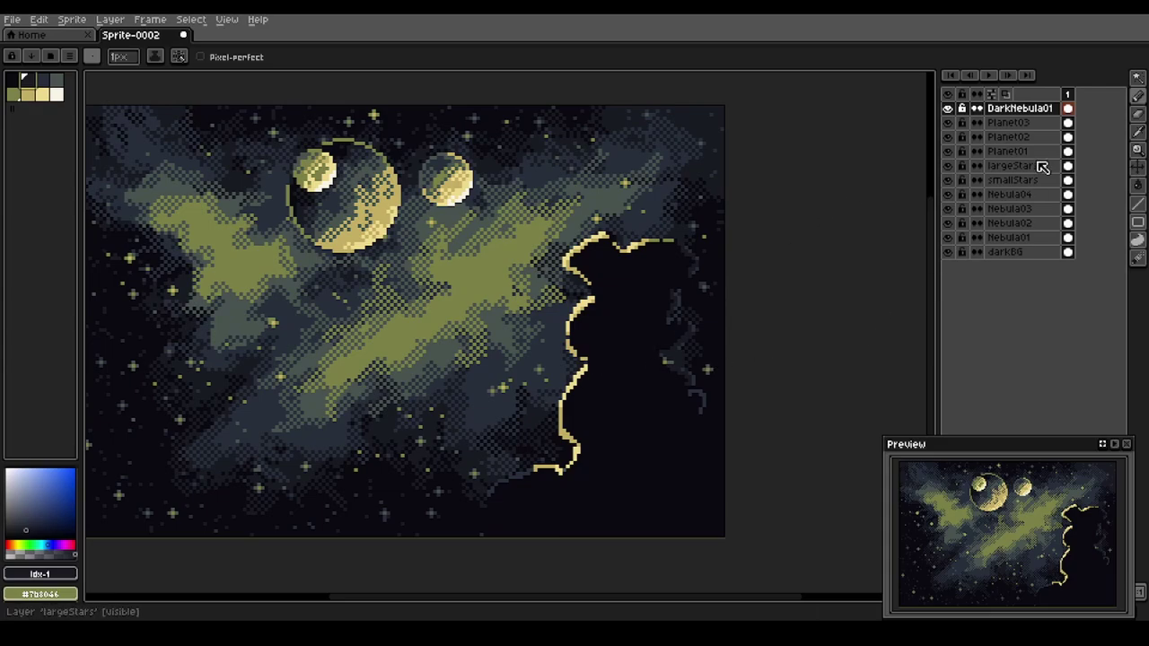
drag(1026, 121, 1026, 126)
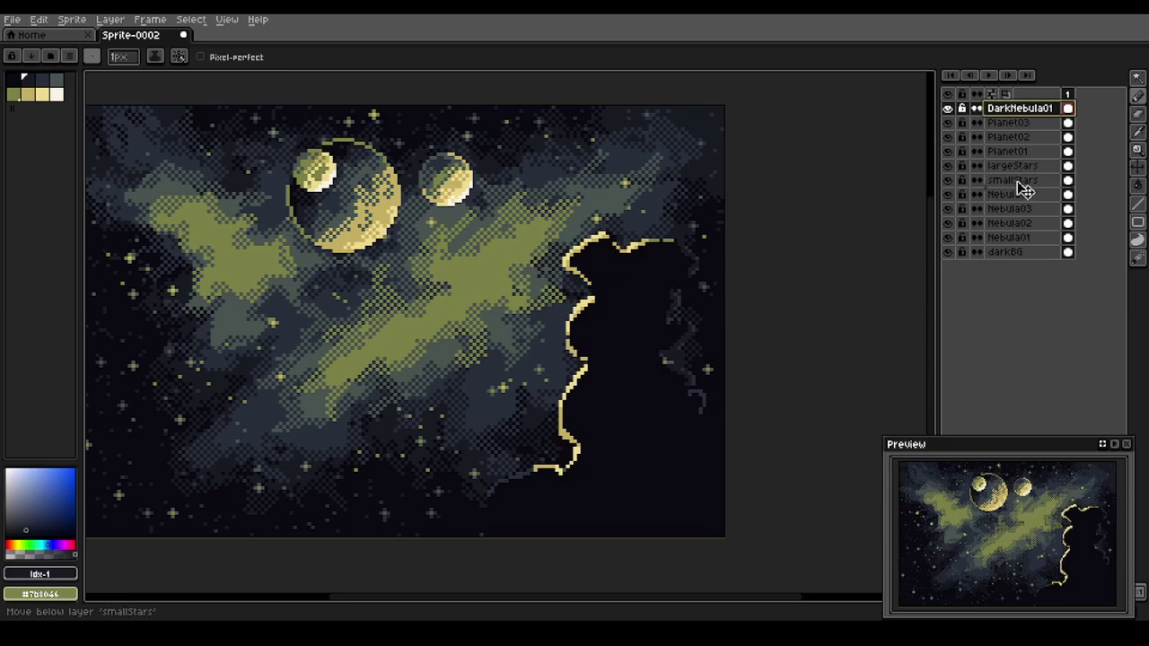
drag(1024, 194, 1025, 193)
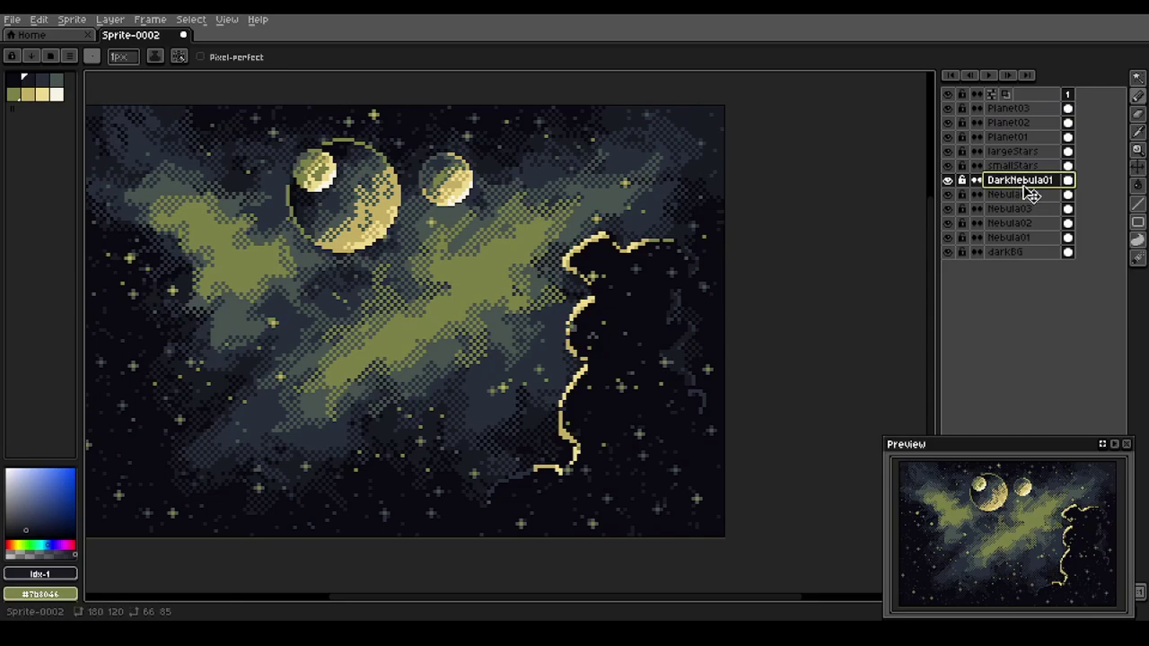
drag(1030, 194, 1037, 108)
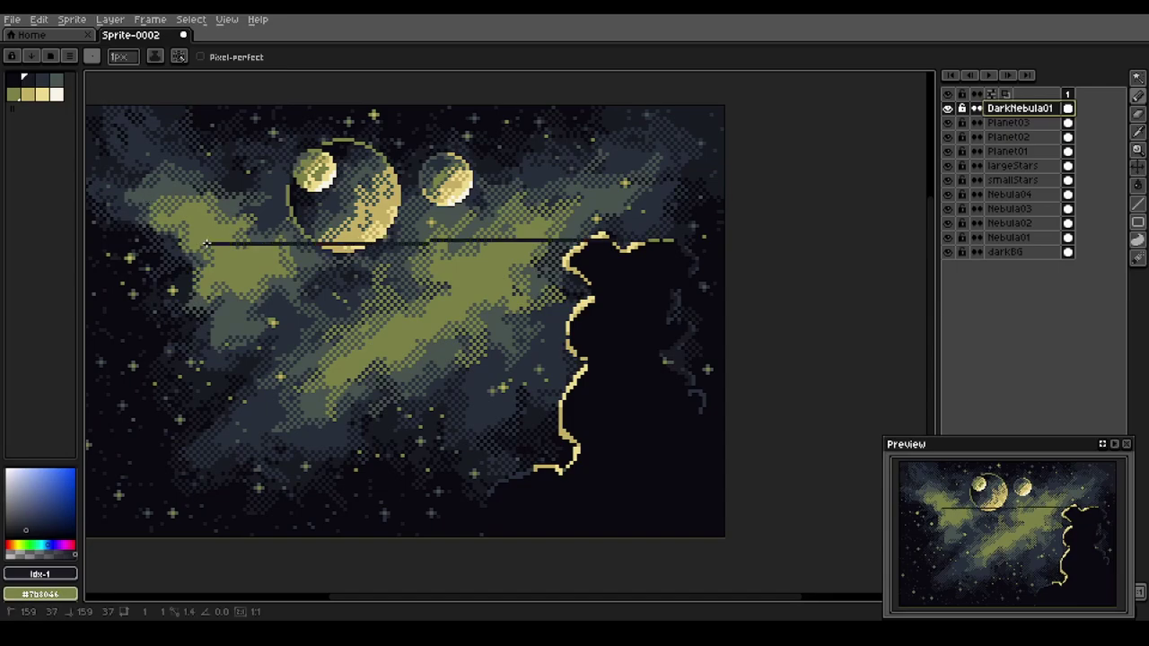
Spray sparse specks of palette colours index 1 and index 2 over the column's dark interior with the 1 px Spray tool
key(shift+b)
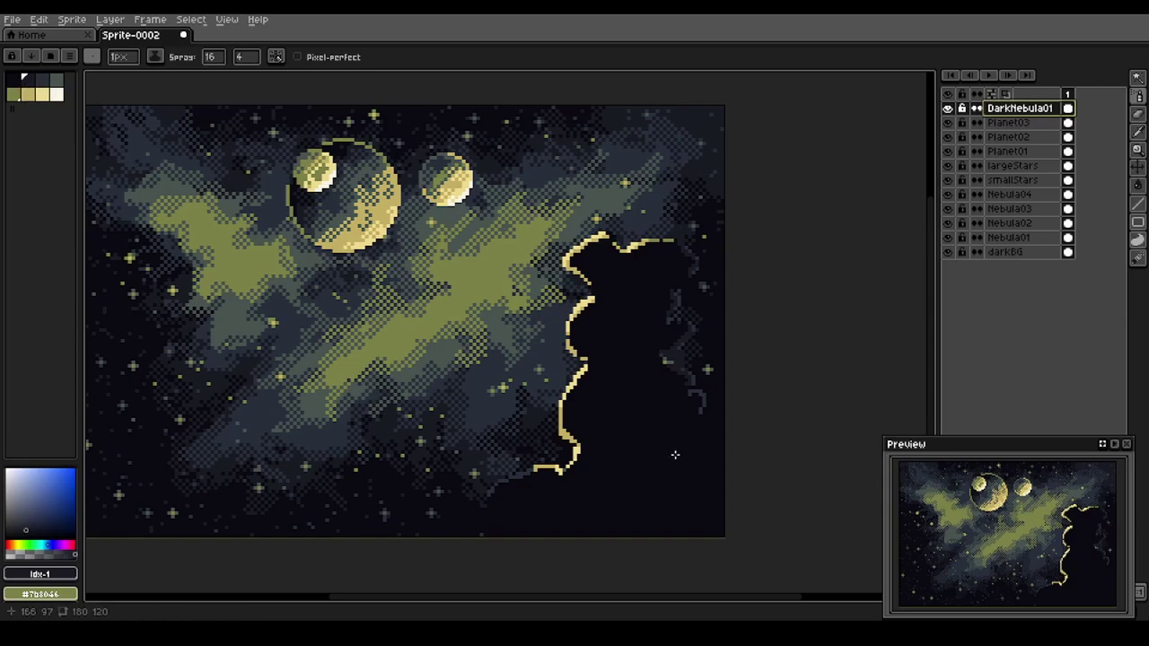
click(665, 492)
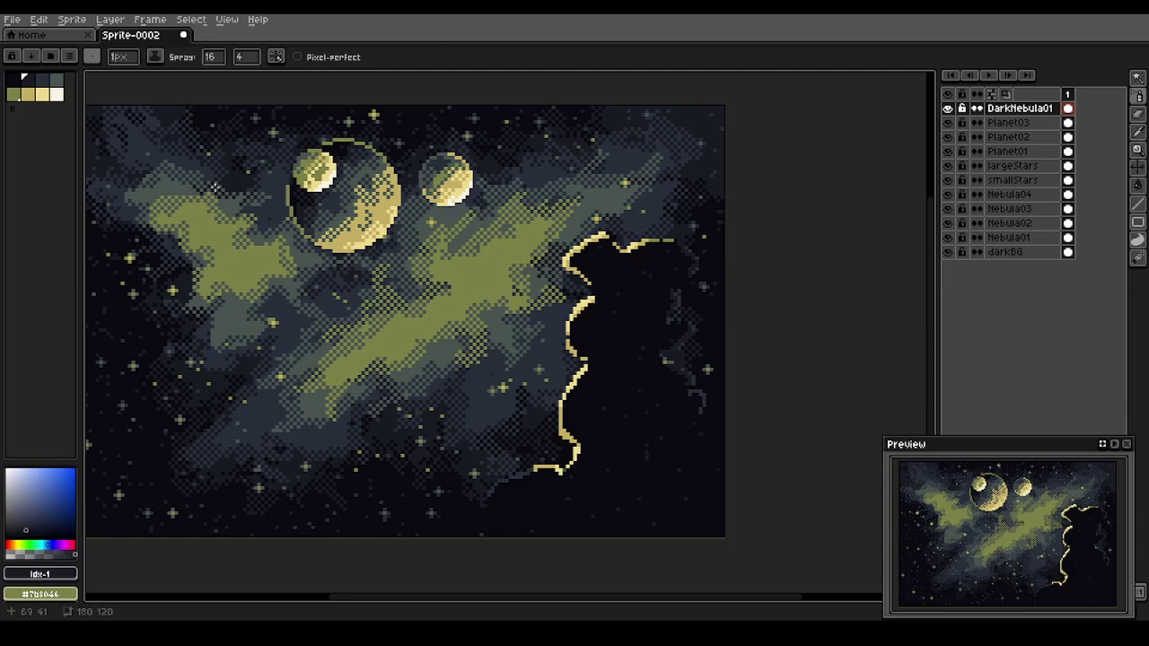
click(43, 82)
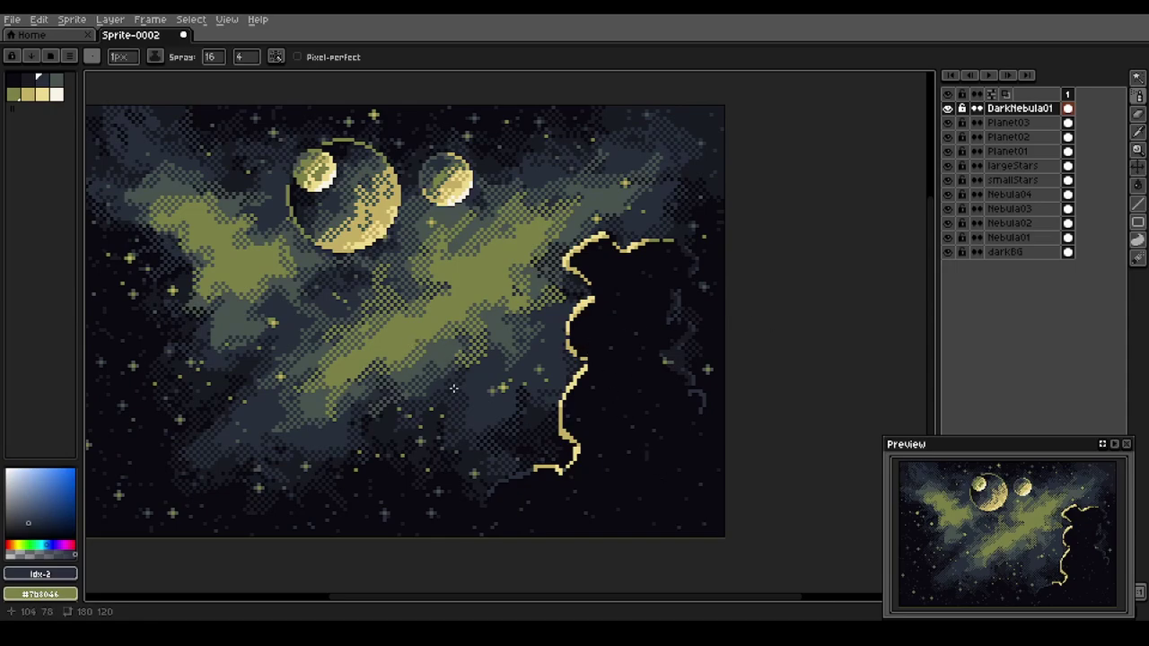
Try erasing small spots in the column's lower body with a 4 px Eraser to reveal stars beneath, and undo the erasing
key(e)
key(plus)
key(plus)
key(plus)
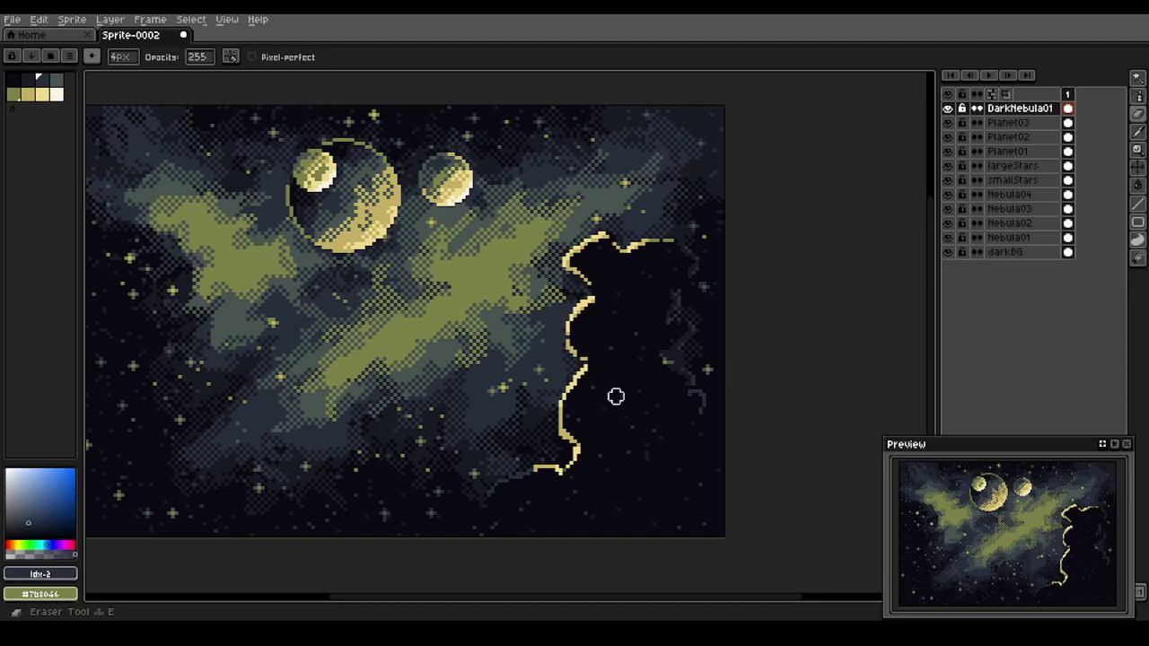
click(637, 430)
click(648, 454)
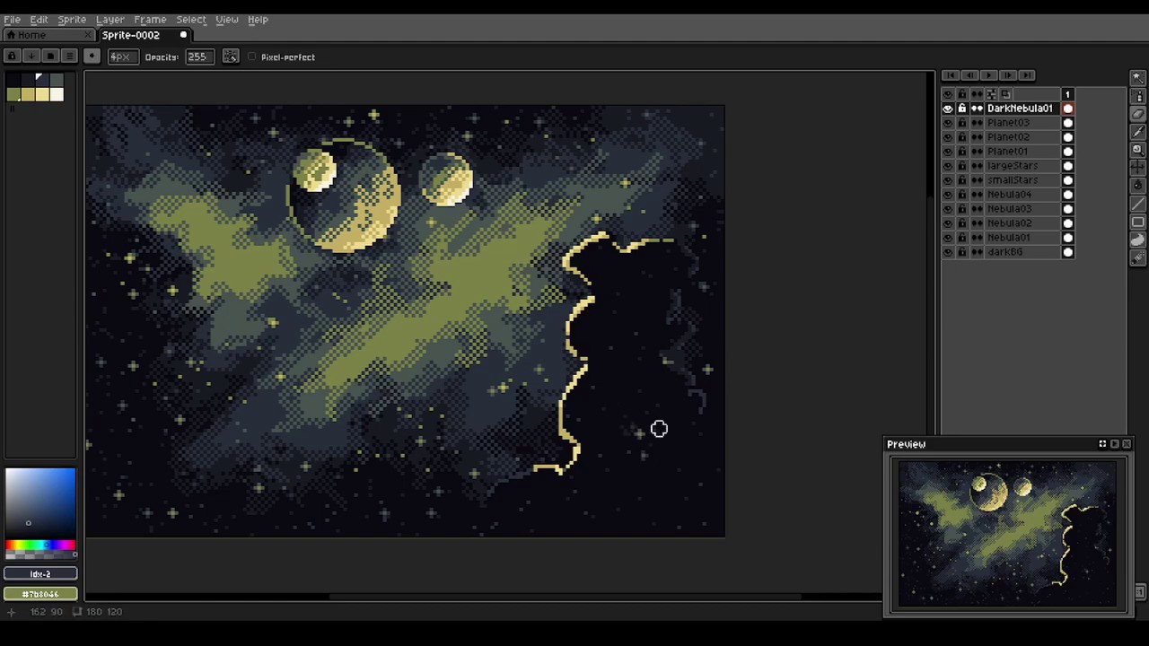
click(626, 428)
key(v)
key(ctrl+z)
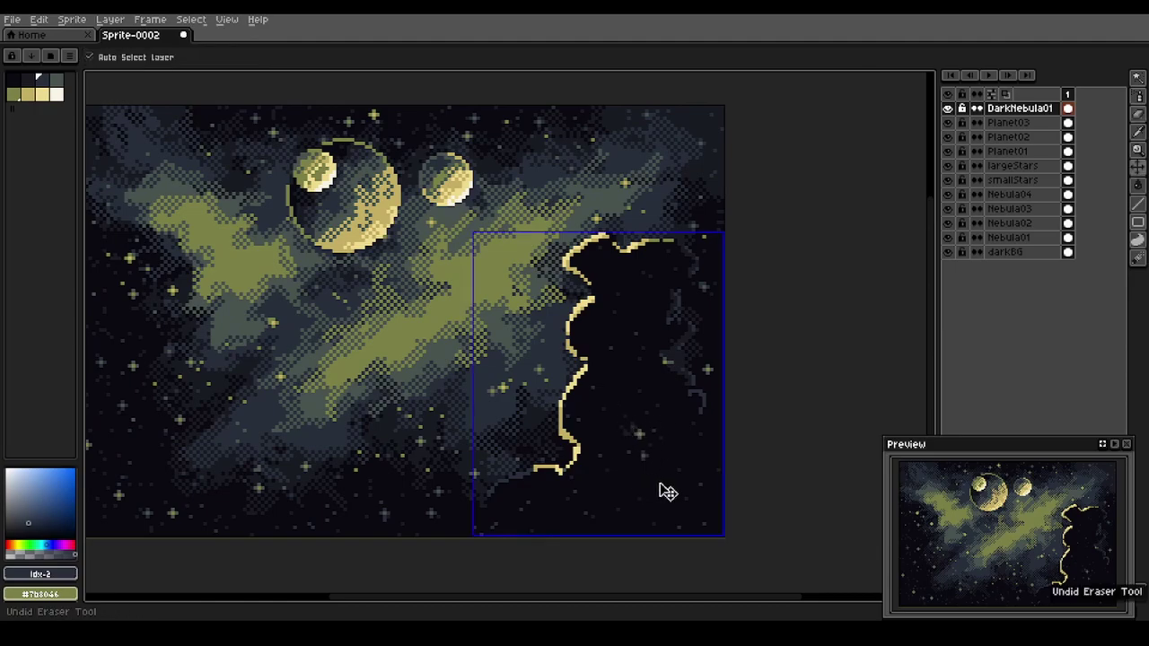
key(ctrl+z)
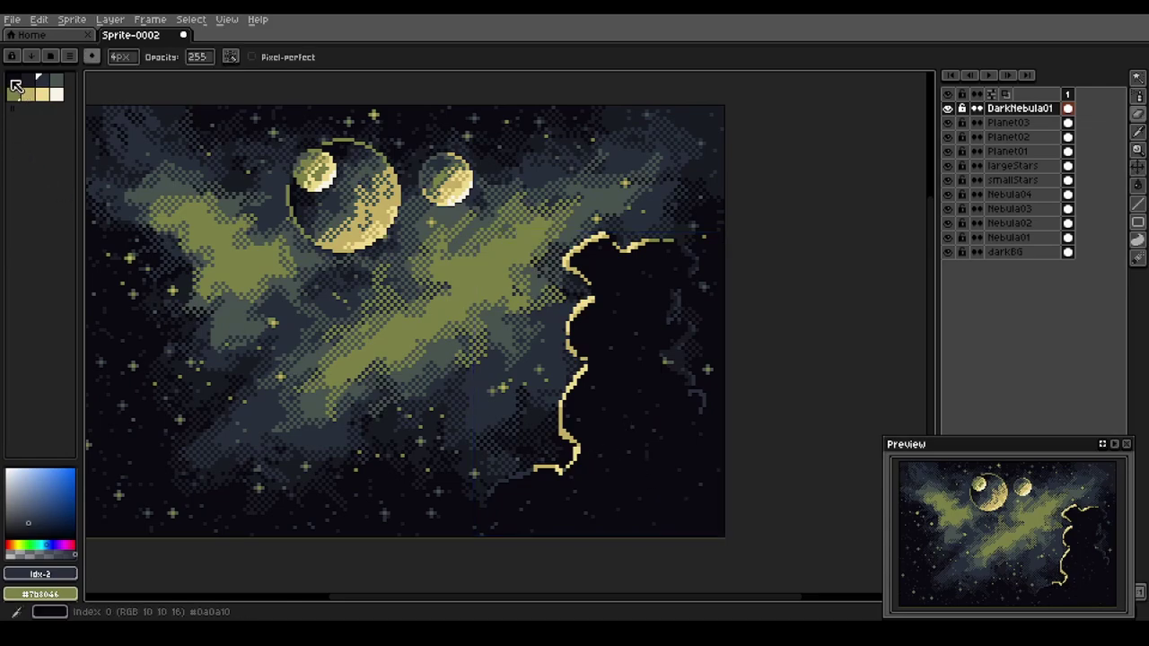
Paint over some of the specks inside the column in #0a0a10 with the 4 px Pencil
click(14, 81)
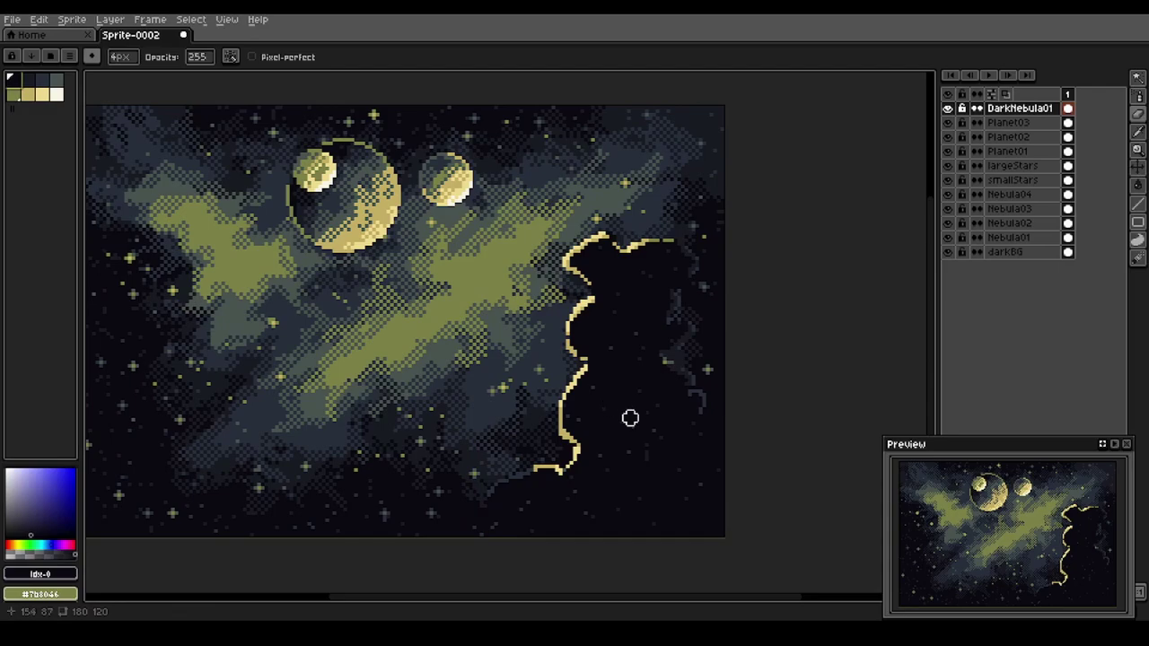
key(b)
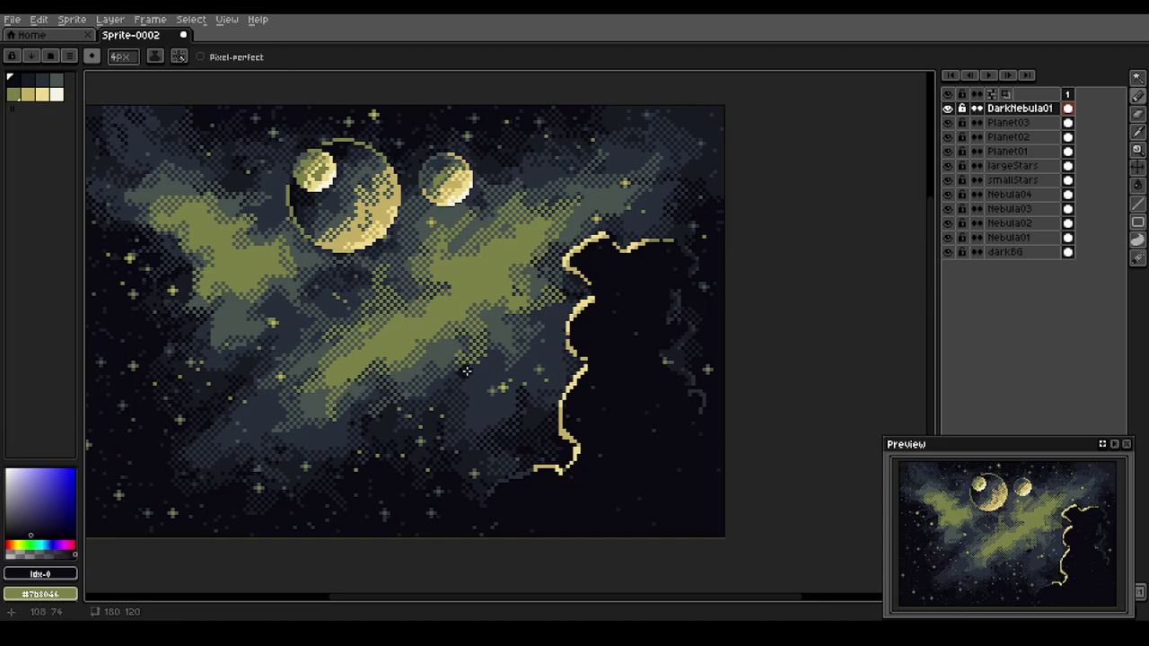
Move the dark nebula column about 9 px right and 3 px down on its layer
scroll(466, 370, down, 3)
scroll(480, 367, up, 3)
key(v)
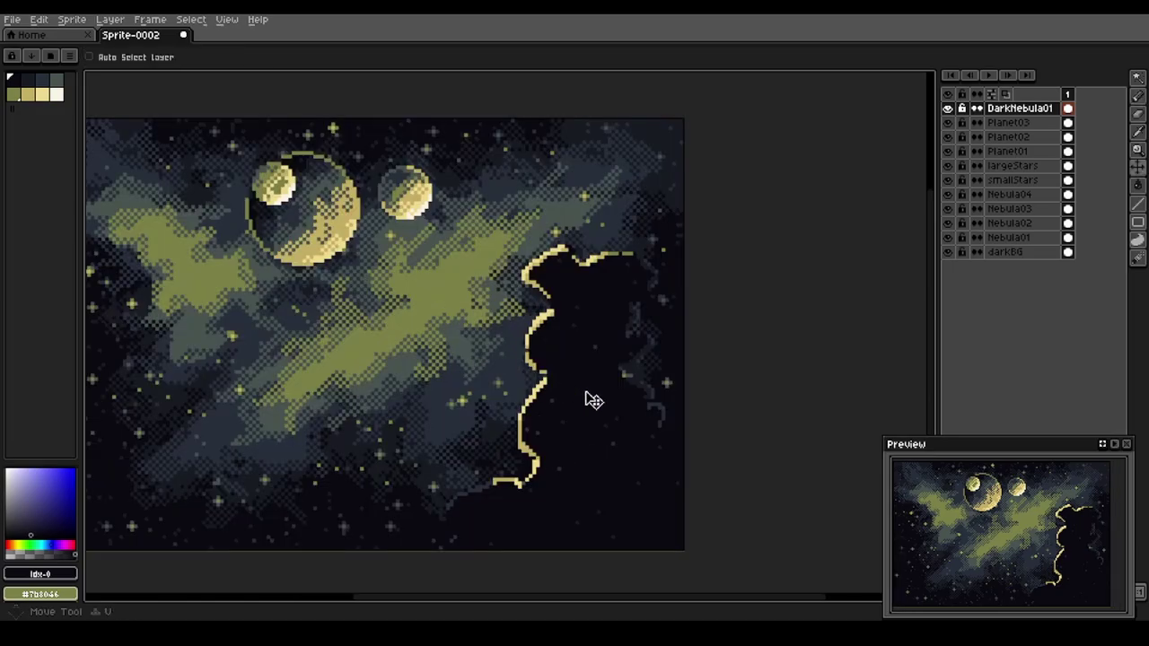
drag(615, 440, 593, 442)
drag(585, 433, 641, 452)
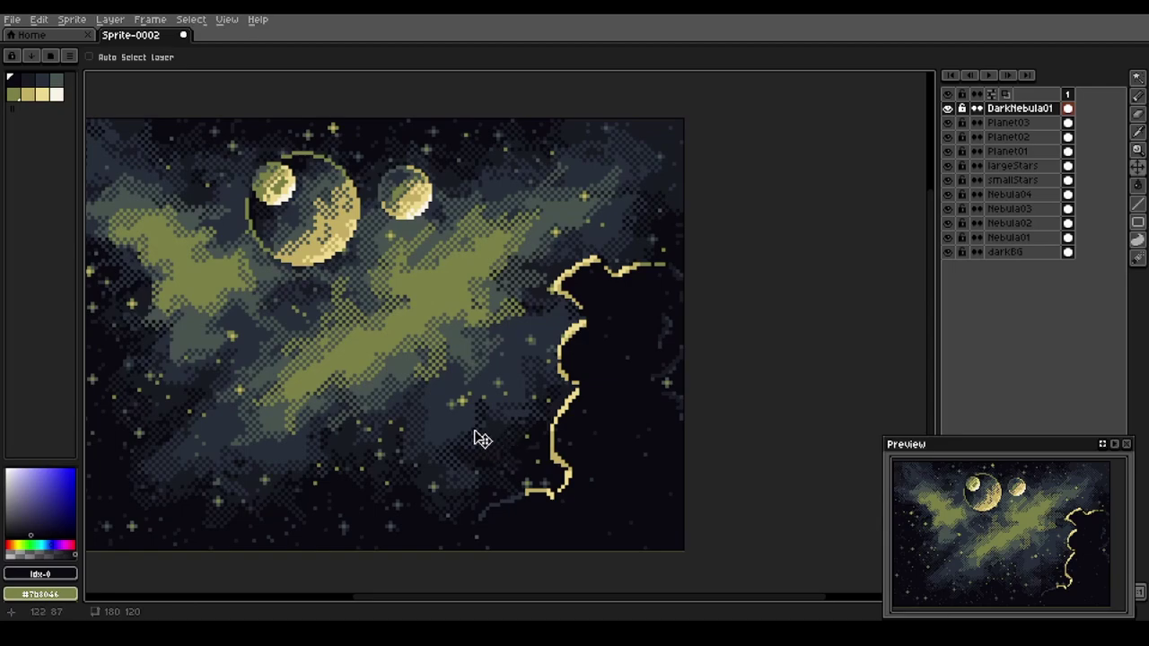
key(space)
drag(267, 423, 410, 418)
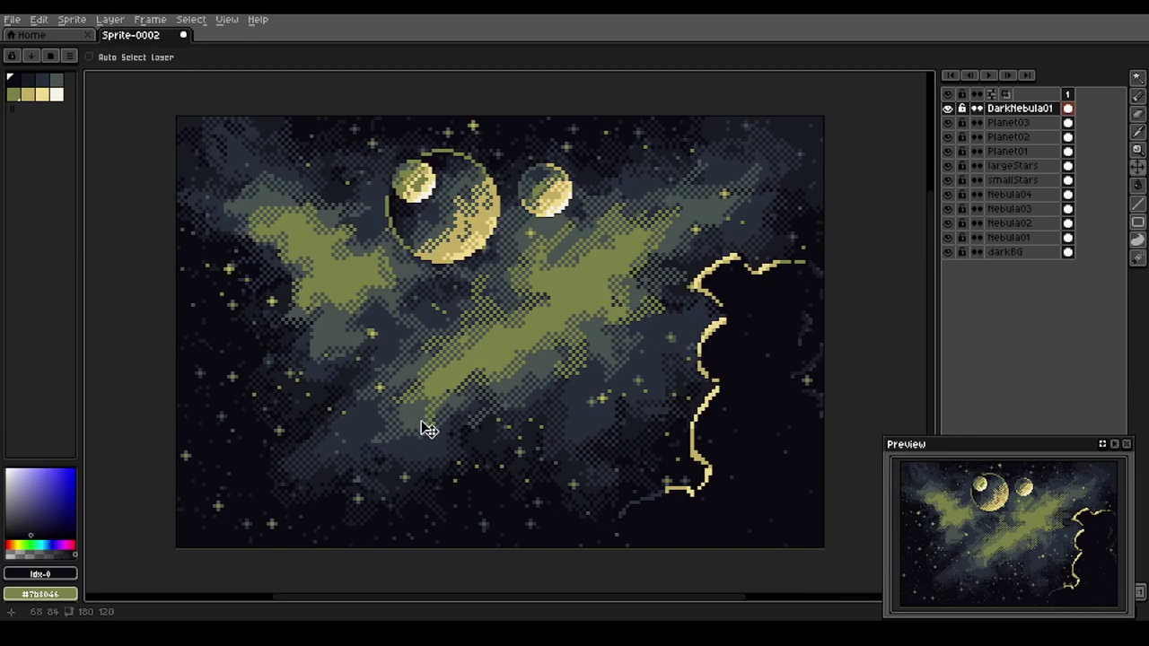